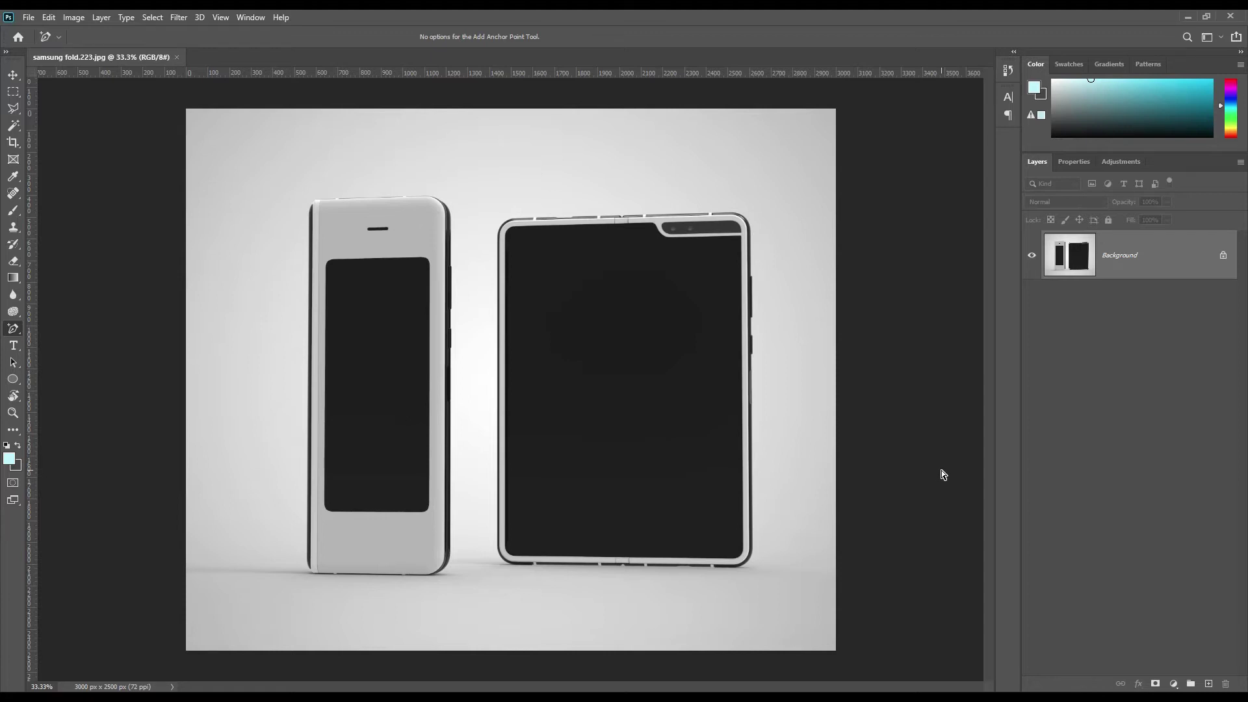
Start a Pen tool shape at the folded phone's upper-left corner and trace its top edge and upper-right corner
{"action": "key", "text": "ctrl+plus"}
{"action": "key", "text": "ctrl+plus"}
{"action": "key", "text": "ctrl+plus"}
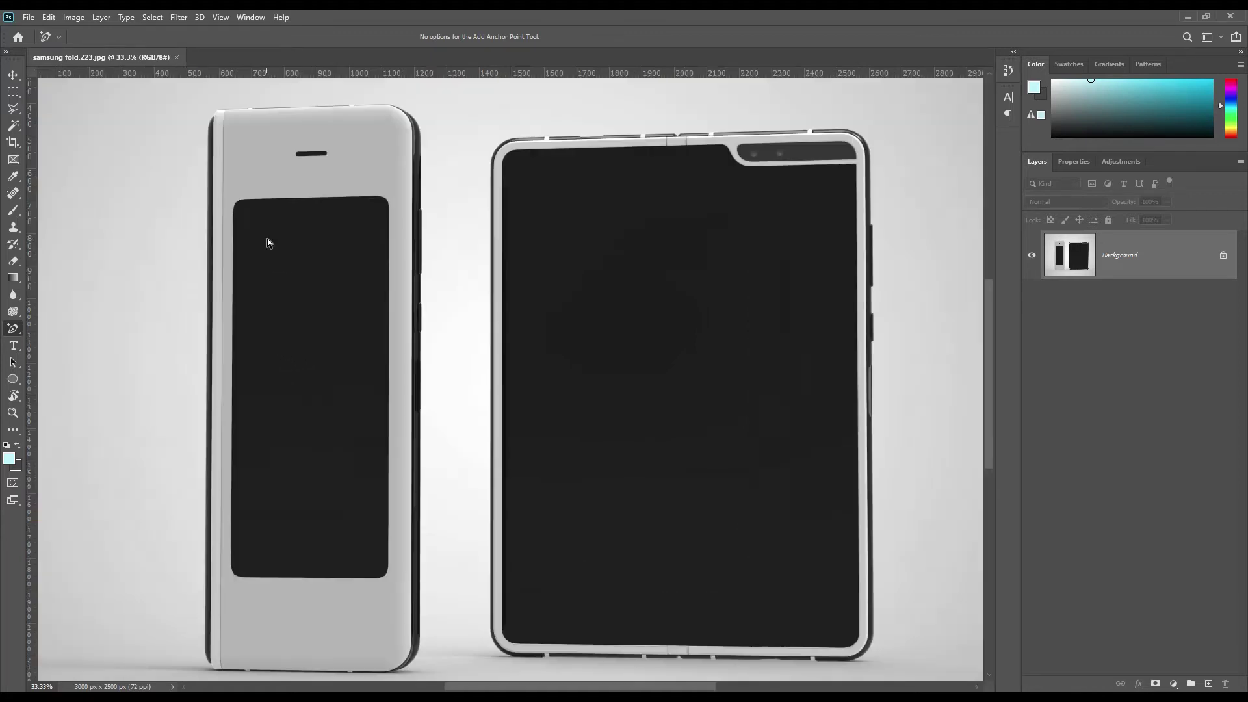
{"action": "key", "text": "ctrl+plus"}
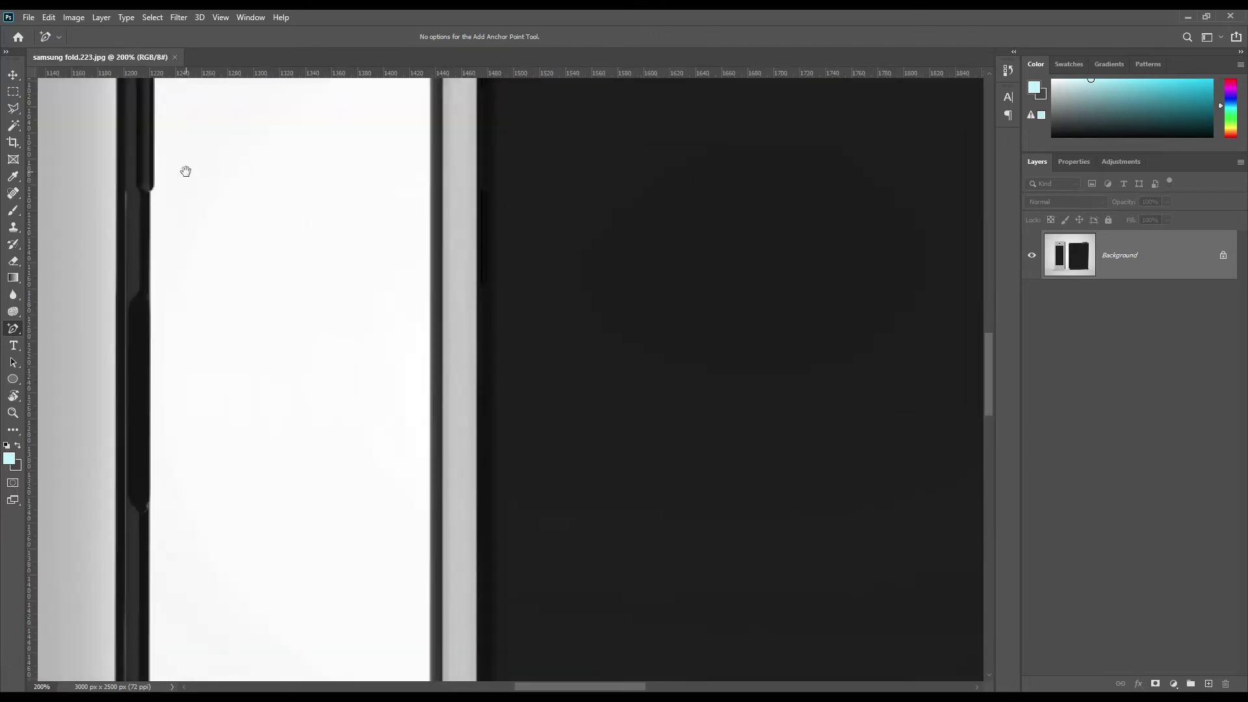
{"action": "left_click_drag", "start_coordinate": [186, 172], "coordinate": [434, 306]}
{"action": "left_click_drag", "start_coordinate": [405, 241], "coordinate": [540, 520]}
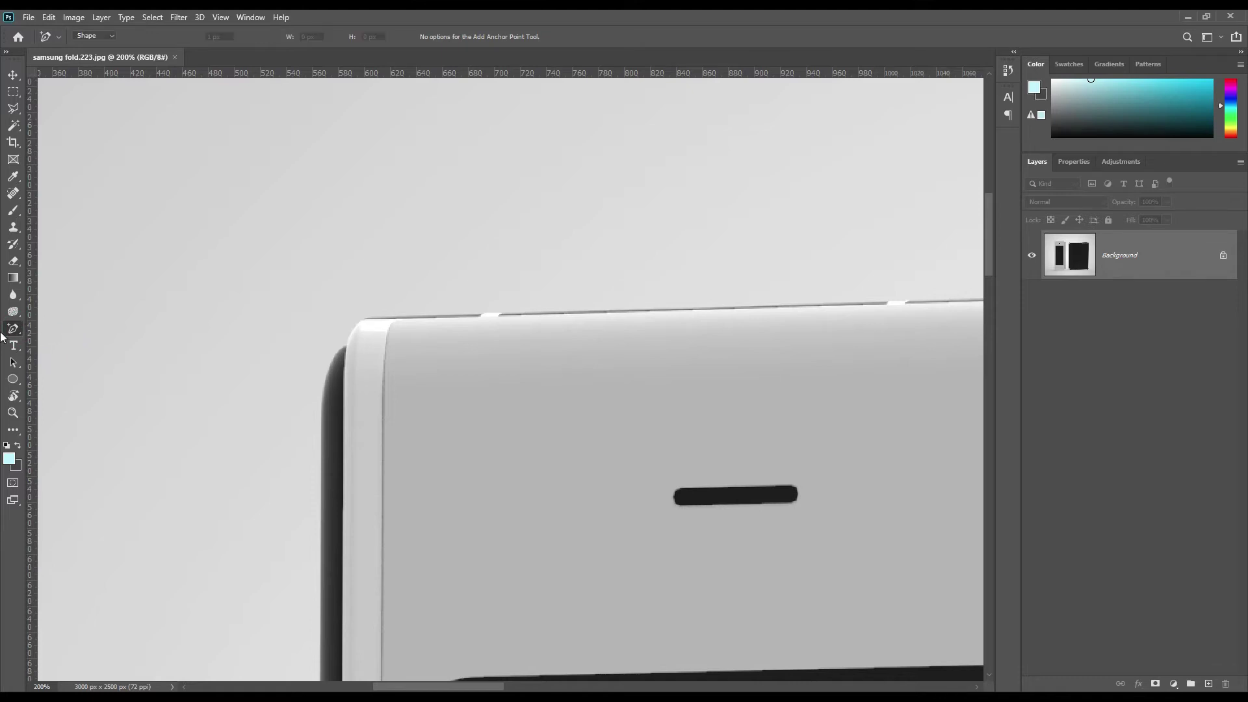
{"action": "right_click", "coordinate": [13, 329]}
{"action": "left_click", "coordinate": [52, 329]}
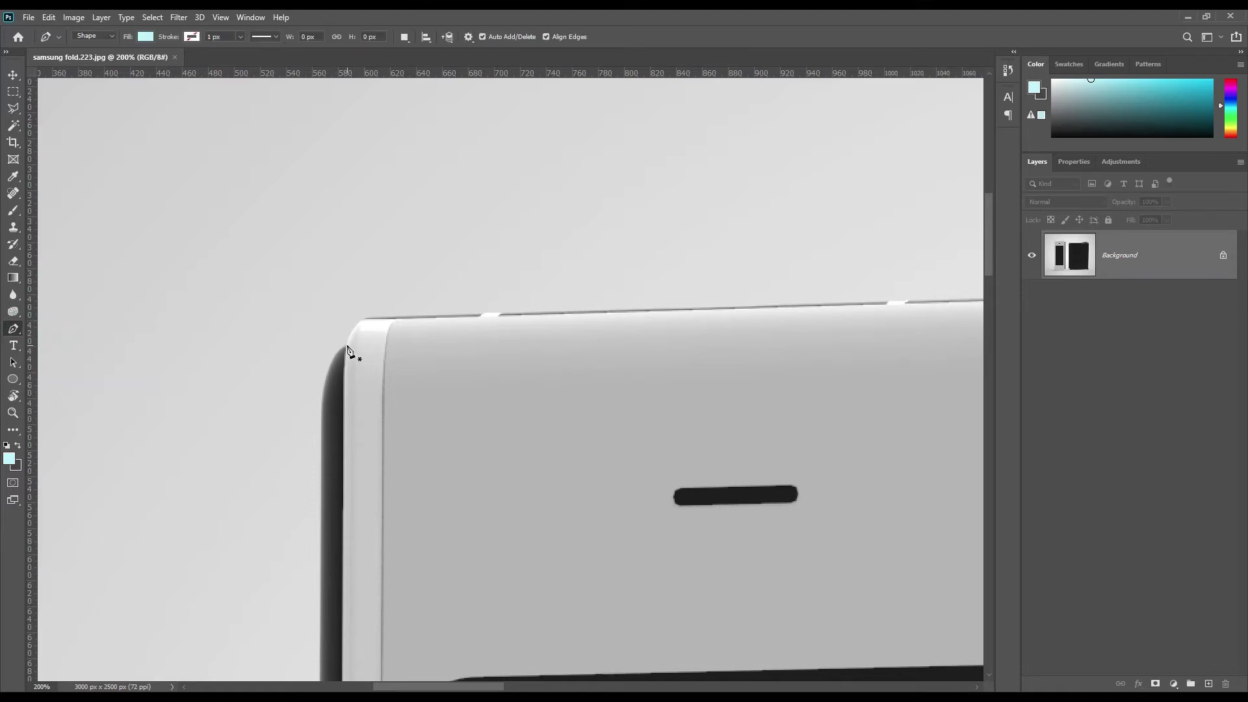
{"action": "left_click_drag", "start_coordinate": [345, 345], "coordinate": [357, 332]}
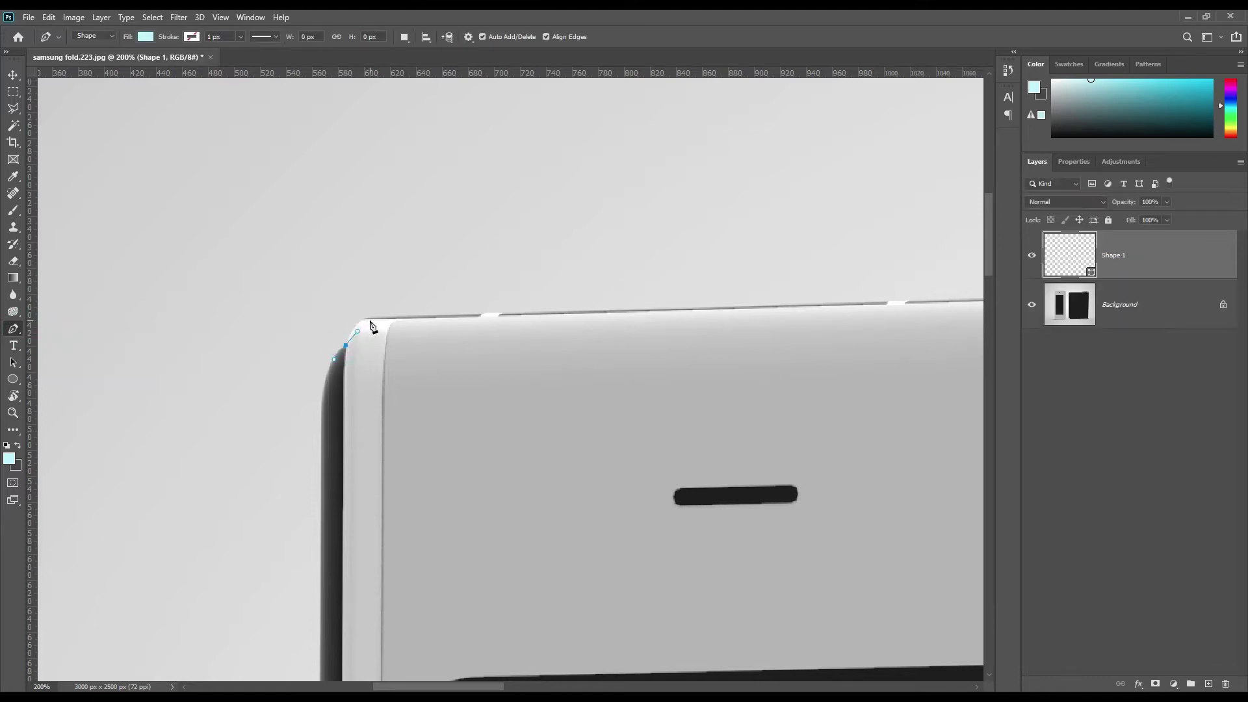
{"action": "left_click", "coordinate": [371, 320]}
{"action": "left_click_drag", "start_coordinate": [942, 325], "coordinate": [306, 338]}
{"action": "left_click", "coordinate": [421, 312]}
{"action": "left_click", "coordinate": [472, 338]}
{"action": "left_click_drag", "start_coordinate": [539, 644], "coordinate": [539, 166]}
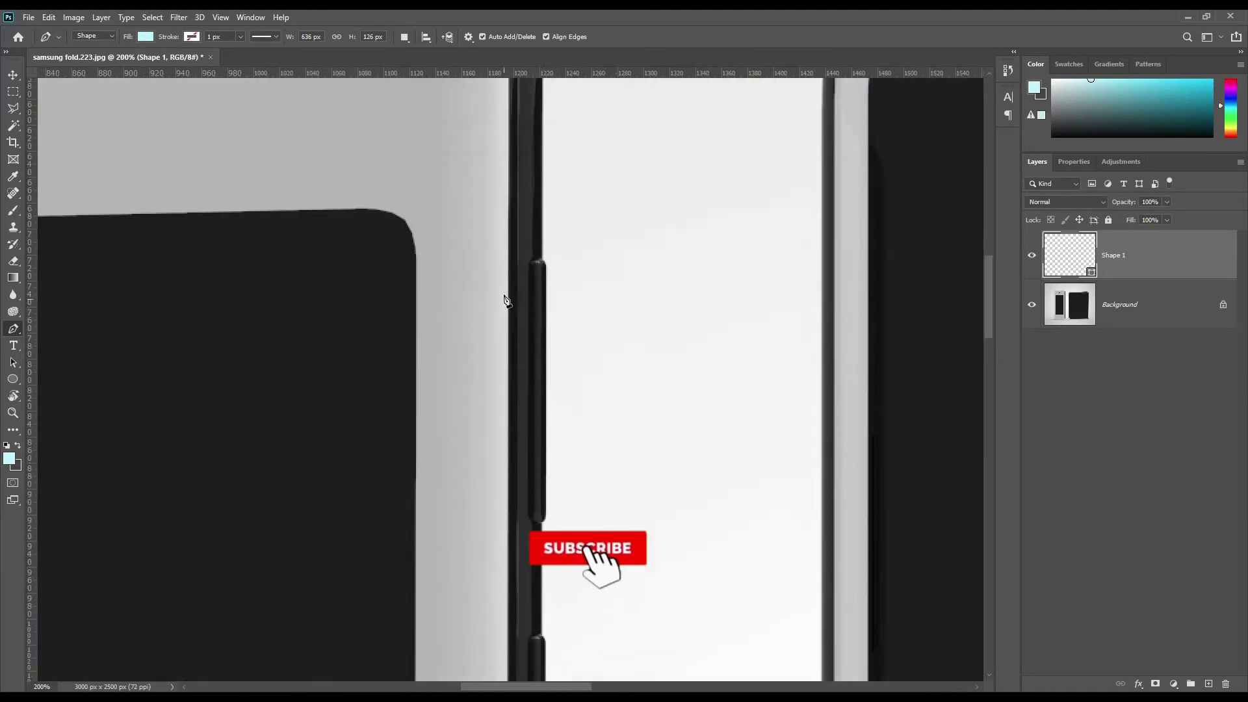
Continue the outline down the folded phone's right edge, following the contours of its side buttons
{"action": "left_click", "coordinate": [542, 258]}
{"action": "left_click", "coordinate": [546, 273]}
{"action": "left_click", "coordinate": [545, 508]}
{"action": "left_click", "coordinate": [540, 523]}
{"action": "left_click", "coordinate": [541, 636]}
{"action": "left_click_drag", "start_coordinate": [543, 643], "coordinate": [505, 308]}
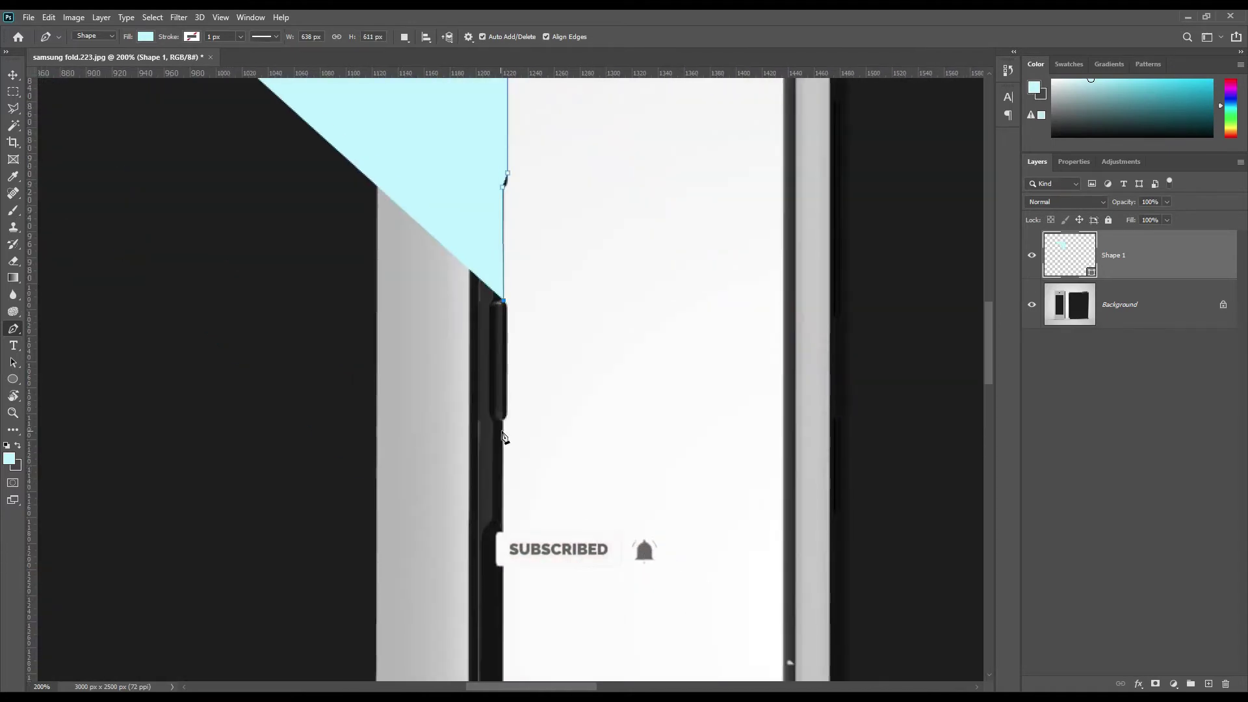
{"action": "left_click", "coordinate": [508, 319]}
Trace the folded phone's bottom corners and left edge, and close the outline at its starting point
{"action": "scroll", "coordinate": [520, 441], "scroll_direction": "down", "scroll_amount": 15}
{"action": "left_click", "coordinate": [418, 496]}
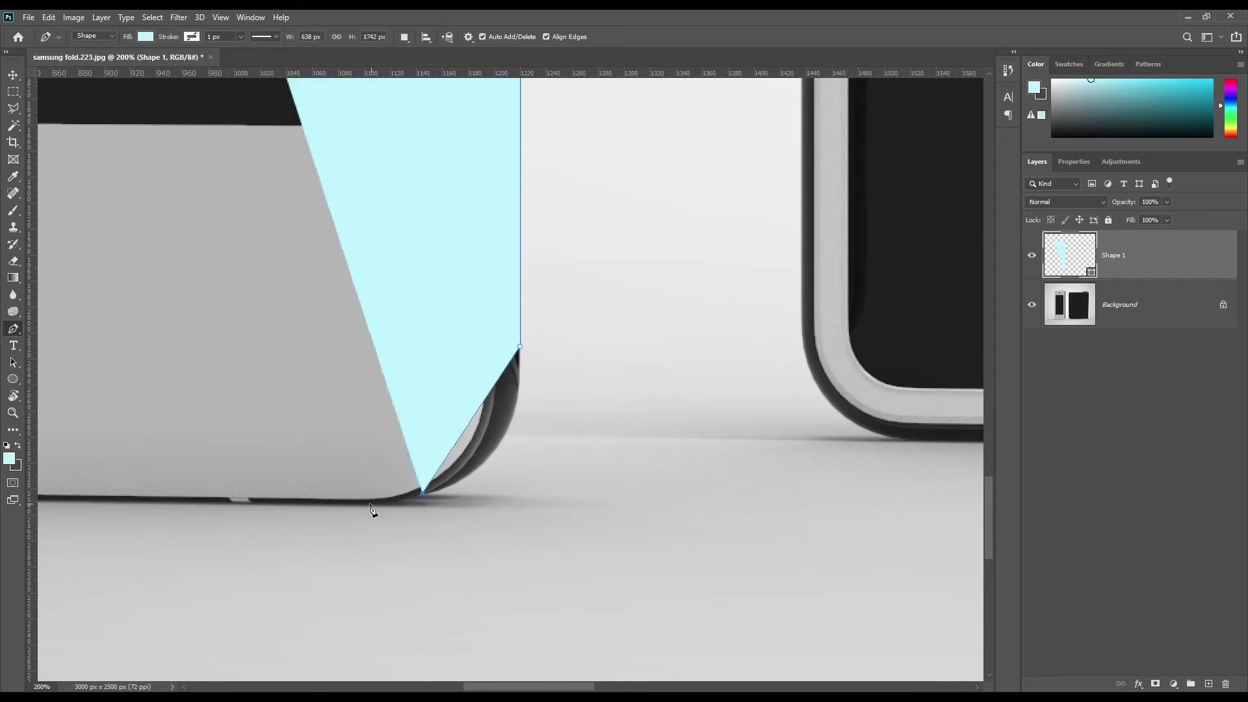
{"action": "scroll", "coordinate": [376, 510], "scroll_direction": "left", "scroll_amount": 10}
{"action": "left_click", "coordinate": [551, 567]}
{"action": "left_click", "coordinate": [511, 537]}
{"action": "left_click", "coordinate": [487, 473]}
{"action": "left_click_drag", "start_coordinate": [548, 355], "coordinate": [588, 507]}
{"action": "left_click", "coordinate": [512, 362]}
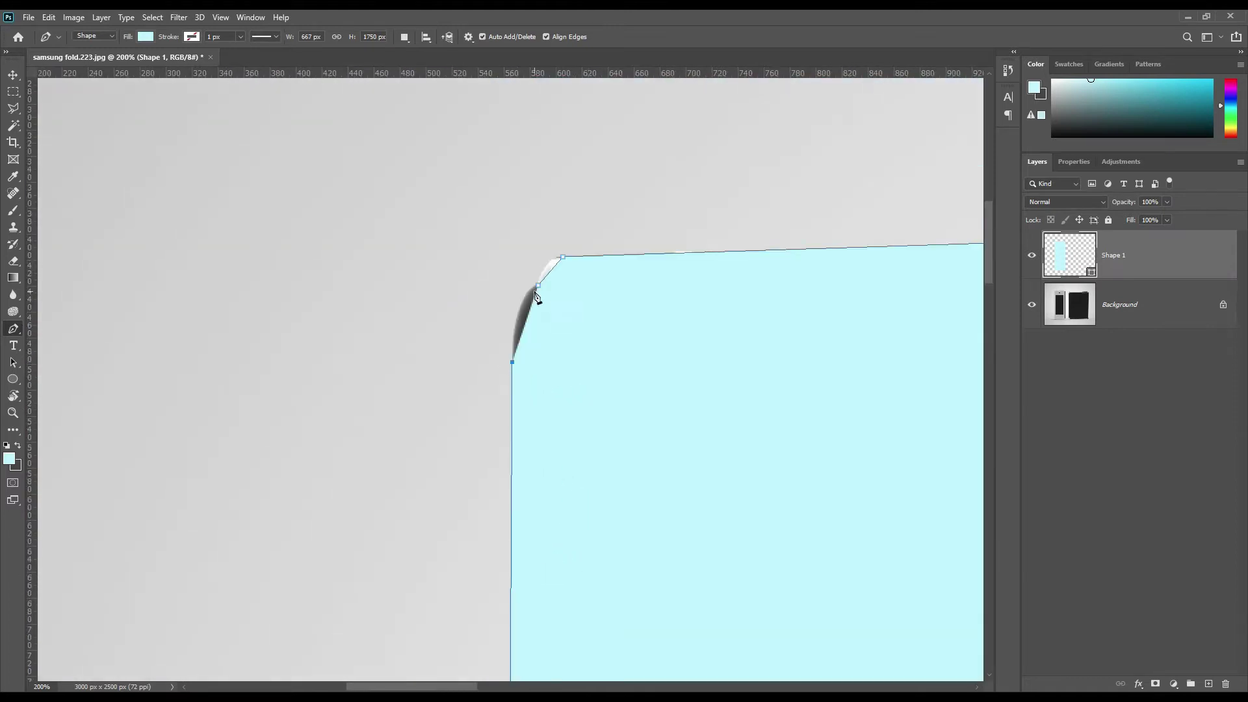
{"action": "left_click", "coordinate": [539, 285]}
Set the phone shape's opacity to 0% and add anchor points that curve its upper-left corner
{"action": "key", "text": "0"}
{"action": "key", "text": "0"}
{"action": "right_click", "coordinate": [19, 329]}
{"action": "left_click", "coordinate": [84, 365]}
{"action": "left_click_drag", "start_coordinate": [528, 314], "coordinate": [518, 314]}
{"action": "left_click_drag", "start_coordinate": [551, 270], "coordinate": [548, 263]}
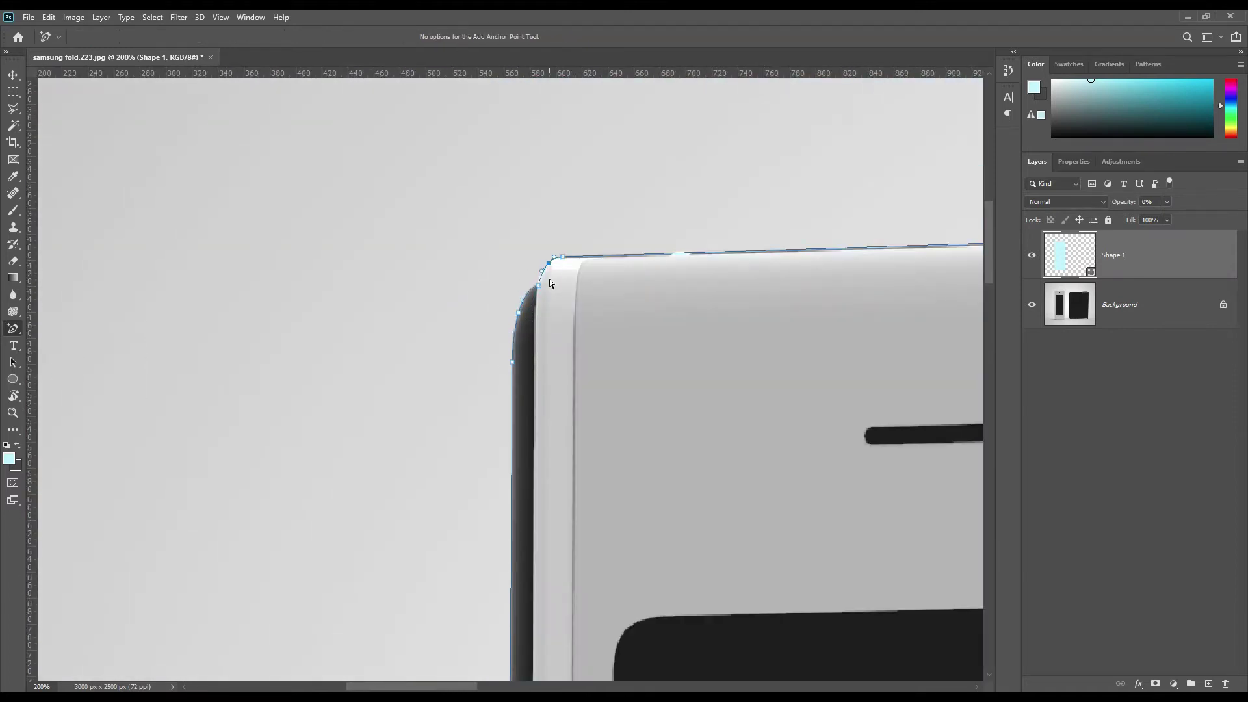
Add anchor points to fit the outline to the folded phone's remaining corners and its side buttons
{"action": "left_click_drag", "start_coordinate": [942, 326], "coordinate": [615, 393]}
{"action": "left_click_drag", "start_coordinate": [818, 396], "coordinate": [835, 371]}
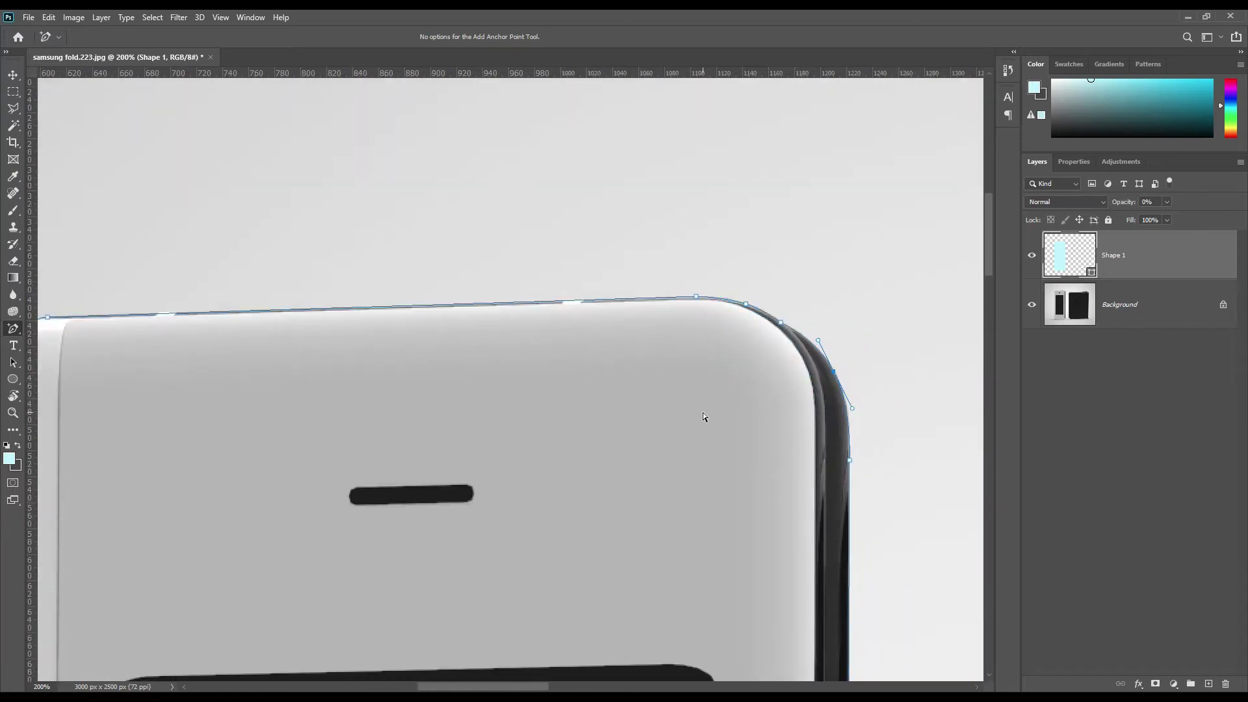
{"action": "left_click_drag", "start_coordinate": [920, 659], "coordinate": [758, 345]}
{"action": "scroll", "coordinate": [758, 345], "scroll_direction": "down", "scroll_amount": 4}
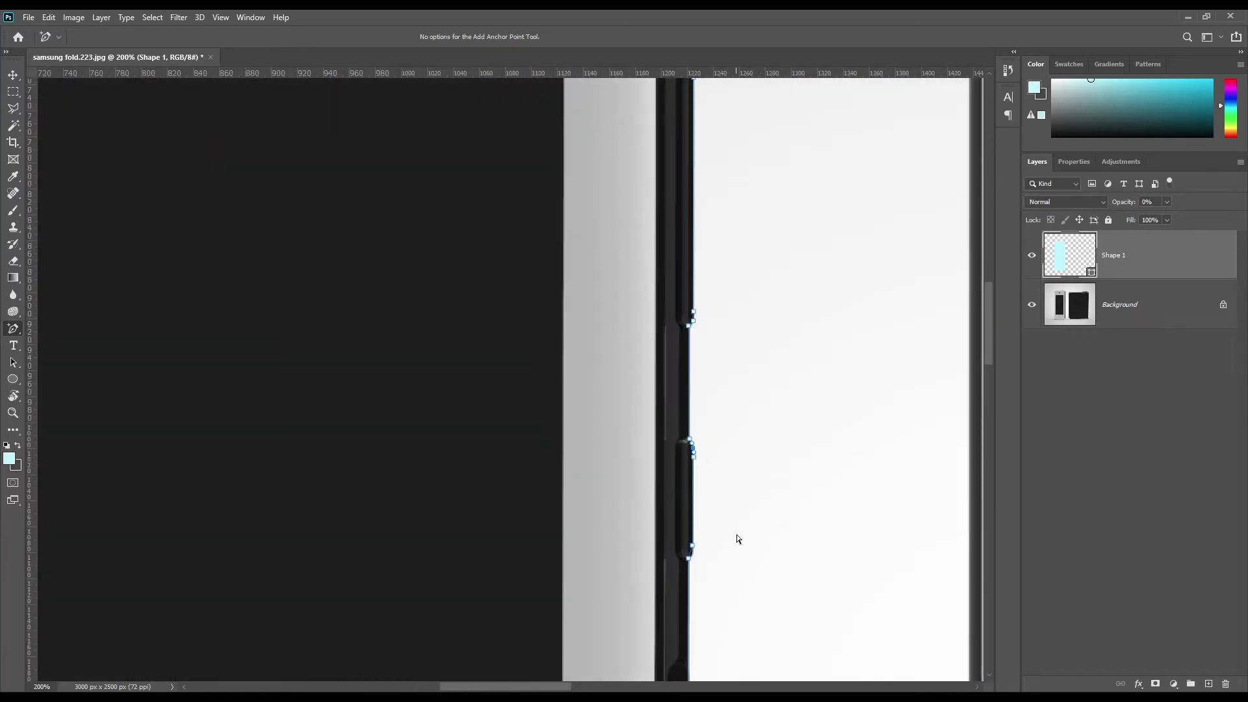
{"action": "scroll", "coordinate": [721, 334], "scroll_direction": "down", "scroll_amount": 10}
{"action": "left_click", "coordinate": [614, 493]}
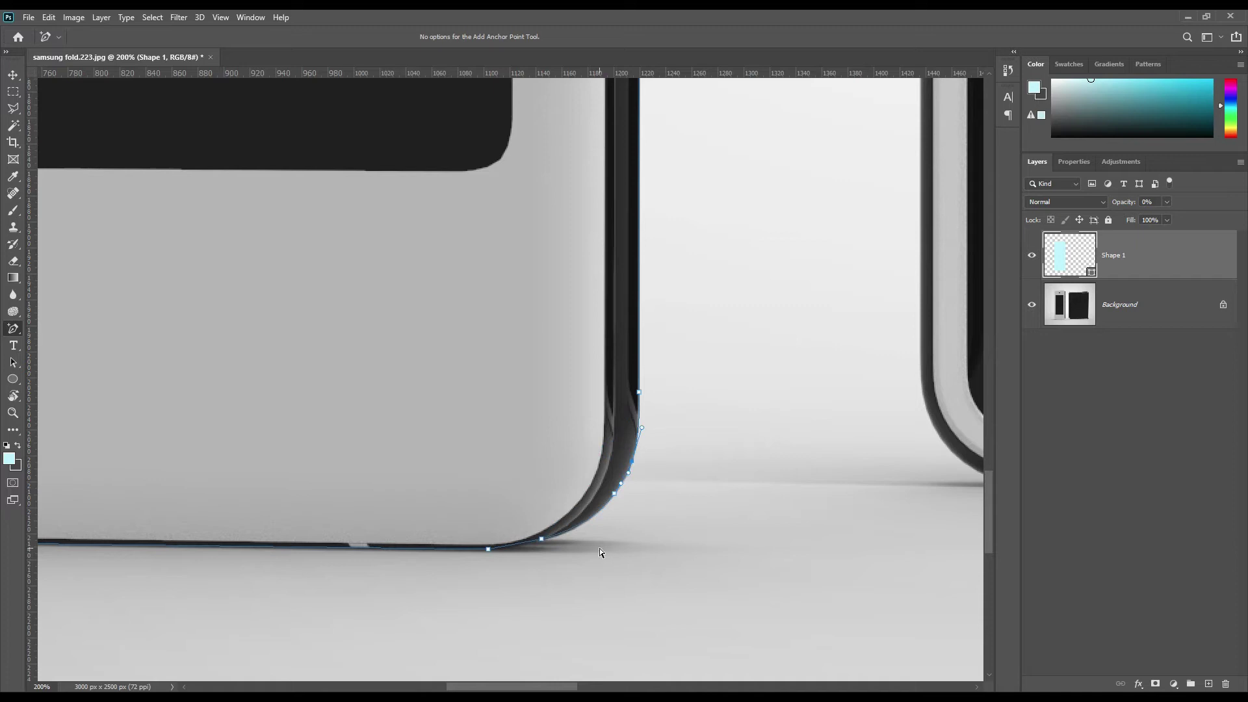
{"action": "scroll", "coordinate": [572, 553], "scroll_direction": "left", "scroll_amount": 10}
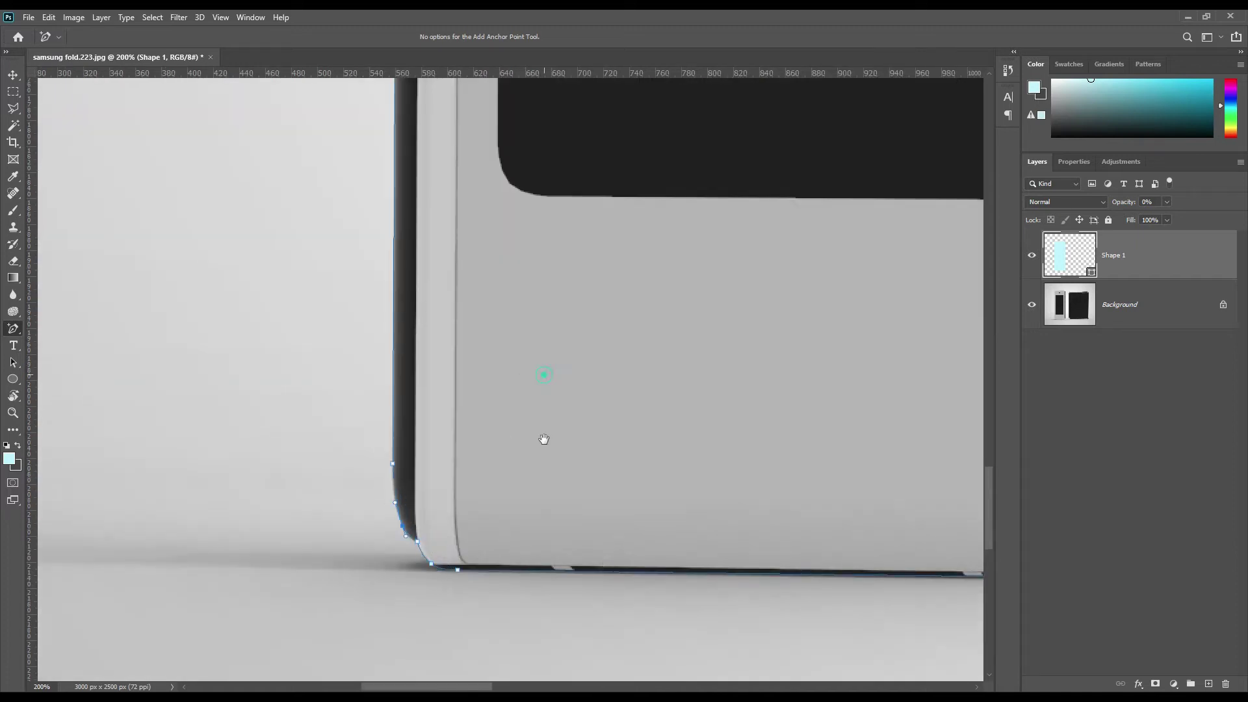
{"action": "scroll", "coordinate": [580, 381], "scroll_direction": "up", "scroll_amount": 7}
{"action": "scroll", "coordinate": [585, 422], "scroll_direction": "up", "scroll_amount": 10}
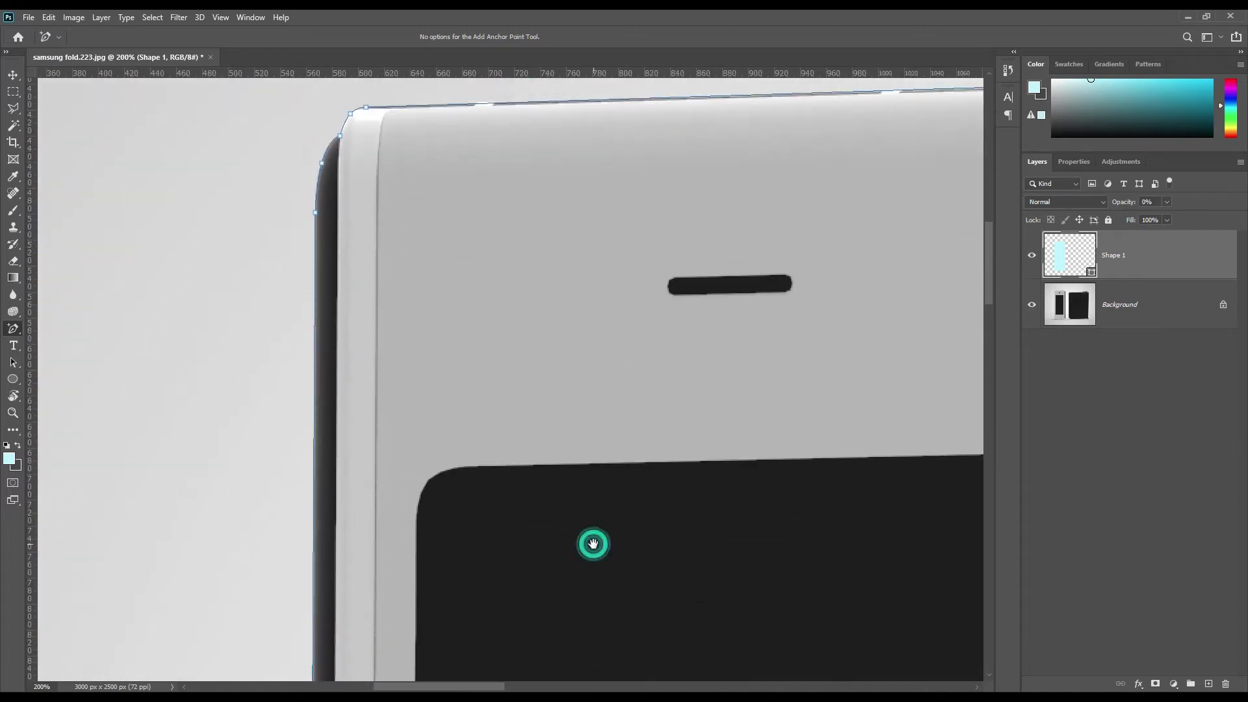
Draw a closed straight-sided Pen tool shape around the folded phone's dark front screen
{"action": "left_click", "coordinate": [13, 328]}
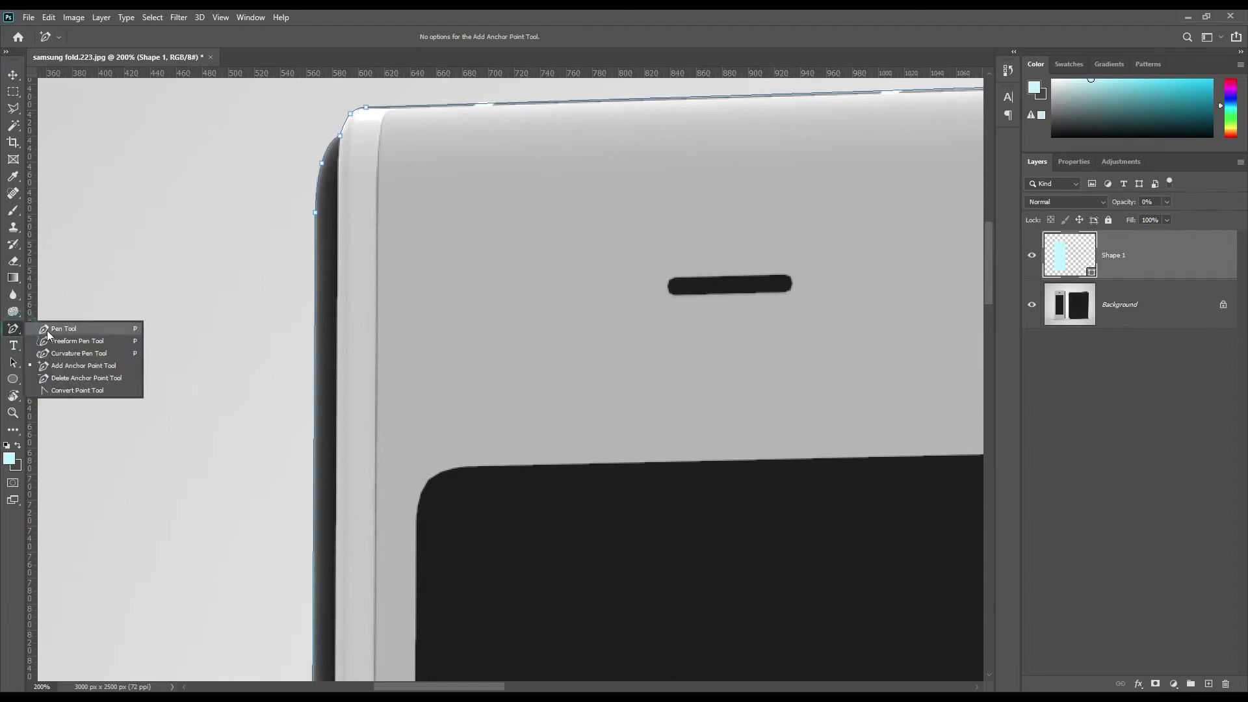
{"action": "left_click", "coordinate": [48, 328]}
{"action": "left_click", "coordinate": [488, 466]}
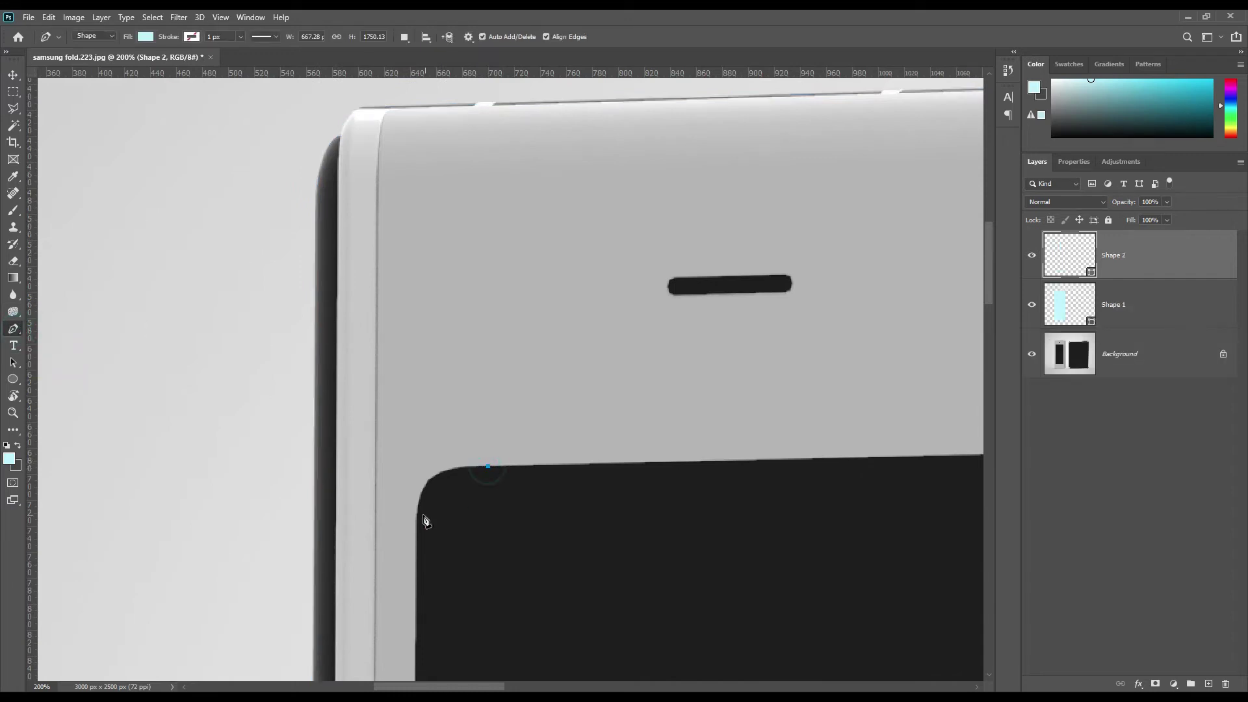
{"action": "left_click", "coordinate": [417, 525]}
{"action": "left_click_drag", "start_coordinate": [569, 629], "coordinate": [589, 386]}
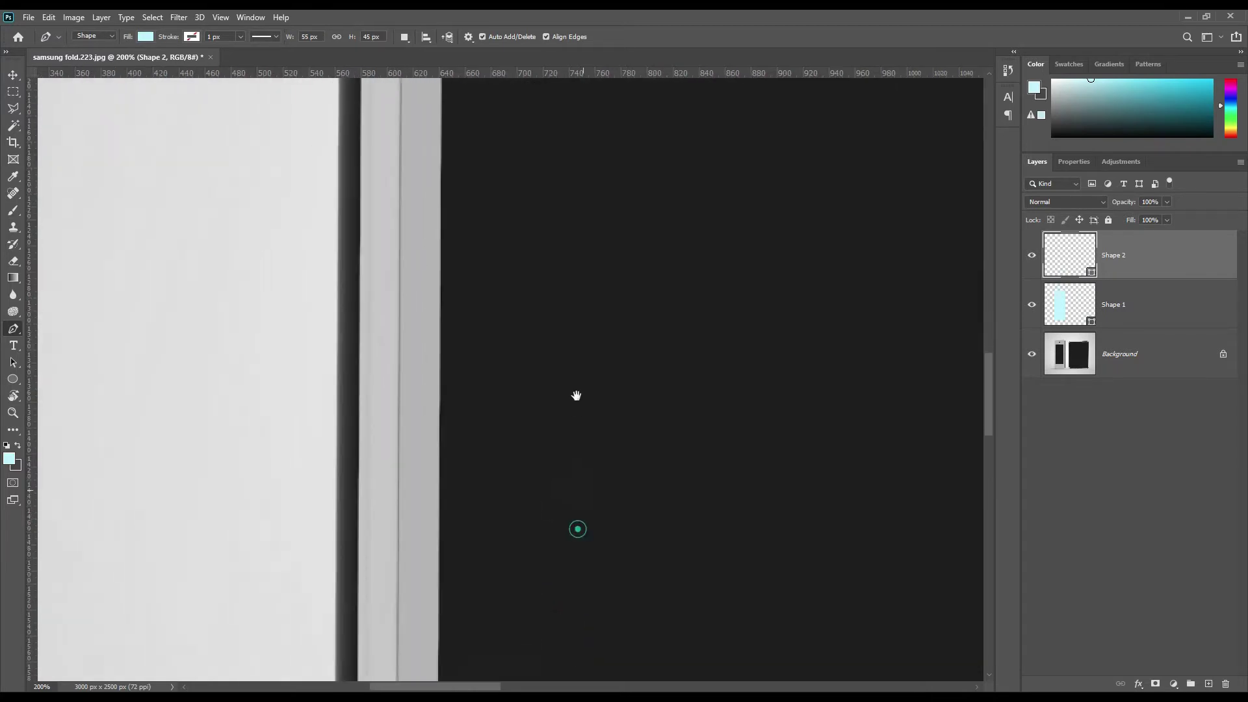
{"action": "left_click", "coordinate": [434, 545]}
{"action": "left_click", "coordinate": [488, 617]}
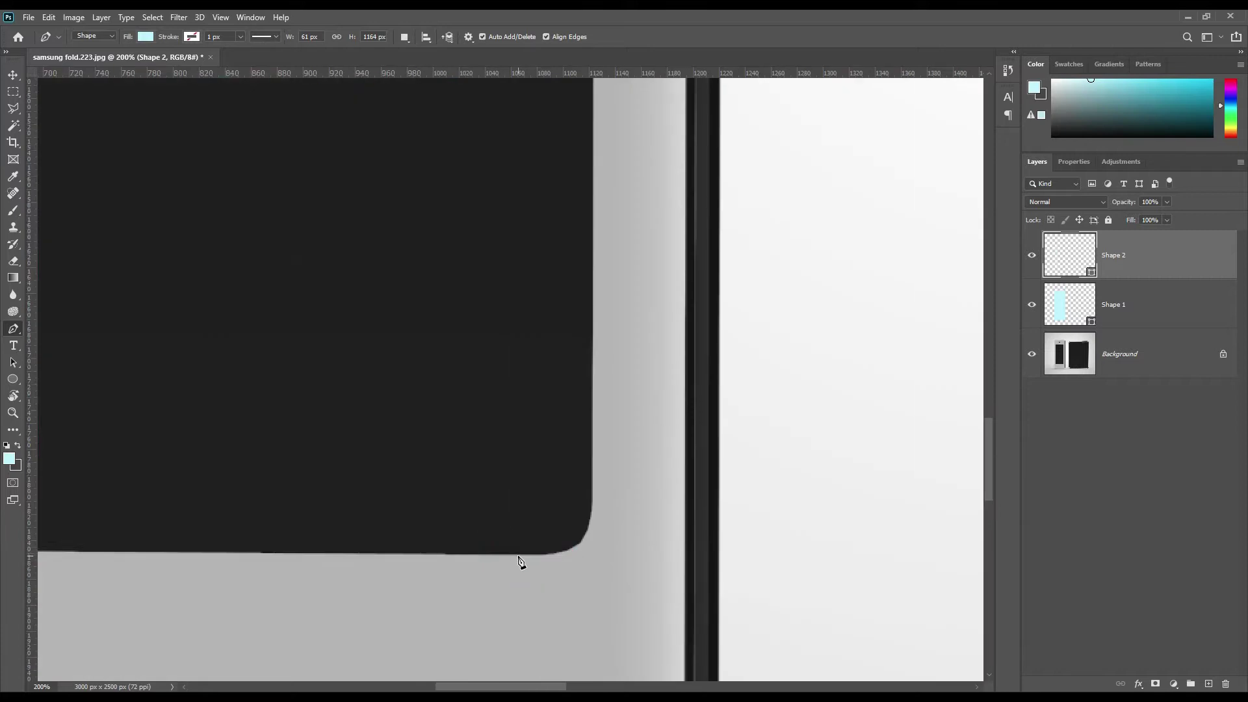
{"action": "left_click", "coordinate": [520, 555]}
{"action": "left_click_drag", "start_coordinate": [628, 260], "coordinate": [637, 422]}
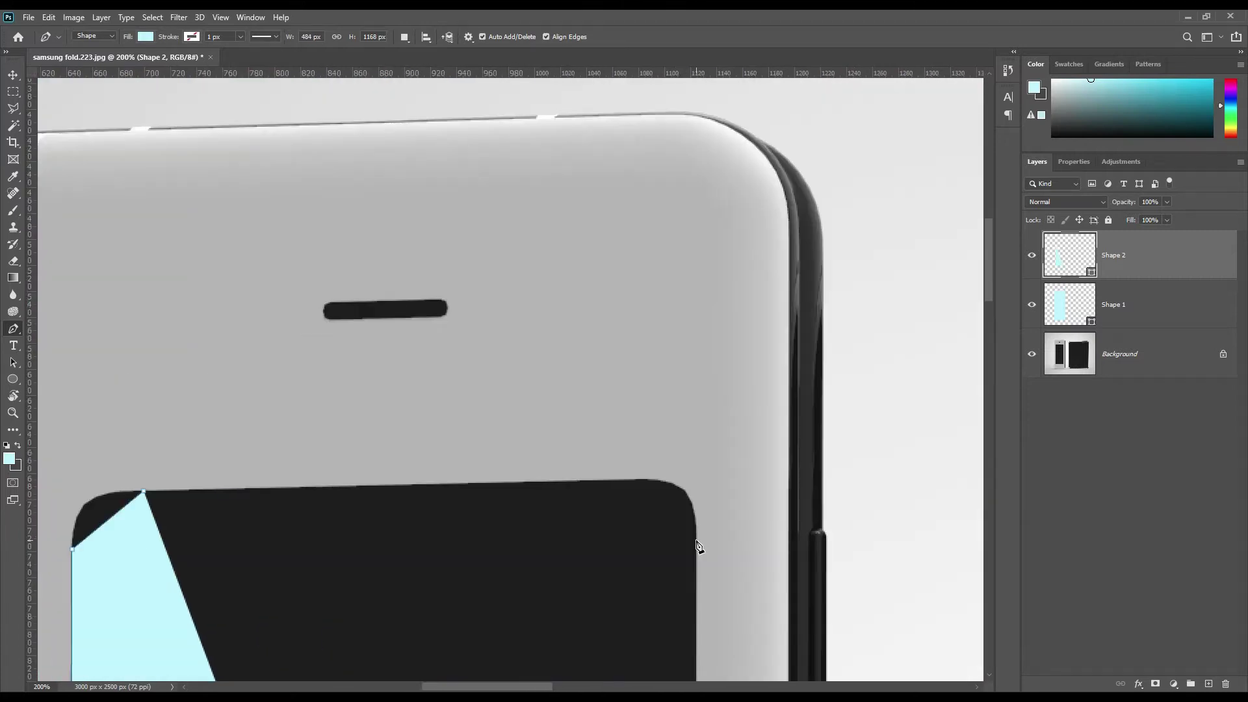
{"action": "left_click", "coordinate": [695, 539]}
{"action": "left_click", "coordinate": [621, 480]}
{"action": "left_click", "coordinate": [144, 491]}
Set the front screen shape's opacity to 0% and add anchor points that round its upper corners
{"action": "key", "text": "0"}
{"action": "key", "text": "0"}
{"action": "right_click", "coordinate": [13, 328]}
{"action": "left_click_drag", "start_coordinate": [147, 496], "coordinate": [270, 451]}
{"action": "left_click", "coordinate": [59, 367]}
{"action": "left_click_drag", "start_coordinate": [841, 456], "coordinate": [850, 423]}
{"action": "left_click_drag", "start_coordinate": [804, 425], "coordinate": [802, 427]}
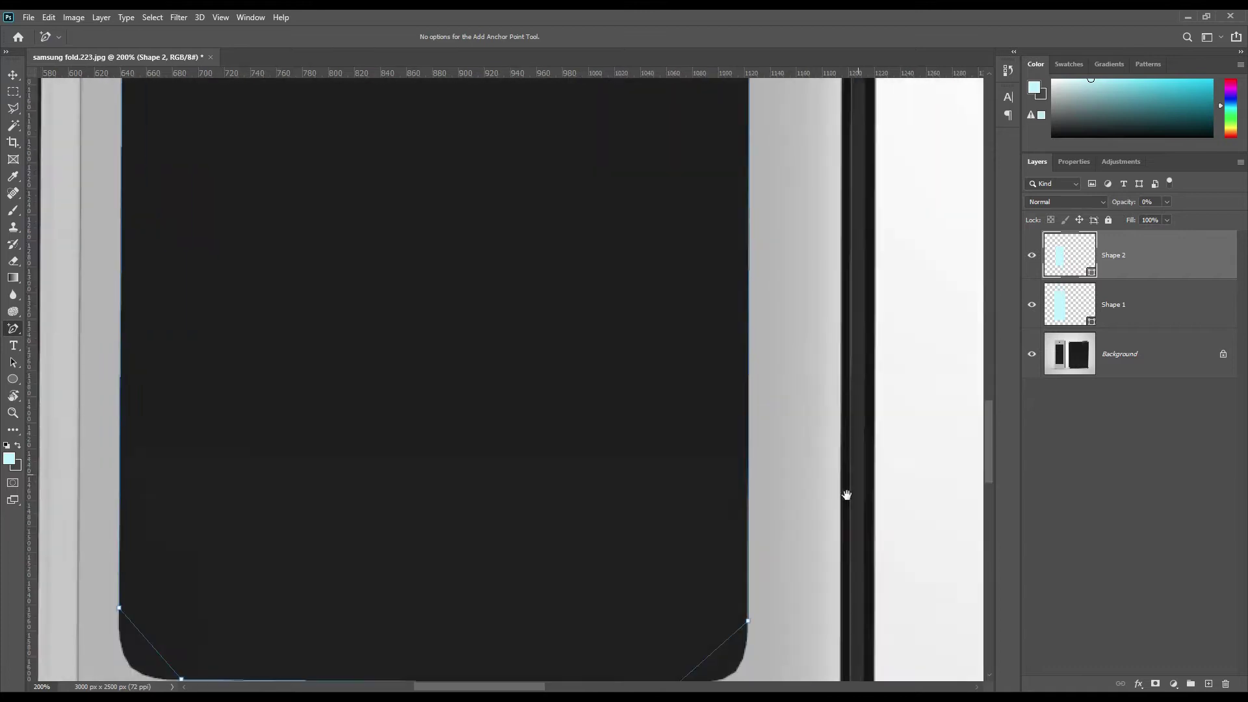
Add anchor points that round the lower corners of the front screen shape
{"action": "left_click_drag", "start_coordinate": [847, 496], "coordinate": [837, 169]}
{"action": "left_click_drag", "start_coordinate": [701, 321], "coordinate": [723, 343]}
{"action": "left_click_drag", "start_coordinate": [139, 312], "coordinate": [121, 341]}
{"action": "left_click_drag", "start_coordinate": [914, 416], "coordinate": [871, 543]}
{"action": "left_click_drag", "start_coordinate": [475, 181], "coordinate": [667, 396]}
{"action": "scroll", "coordinate": [627, 304], "scroll_direction": "left", "scroll_amount": 6}
{"action": "scroll", "coordinate": [657, 291], "scroll_direction": "up", "scroll_amount": 10}
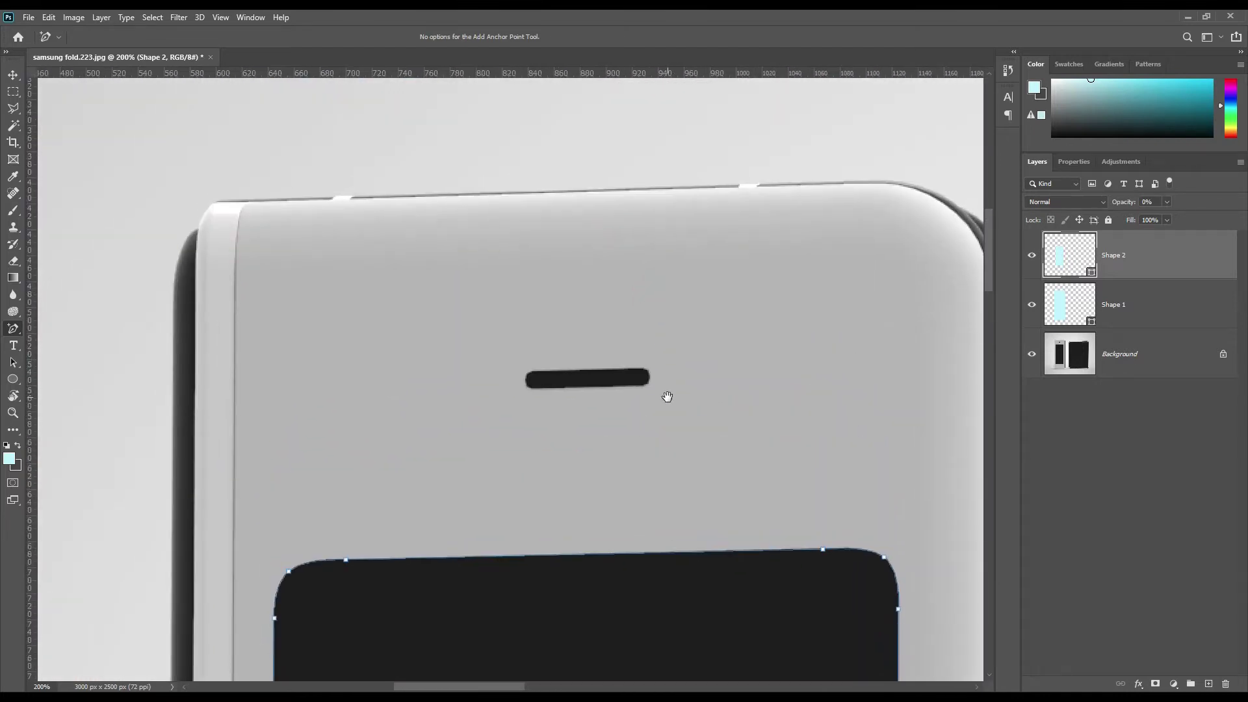
{"action": "left_click_drag", "start_coordinate": [621, 362], "coordinate": [576, 349]}
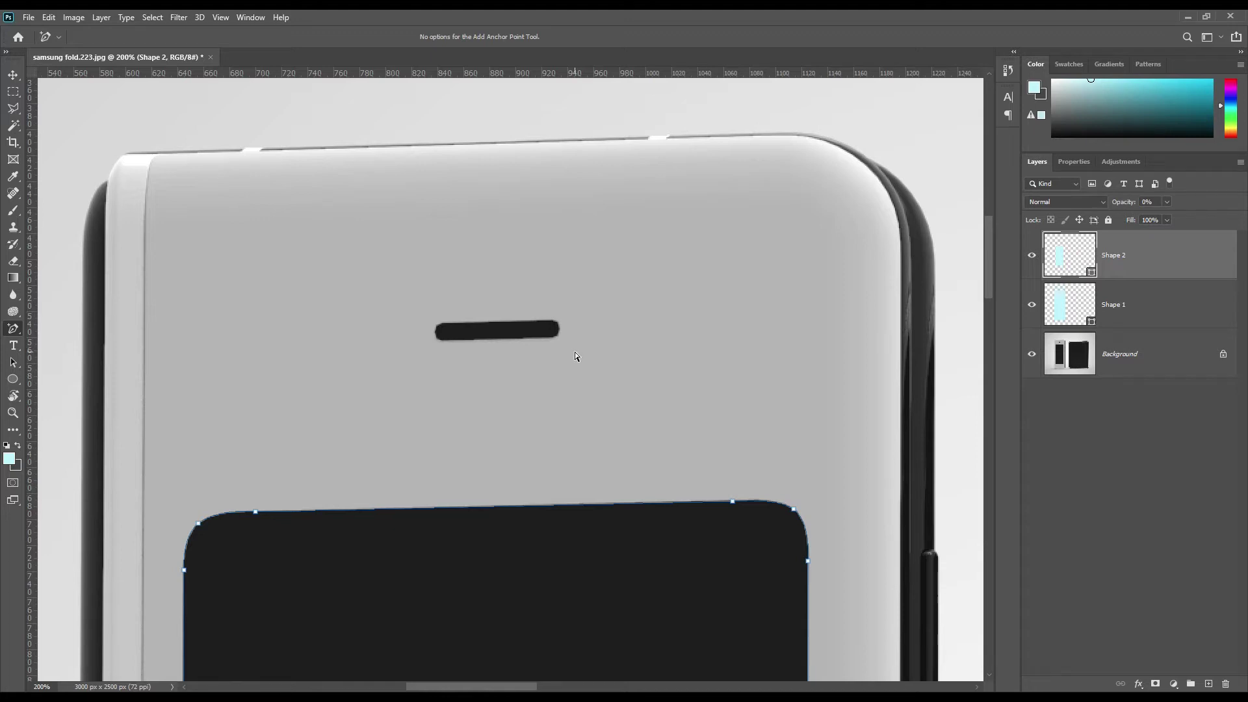
{"action": "left_click_drag", "start_coordinate": [379, 309], "coordinate": [552, 336]}
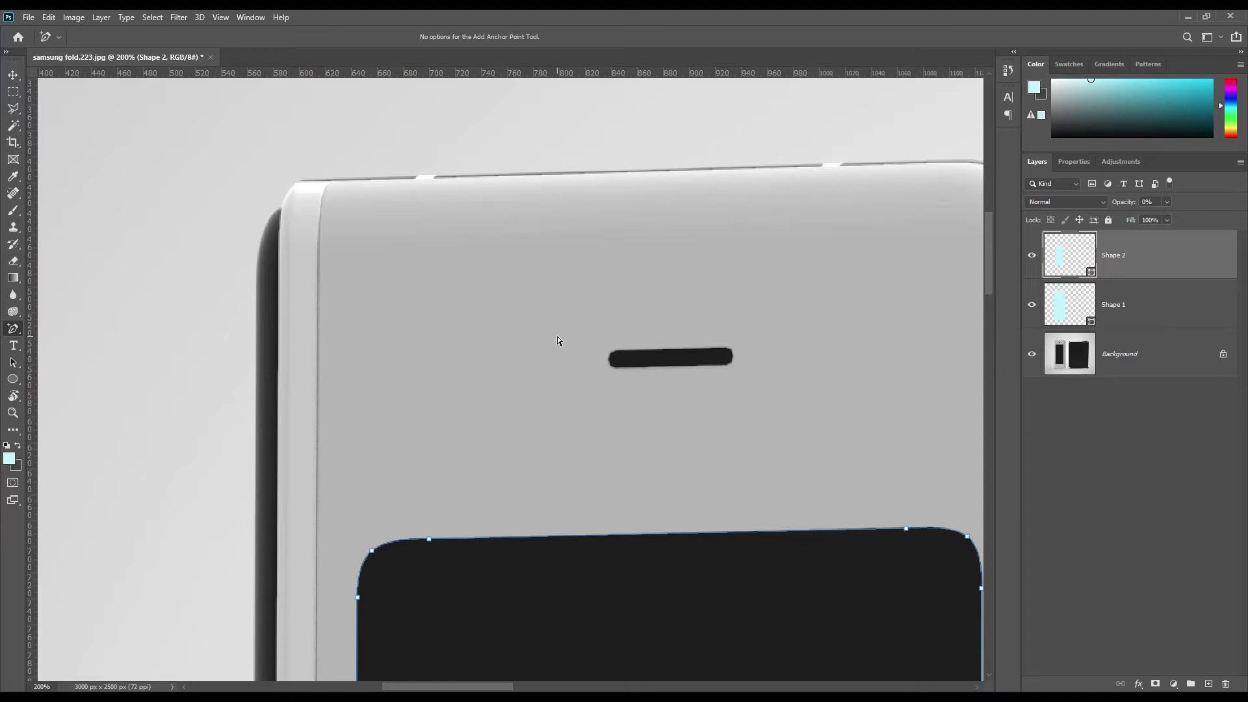
Select the Background layer and start a new Pen tool shape tracing the unfolded phone's left edge to its lower-left corner
{"action": "key", "text": "ctrl+0"}
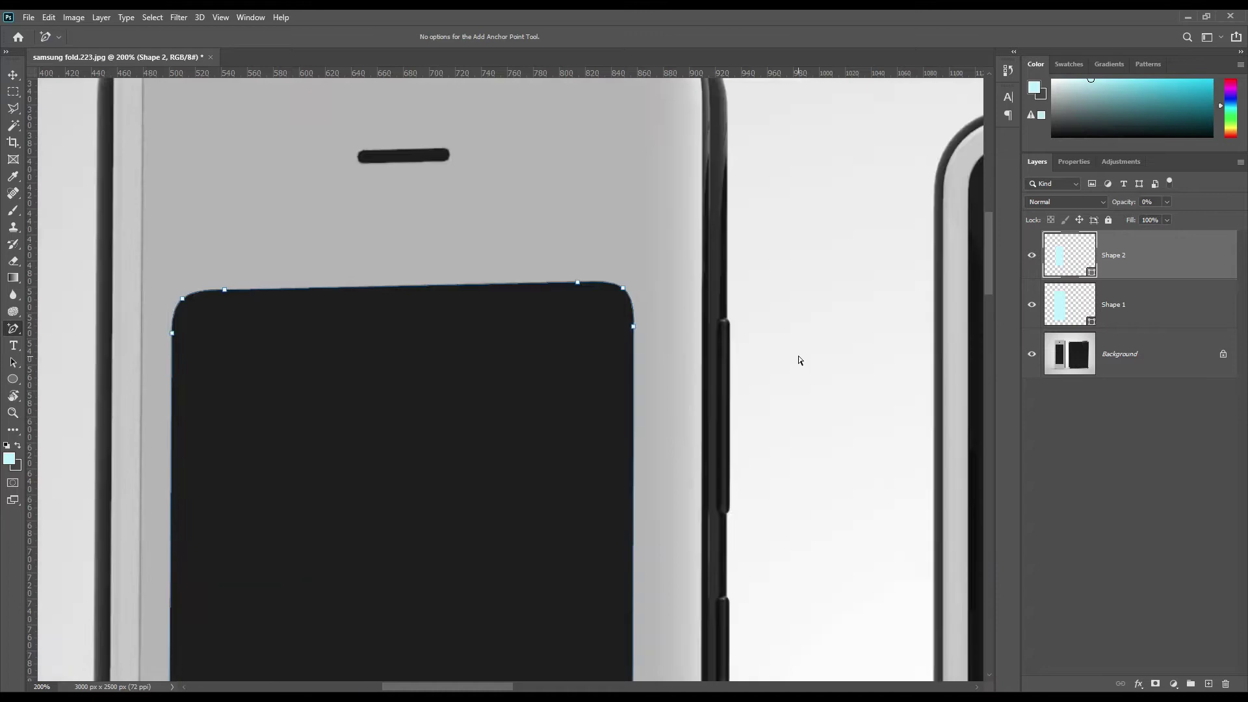
{"action": "left_click", "coordinate": [1134, 361]}
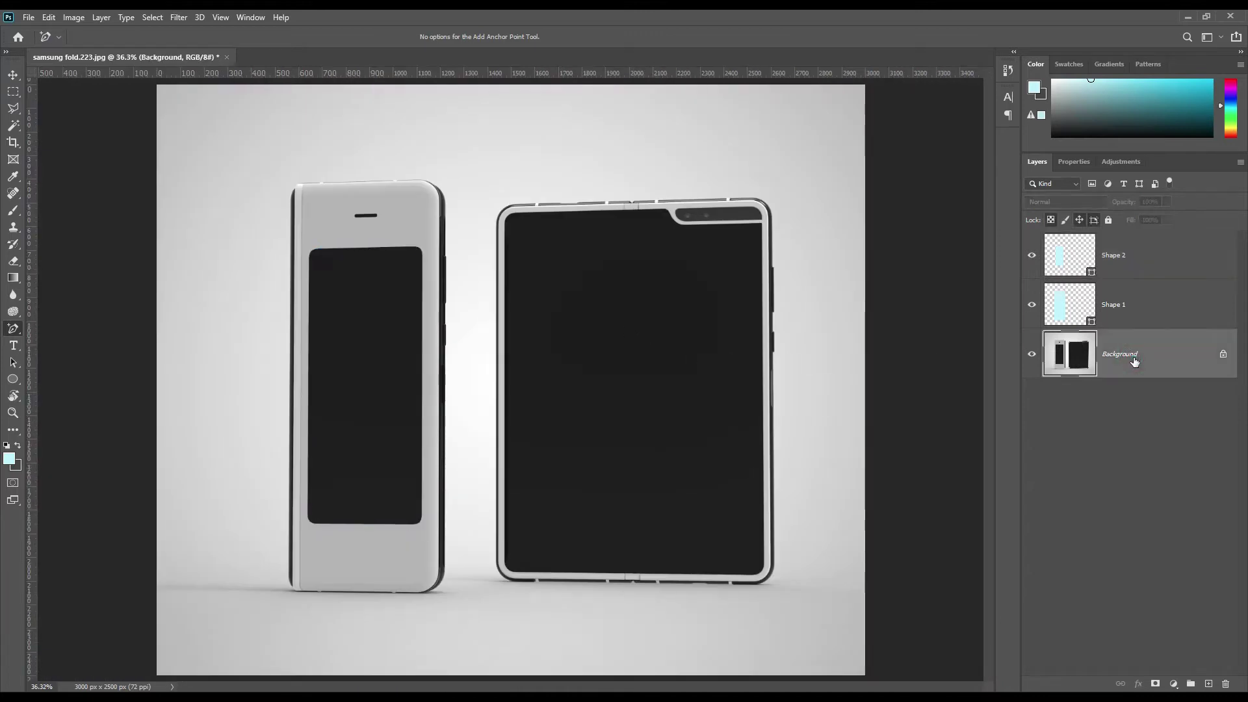
{"action": "key", "text": "ctrl+plus"}
{"action": "key", "text": "ctrl+plus"}
{"action": "key", "text": "ctrl+plus"}
{"action": "key", "text": "ctrl+plus"}
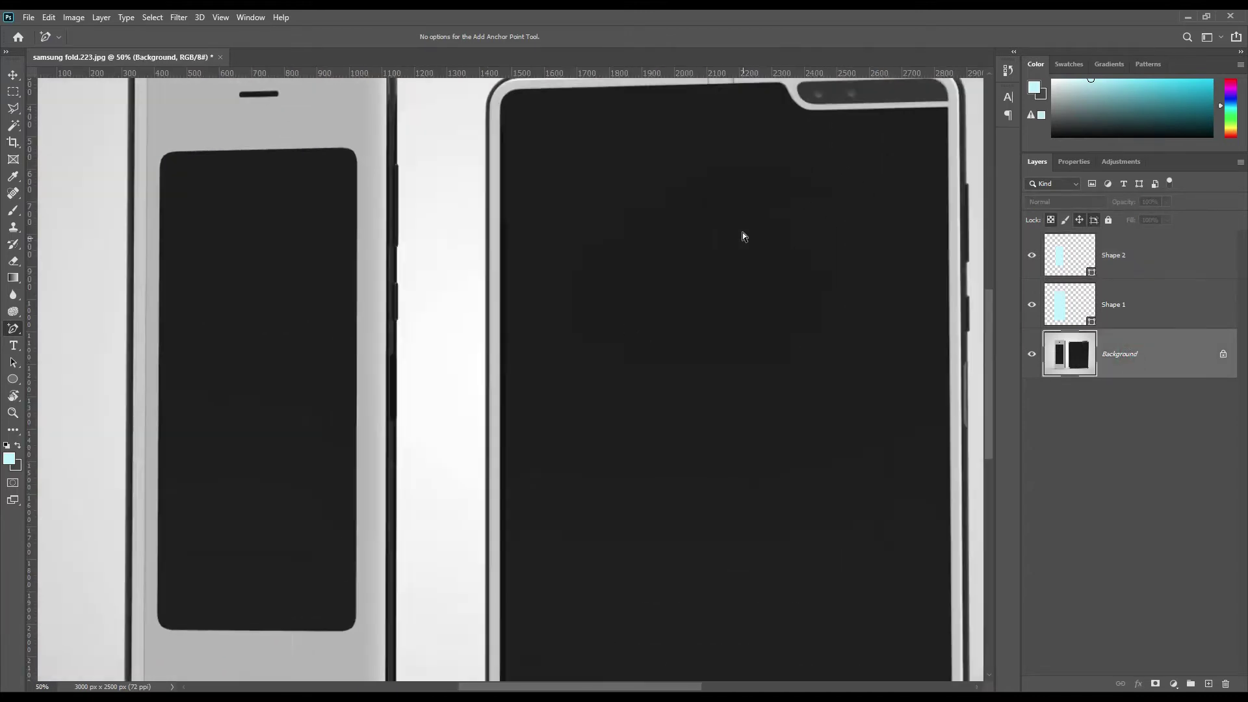
{"action": "left_click_drag", "start_coordinate": [668, 156], "coordinate": [674, 529]}
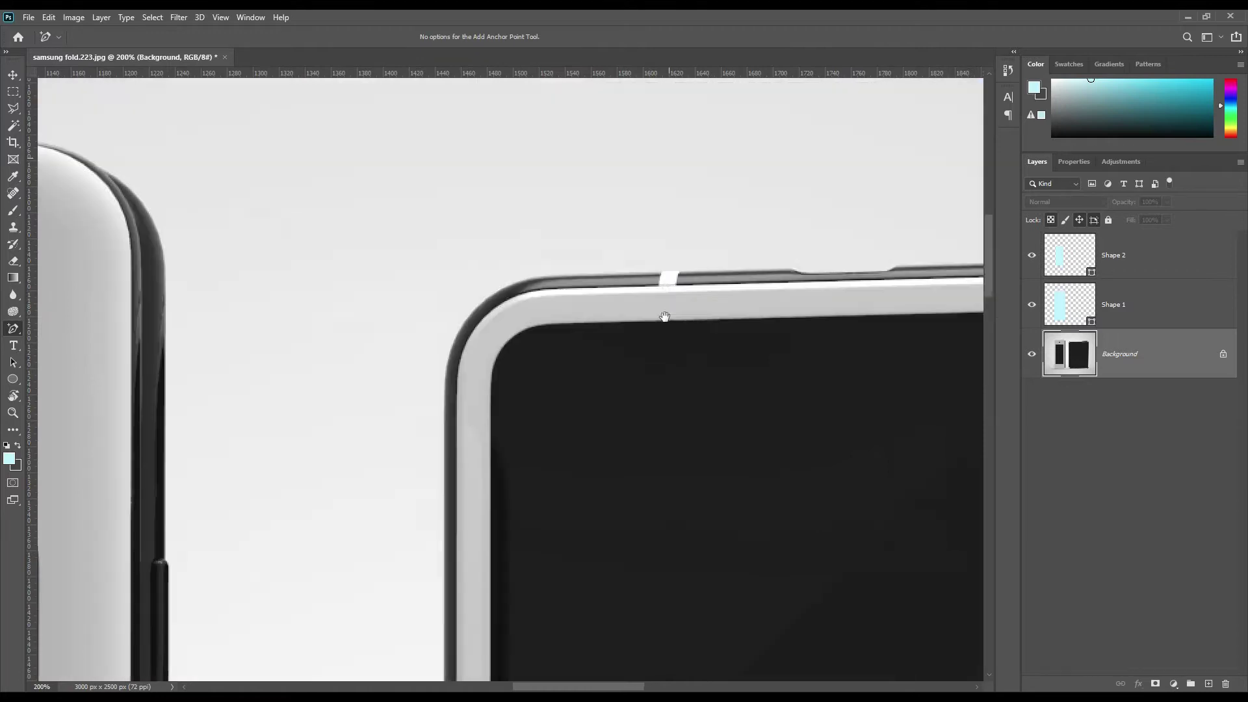
{"action": "left_click_drag", "start_coordinate": [665, 317], "coordinate": [667, 372]}
{"action": "left_click", "coordinate": [18, 329]}
{"action": "left_click", "coordinate": [50, 327]}
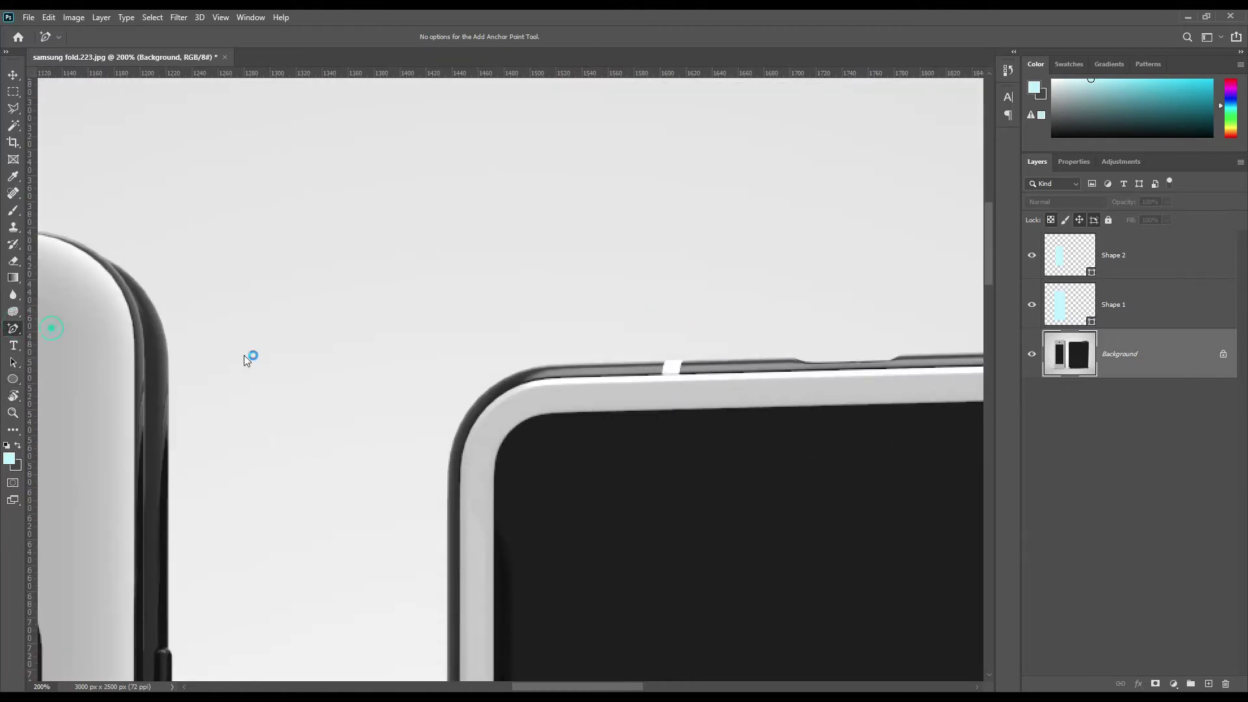
{"action": "left_click", "coordinate": [560, 368]}
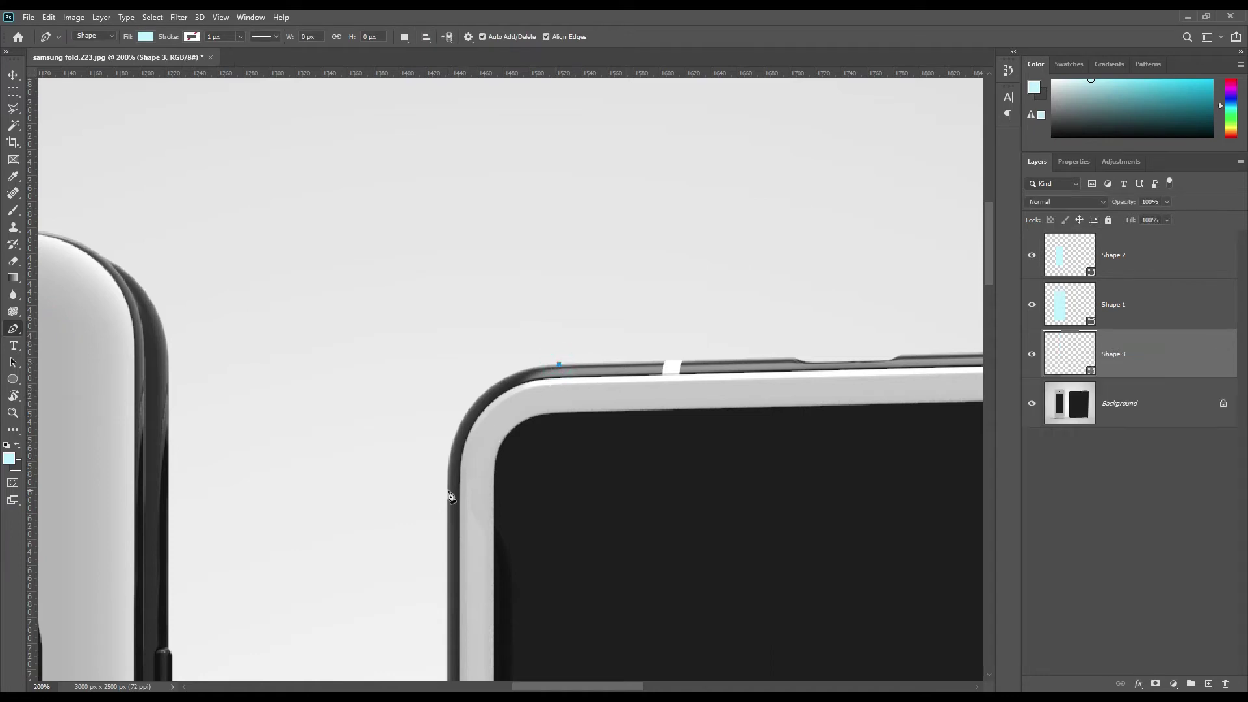
{"action": "scroll", "coordinate": [452, 495], "scroll_direction": "down", "scroll_amount": 10}
{"action": "left_click", "coordinate": [453, 511]}
{"action": "left_click", "coordinate": [592, 631]}
Trace the unfolded phone's bottom edge around the hinge notch to the lower-right corner, setting the shape's opacity to 0%
{"action": "left_click_drag", "start_coordinate": [662, 634], "coordinate": [268, 645]}
{"action": "left_click", "coordinate": [256, 643]}
{"action": "left_click", "coordinate": [266, 641]}
{"action": "left_click", "coordinate": [798, 649]}
{"action": "key", "text": "0"}
{"action": "key", "text": "0"}
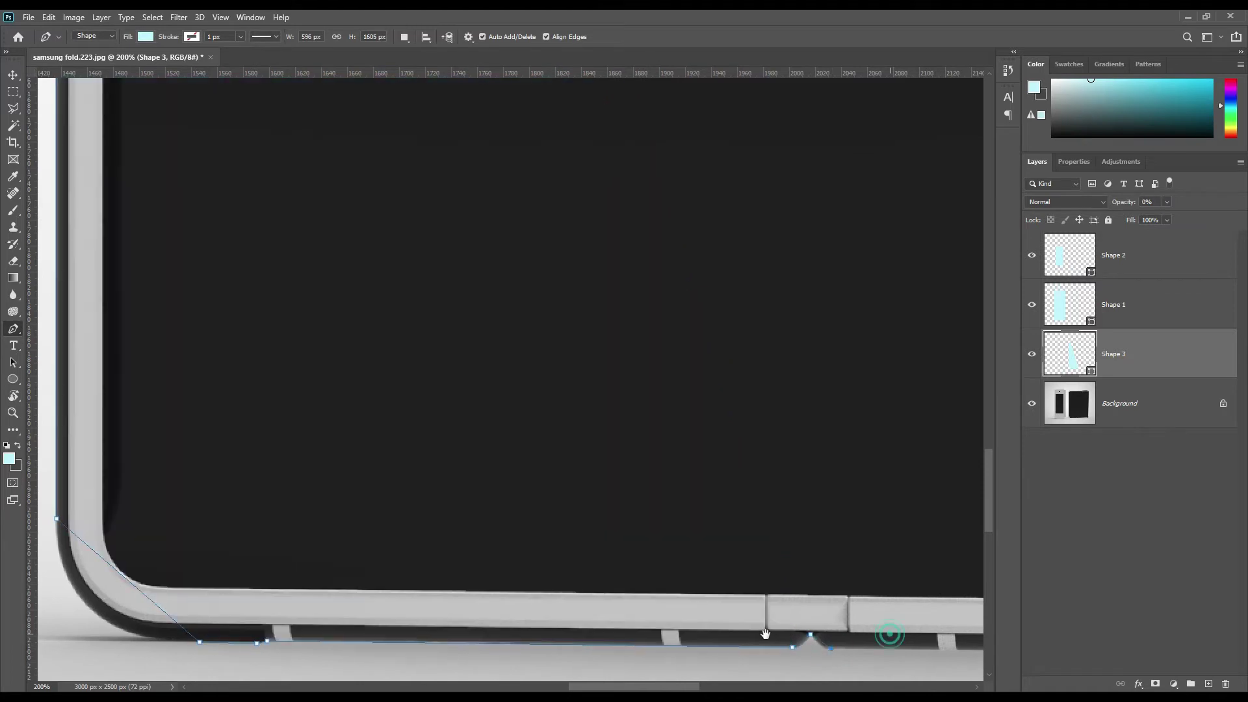
{"action": "left_click_drag", "start_coordinate": [891, 635], "coordinate": [83, 613]}
{"action": "left_click", "coordinate": [311, 629]}
{"action": "left_click", "coordinate": [660, 634]}
{"action": "left_click", "coordinate": [779, 514]}
Continue the outline up the unfolded phone's right edge and around the lower side button
{"action": "left_click_drag", "start_coordinate": [829, 91], "coordinate": [841, 510]}
{"action": "left_click", "coordinate": [783, 436]}
{"action": "left_click", "coordinate": [791, 423]}
{"action": "left_click", "coordinate": [790, 330]}
{"action": "left_click", "coordinate": [783, 321]}
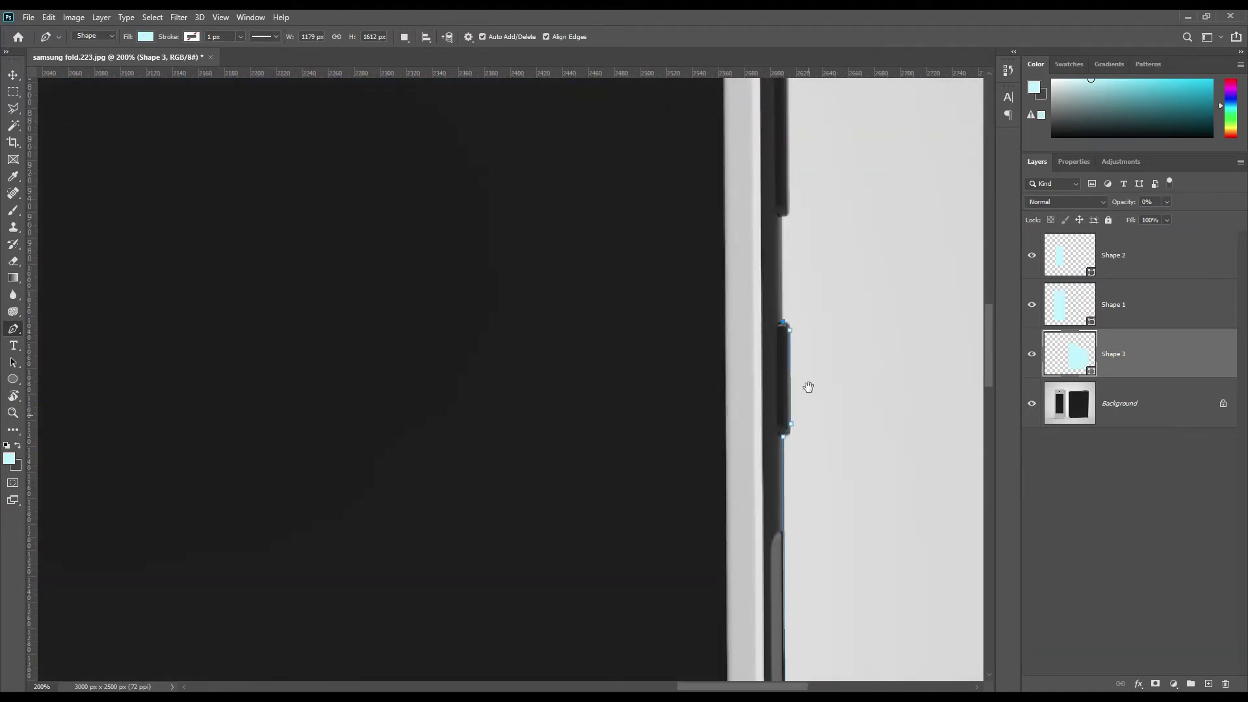
Trace around the unfolded phone's upper side button and across its upper-right corner
{"action": "left_click_drag", "start_coordinate": [792, 347], "coordinate": [792, 548]}
{"action": "left_click", "coordinate": [783, 415]}
{"action": "left_click_drag", "start_coordinate": [786, 171], "coordinate": [805, 460]}
{"action": "left_click", "coordinate": [804, 461]}
{"action": "left_click", "coordinate": [799, 451]}
{"action": "left_click_drag", "start_coordinate": [799, 214], "coordinate": [827, 428]}
{"action": "left_click", "coordinate": [825, 422]}
{"action": "left_click", "coordinate": [696, 285]}
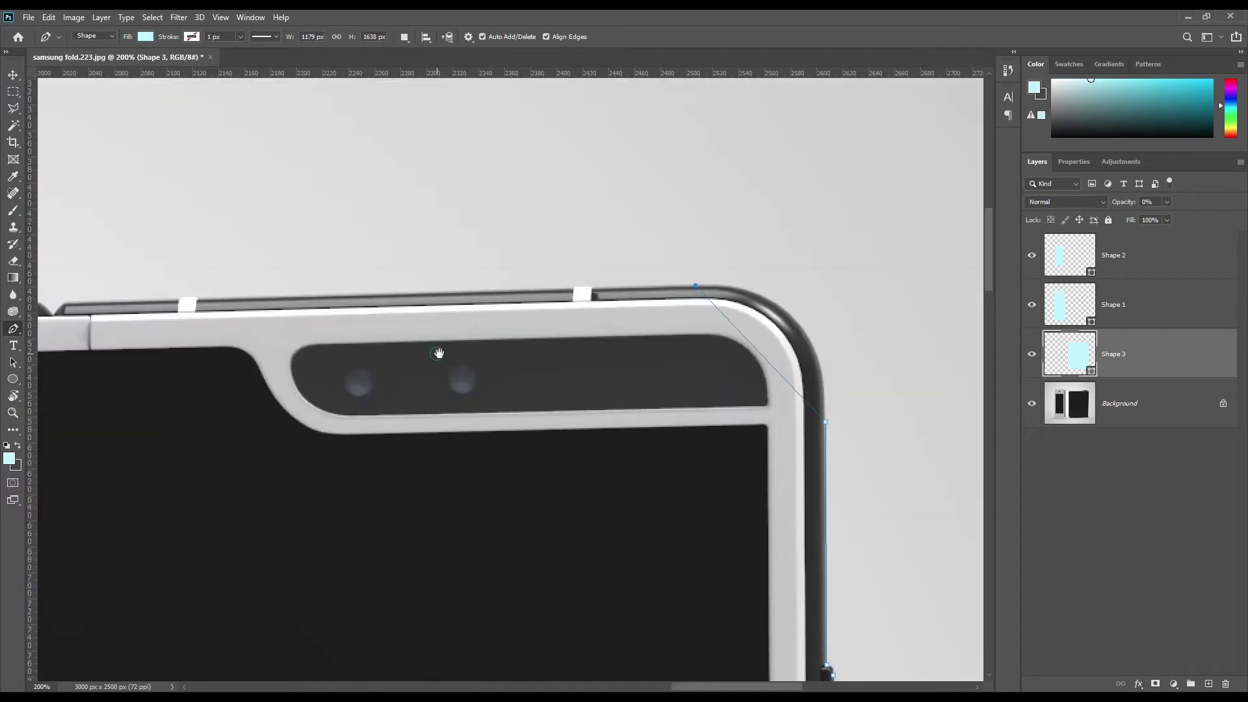
Trace the unfolded phone's top edge, including the hinge notch and the recess, and close the outline
{"action": "left_click_drag", "start_coordinate": [78, 332], "coordinate": [790, 305]}
{"action": "left_click", "coordinate": [784, 301]}
{"action": "left_click", "coordinate": [763, 316]}
{"action": "left_click", "coordinate": [737, 304]}
{"action": "left_click_drag", "start_coordinate": [487, 312], "coordinate": [582, 312]}
{"action": "left_click", "coordinate": [568, 307]}
{"action": "left_click", "coordinate": [552, 315]}
{"action": "left_click", "coordinate": [473, 318]}
{"action": "left_click", "coordinate": [442, 314]}
{"action": "left_click", "coordinate": [220, 319]}
Add anchor points that curve the outline along the unfolded phone's top recess and upper-left corner
{"action": "right_click", "coordinate": [12, 330]}
{"action": "left_click", "coordinate": [58, 371]}
{"action": "left_click", "coordinate": [345, 316]}
{"action": "left_click_drag", "start_coordinate": [171, 374], "coordinate": [141, 353]}
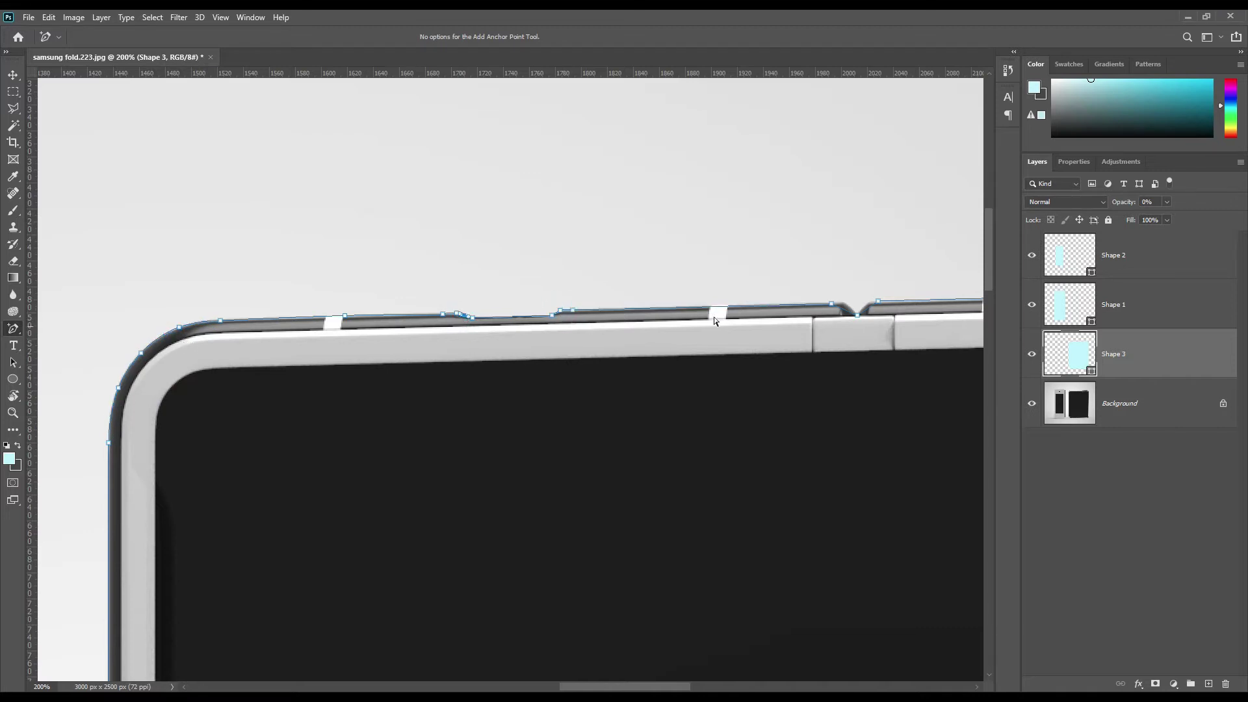
Add anchor points that curve the outline around the unfolded phone's upper-right corner
{"action": "left_click_drag", "start_coordinate": [881, 306], "coordinate": [397, 356]}
{"action": "left_click_drag", "start_coordinate": [694, 415], "coordinate": [242, 450]}
{"action": "left_click_drag", "start_coordinate": [612, 420], "coordinate": [661, 401]}
{"action": "left_click", "coordinate": [617, 375]}
{"action": "left_click", "coordinate": [687, 444]}
Add anchor points that fit the outline to the unfolded phone's side buttons, lower-right corner and bottom-edge details
{"action": "left_click_drag", "start_coordinate": [601, 571], "coordinate": [591, 306]}
{"action": "scroll", "coordinate": [591, 306], "scroll_direction": "down", "scroll_amount": 5}
{"action": "scroll", "coordinate": [685, 472], "scroll_direction": "down", "scroll_amount": 10}
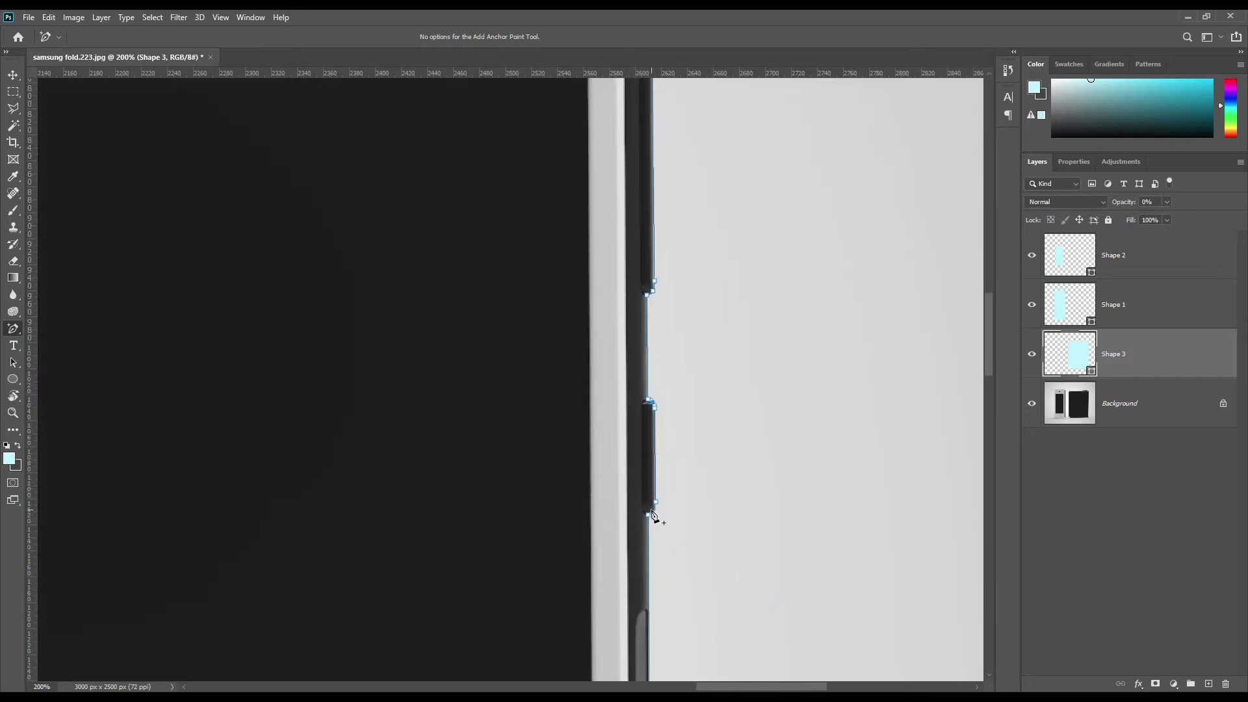
{"action": "scroll", "coordinate": [553, 450], "scroll_direction": "left", "scroll_amount": 5}
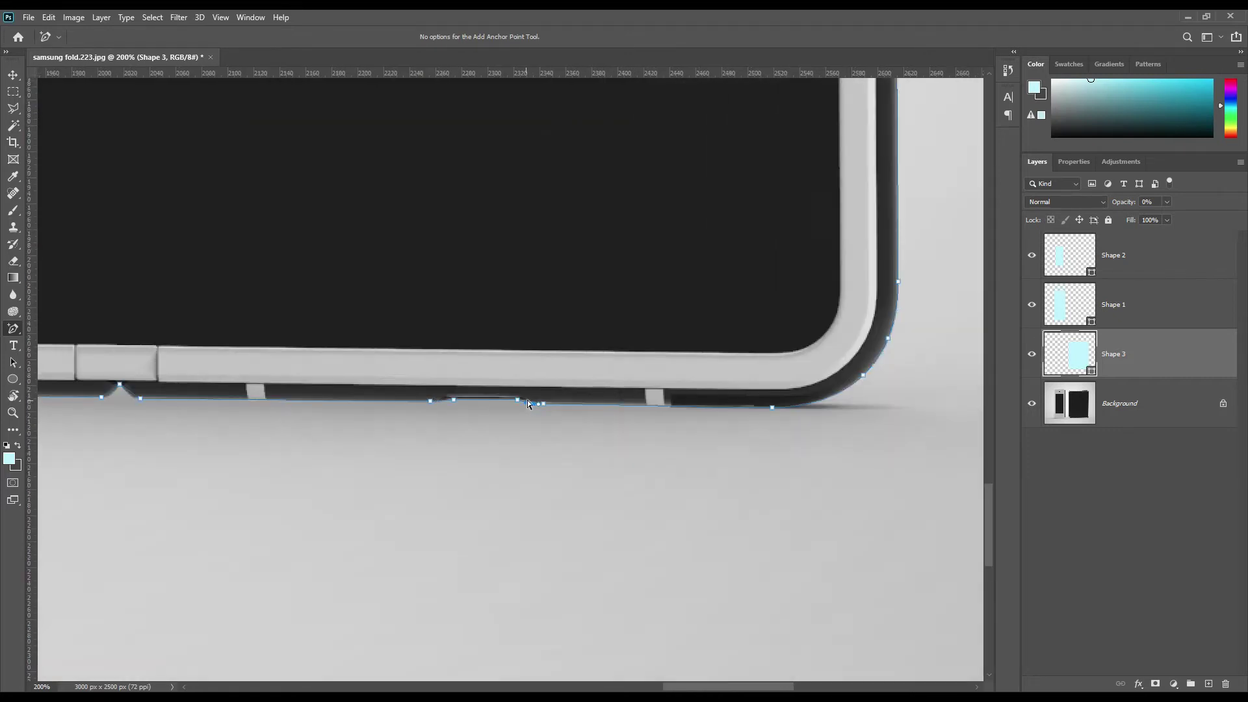
{"action": "scroll", "coordinate": [231, 523], "scroll_direction": "left", "scroll_amount": 15}
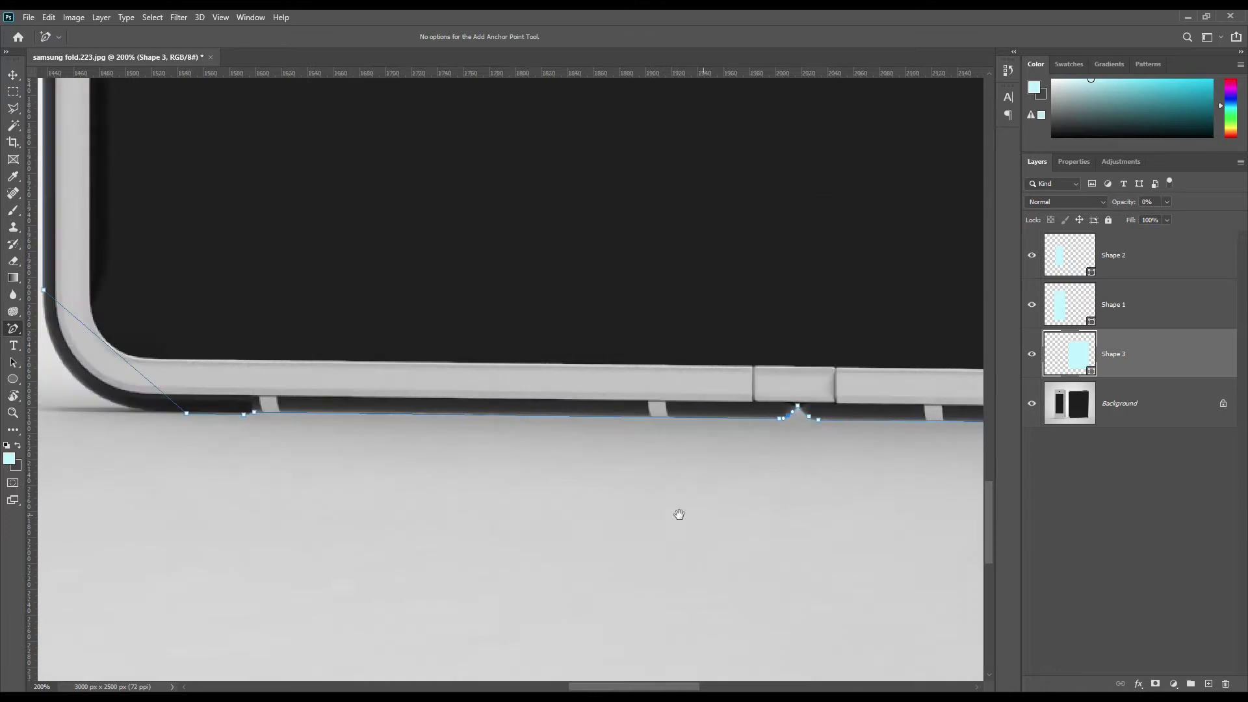
Start a new Pen tool shape tracing the unfolded phone's screen from its upper-left corner down and around the lower-left corner
{"action": "scroll", "coordinate": [582, 295], "scroll_direction": "up", "scroll_amount": 15}
{"action": "right_click", "coordinate": [16, 335]}
{"action": "left_click", "coordinate": [54, 330]}
{"action": "left_click", "coordinate": [466, 286]}
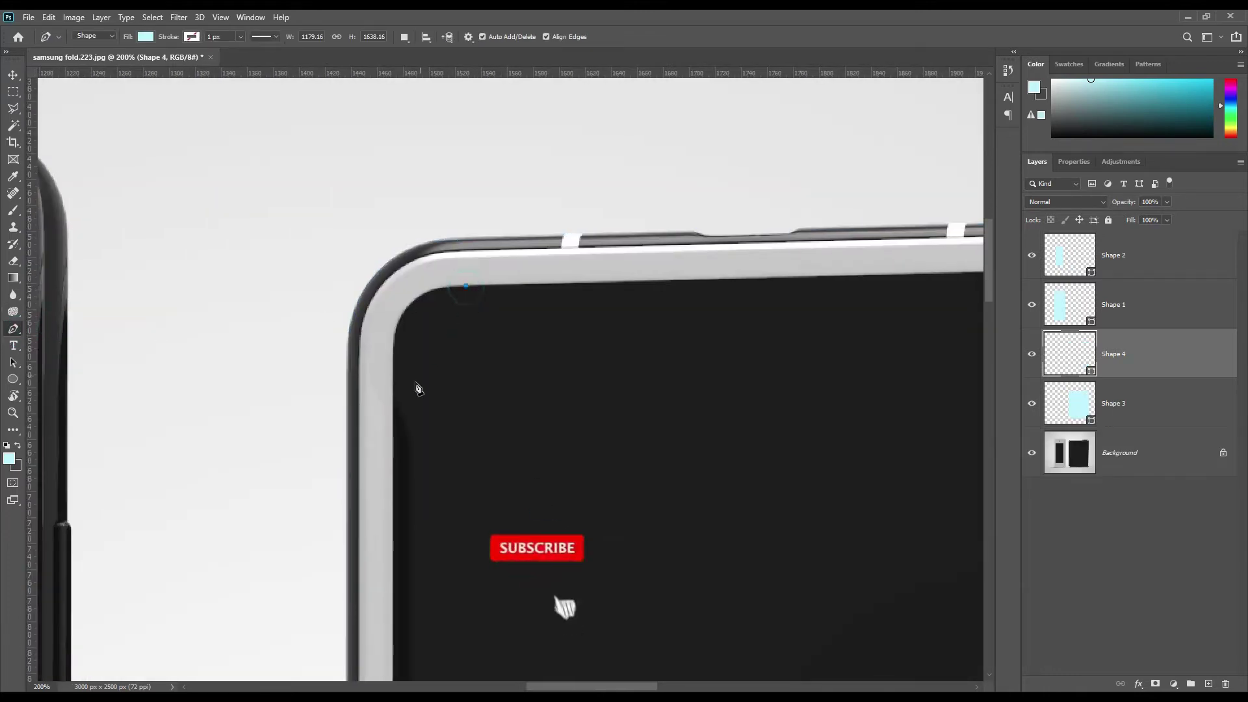
{"action": "left_click", "coordinate": [394, 373]}
{"action": "left_click_drag", "start_coordinate": [527, 514], "coordinate": [431, 97]}
{"action": "scroll", "coordinate": [553, 469], "scroll_direction": "down", "scroll_amount": 10}
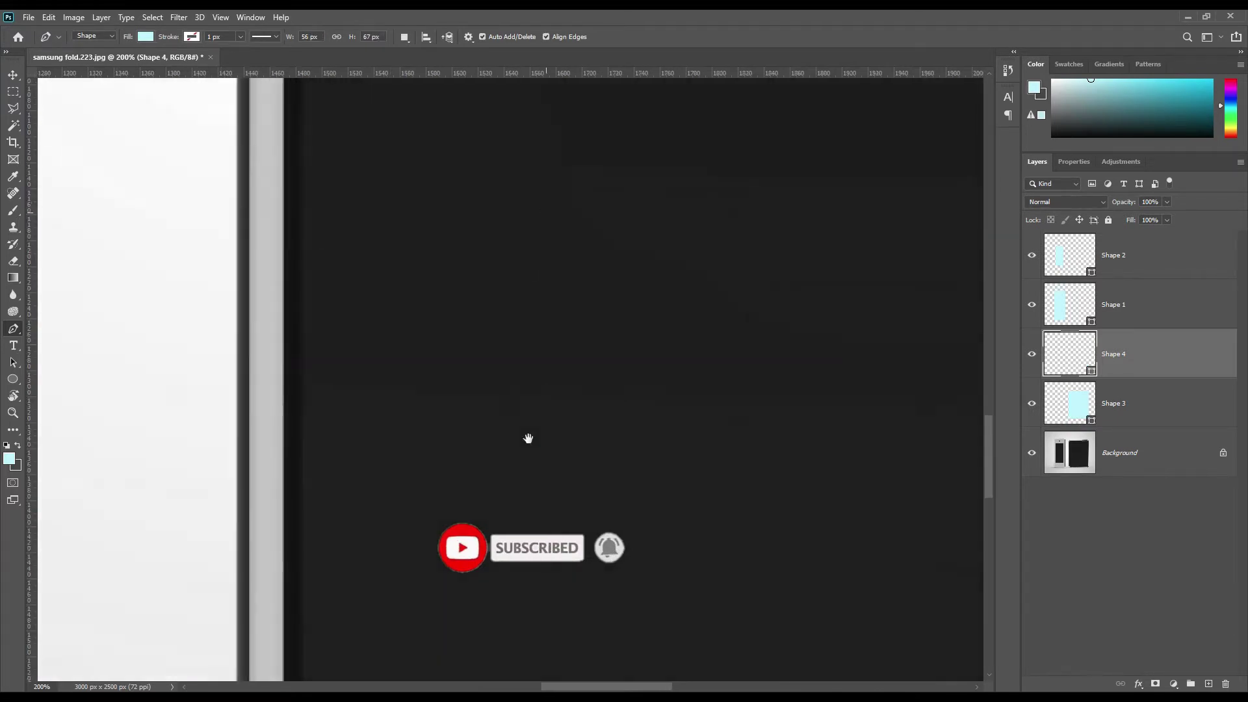
{"action": "left_click", "coordinate": [320, 296]}
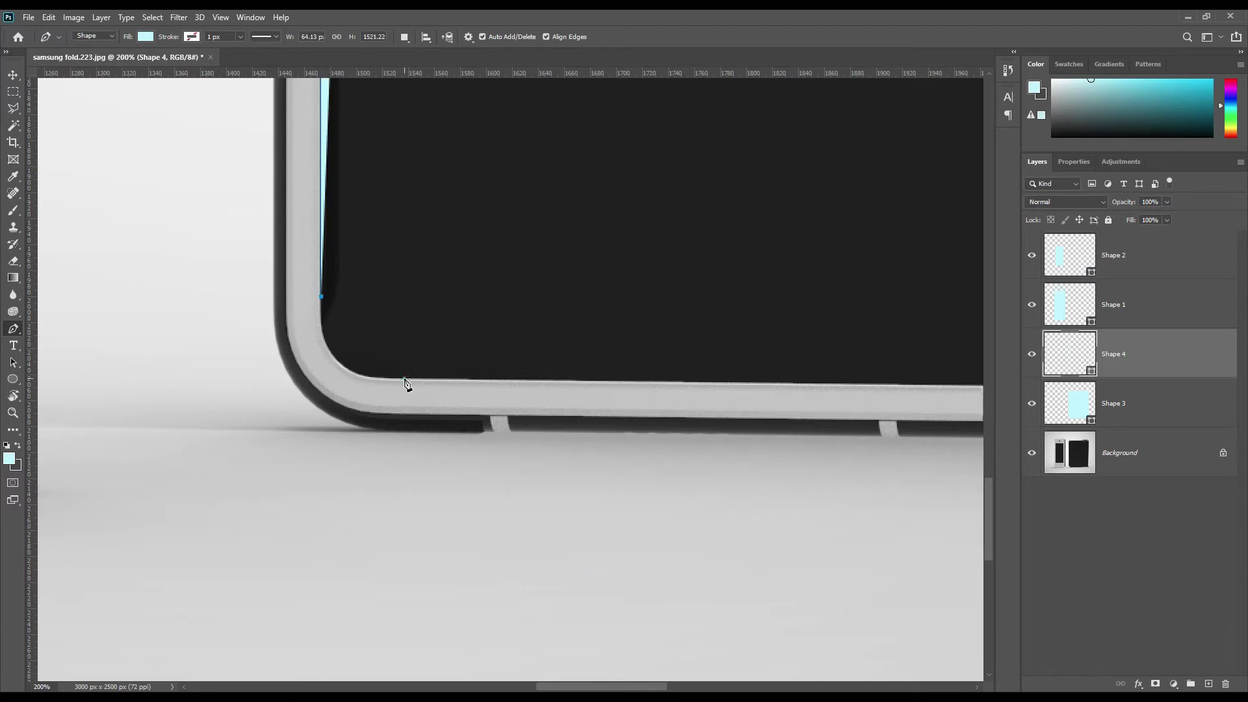
{"action": "left_click", "coordinate": [405, 380]}
Continue the screen outline along the bottom and right edges to below the camera cutout, and set the layer opacity to 0%
{"action": "left_click_drag", "start_coordinate": [845, 390], "coordinate": [260, 357]}
{"action": "left_click", "coordinate": [588, 356]}
{"action": "left_click", "coordinate": [678, 272]}
{"action": "left_click_drag", "start_coordinate": [697, 276], "coordinate": [690, 427]}
{"action": "left_click", "coordinate": [687, 423]}
{"action": "left_click", "coordinate": [676, 412]}
{"action": "key", "text": "0"}
{"action": "key", "text": "0"}
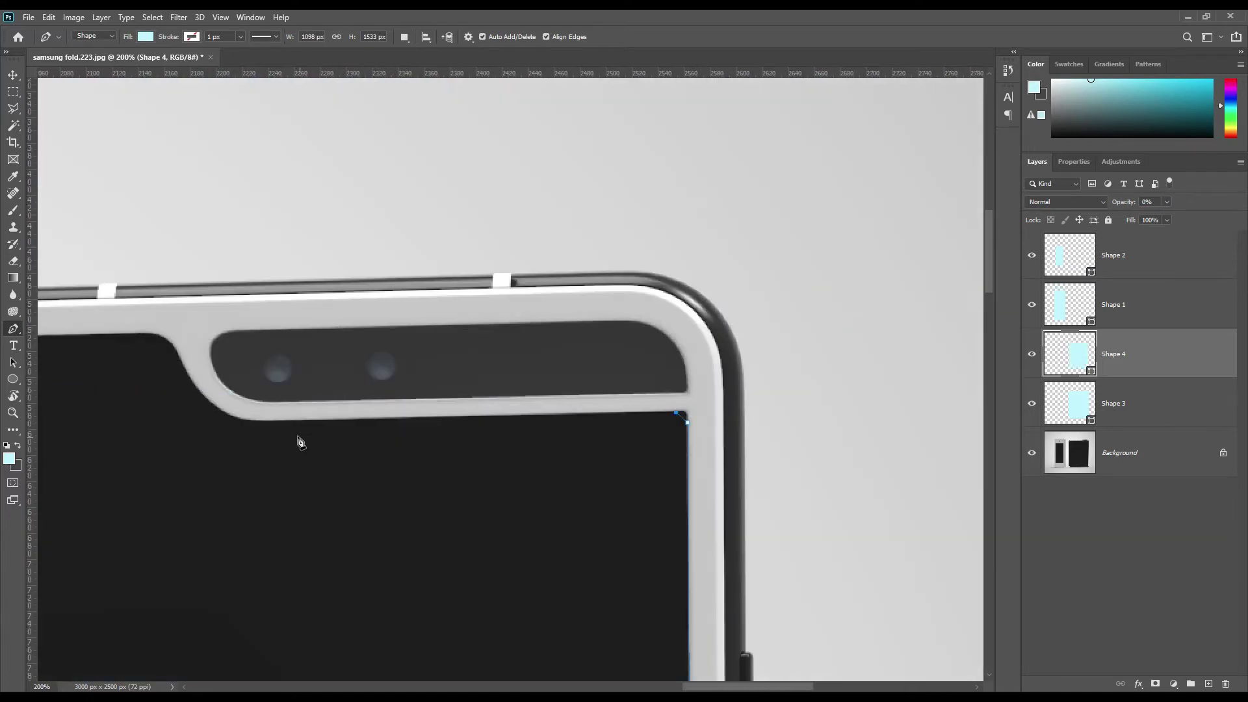
Close the unfolded screen's outline past the camera notch and curve its upper-left corner with an added anchor point
{"action": "scroll", "coordinate": [145, 390], "scroll_direction": "left", "scroll_amount": 10}
{"action": "right_click", "coordinate": [13, 328]}
{"action": "left_click", "coordinate": [72, 367]}
{"action": "key", "text": "shift+Left"}
{"action": "key", "text": "shift+Left"}
{"action": "key", "text": "shift+Left"}
{"action": "key", "text": "shift+Up"}
{"action": "key", "text": "shift+Up"}
{"action": "key", "text": "shift+Up"}
Add anchor points that bend the screen outline along the S-shaped edge of the camera notch
{"action": "left_click_drag", "start_coordinate": [865, 396], "coordinate": [244, 428]}
{"action": "left_click", "coordinate": [392, 397]}
{"action": "key", "text": "shift+Up"}
{"action": "key", "text": "shift+Up"}
{"action": "key", "text": "shift+Right"}
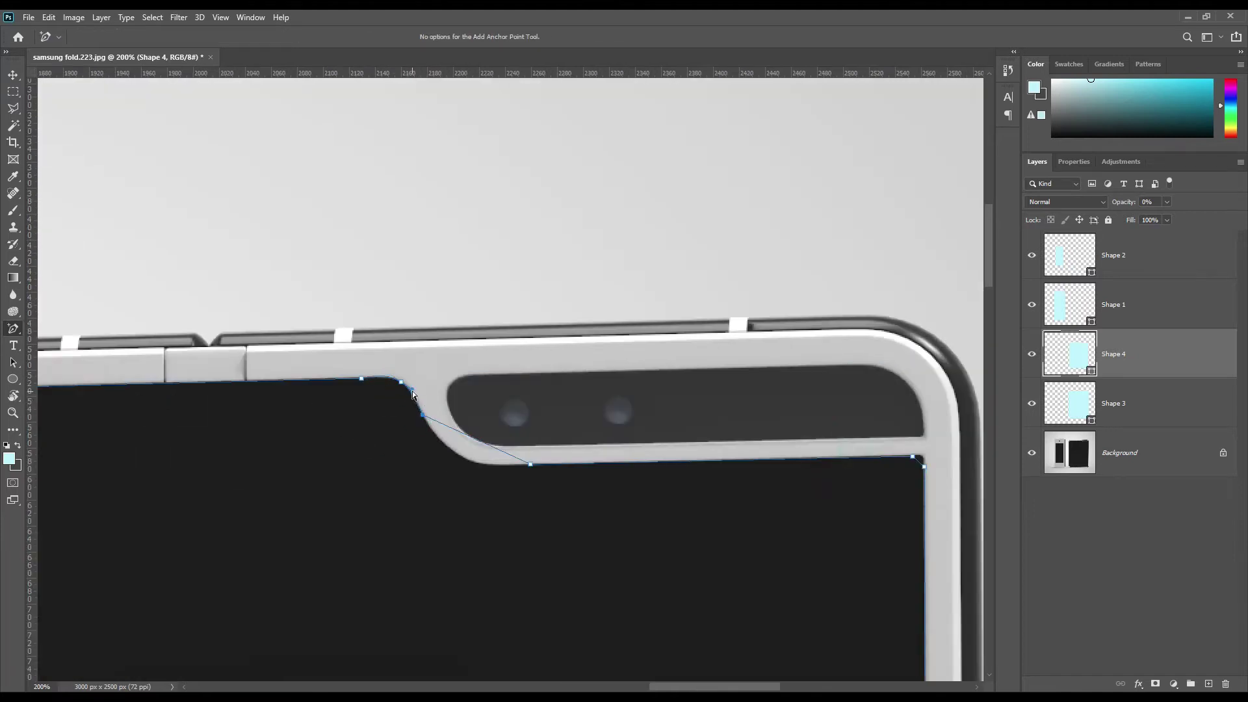
{"action": "left_click", "coordinate": [507, 465]}
Add anchor points that round the lower corners of the unfolded screen's outline
{"action": "scroll", "coordinate": [929, 497], "scroll_direction": "down", "scroll_amount": 10}
{"action": "scroll", "coordinate": [662, 356], "scroll_direction": "left", "scroll_amount": 10}
{"action": "left_click", "coordinate": [426, 537]}
{"action": "key", "text": "shift+Left"}
{"action": "key", "text": "shift+Left"}
{"action": "key", "text": "shift+Down"}
{"action": "key", "text": "shift+Down"}
{"action": "left_click_drag", "start_coordinate": [570, 170], "coordinate": [548, 345]}
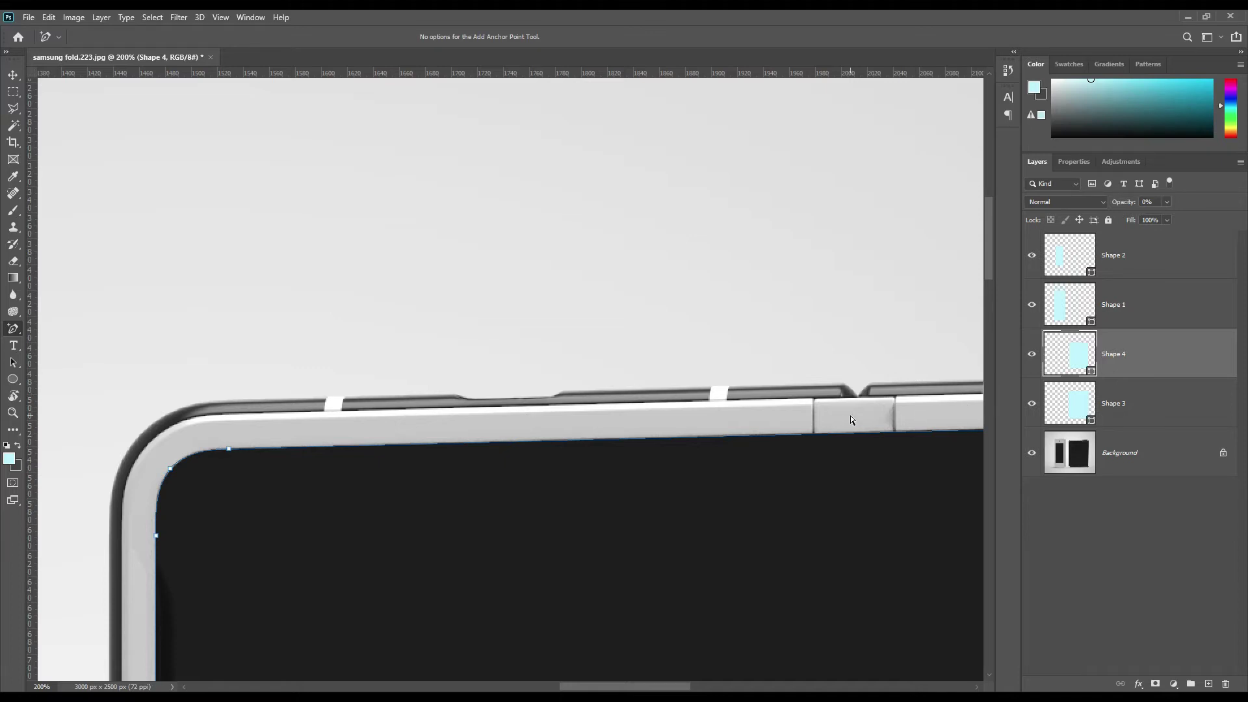
Above the Background layer, start a Pen tool shape tracing the unfolded phone's light bezel along its left side and lower-left corner
{"action": "left_click", "coordinate": [1126, 457]}
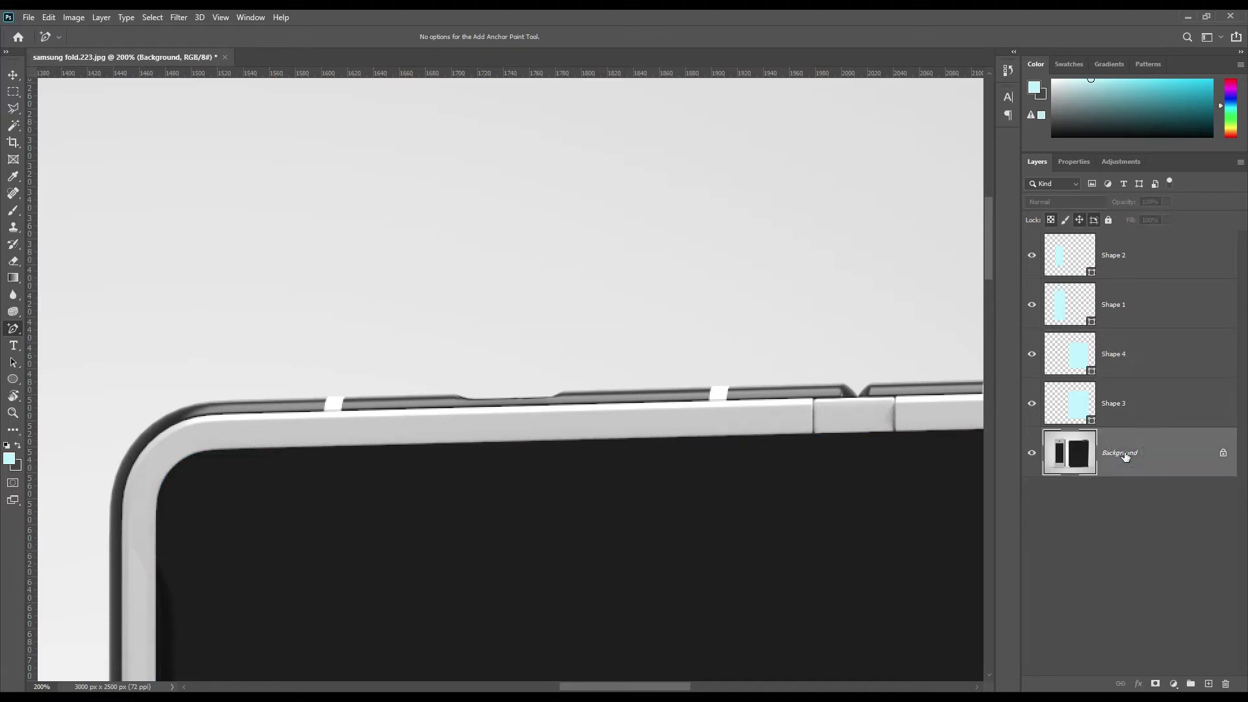
{"action": "right_click", "coordinate": [13, 331]}
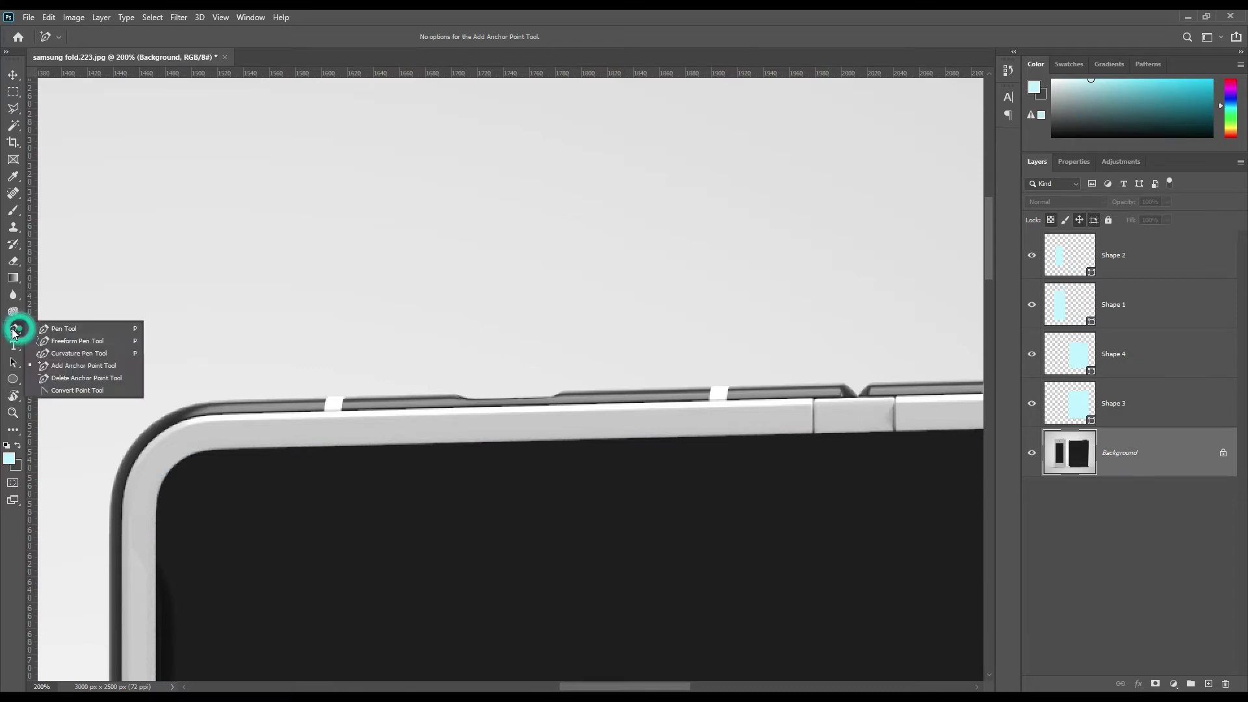
{"action": "left_click", "coordinate": [54, 327]}
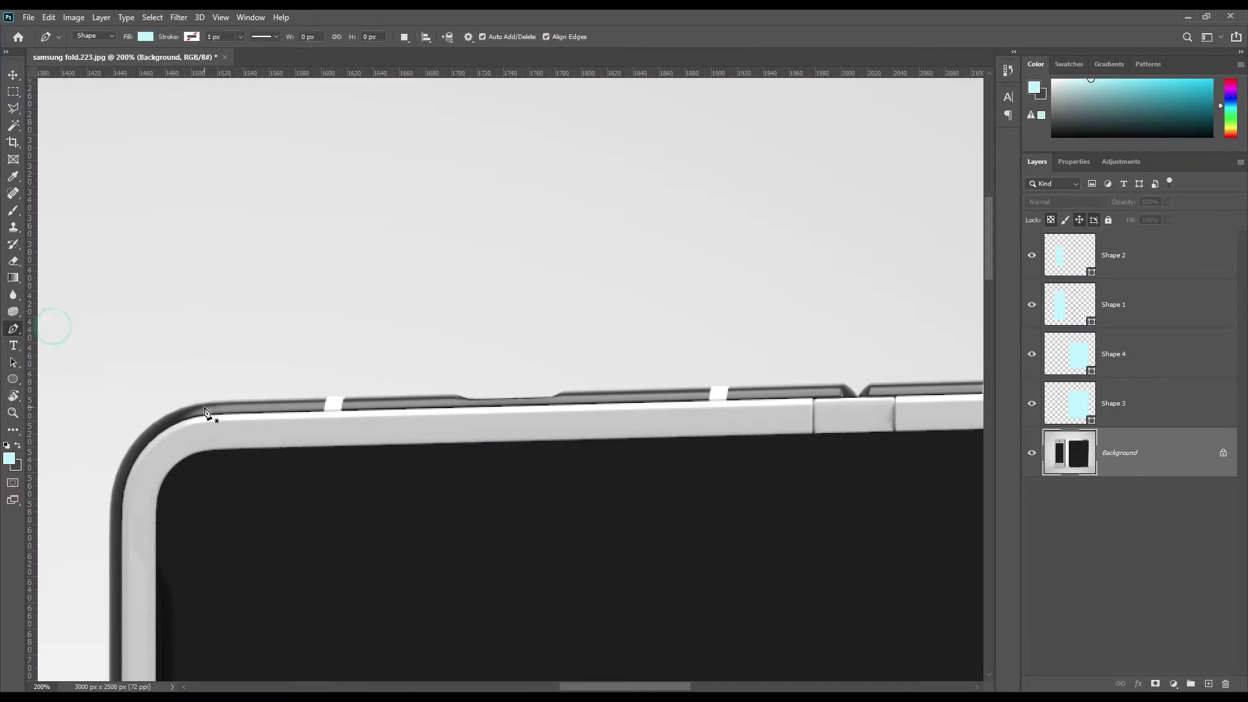
{"action": "left_click", "coordinate": [270, 413]}
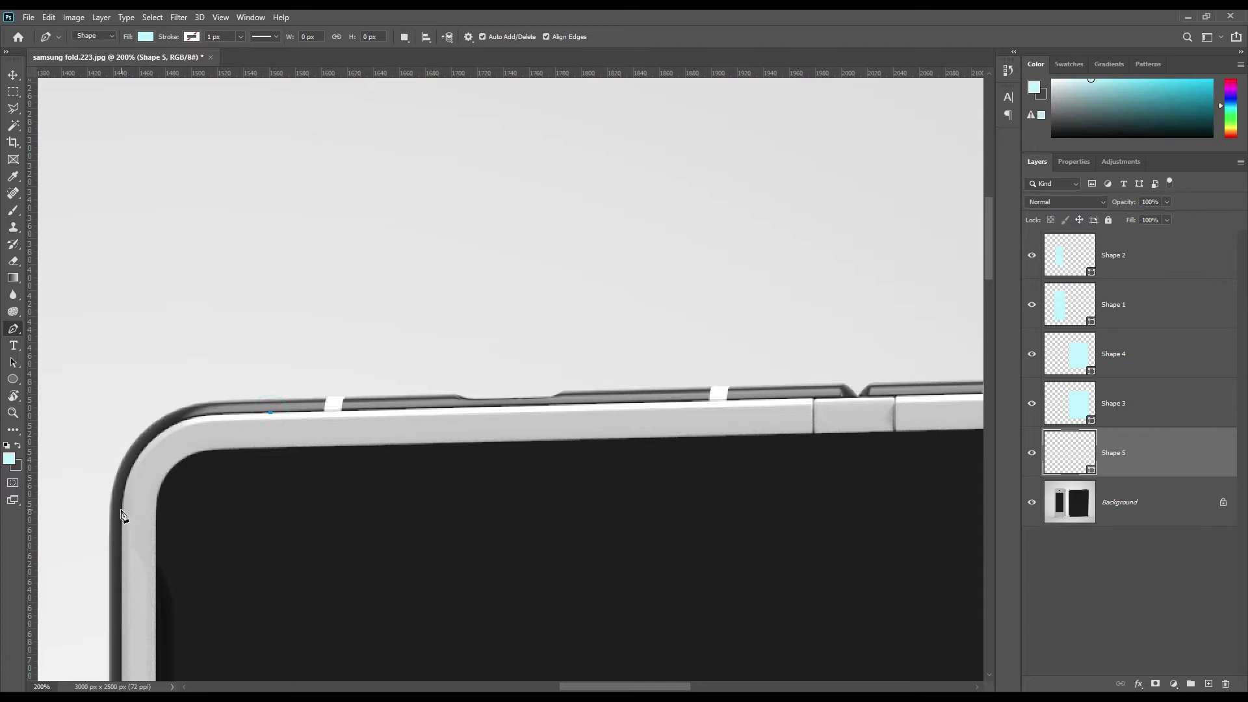
{"action": "left_click", "coordinate": [122, 508]}
{"action": "left_click_drag", "start_coordinate": [371, 577], "coordinate": [390, 130]}
{"action": "left_click", "coordinate": [170, 381]}
{"action": "left_click", "coordinate": [266, 478]}
Continue the bezel outline around the lower-right corner, up the right side and across the upper-right corner
{"action": "left_click_drag", "start_coordinate": [845, 494], "coordinate": [543, 503]}
{"action": "left_click", "coordinate": [543, 502]}
{"action": "left_click", "coordinate": [634, 393]}
{"action": "left_click_drag", "start_coordinate": [663, 253], "coordinate": [677, 493]}
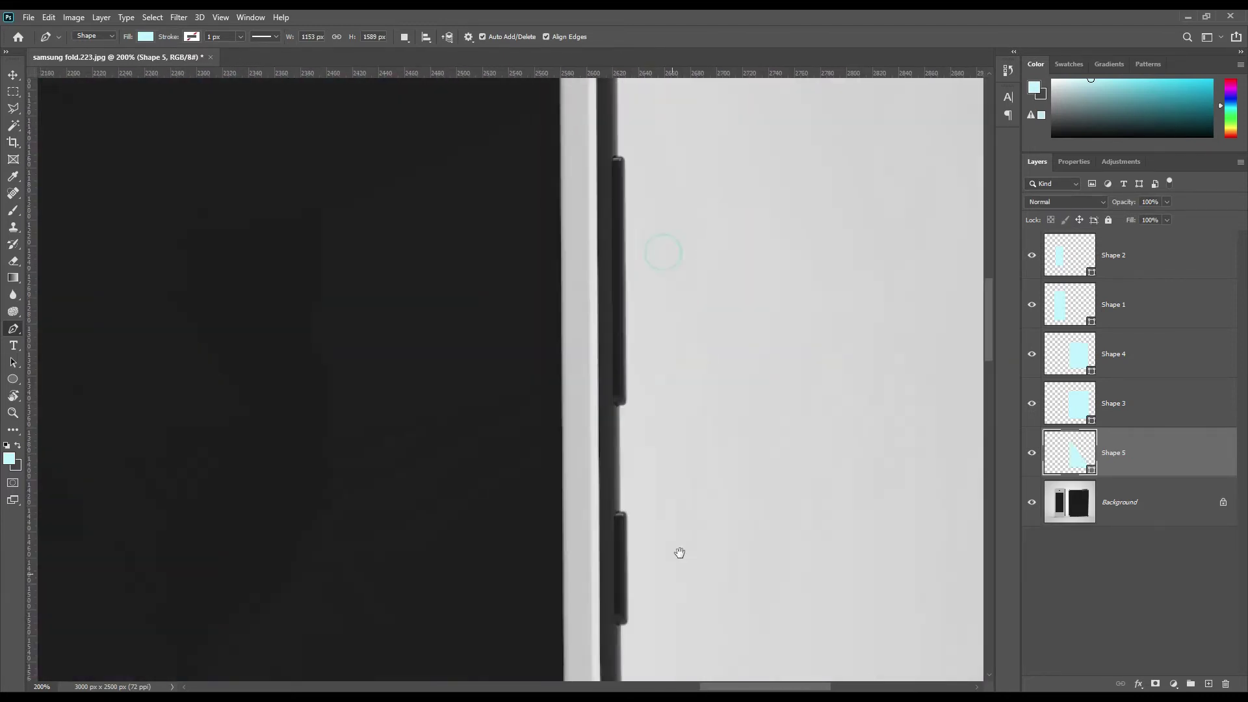
{"action": "left_click", "coordinate": [605, 565]}
{"action": "left_click", "coordinate": [487, 462]}
{"action": "left_click_drag", "start_coordinate": [487, 462], "coordinate": [602, 505]}
Set the bezel shape's opacity to 0% and curve its upper corners with added anchor points
{"action": "key", "text": "0"}
{"action": "key", "text": "0"}
{"action": "key", "text": "plus"}
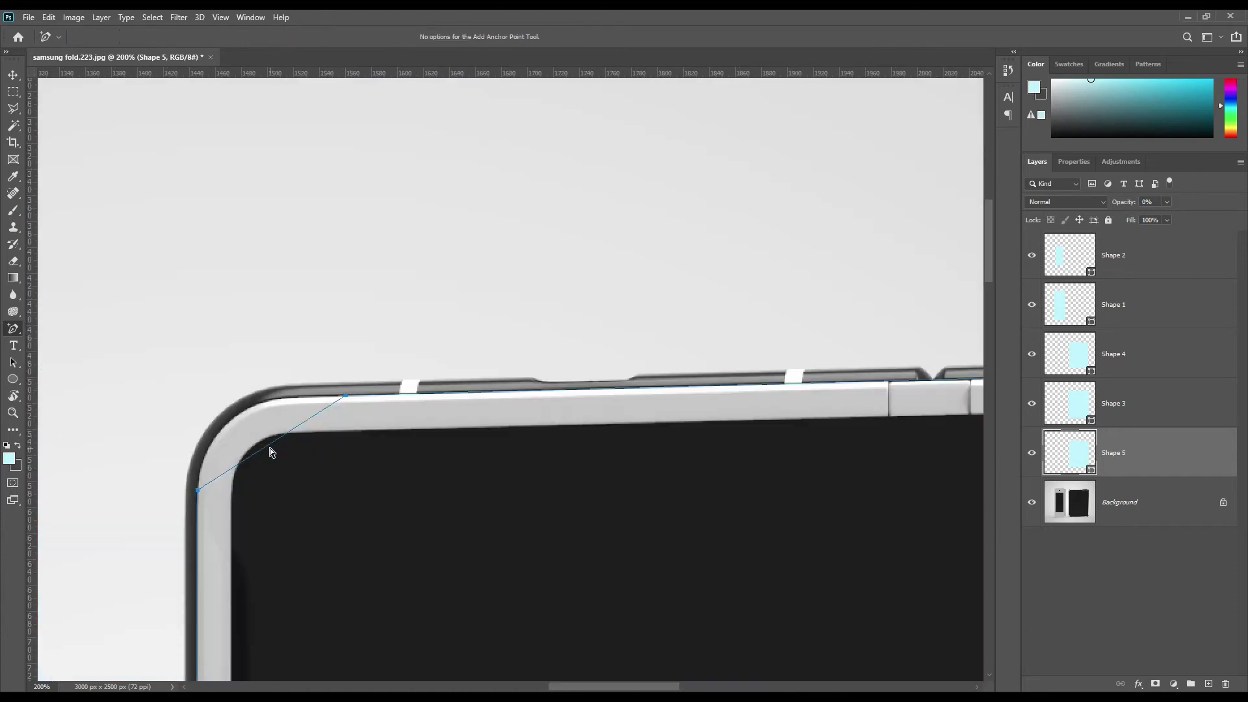
{"action": "scroll", "coordinate": [554, 440], "scroll_direction": "right", "scroll_amount": 10}
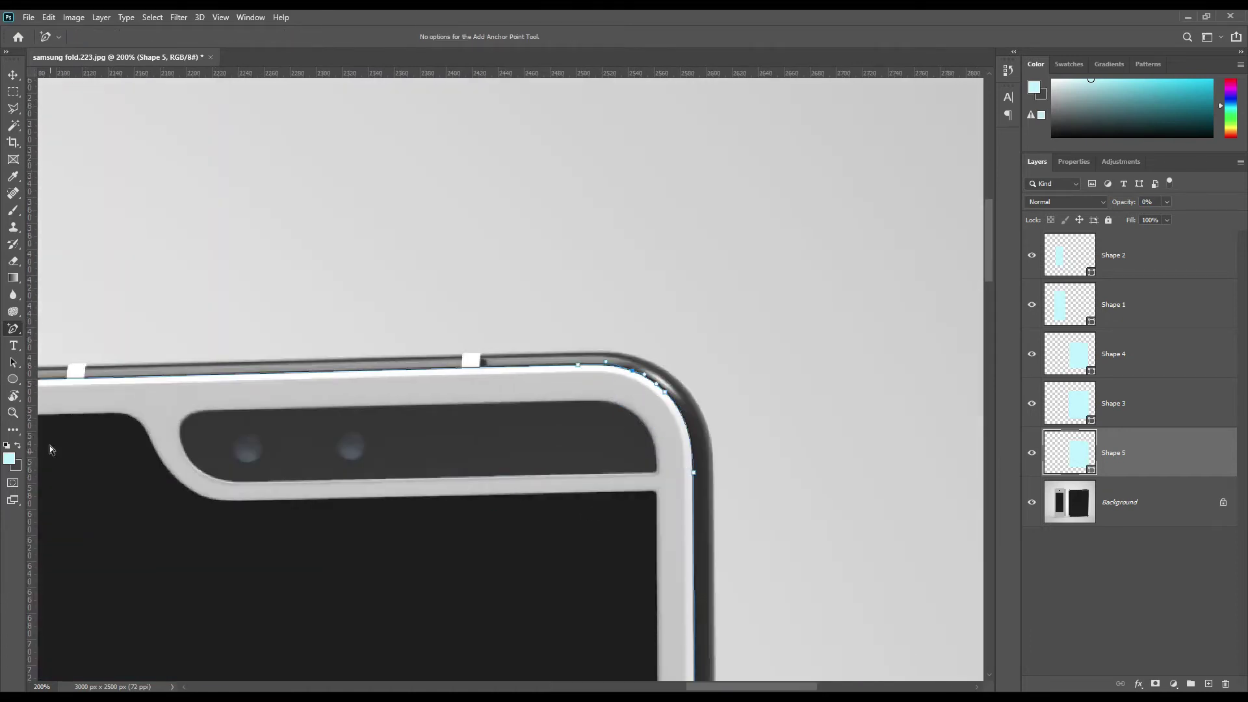
Trace the camera cutout of the unfolded phone as a closed Pen tool shape and set its opacity to 0%
{"action": "key", "text": "p"}
{"action": "left_click", "coordinate": [219, 411]}
{"action": "left_click", "coordinate": [190, 462]}
{"action": "left_click", "coordinate": [263, 482]}
{"action": "left_click", "coordinate": [642, 473]}
{"action": "left_click", "coordinate": [658, 463]}
{"action": "left_click", "coordinate": [579, 401]}
{"action": "left_click", "coordinate": [219, 411]}
{"action": "key", "text": "0"}
{"action": "key", "text": "0"}
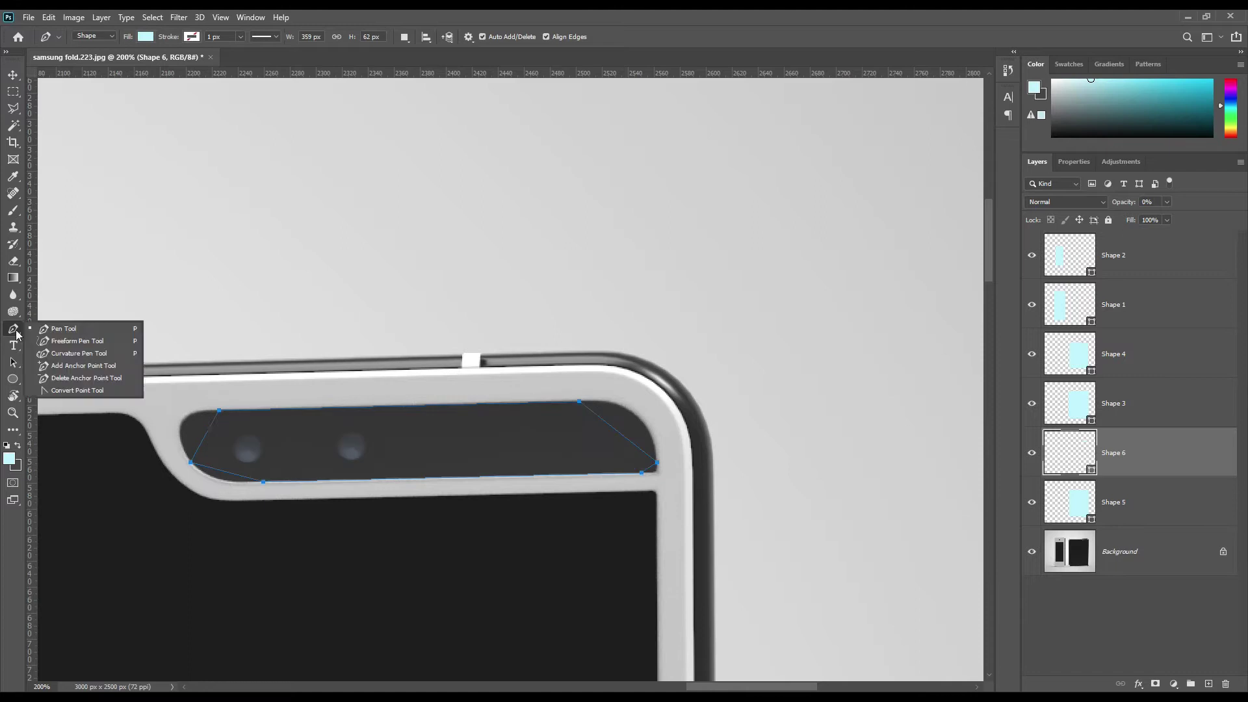
Add anchor points that round the camera cutout outline at its left end and upper-right corner
{"action": "right_click", "coordinate": [15, 330]}
{"action": "left_click", "coordinate": [65, 373]}
{"action": "left_click_drag", "start_coordinate": [204, 435], "coordinate": [184, 424]}
{"action": "left_click_drag", "start_coordinate": [235, 478], "coordinate": [218, 480]}
{"action": "left_click_drag", "start_coordinate": [640, 450], "coordinate": [635, 413]}
On the Shape 5 layer, curve the bezel outline around its lower-right and lower-left corners with added anchor points
{"action": "left_click_drag", "start_coordinate": [486, 537], "coordinate": [408, 85]}
{"action": "left_click", "coordinate": [1135, 501]}
{"action": "left_click_drag", "start_coordinate": [580, 415], "coordinate": [606, 434]}
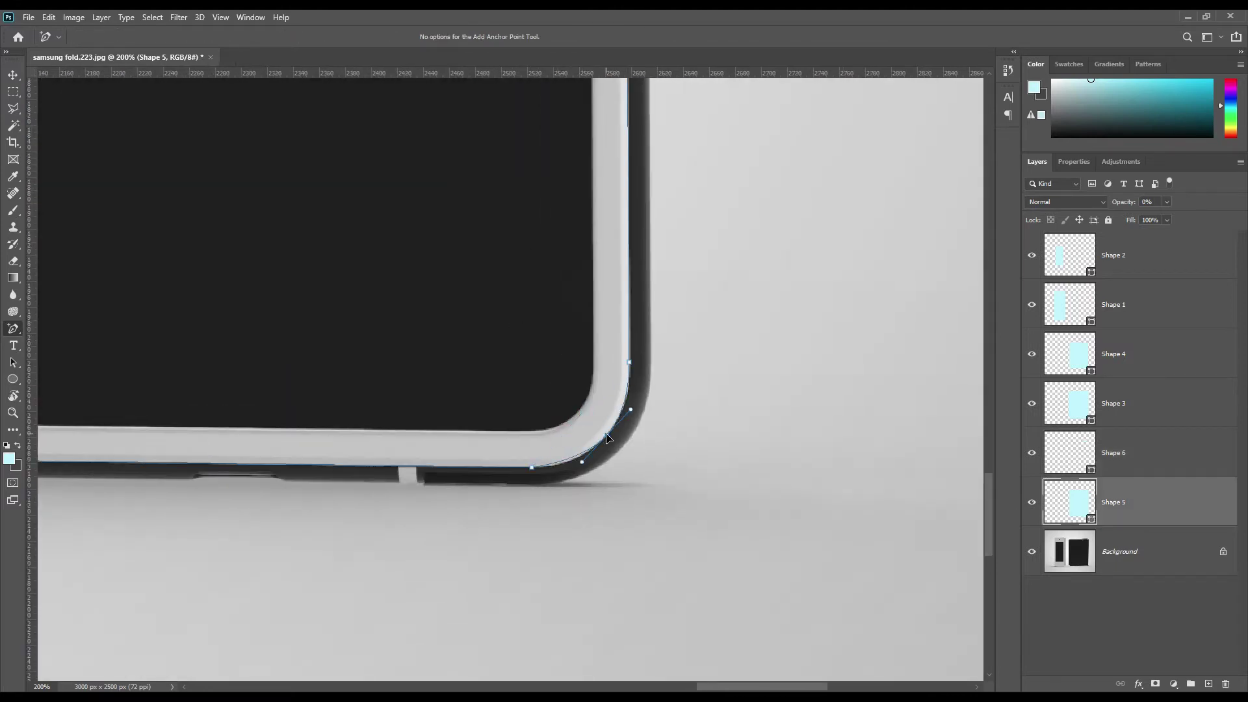
{"action": "left_click", "coordinate": [625, 401]}
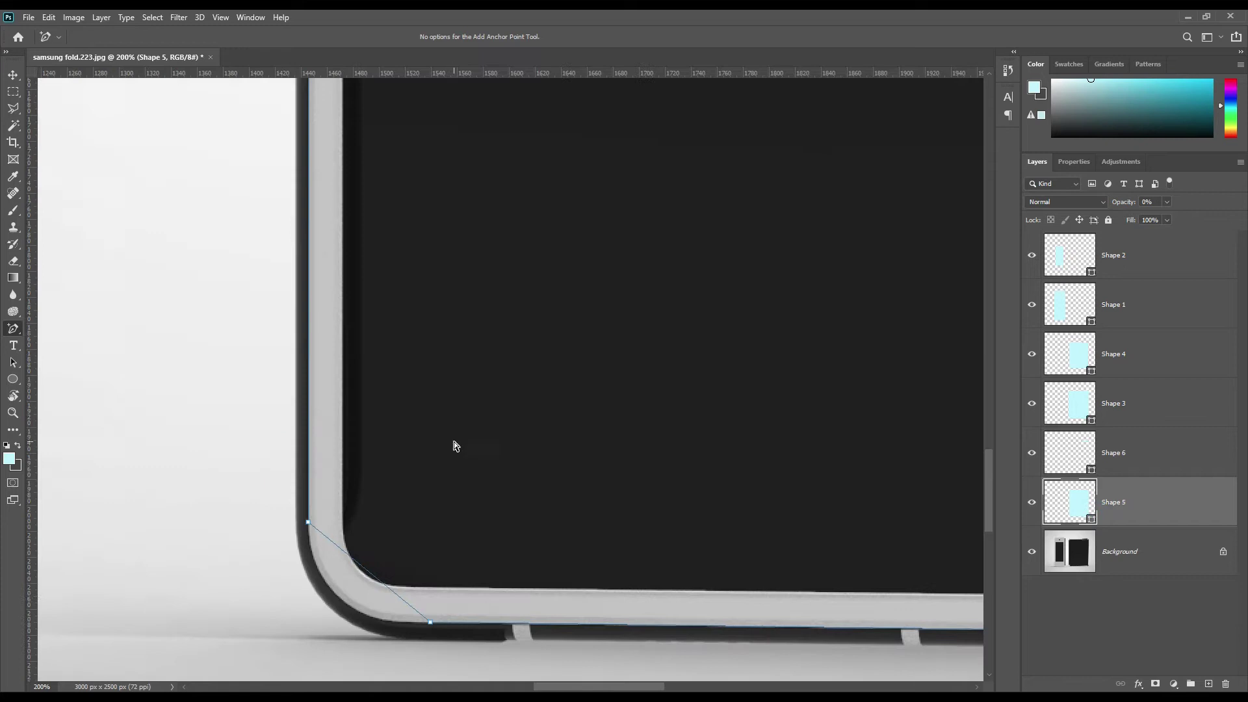
{"action": "left_click_drag", "start_coordinate": [368, 569], "coordinate": [339, 599]}
{"action": "left_click", "coordinate": [375, 618]}
{"action": "left_click", "coordinate": [316, 556]}
Above the Background layer, trace the folded phone's speaker slot as a closed Pen tool shape and set its opacity to 0%
{"action": "left_click_drag", "start_coordinate": [479, 410], "coordinate": [496, 587]}
{"action": "left_click_drag", "start_coordinate": [535, 318], "coordinate": [565, 610]}
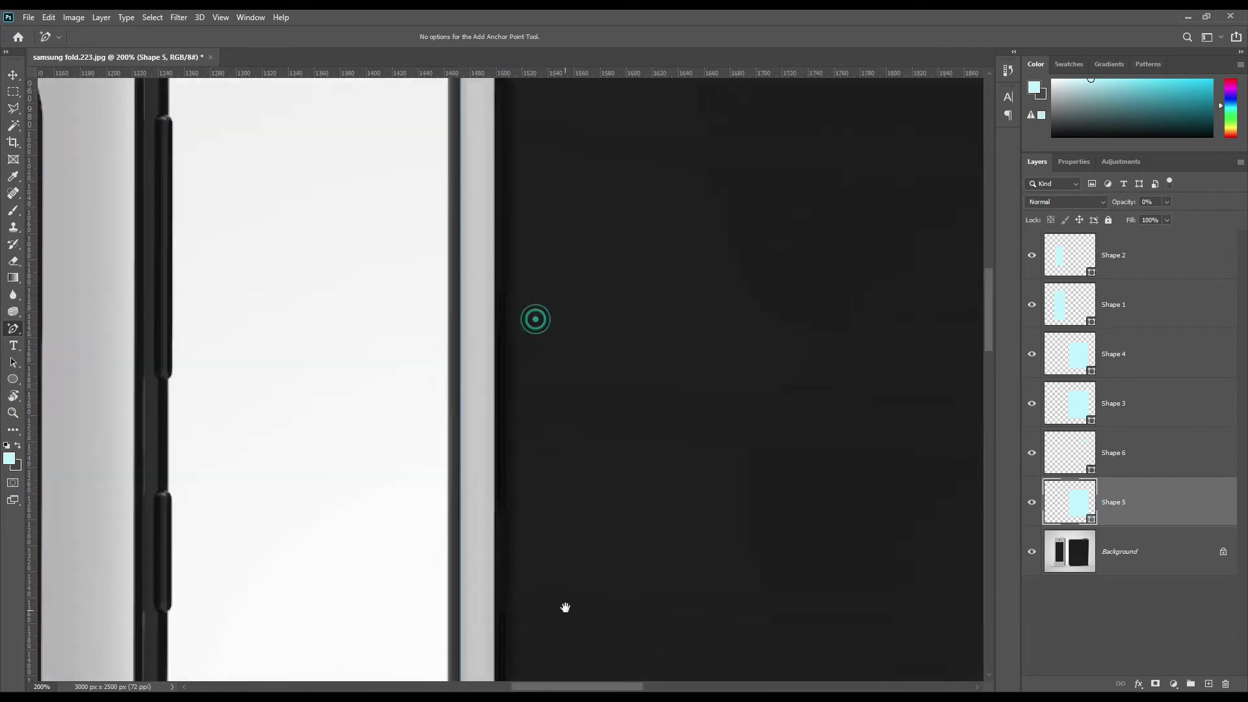
{"action": "left_click_drag", "start_coordinate": [588, 563], "coordinate": [756, 524]}
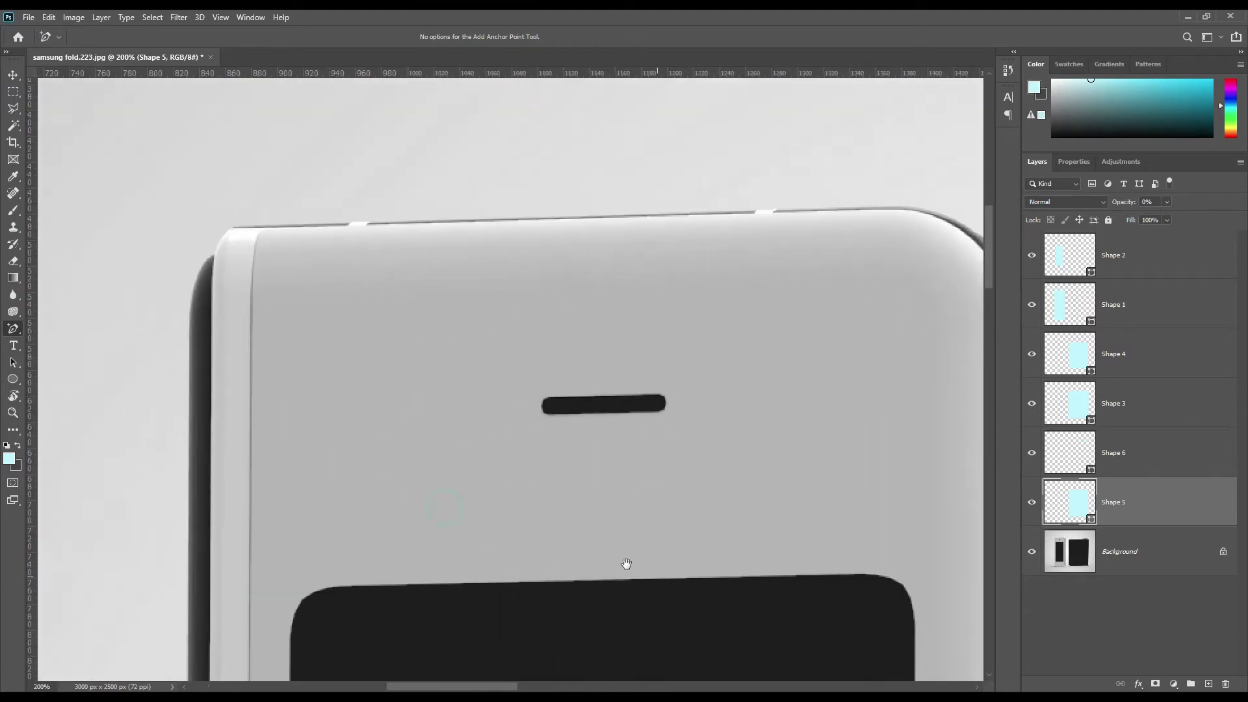
{"action": "left_click", "coordinate": [624, 564]}
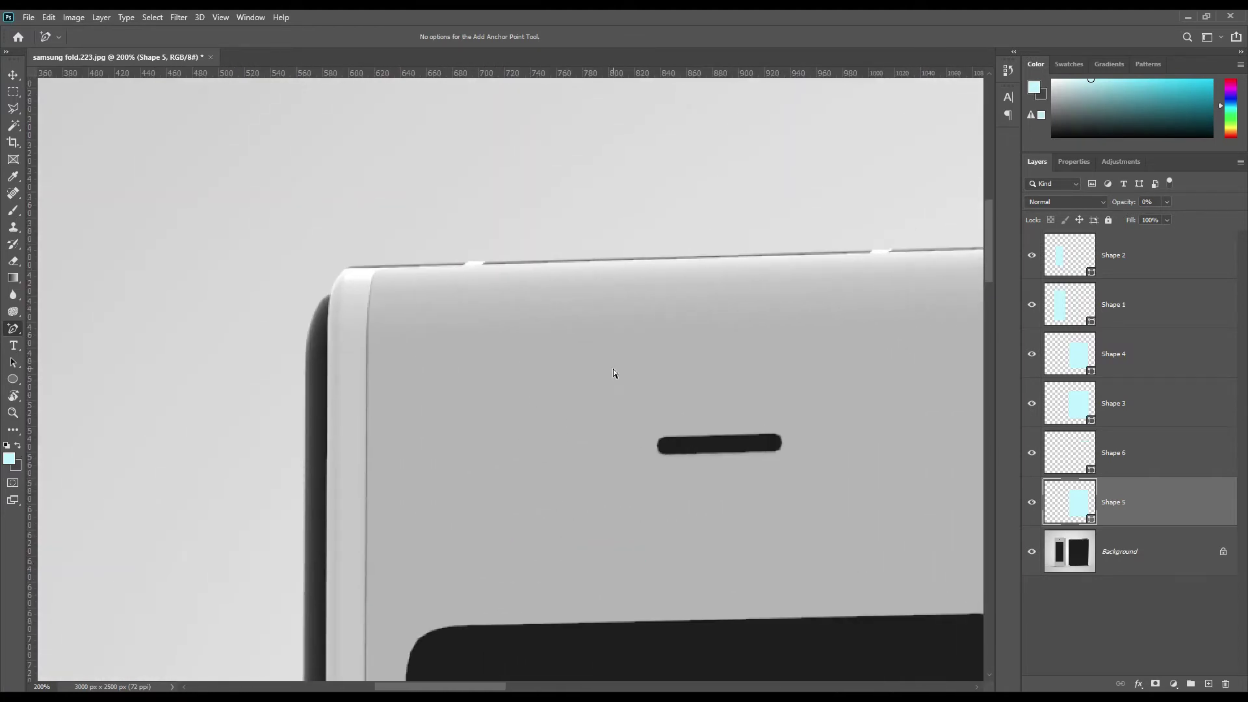
{"action": "left_click", "coordinate": [1144, 544]}
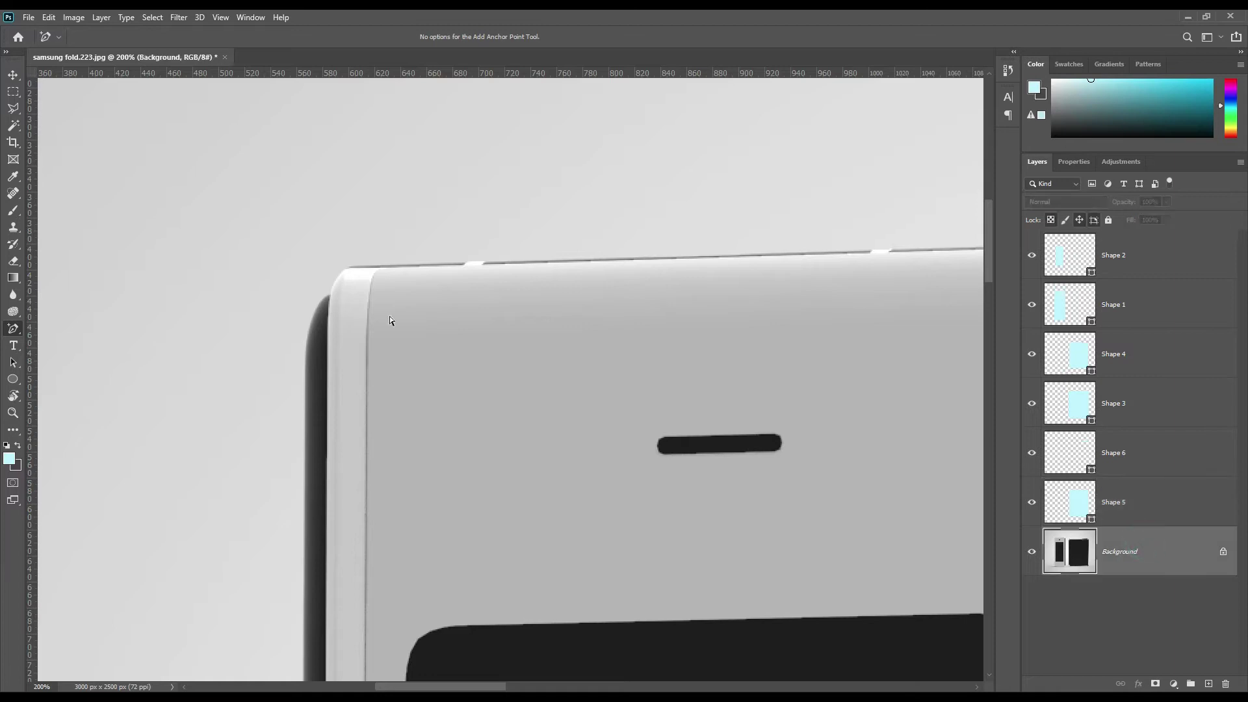
{"action": "right_click", "coordinate": [11, 332]}
{"action": "left_click", "coordinate": [66, 327]}
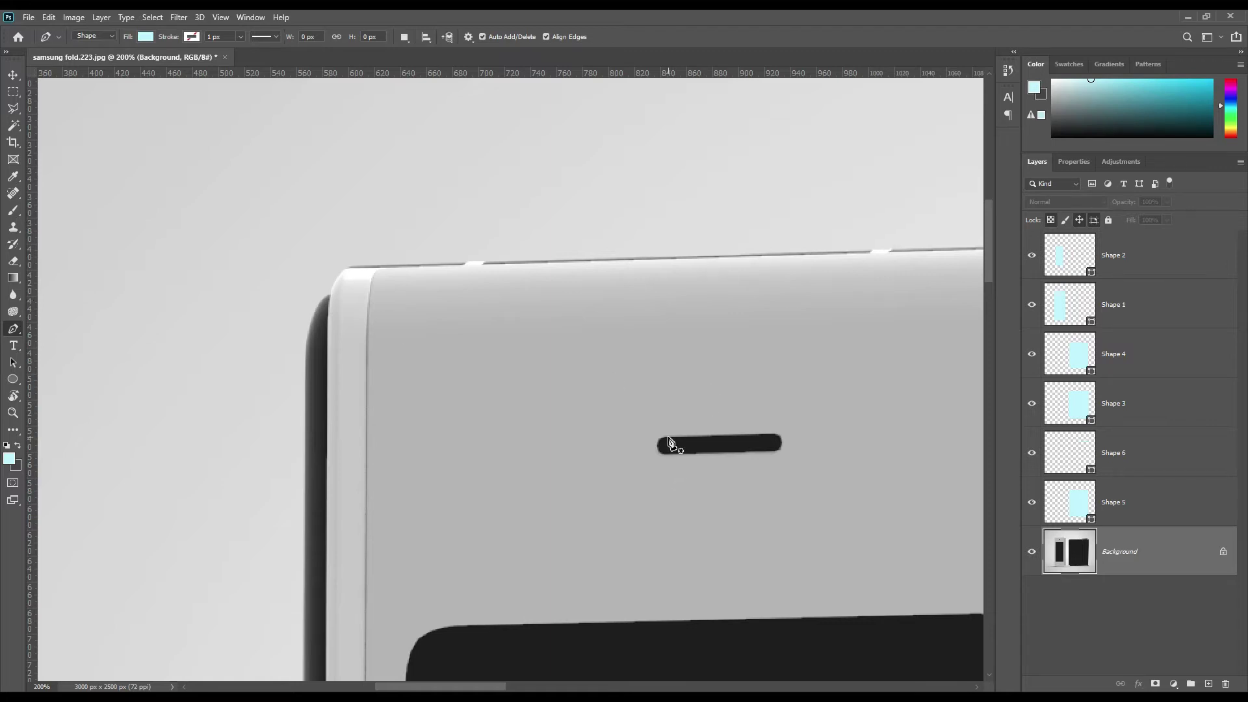
{"action": "left_click", "coordinate": [668, 436]}
{"action": "left_click", "coordinate": [669, 453]}
{"action": "left_click", "coordinate": [770, 451]}
{"action": "left_click", "coordinate": [769, 434]}
{"action": "left_click", "coordinate": [668, 436]}
{"action": "key", "text": "0"}
{"action": "key", "text": "0"}
Add anchor points that round both ends of the speaker slot outline
{"action": "right_click", "coordinate": [11, 330]}
{"action": "left_click", "coordinate": [67, 366]}
{"action": "left_click_drag", "start_coordinate": [668, 446], "coordinate": [657, 445]}
{"action": "left_click_drag", "start_coordinate": [657, 449], "coordinate": [658, 454]}
{"action": "left_click_drag", "start_coordinate": [770, 443], "coordinate": [781, 442]}
{"action": "left_click_drag", "start_coordinate": [781, 438], "coordinate": [781, 451]}
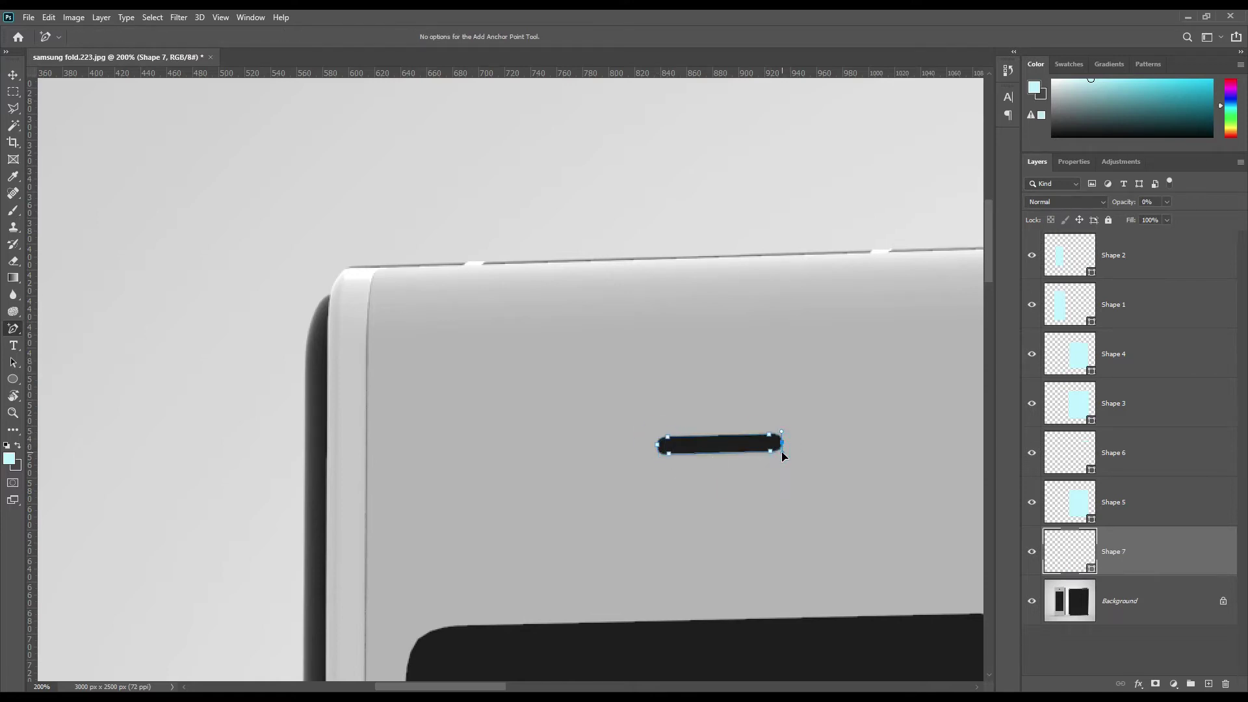
Draw a closed Pen tool shape around the dark rear strip along the folded phone's left edge
{"action": "left_click_drag", "start_coordinate": [772, 571], "coordinate": [779, 521]}
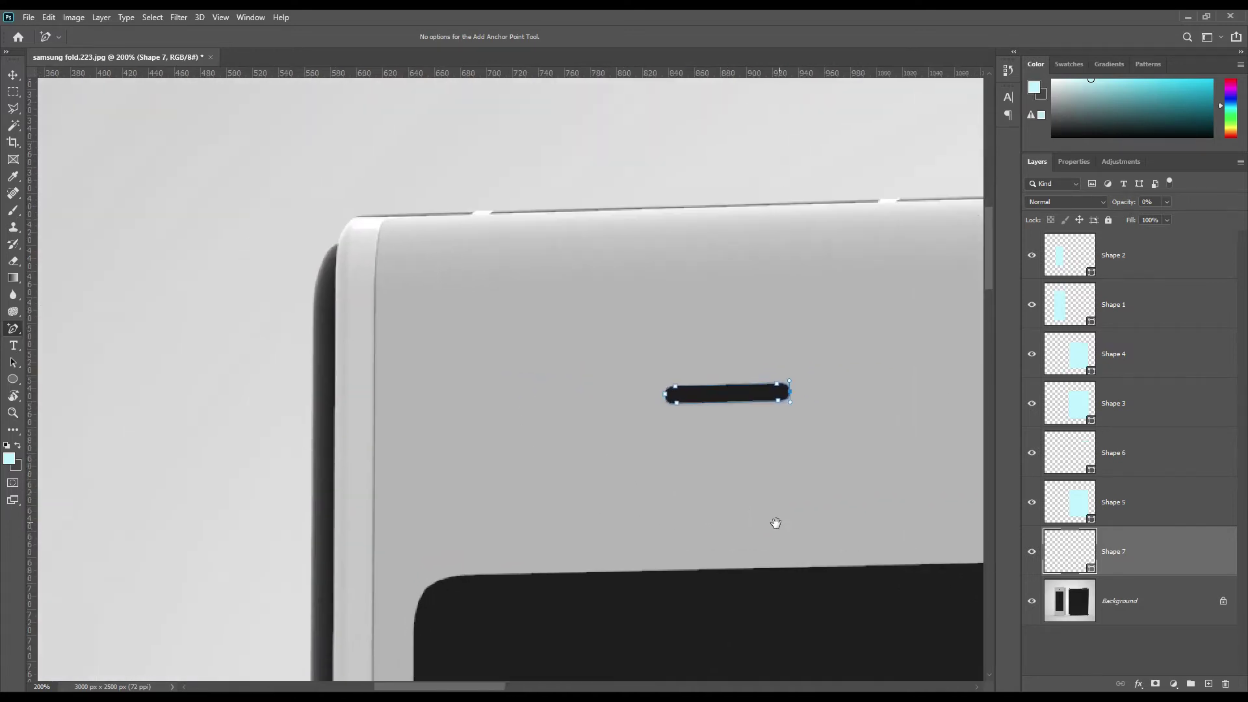
{"action": "right_click", "coordinate": [13, 329]}
{"action": "left_click", "coordinate": [65, 331]}
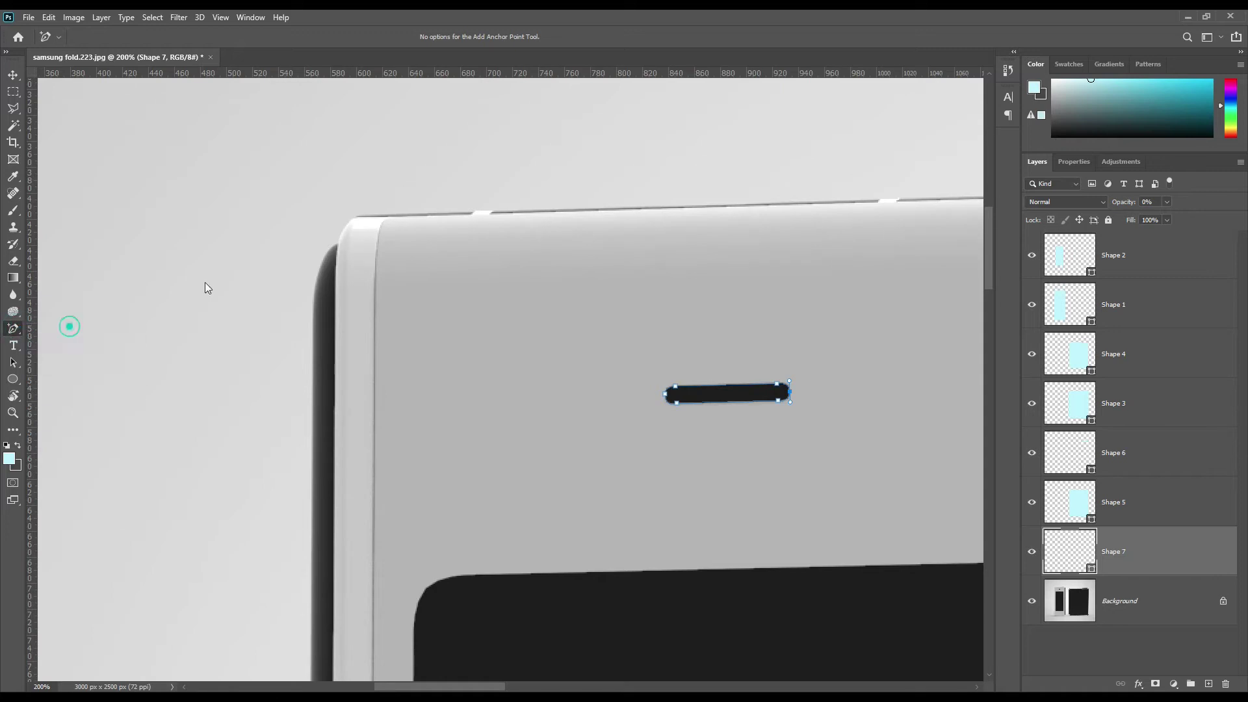
{"action": "left_click", "coordinate": [338, 241]}
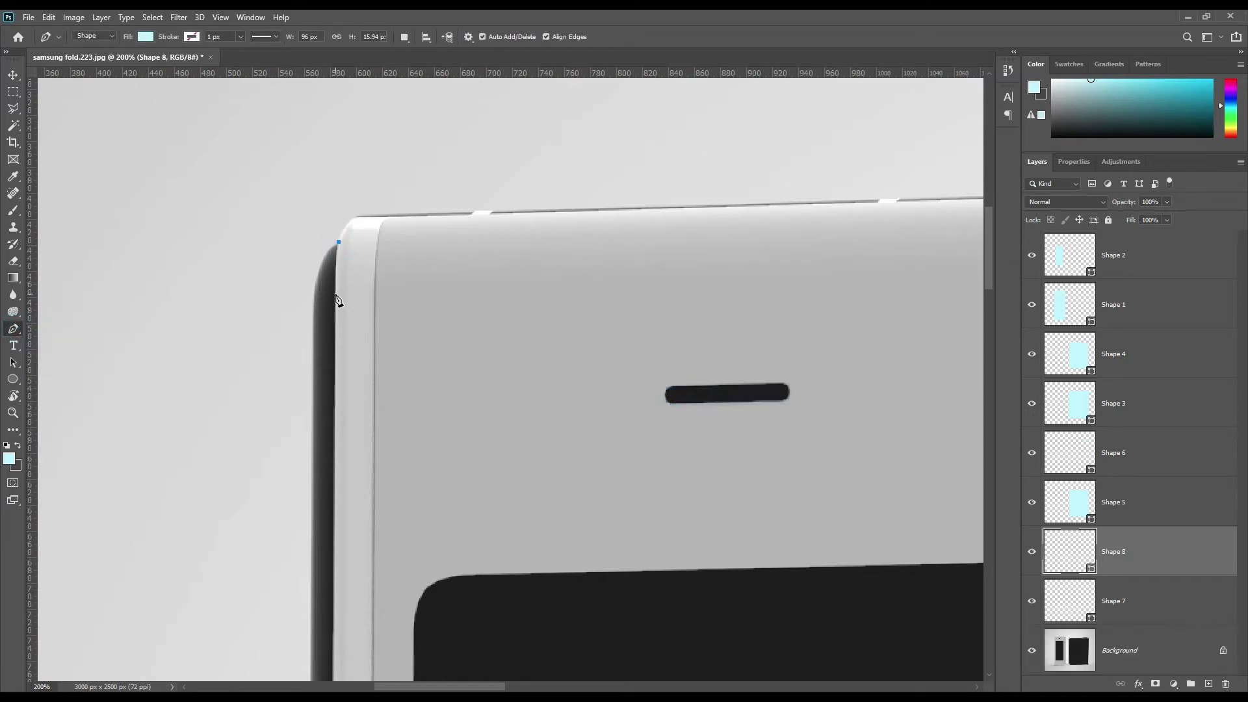
{"action": "left_click", "coordinate": [336, 295]}
{"action": "left_click_drag", "start_coordinate": [305, 572], "coordinate": [280, 408]}
{"action": "left_click", "coordinate": [317, 395]}
{"action": "left_click", "coordinate": [299, 415]}
{"action": "left_click", "coordinate": [273, 381]}
{"action": "left_click_drag", "start_coordinate": [260, 254], "coordinate": [376, 462]}
{"action": "left_click", "coordinate": [457, 361]}
{"action": "left_click", "coordinate": [495, 340]}
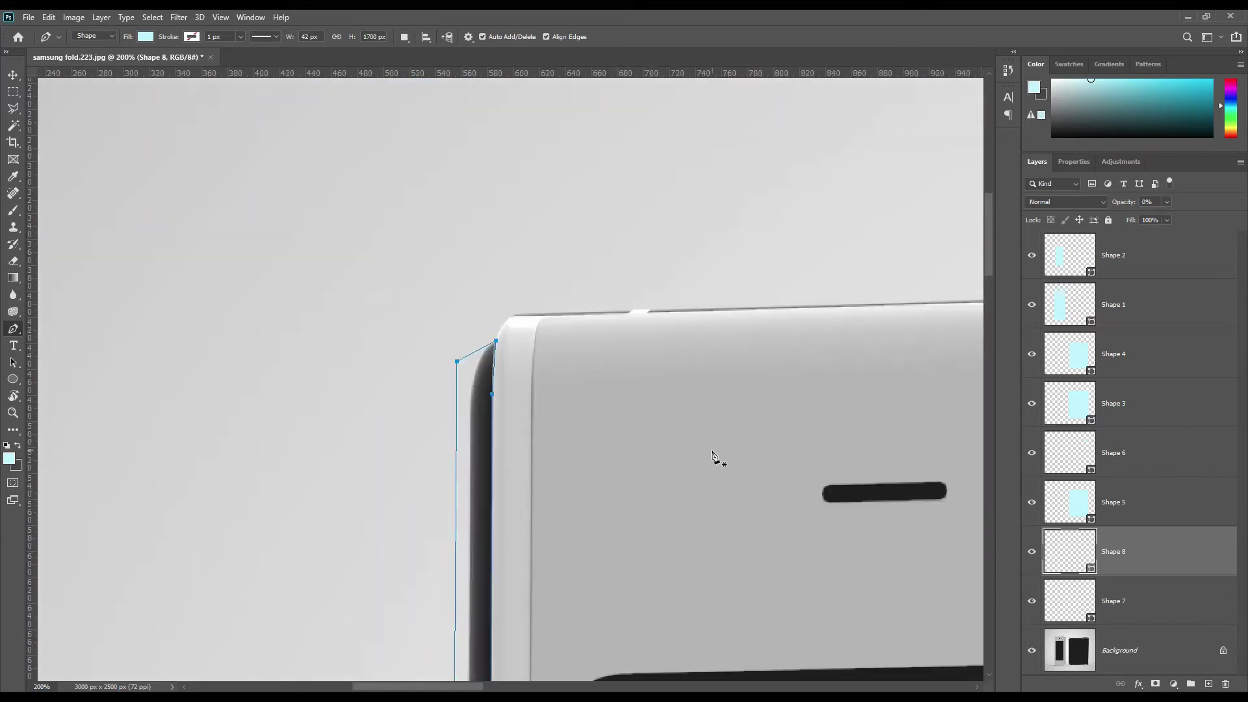
Set the left-edge strip shape's opacity to 0% and add an anchor point near its upper end
{"action": "key", "text": "0"}
{"action": "key", "text": "0"}
{"action": "right_click", "coordinate": [13, 328]}
{"action": "left_click", "coordinate": [72, 367]}
{"action": "left_click", "coordinate": [495, 366]}
Start a new Pen tool shape along the folded phone's bottom edge and around the front panel's lower-right corner
{"action": "left_click_drag", "start_coordinate": [845, 650], "coordinate": [681, 453]}
{"action": "left_click_drag", "start_coordinate": [788, 488], "coordinate": [128, 483]}
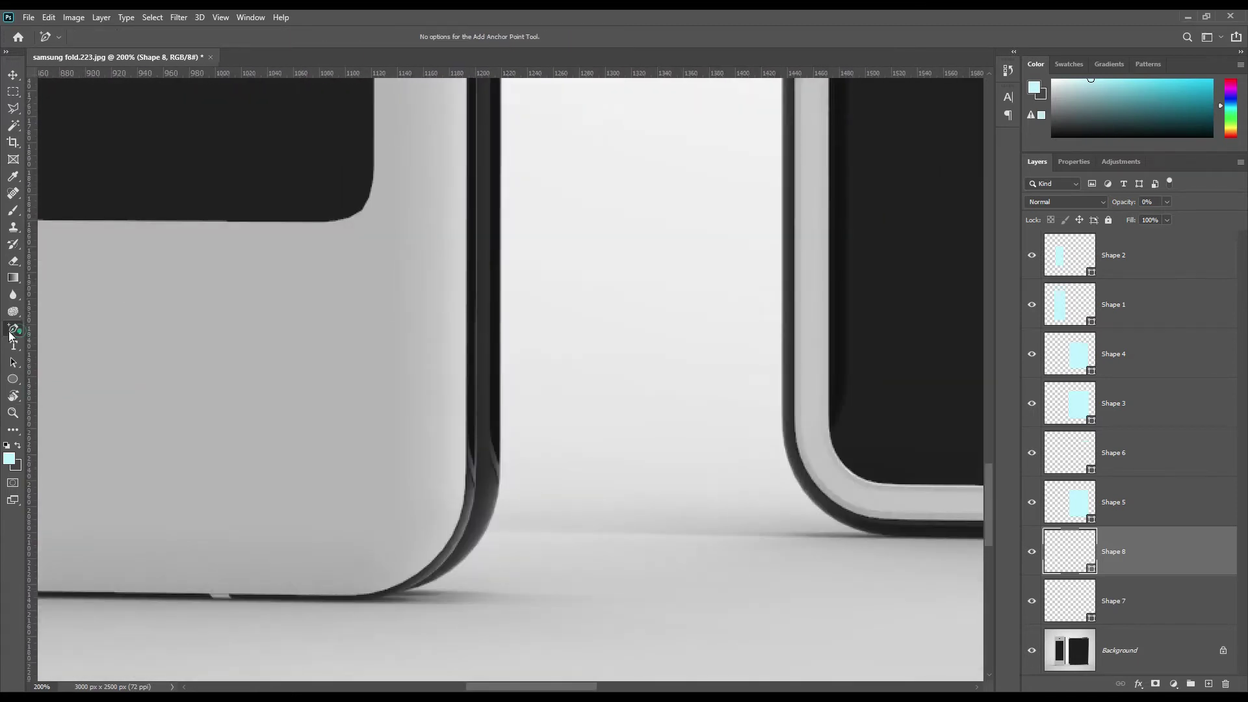
{"action": "key", "text": "p"}
{"action": "left_click_drag", "start_coordinate": [52, 542], "coordinate": [638, 548]}
{"action": "left_click", "coordinate": [486, 599]}
{"action": "left_click_drag", "start_coordinate": [865, 627], "coordinate": [162, 635]}
{"action": "left_click", "coordinate": [449, 613]}
{"action": "left_click", "coordinate": [571, 481]}
Continue the outline up the front panel's right edge and along its top edge to the upper-left corner
{"action": "left_click_drag", "start_coordinate": [585, 98], "coordinate": [715, 650]}
{"action": "left_click_drag", "start_coordinate": [695, 98], "coordinate": [758, 437]}
{"action": "left_click", "coordinate": [758, 434]}
{"action": "left_click", "coordinate": [628, 314]}
{"action": "left_click_drag", "start_coordinate": [423, 432], "coordinate": [920, 384]}
{"action": "left_click", "coordinate": [483, 273]}
{"action": "left_click", "coordinate": [482, 252]}
Bring the outline back outside the folded phone's top, right side and bottom, close it and set its opacity to 0%
{"action": "left_click_drag", "start_coordinate": [845, 273], "coordinate": [219, 403]}
{"action": "left_click", "coordinate": [529, 340]}
{"action": "left_click_drag", "start_coordinate": [207, 537], "coordinate": [220, 365]}
{"action": "left_click", "coordinate": [487, 516]}
{"action": "left_click", "coordinate": [501, 498]}
{"action": "key", "text": "0"}
{"action": "key", "text": "0"}
Add anchor points that curve the outline around the folded phone's lower-right front corner
{"action": "left_click_drag", "start_coordinate": [391, 351], "coordinate": [421, 380]}
{"action": "left_click", "coordinate": [441, 346]}
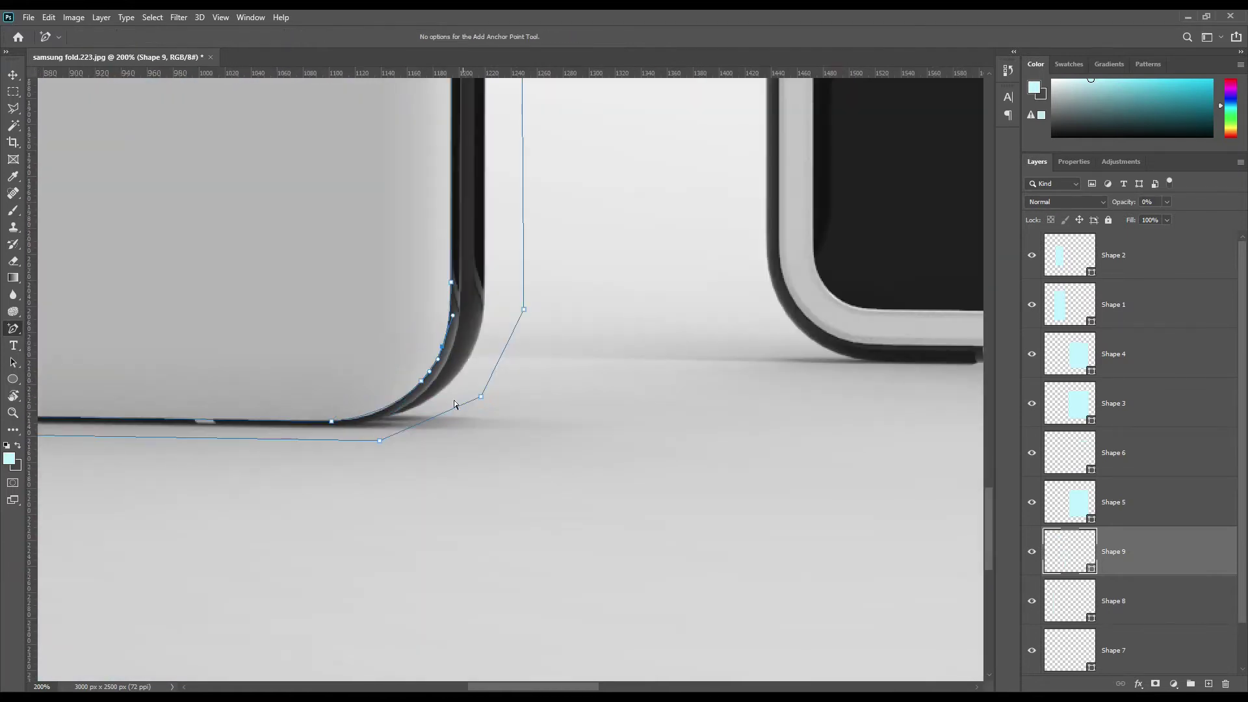
{"action": "left_click", "coordinate": [377, 411]}
Curve the outline around the folded phone's upper-right front corner with added anchor points and fit the whole image in view
{"action": "left_click_drag", "start_coordinate": [655, 279], "coordinate": [685, 551]}
{"action": "left_click_drag", "start_coordinate": [583, 412], "coordinate": [613, 385]}
{"action": "left_click", "coordinate": [640, 429]}
{"action": "left_click", "coordinate": [565, 366]}
{"action": "left_click_drag", "start_coordinate": [301, 550], "coordinate": [723, 420]}
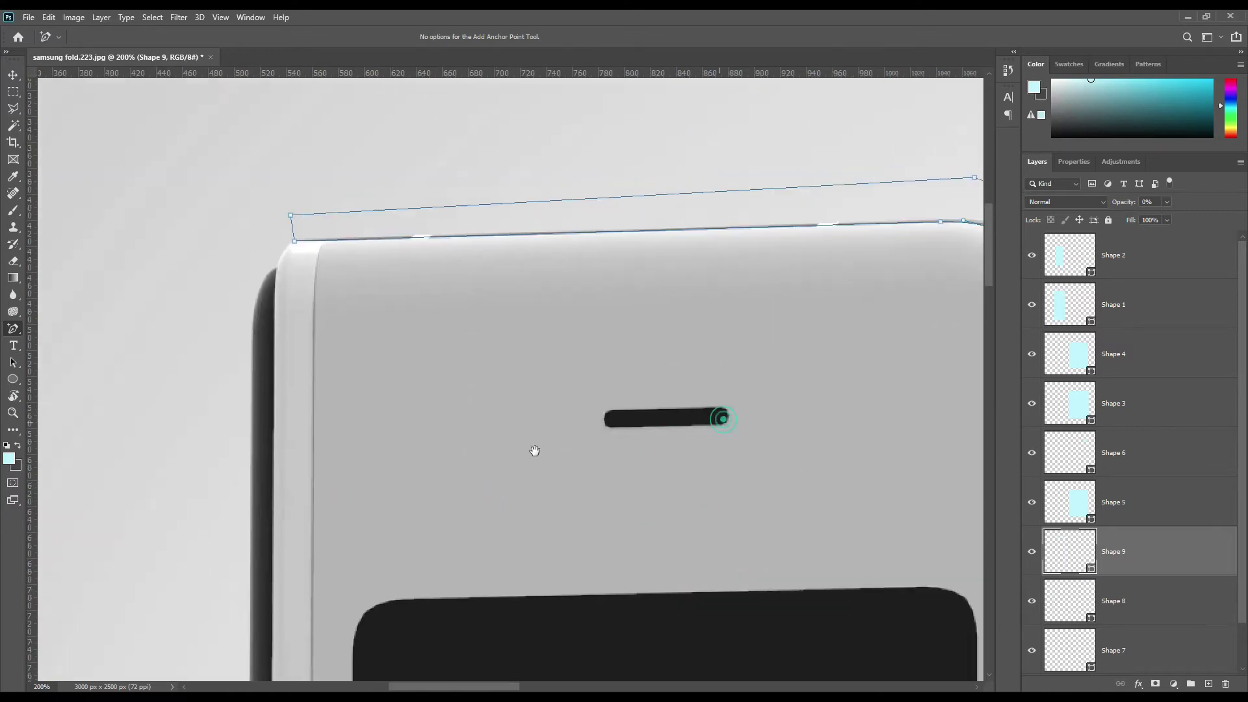
{"action": "left_click_drag", "start_coordinate": [535, 452], "coordinate": [446, 440]}
{"action": "key", "text": "ctrl+0"}
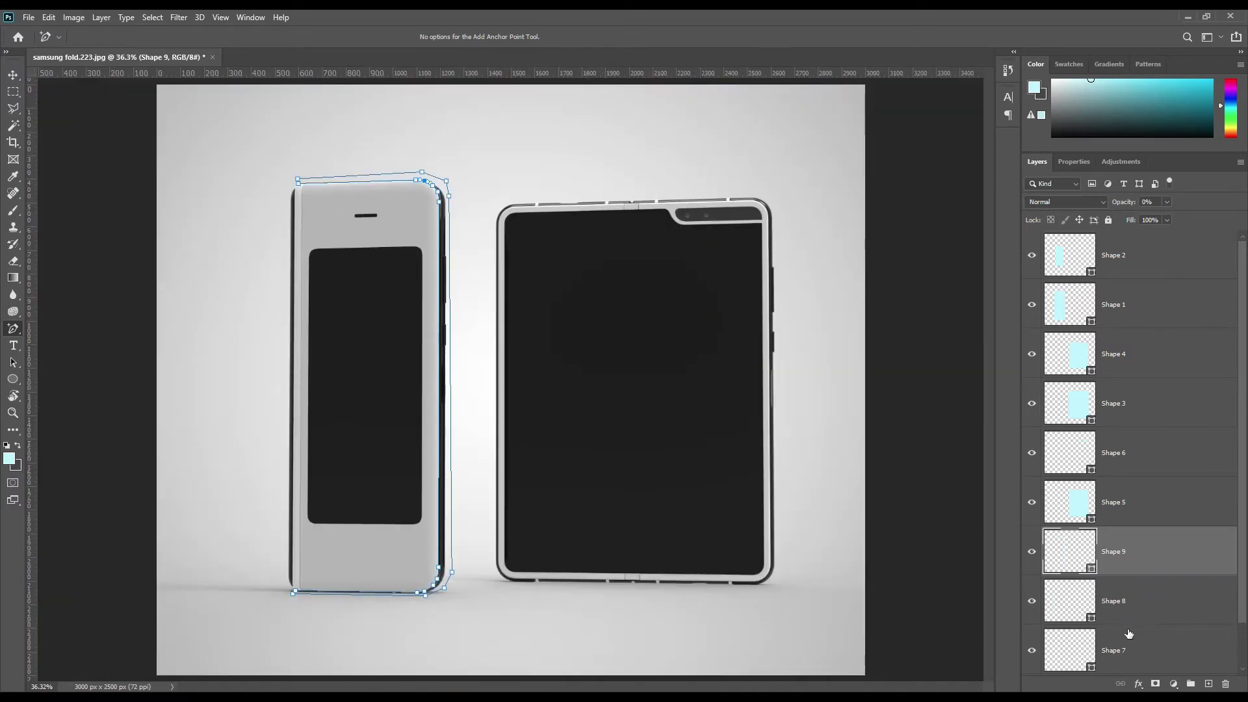
Group all the shape layers from Shape 2 to Shape 7, hide the group and rename it Object ID
{"action": "left_click", "coordinate": [1145, 245]}
{"action": "scroll", "coordinate": [1164, 471], "scroll_direction": "down", "scroll_amount": 1}
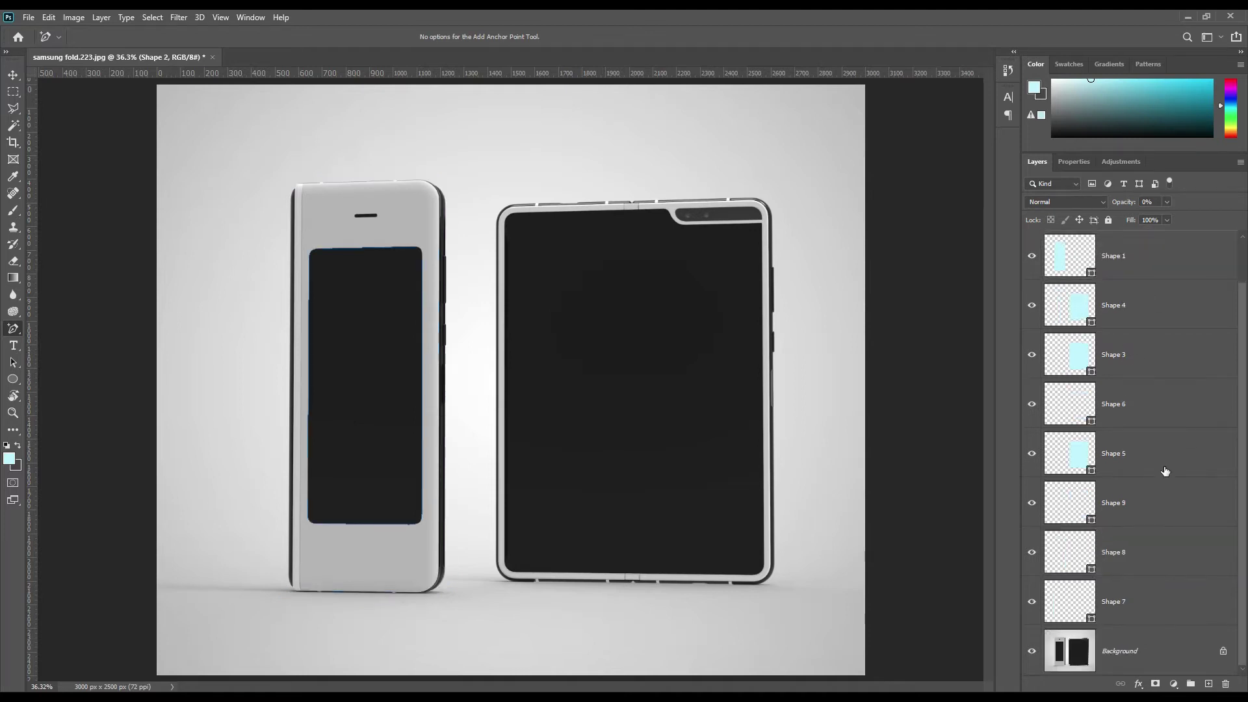
{"action": "left_click", "coordinate": [1147, 598], "text": "shift"}
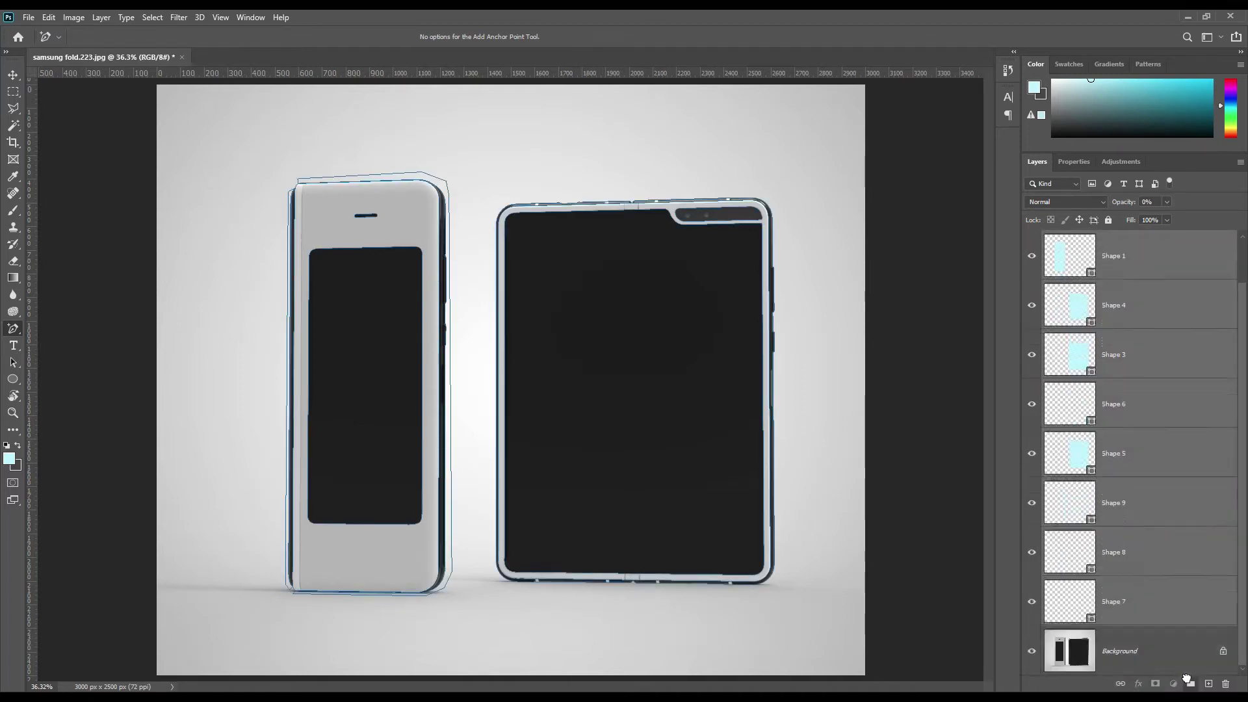
{"action": "key", "text": "ctrl+g"}
{"action": "left_click", "coordinate": [1032, 240]}
{"action": "double_click", "coordinate": [1081, 238]}
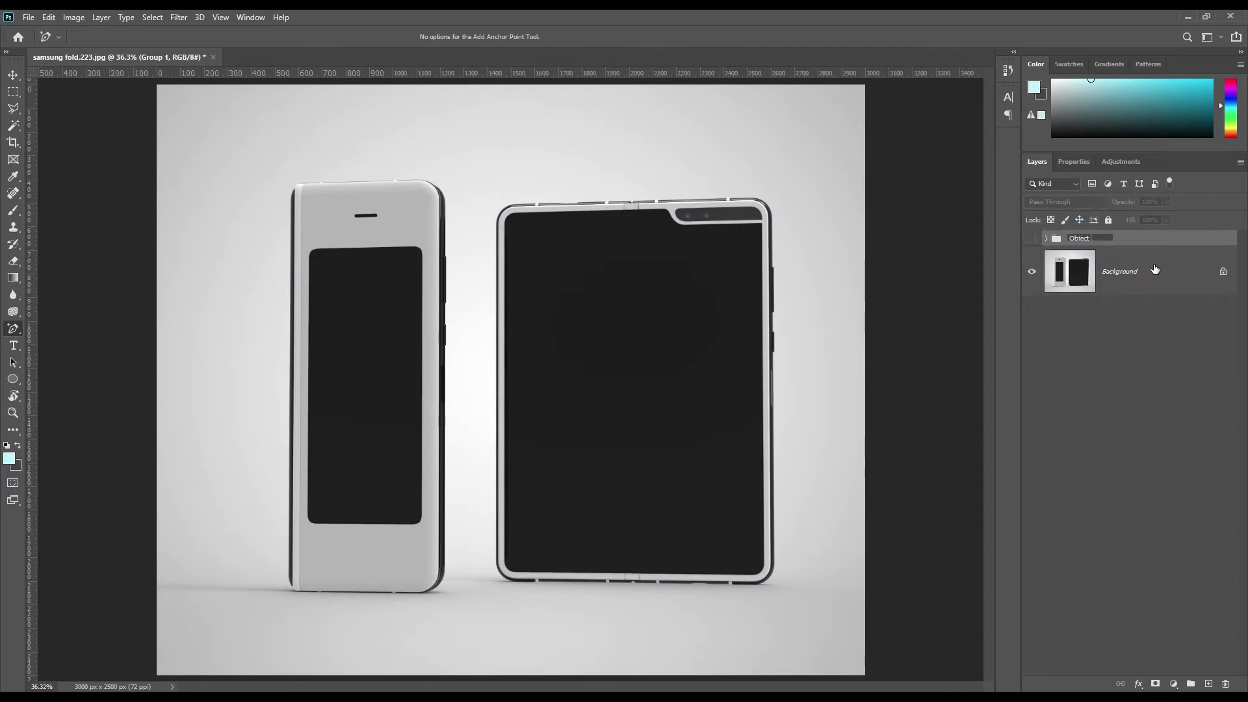
{"action": "key", "text": "Return"}
Draw a rectangle about 1157 x 1561 px over the unfolded phone, above the Background layer, and convert it to a smart object
{"action": "left_click", "coordinate": [1134, 271]}
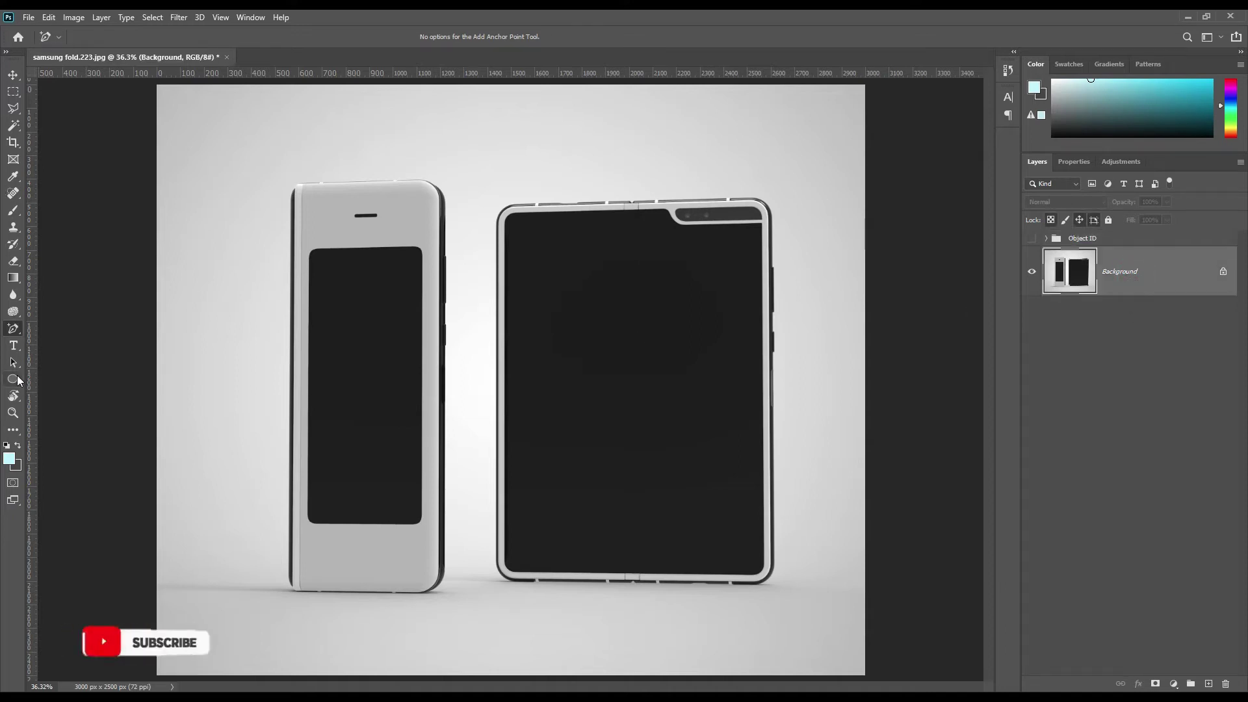
{"action": "right_click", "coordinate": [13, 379]}
{"action": "left_click", "coordinate": [71, 373]}
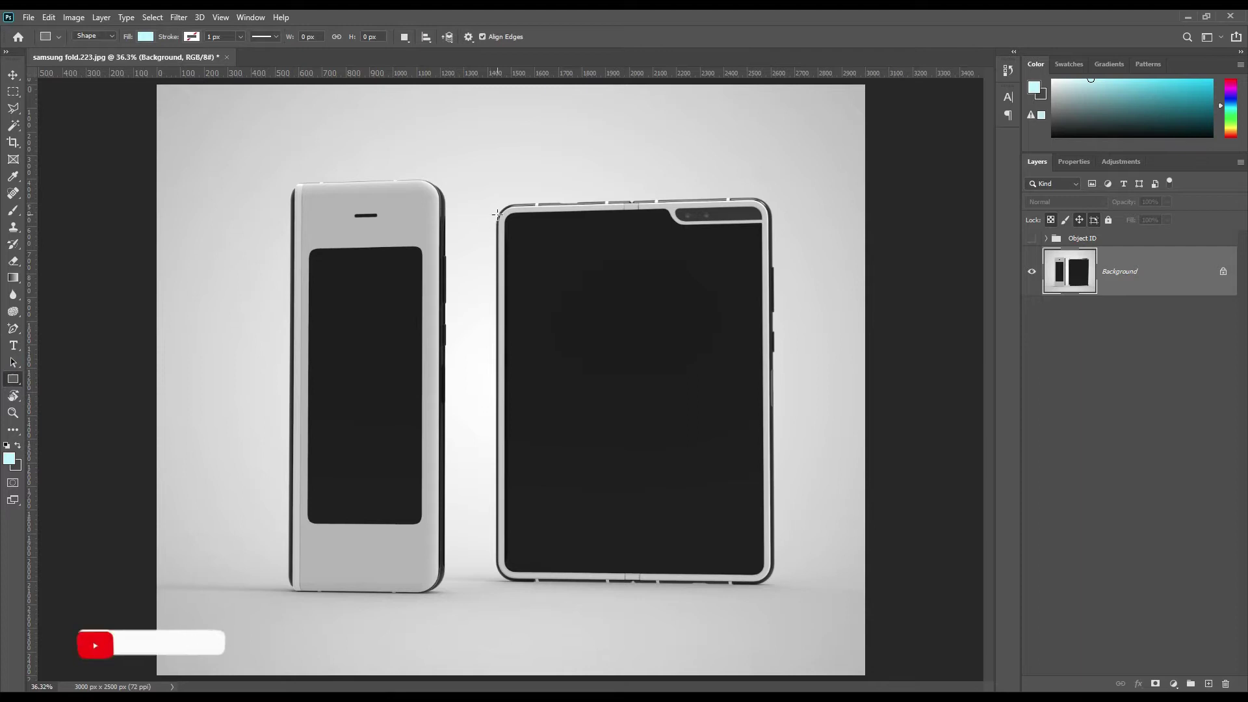
{"action": "left_click_drag", "start_coordinate": [497, 210], "coordinate": [766, 576]}
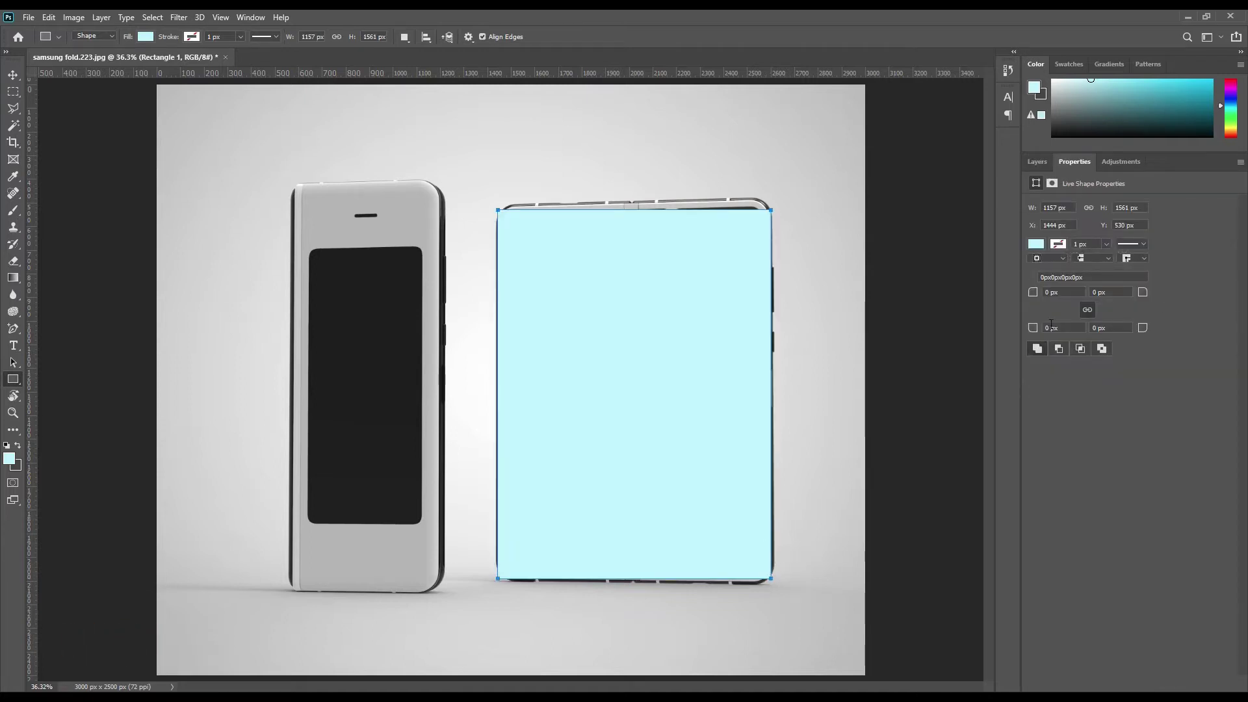
{"action": "left_click", "coordinate": [1040, 161]}
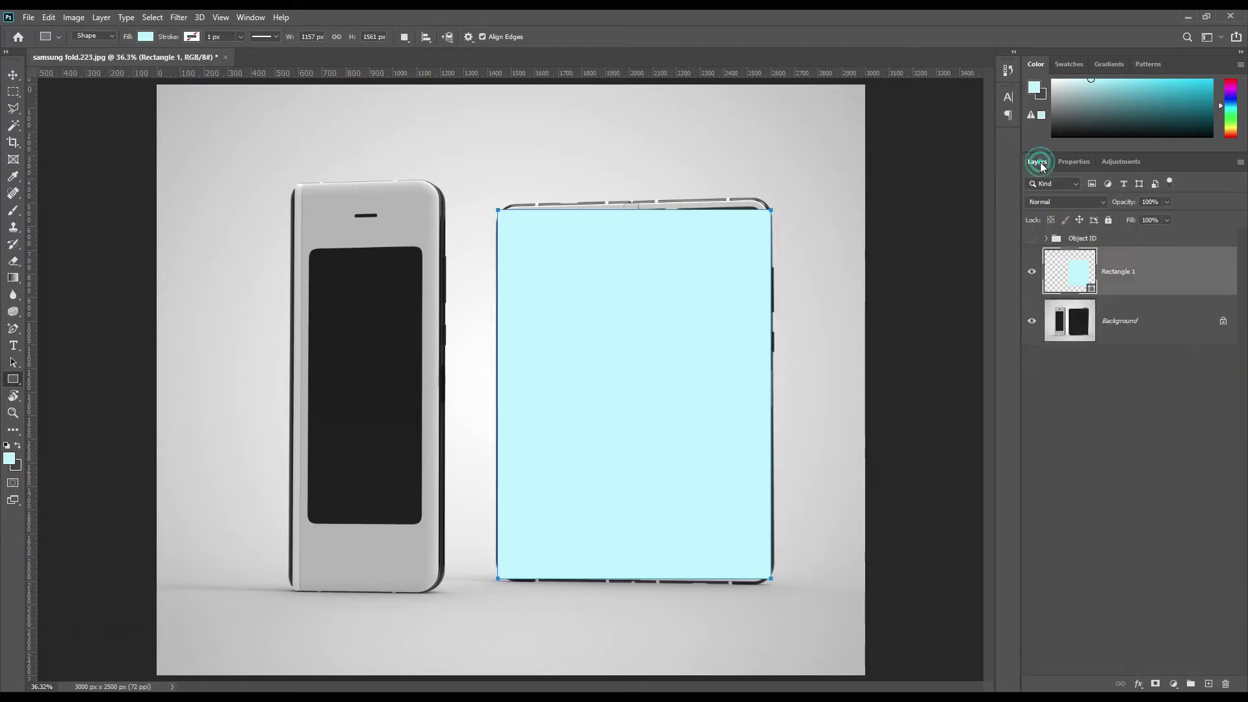
{"action": "right_click", "coordinate": [1143, 274]}
{"action": "left_click", "coordinate": [1047, 322]}
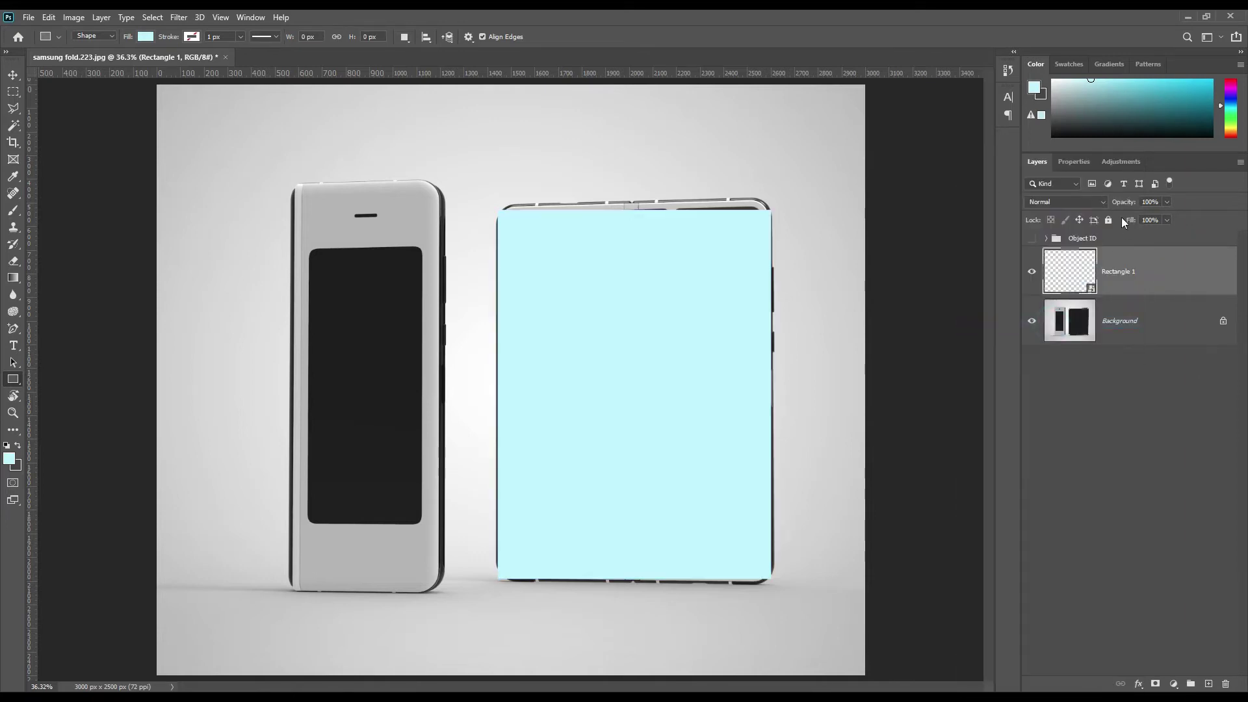
Distort Rectangle 1 at 46% opacity so its corners match the unfolded phone's corners, apply it and restore the opacity to 100%
{"action": "left_click_drag", "start_coordinate": [1121, 205], "coordinate": [1094, 203]}
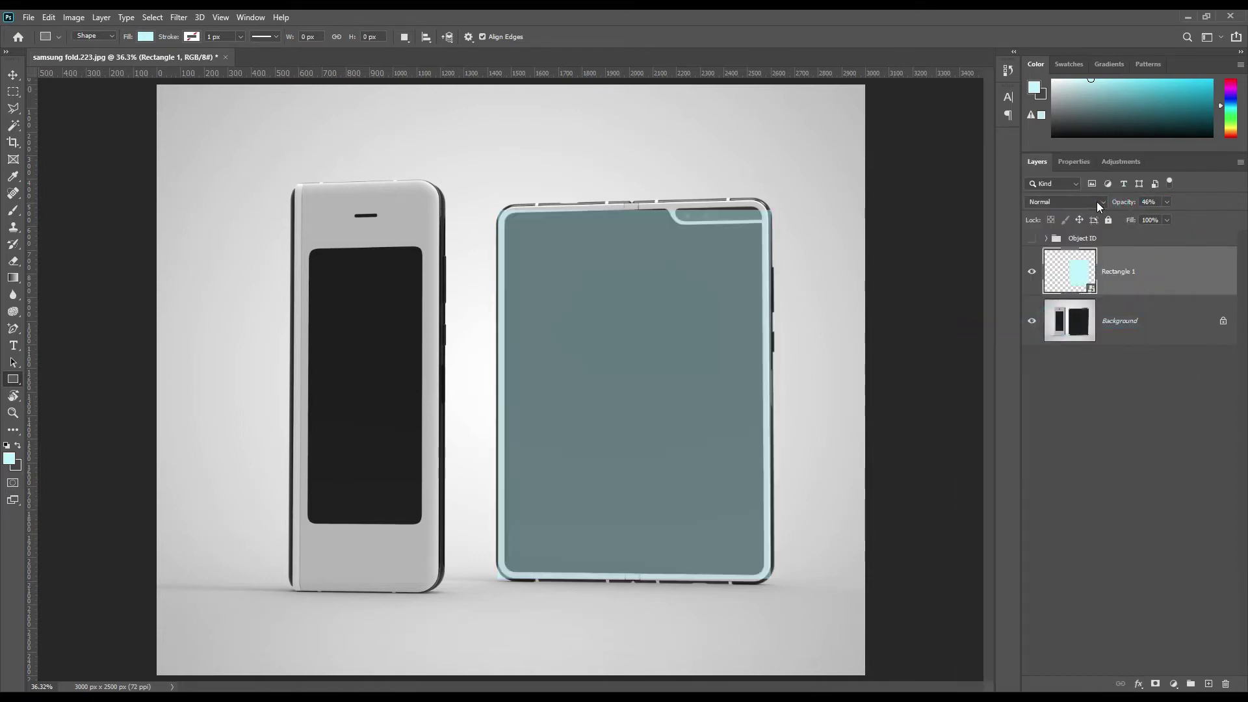
{"action": "key", "text": "ctrl+t"}
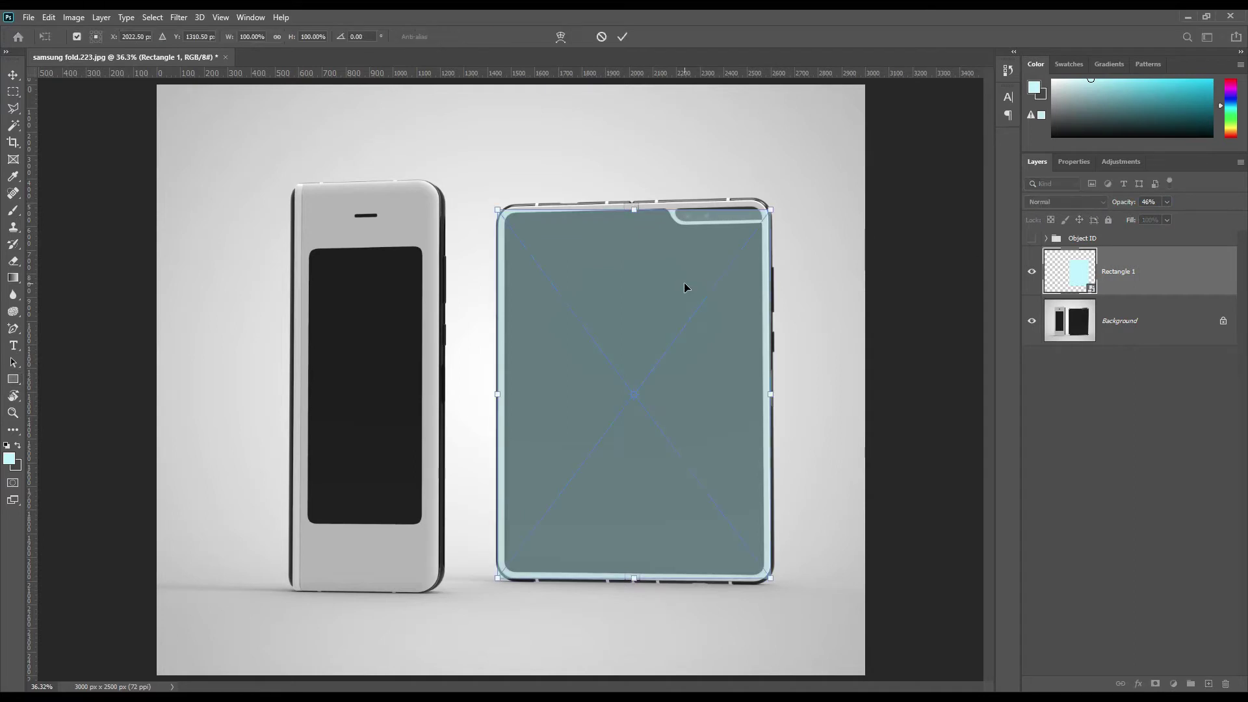
{"action": "right_click", "coordinate": [684, 282]}
{"action": "left_click", "coordinate": [723, 365]}
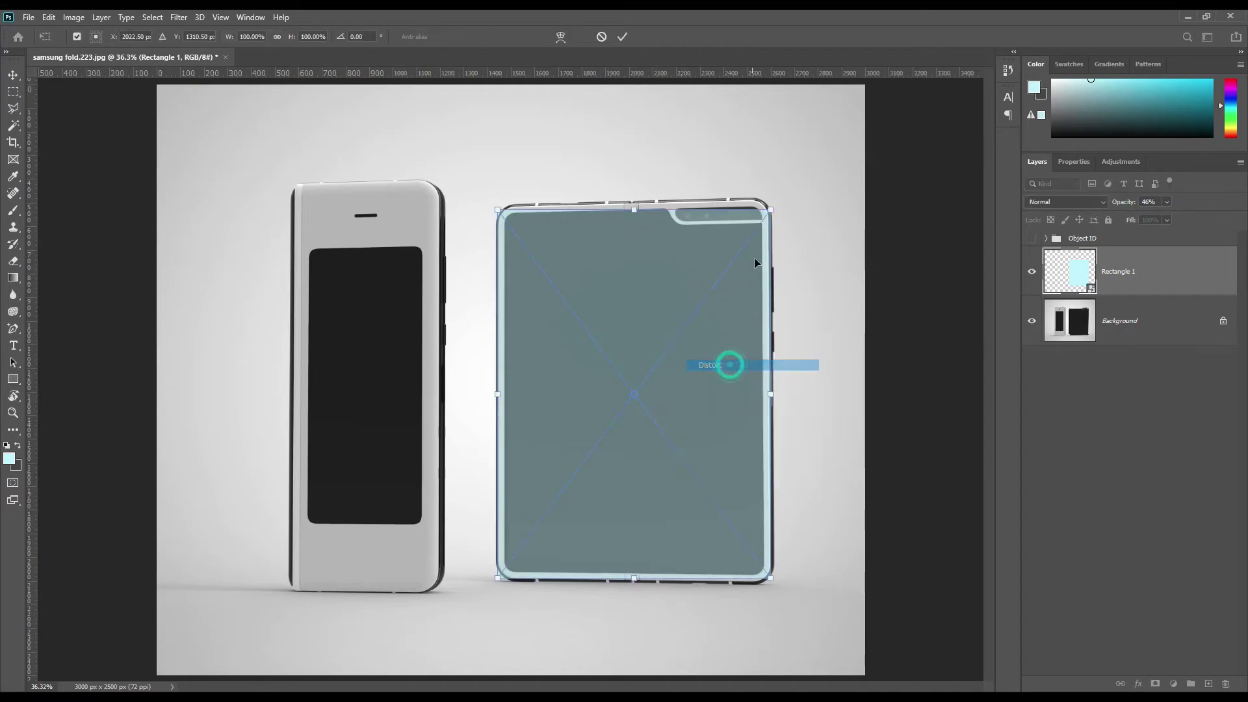
{"action": "left_click_drag", "start_coordinate": [774, 214], "coordinate": [773, 203]}
{"action": "left_click_drag", "start_coordinate": [498, 210], "coordinate": [499, 209]}
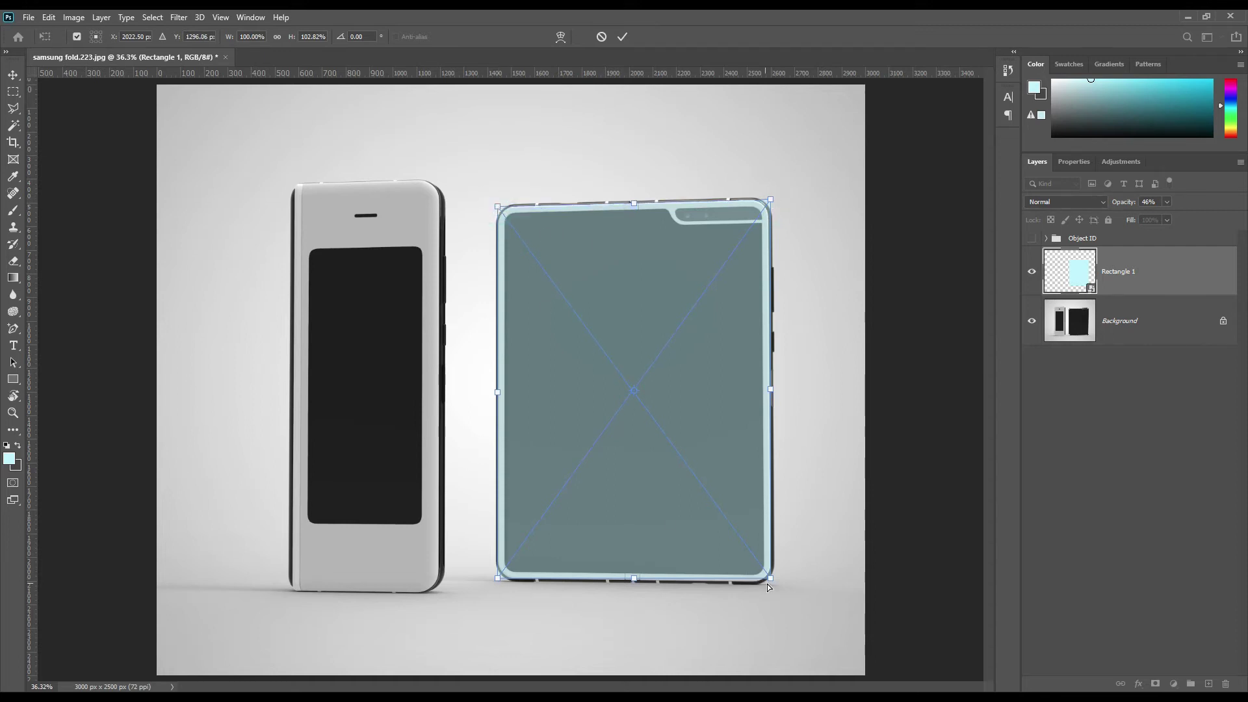
{"action": "left_click_drag", "start_coordinate": [771, 579], "coordinate": [772, 584]}
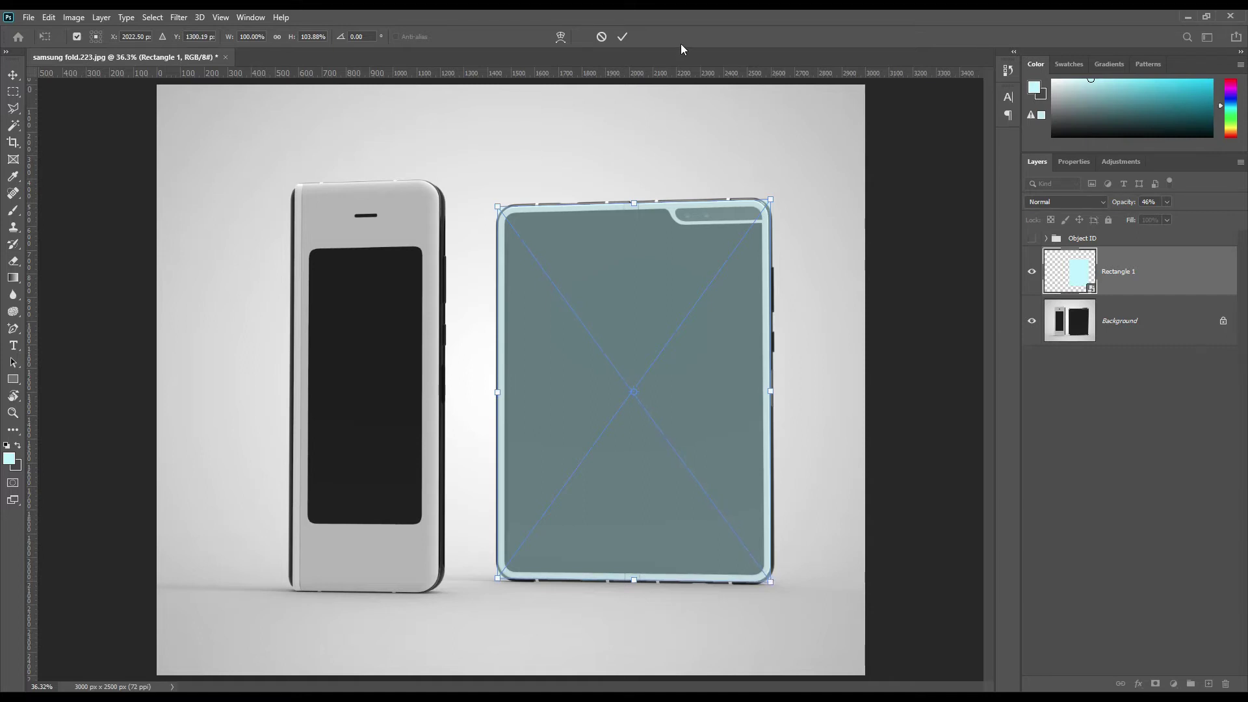
{"action": "left_click", "coordinate": [623, 37]}
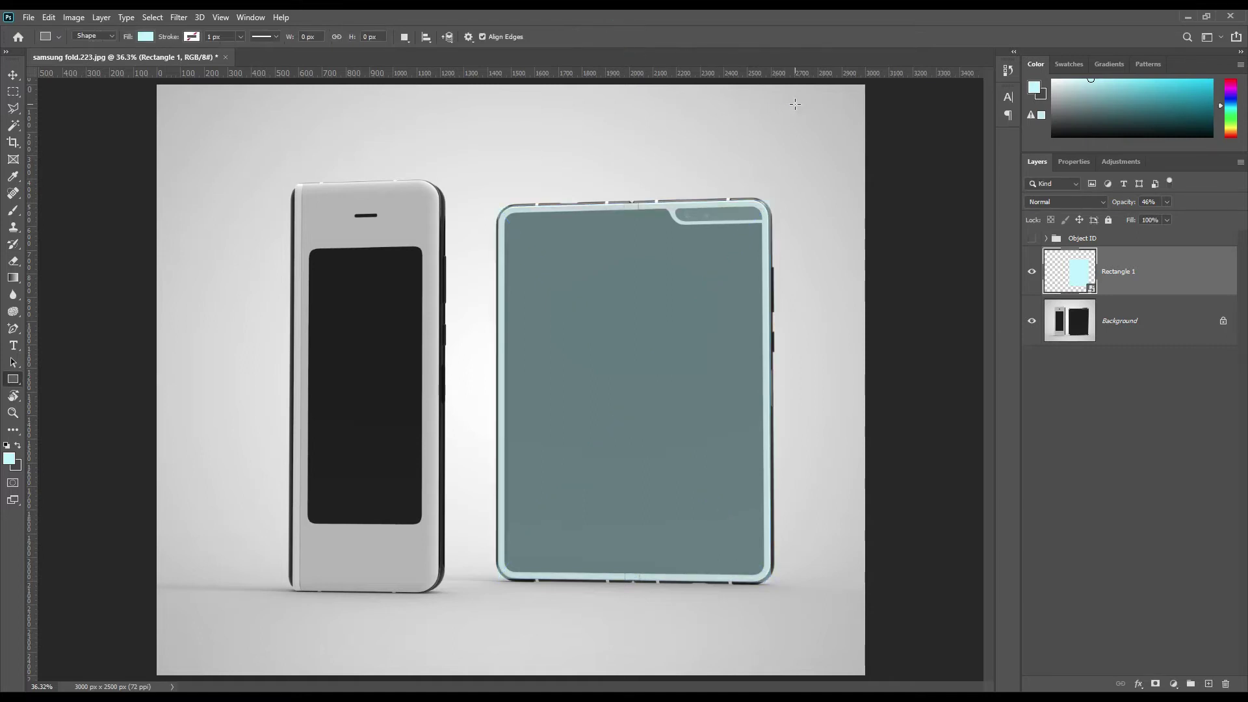
{"action": "left_click_drag", "start_coordinate": [1121, 202], "coordinate": [1234, 220]}
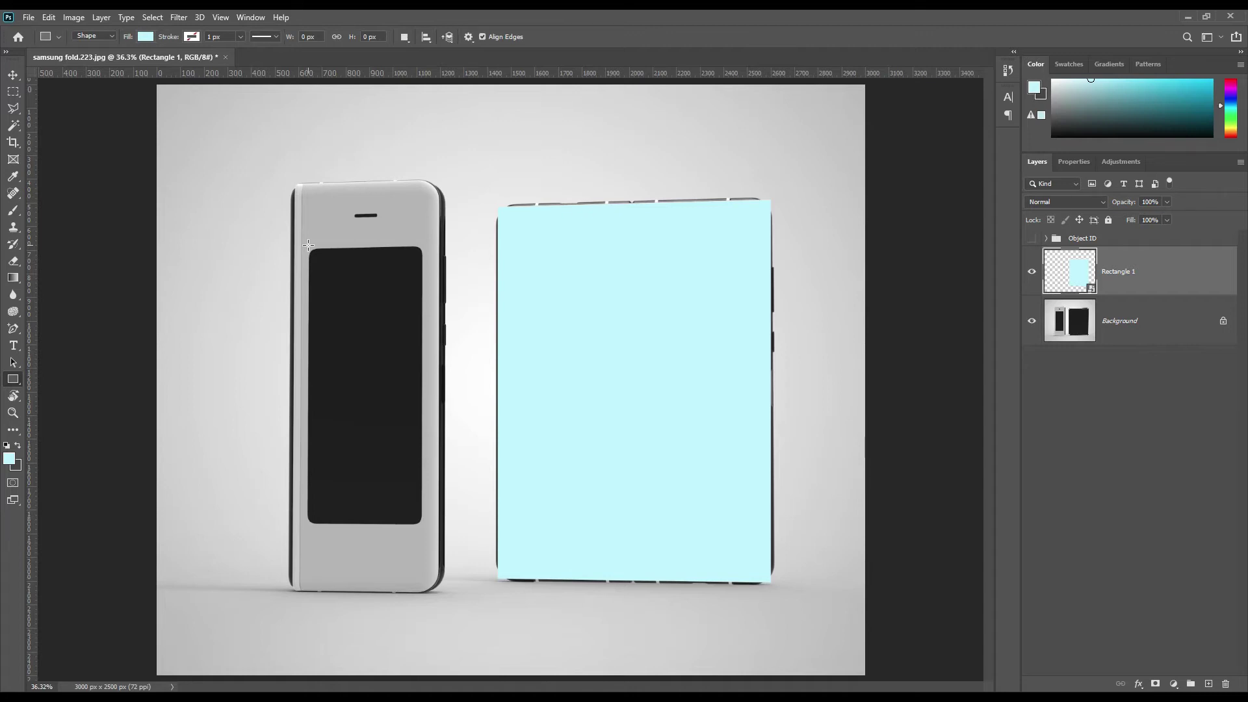
Draw a rectangle about 499 x 1194 px over the folded phone's screen and convert it to a smart object
{"action": "left_click_drag", "start_coordinate": [307, 245], "coordinate": [425, 527]}
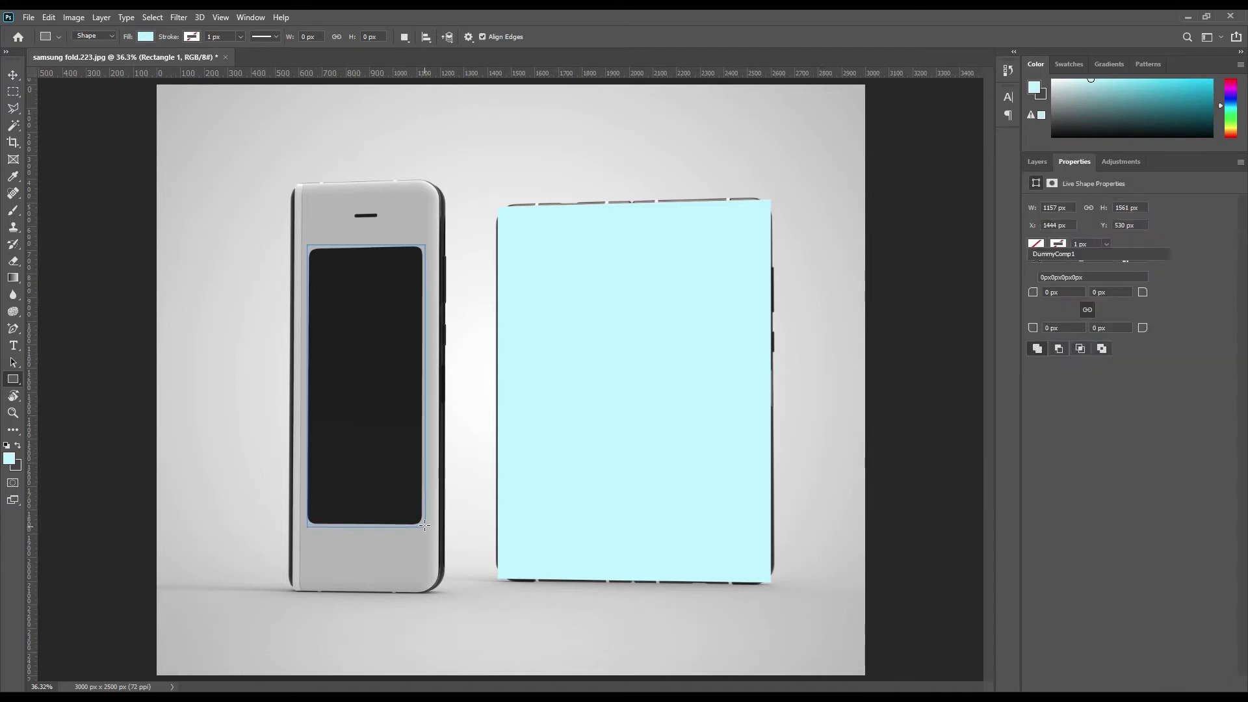
{"action": "left_click", "coordinate": [1043, 163]}
{"action": "right_click", "coordinate": [1136, 271]}
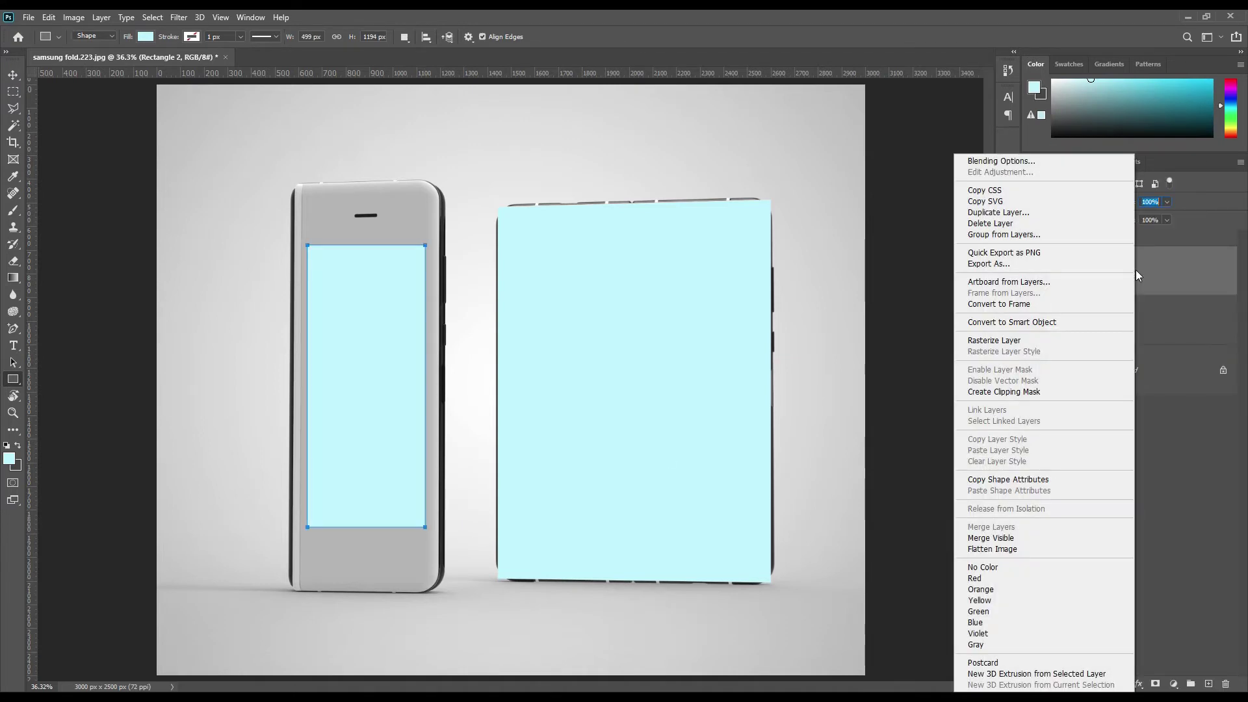
{"action": "left_click", "coordinate": [1030, 322]}
Lower Rectangle 2's opacity to 62% and distort its two lower corners to fit the bottom of the folded phone's screen
{"action": "left_click_drag", "start_coordinate": [1119, 204], "coordinate": [1093, 204]}
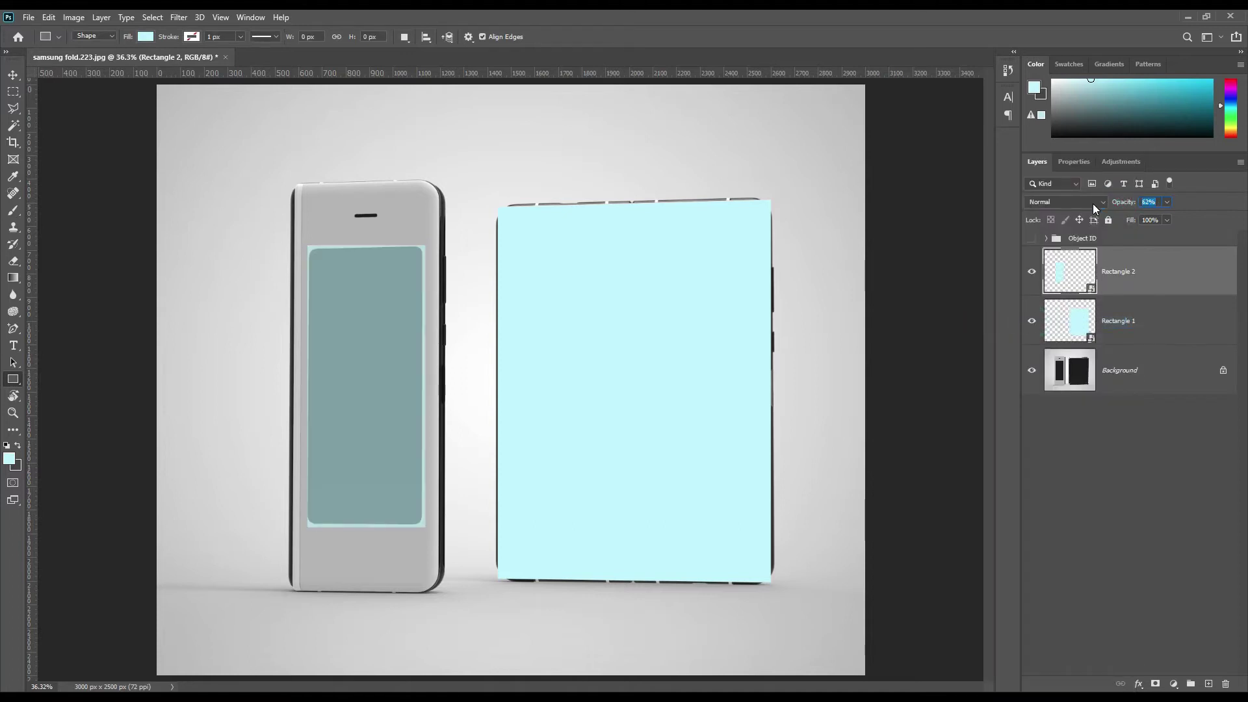
{"action": "key", "text": "ctrl+t"}
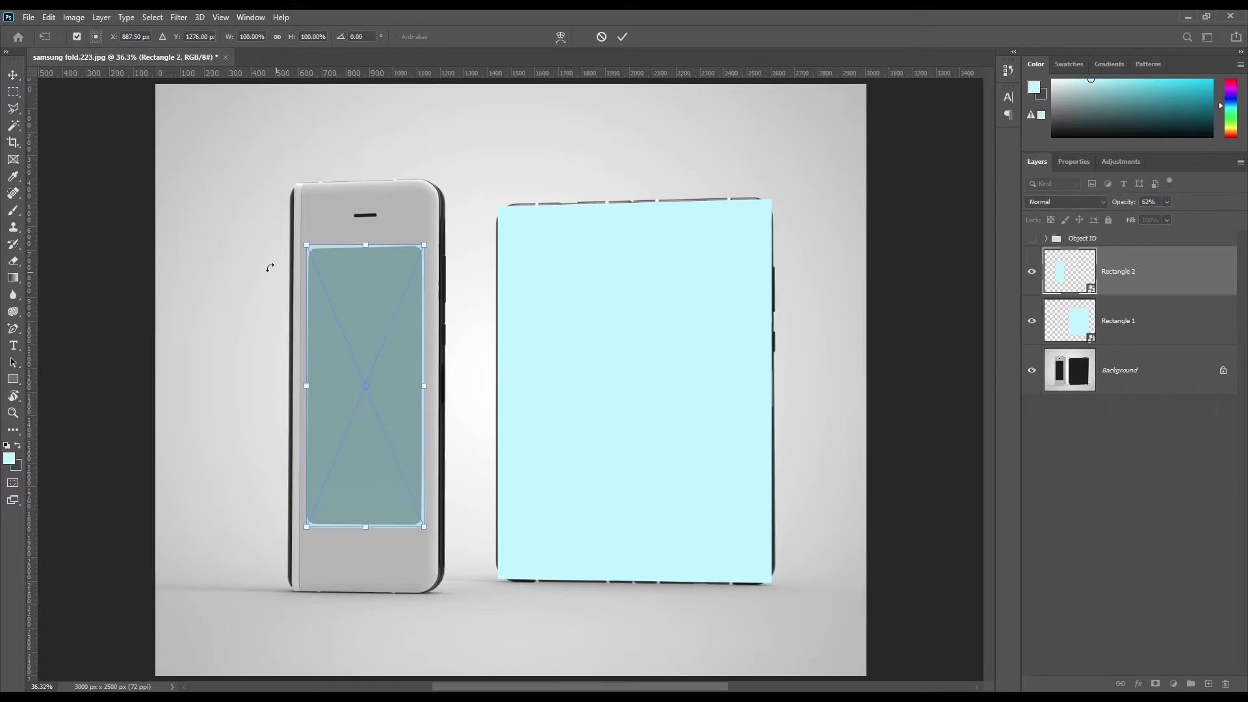
{"action": "key", "text": "ctrl+plus"}
{"action": "key", "text": "ctrl+plus"}
{"action": "key", "text": "ctrl+plus"}
{"action": "left_click_drag", "start_coordinate": [371, 453], "coordinate": [529, 321]}
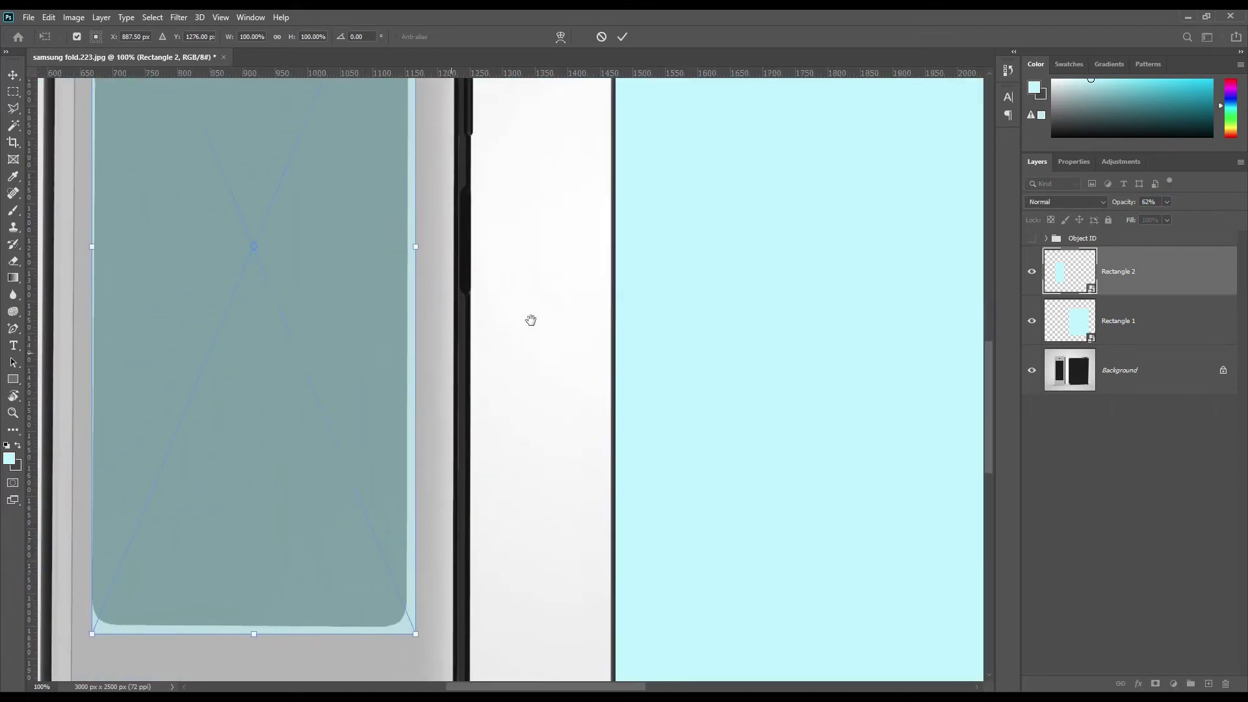
{"action": "right_click", "coordinate": [336, 444]}
{"action": "left_click", "coordinate": [375, 523]}
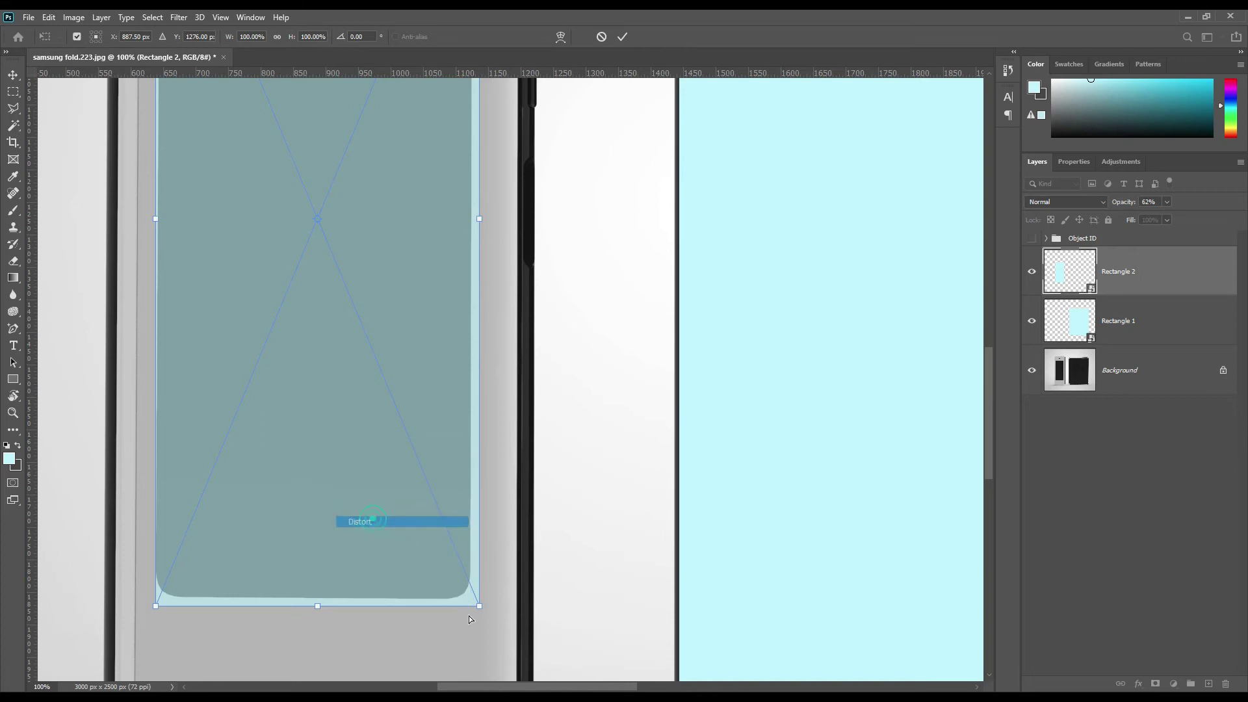
{"action": "left_click_drag", "start_coordinate": [479, 606], "coordinate": [473, 604]}
{"action": "left_click_drag", "start_coordinate": [156, 607], "coordinate": [154, 603]}
{"action": "left_click_drag", "start_coordinate": [473, 601], "coordinate": [474, 604]}
Distort Rectangle 2's upper corners to fit the top of the folded screen, apply the transform and restore its opacity to 100%
{"action": "left_click_drag", "start_coordinate": [339, 328], "coordinate": [351, 596]}
{"action": "left_click_drag", "start_coordinate": [487, 459], "coordinate": [483, 460]}
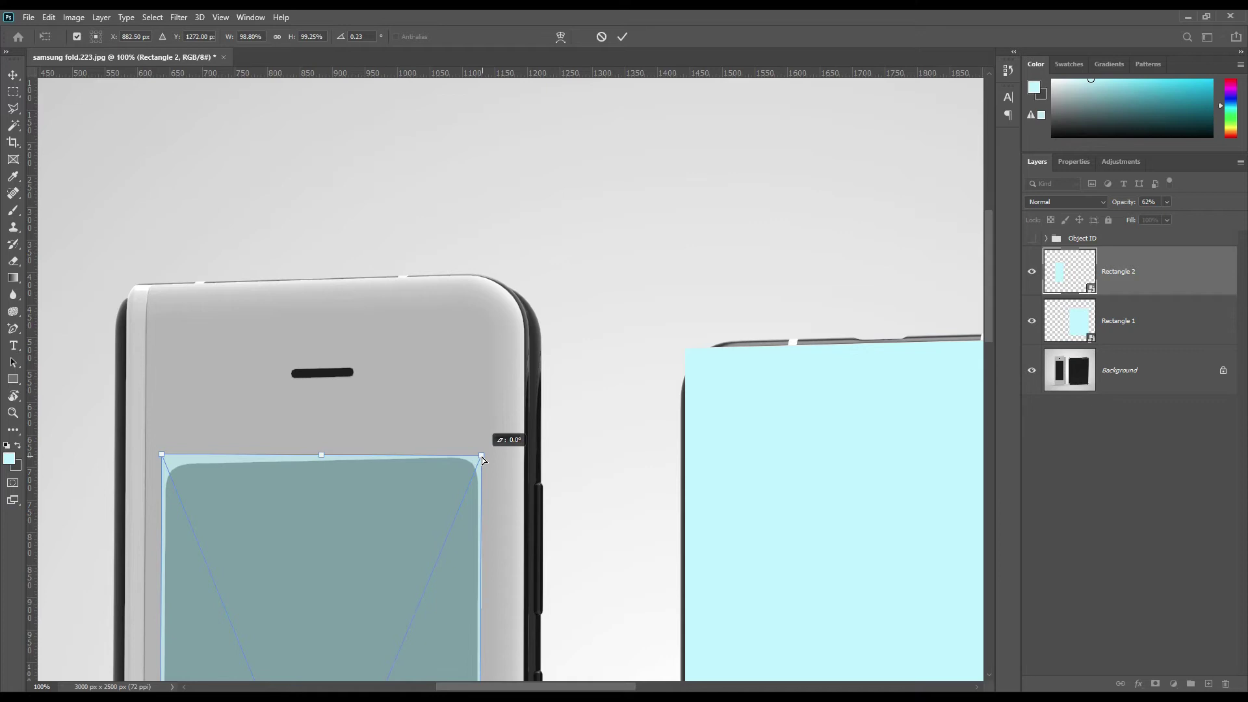
{"action": "left_click_drag", "start_coordinate": [161, 455], "coordinate": [162, 463]}
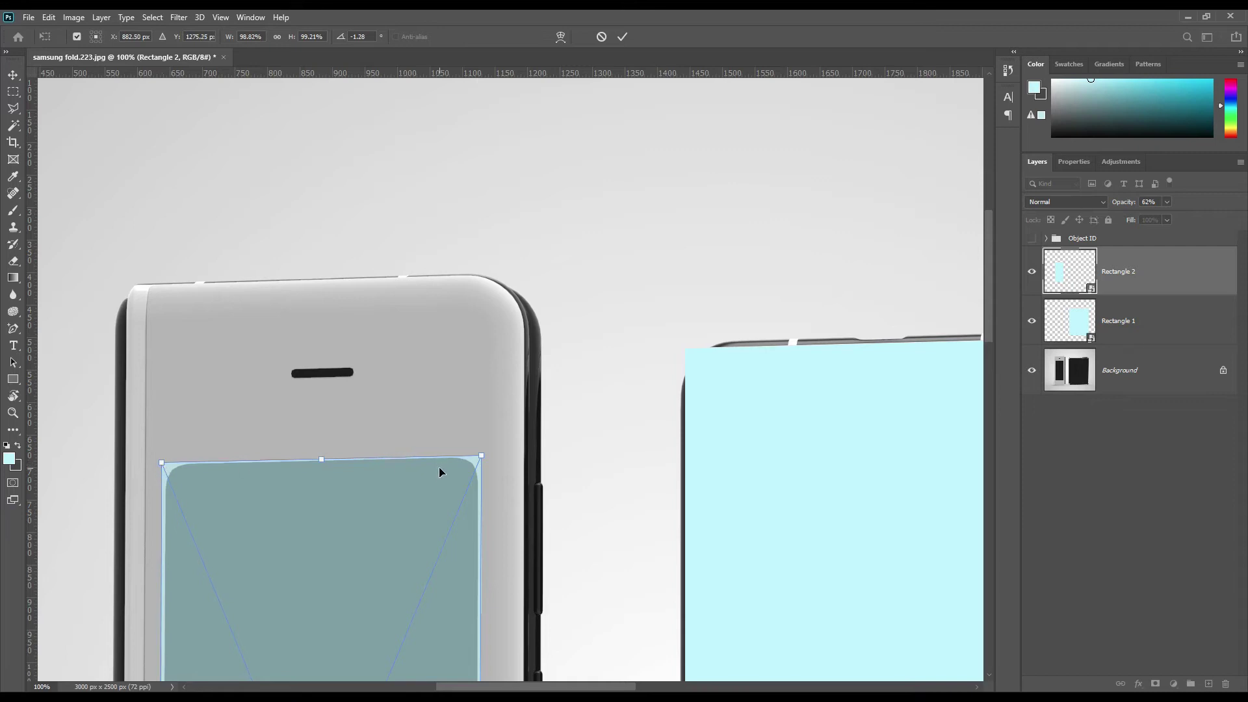
{"action": "left_click", "coordinate": [622, 37]}
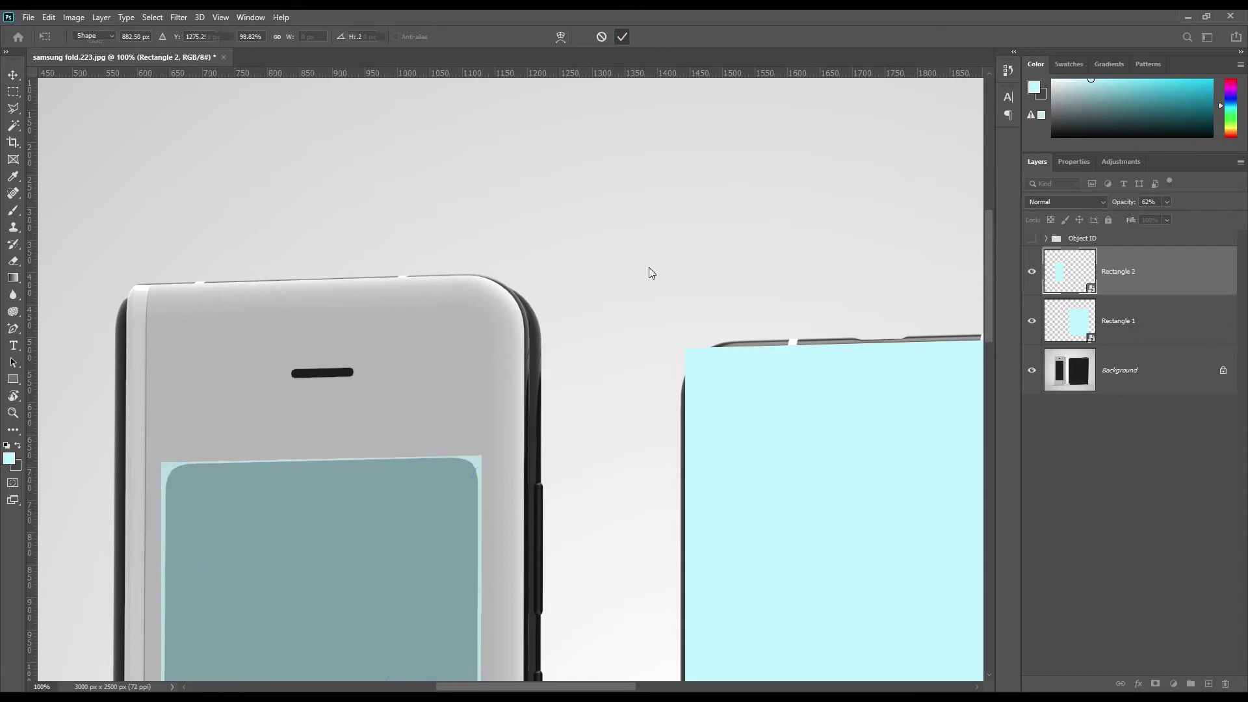
{"action": "key", "text": "ctrl+0"}
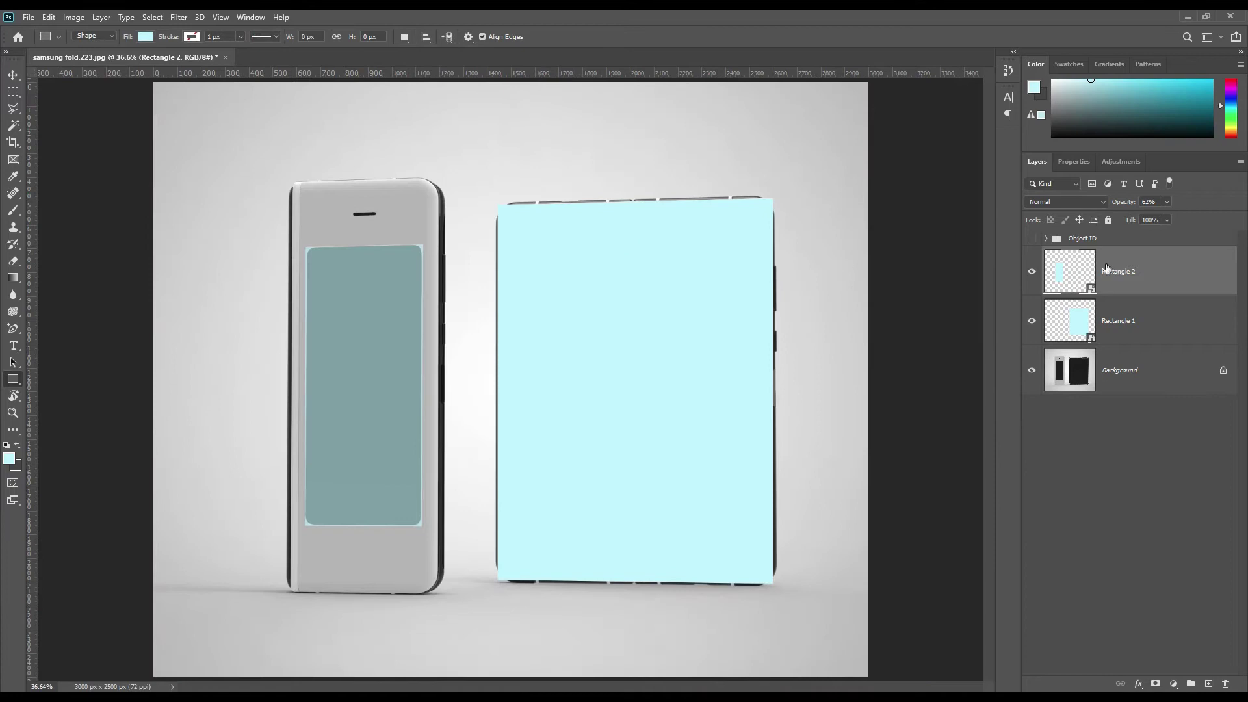
{"action": "left_click_drag", "start_coordinate": [1116, 203], "coordinate": [1141, 256]}
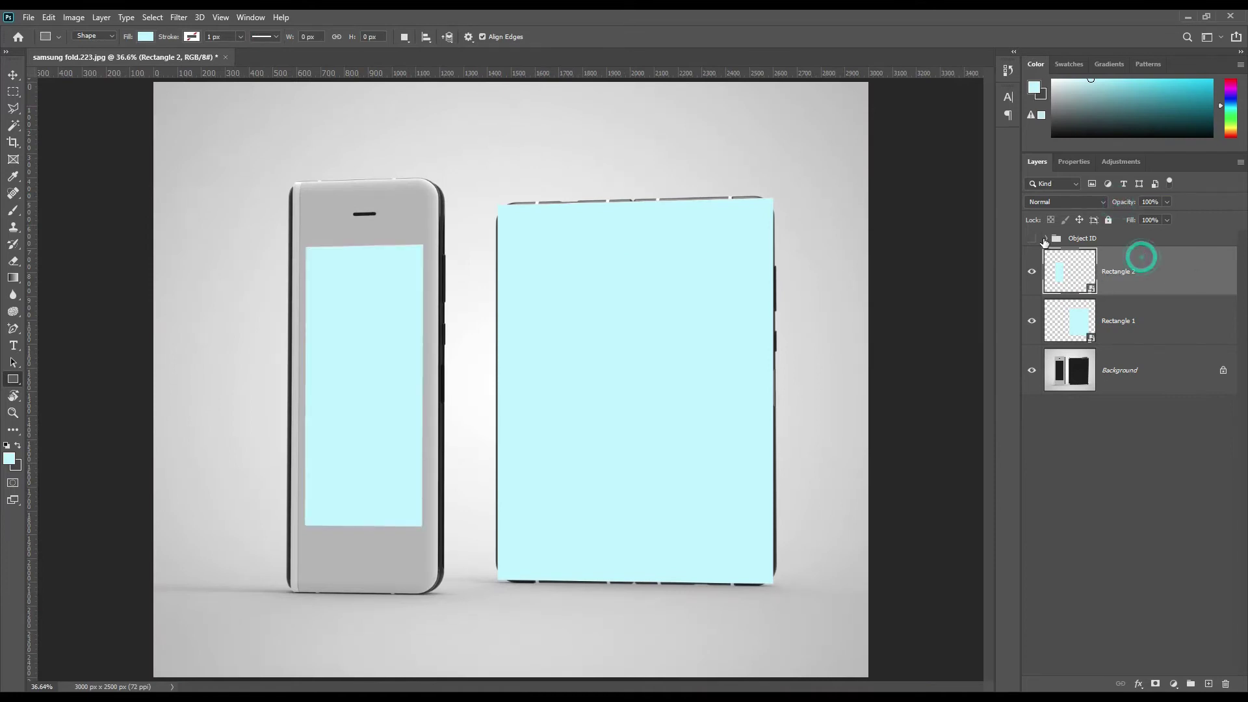
Load Shape 2 from the Object ID group as a selection and add it as a layer mask to Rectangle 2
{"action": "left_click", "coordinate": [1045, 239]}
{"action": "left_click", "coordinate": [1113, 281], "text": "ctrl"}
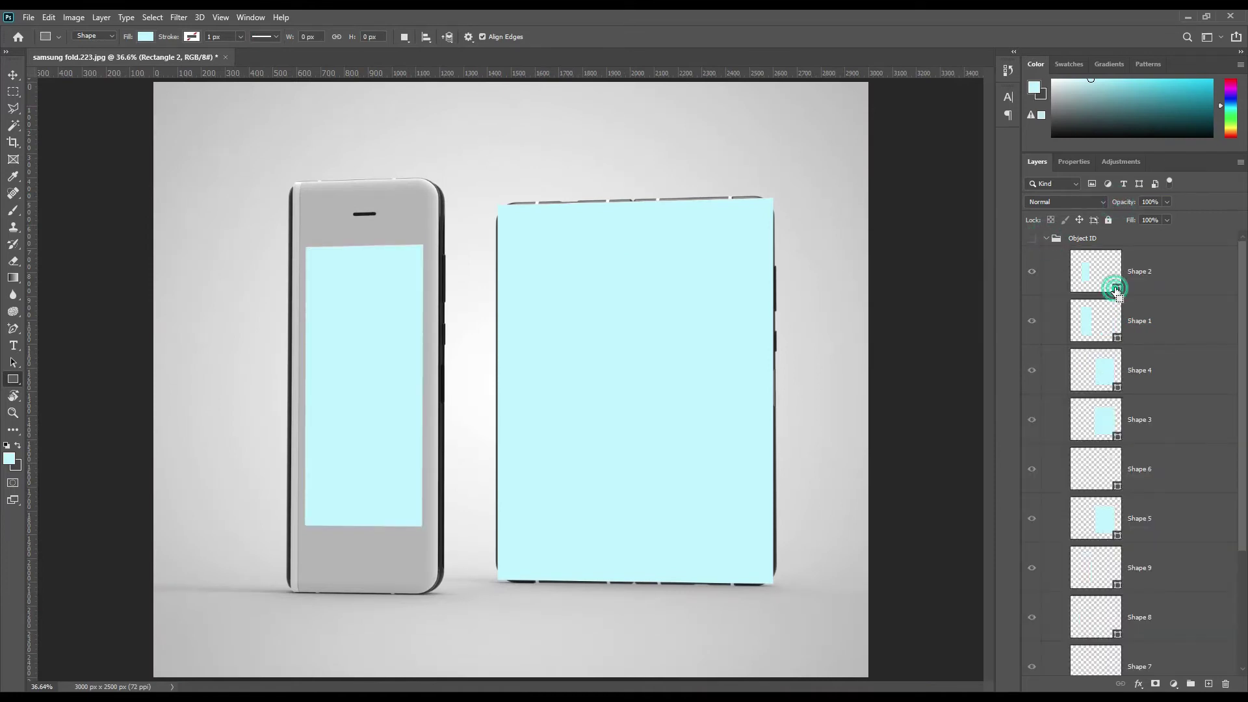
{"action": "left_click", "coordinate": [1047, 238]}
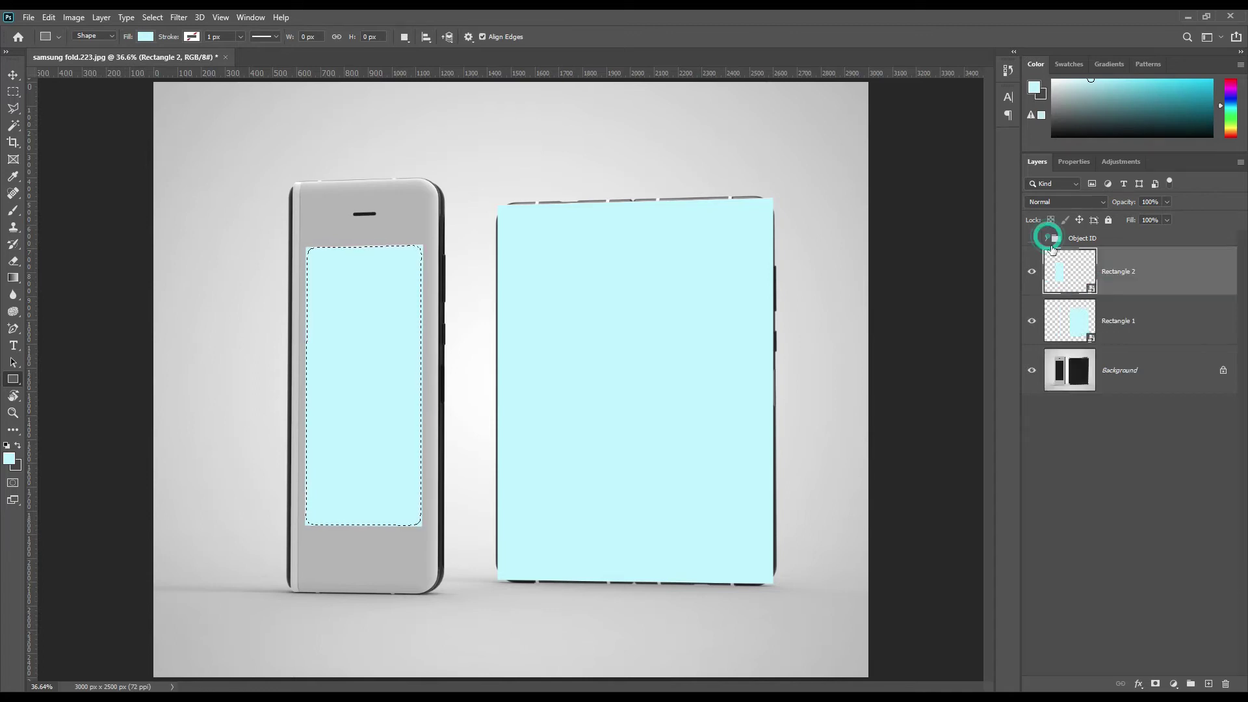
{"action": "left_click", "coordinate": [1154, 684]}
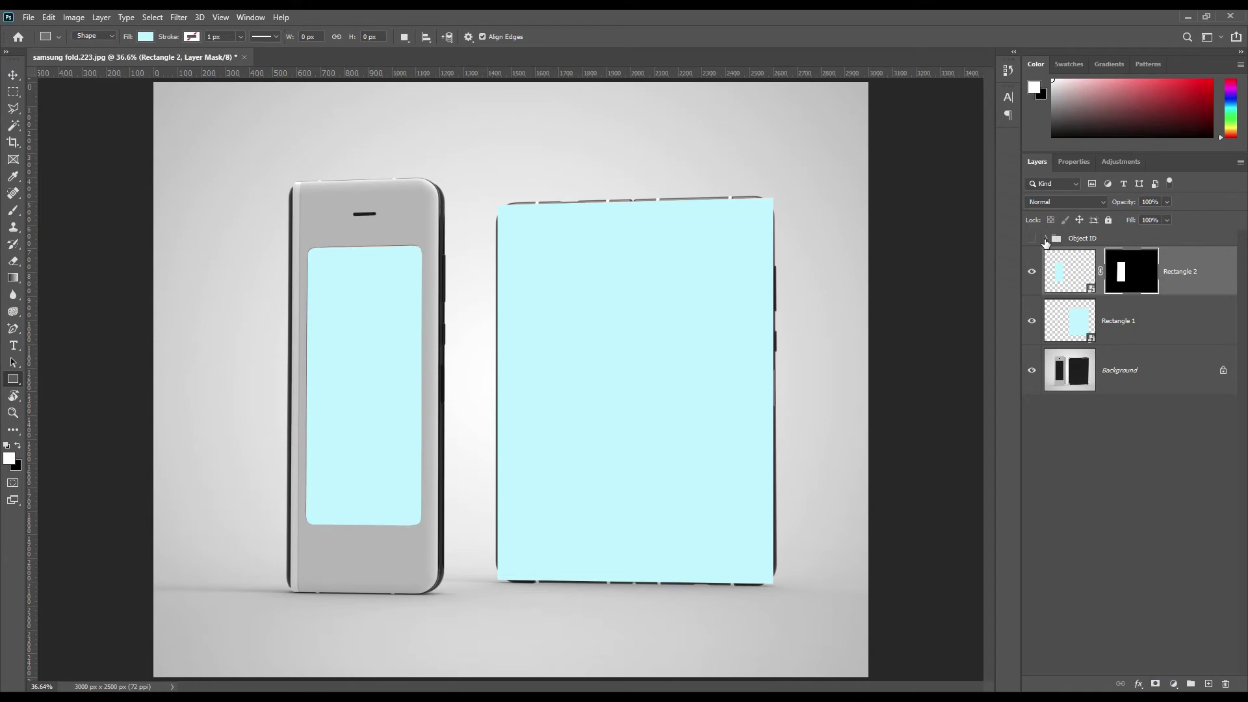
Mask Rectangle 1 to the unfolded phone's screen with a layer mask made from the Shape 4 selection
{"action": "left_click", "coordinate": [1128, 328]}
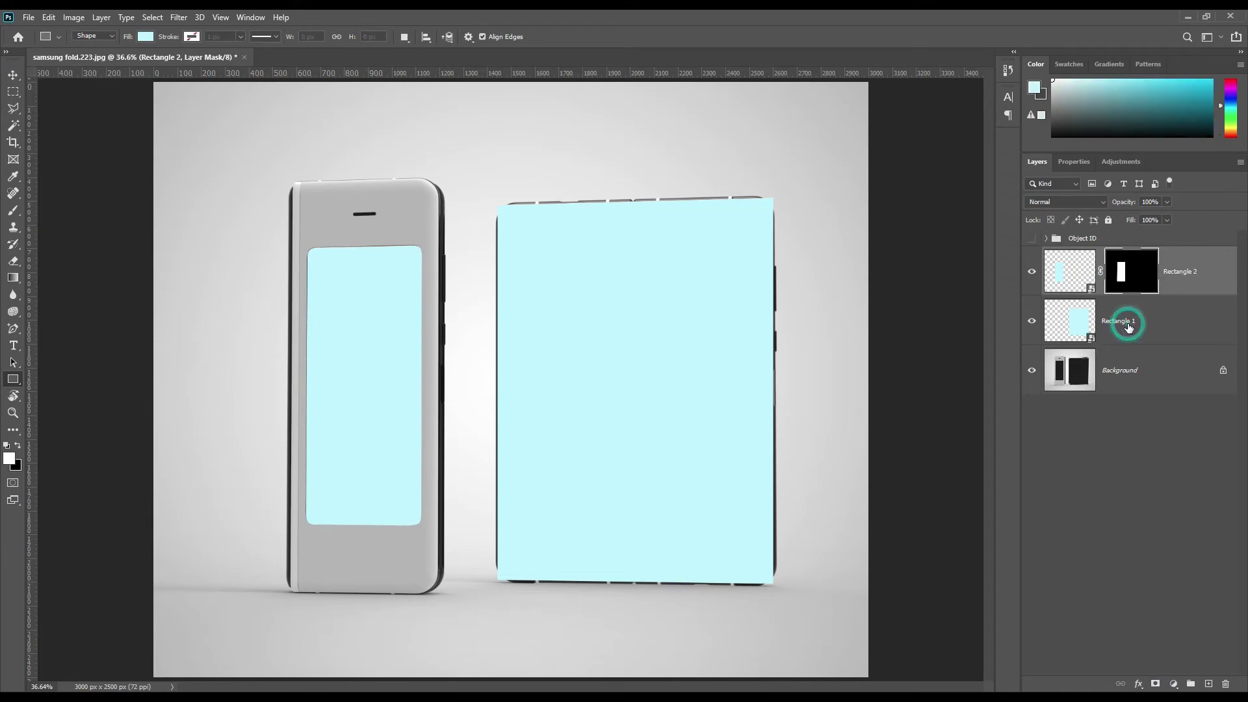
{"action": "left_click", "coordinate": [1047, 238]}
{"action": "left_click", "coordinate": [1116, 388], "text": "ctrl"}
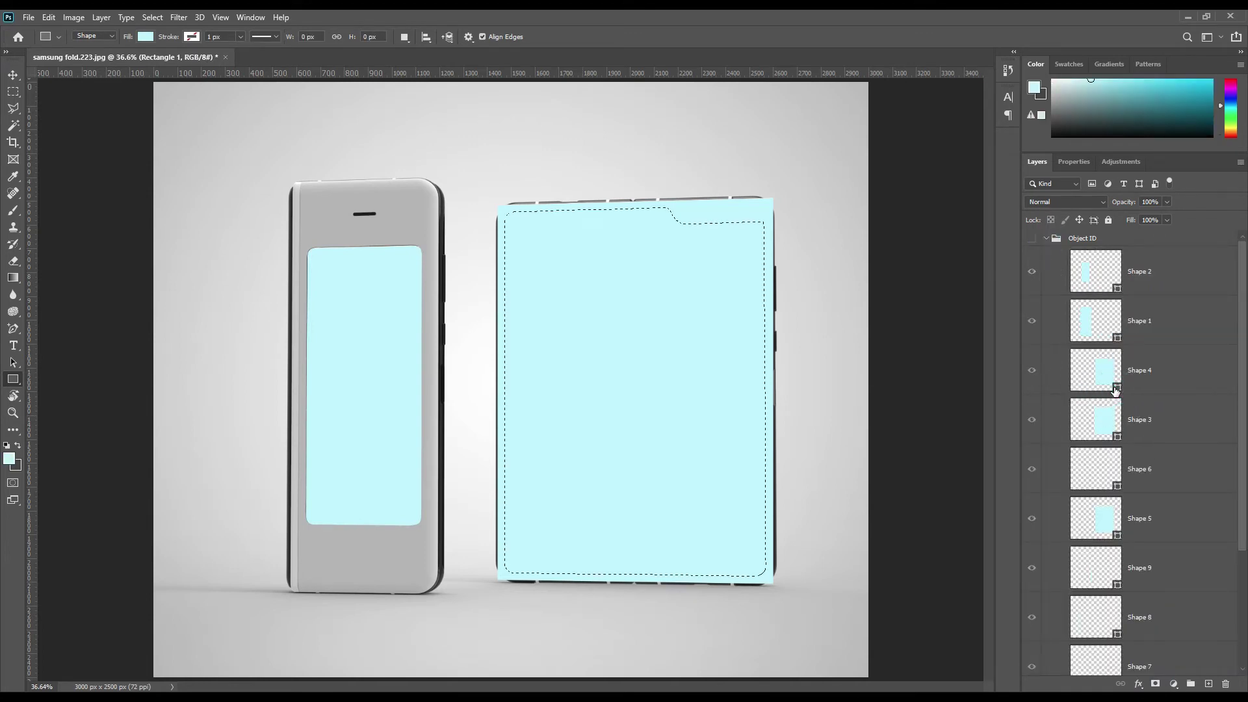
{"action": "left_click", "coordinate": [1048, 239]}
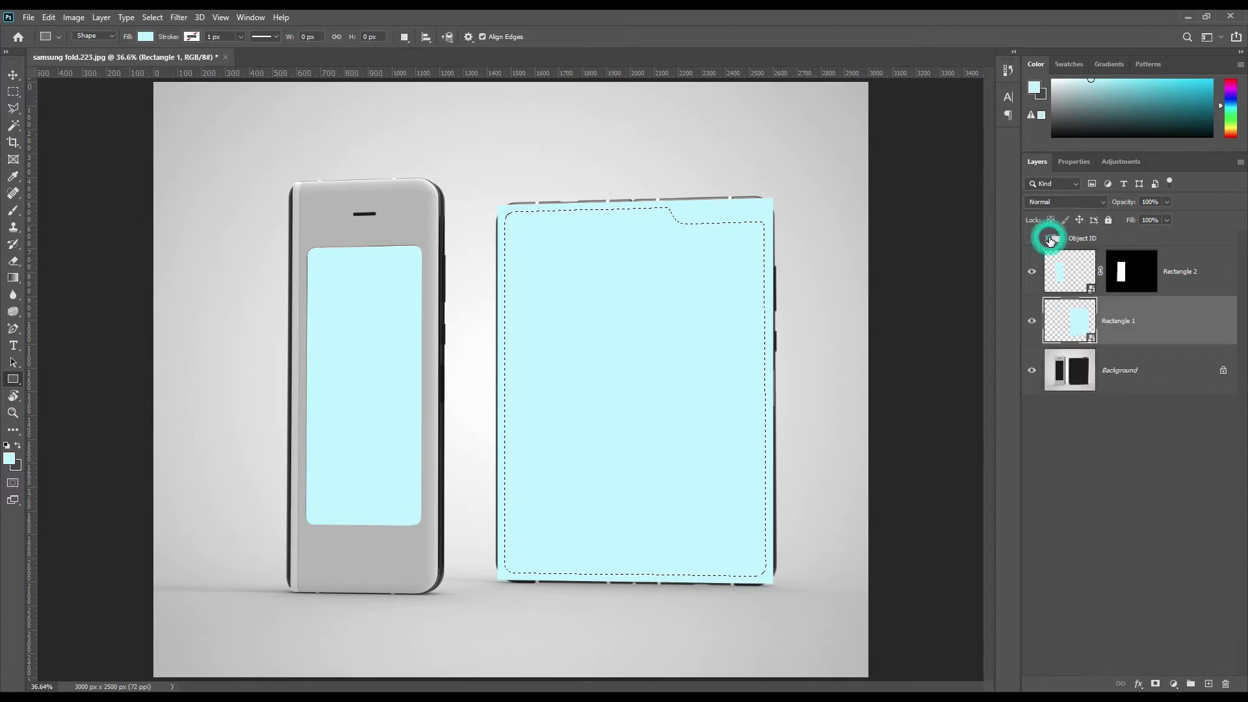
{"action": "left_click", "coordinate": [1155, 682]}
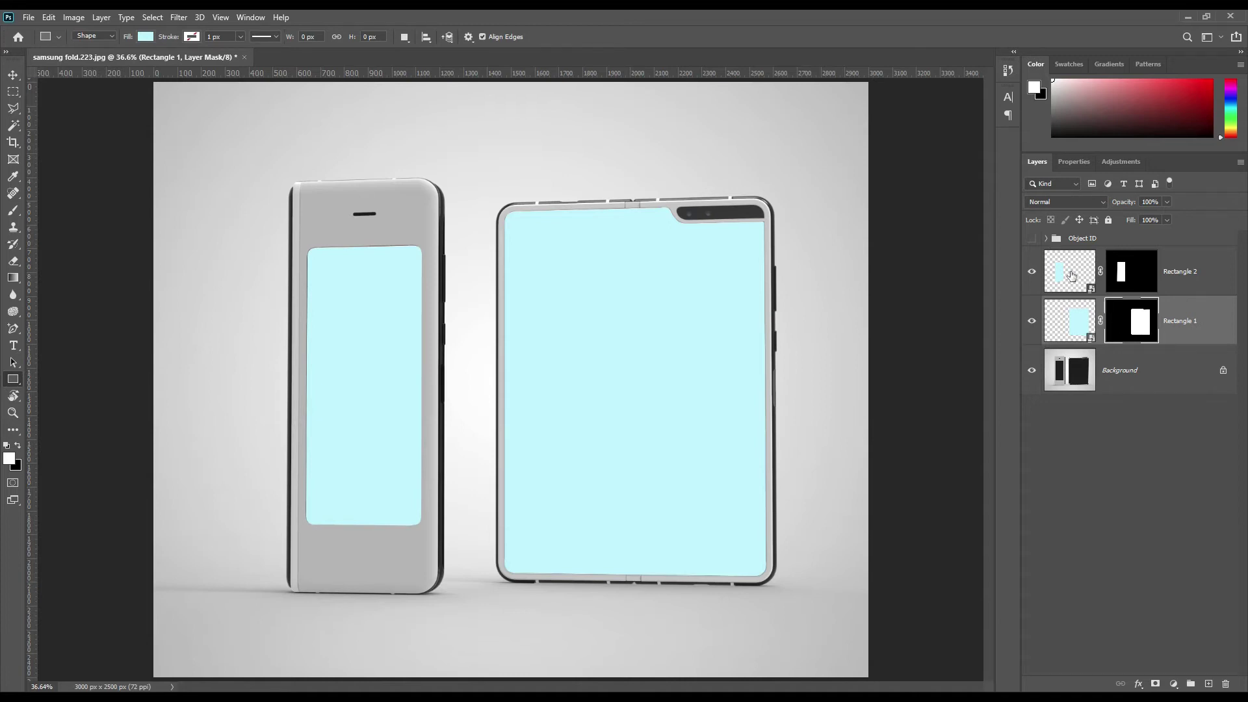
Load Shape 5 as a selection and add a white (ffffff) Solid Color fill layer above the Background, masked to the unfolded phone's frame
{"action": "left_click", "coordinate": [1045, 238]}
{"action": "left_click", "coordinate": [1117, 436], "text": "ctrl"}
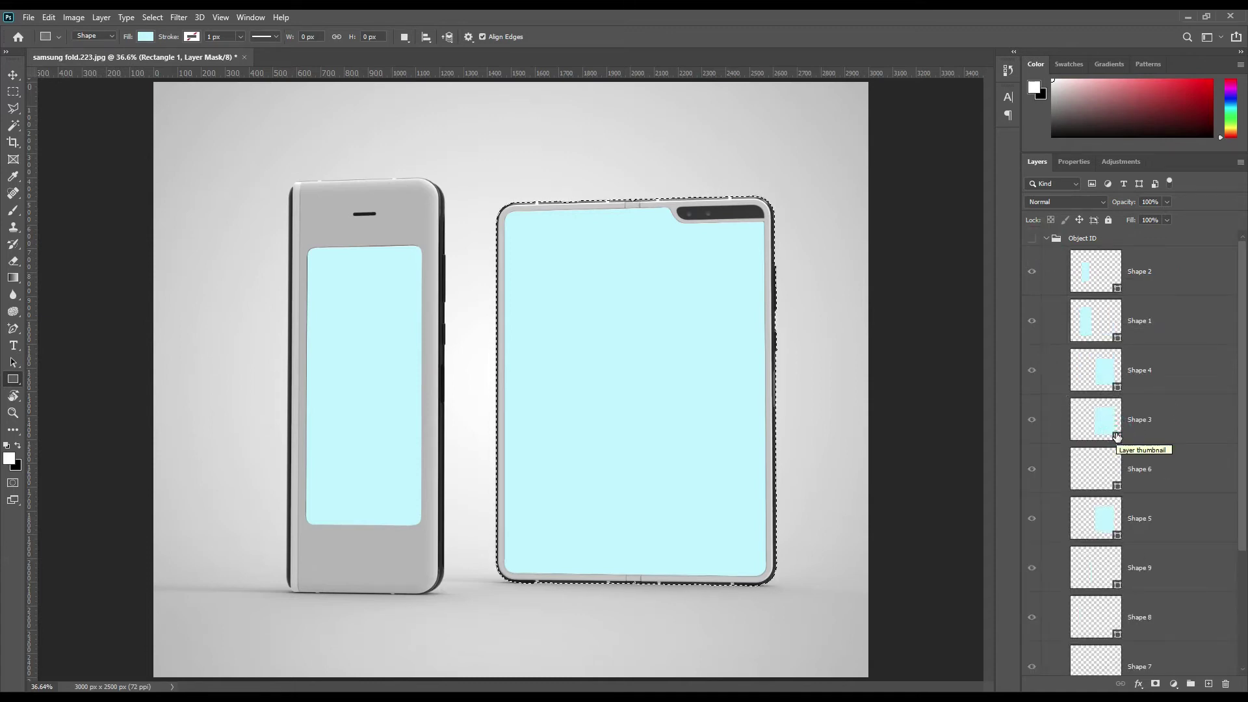
{"action": "left_click", "coordinate": [1117, 536], "text": "ctrl"}
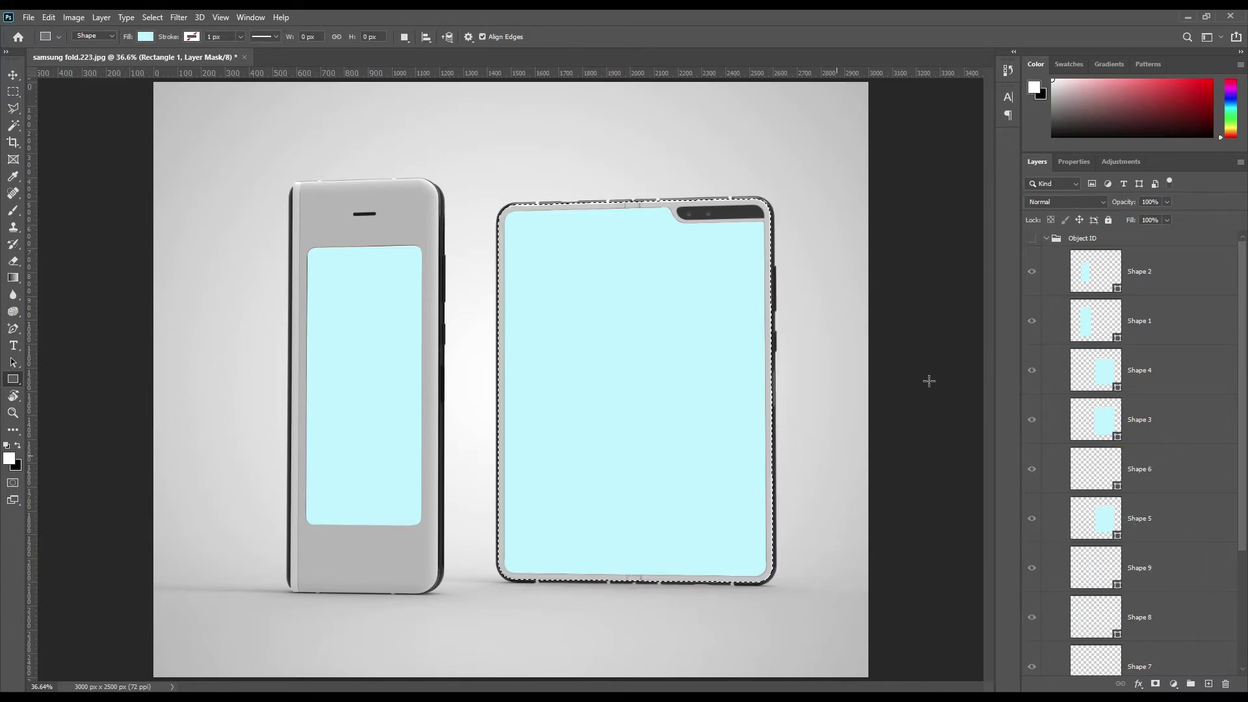
{"action": "left_click", "coordinate": [1048, 241]}
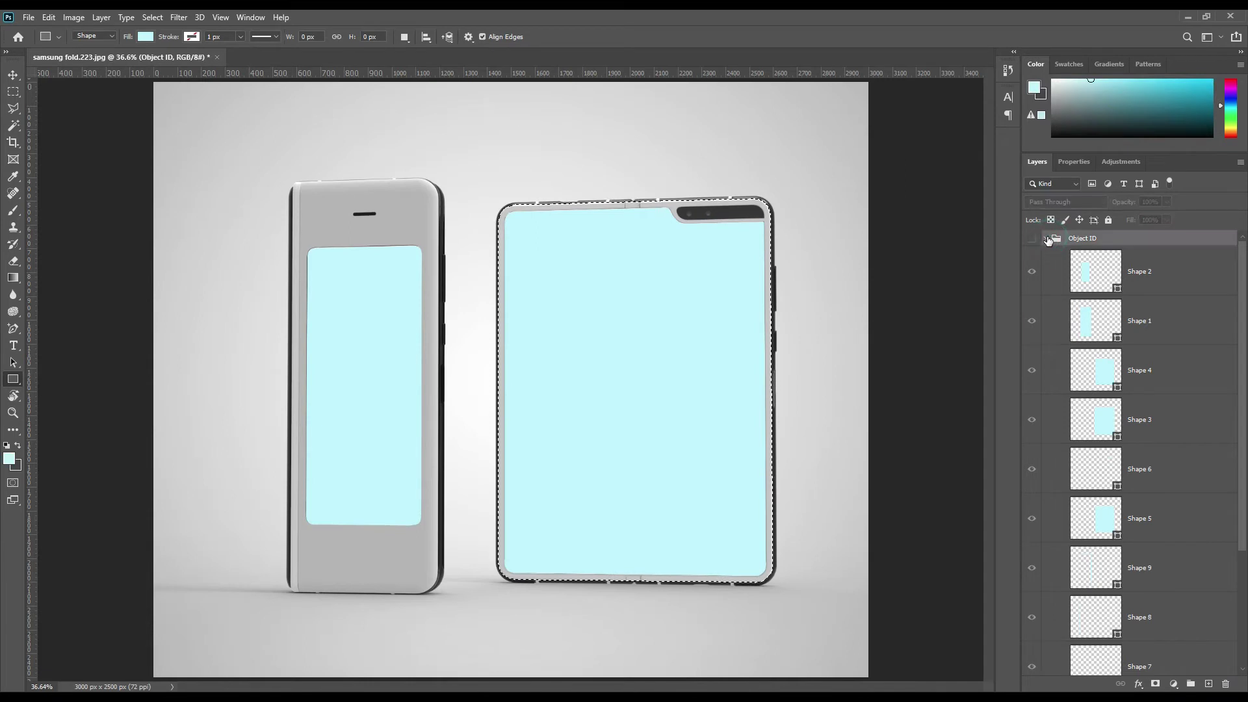
{"action": "left_click", "coordinate": [1047, 239]}
{"action": "left_click", "coordinate": [1153, 370]}
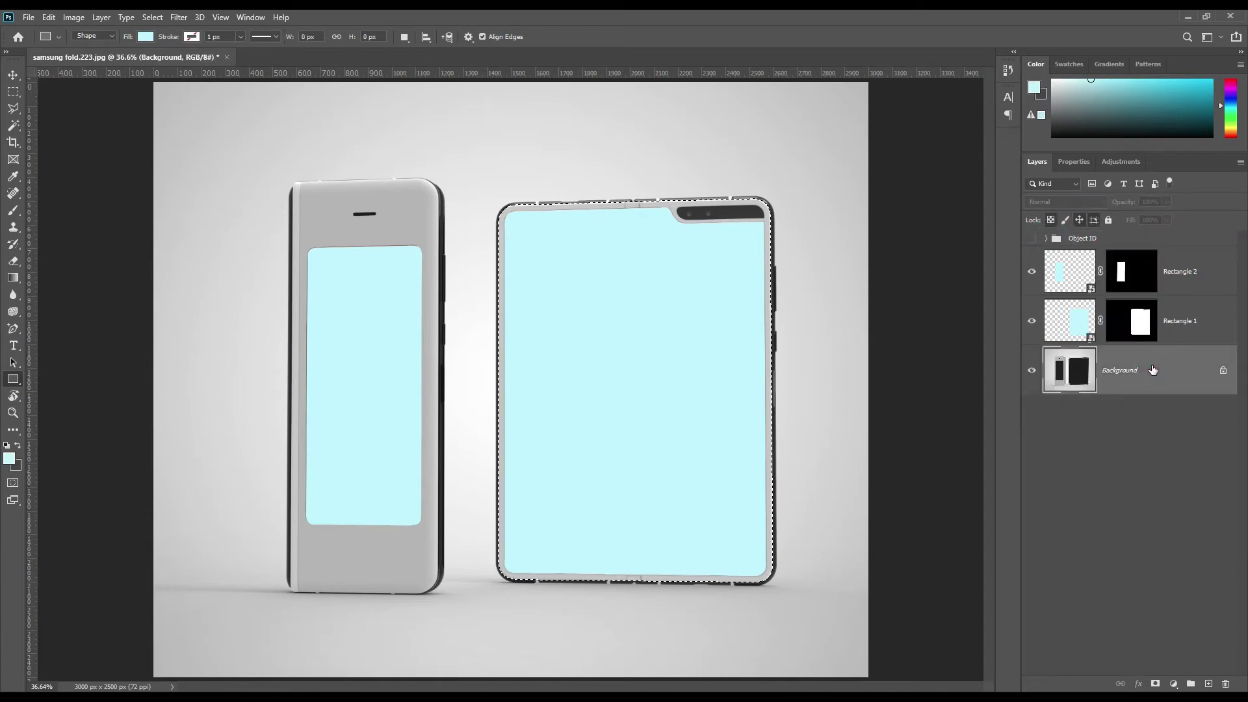
{"action": "left_click", "coordinate": [1173, 684]}
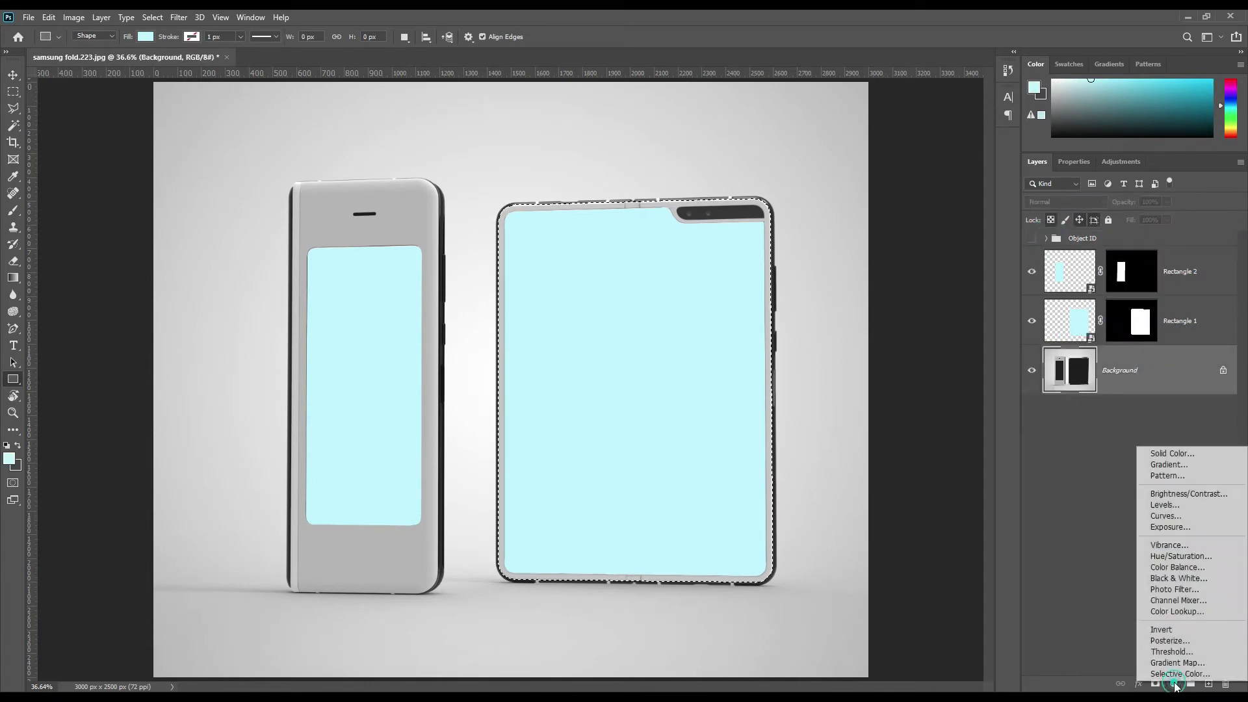
{"action": "left_click", "coordinate": [1181, 454]}
{"action": "mouse_move", "coordinate": [821, 381]}
{"action": "left_mouse_down"}
{"action": "mouse_move", "coordinate": [778, 377]}
{"action": "mouse_move", "coordinate": [773, 362]}
{"action": "left_mouse_up"}
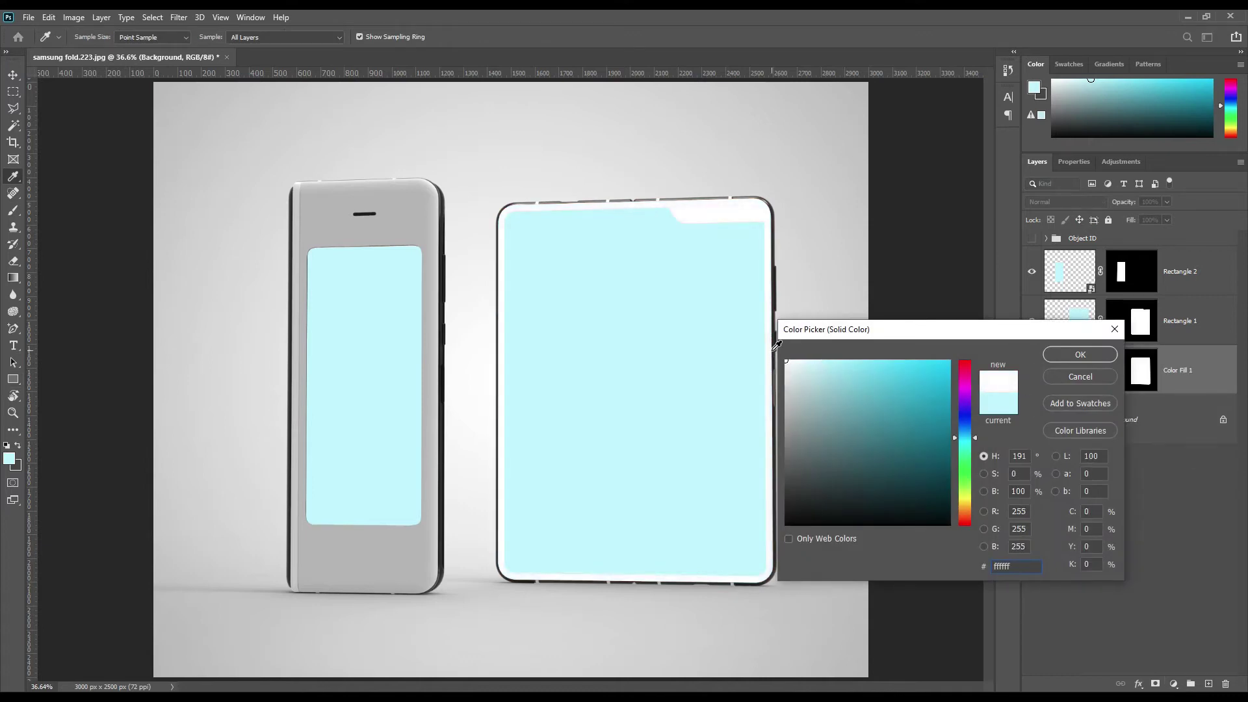
{"action": "left_click", "coordinate": [1079, 355]}
Load the camera cutout's Shape 6 as a selection, fill it with black on Color Fill 1's mask and deselect
{"action": "left_click", "coordinate": [1047, 238]}
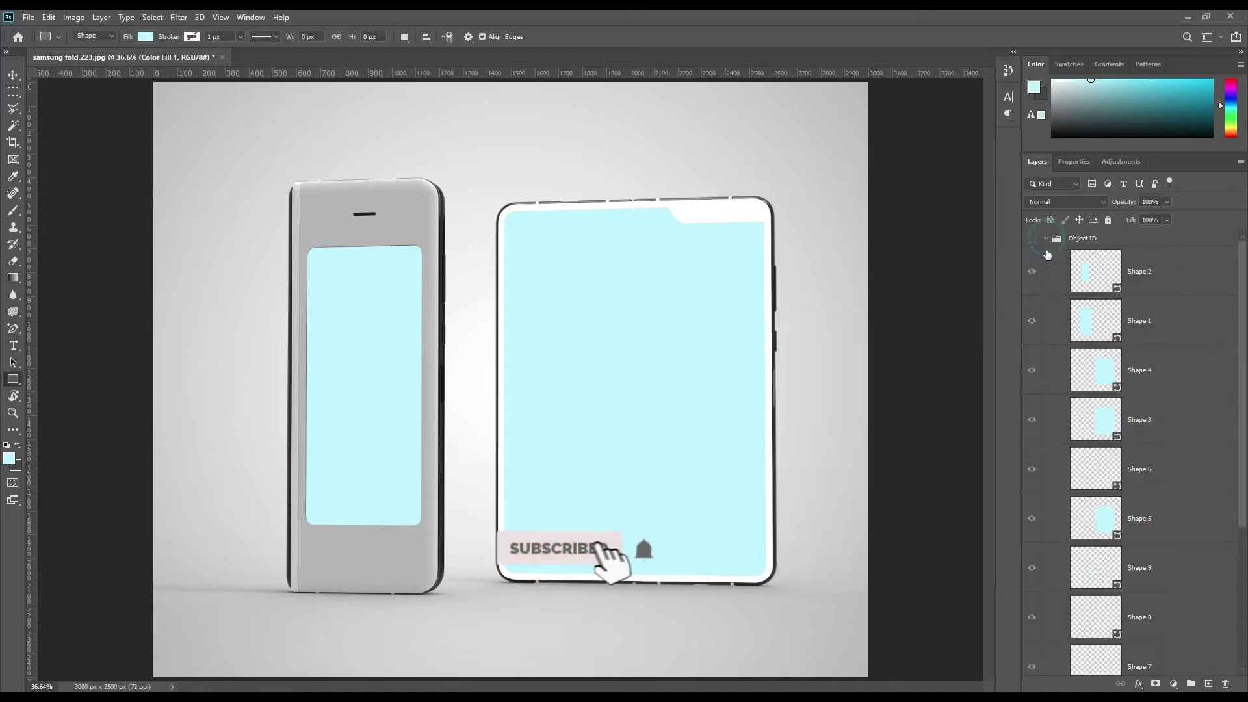
{"action": "left_click", "coordinate": [1118, 631], "text": "ctrl"}
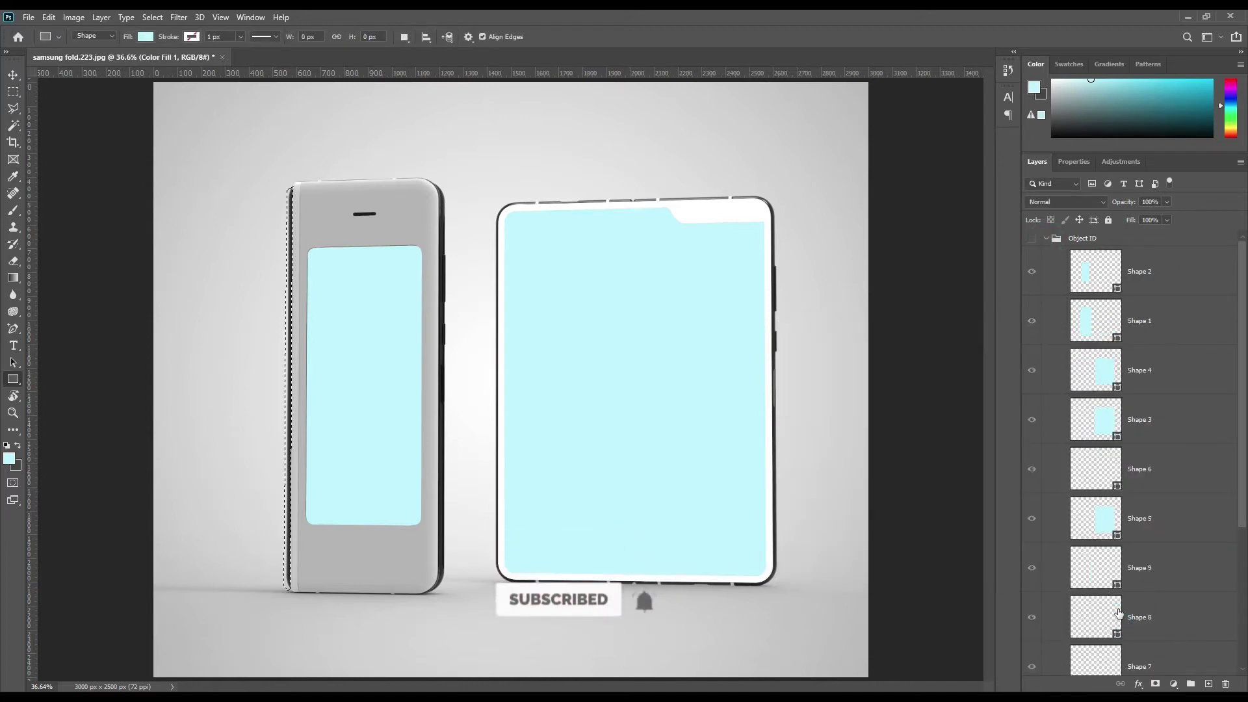
{"action": "left_click", "coordinate": [1116, 583], "text": "ctrl"}
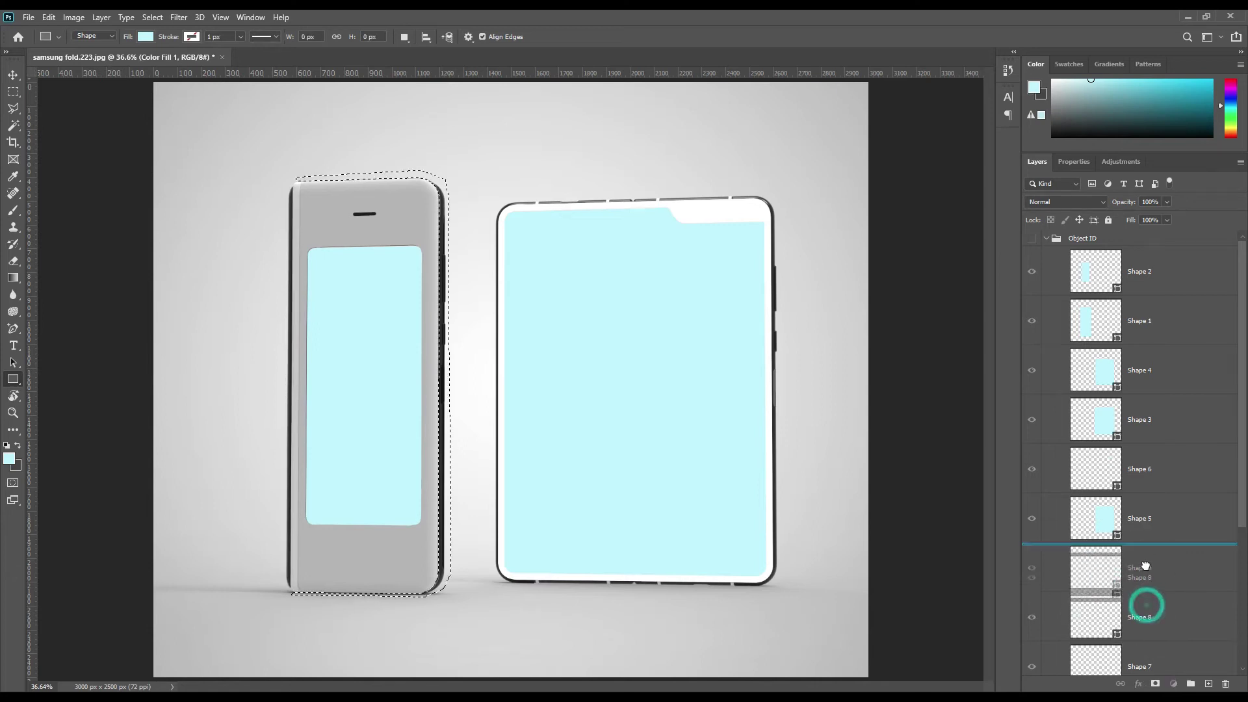
{"action": "left_click", "coordinate": [1144, 607]}
{"action": "scroll", "coordinate": [1169, 591], "scroll_direction": "down", "scroll_amount": 1}
{"action": "scroll", "coordinate": [1181, 581], "scroll_direction": "down", "scroll_amount": 1}
{"action": "left_click", "coordinate": [1119, 617], "text": "ctrl"}
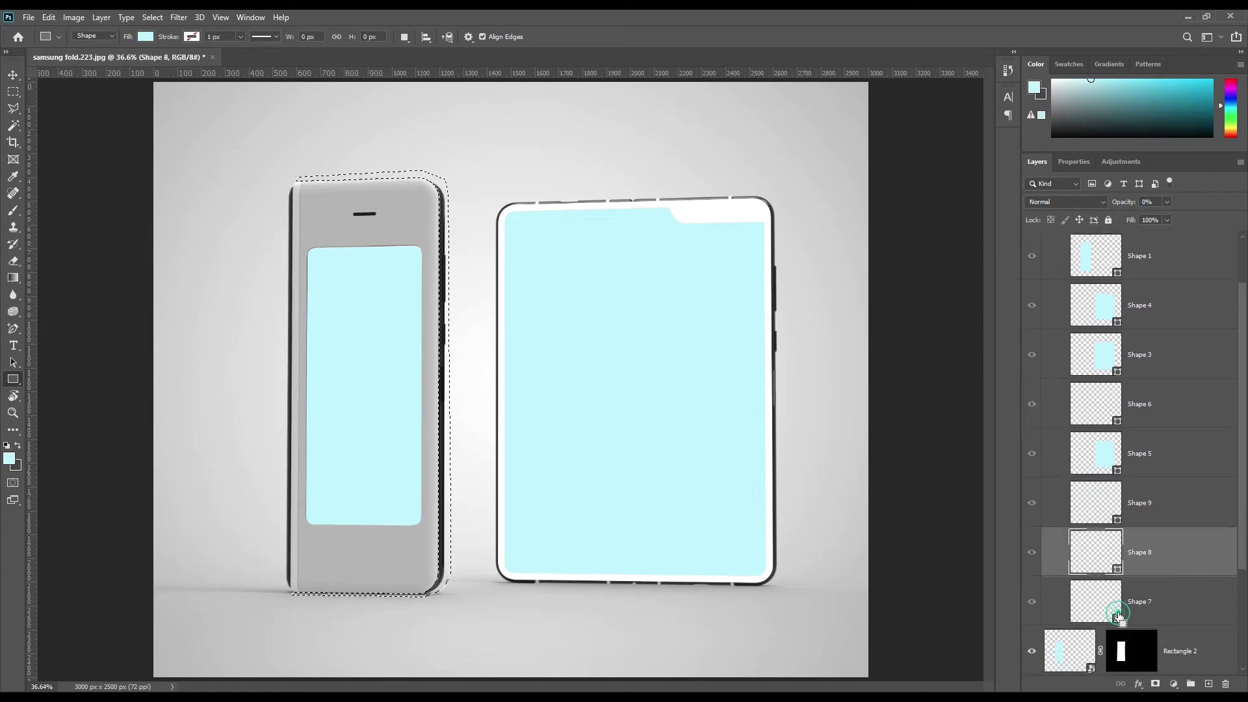
{"action": "left_click", "coordinate": [1117, 422], "text": "ctrl"}
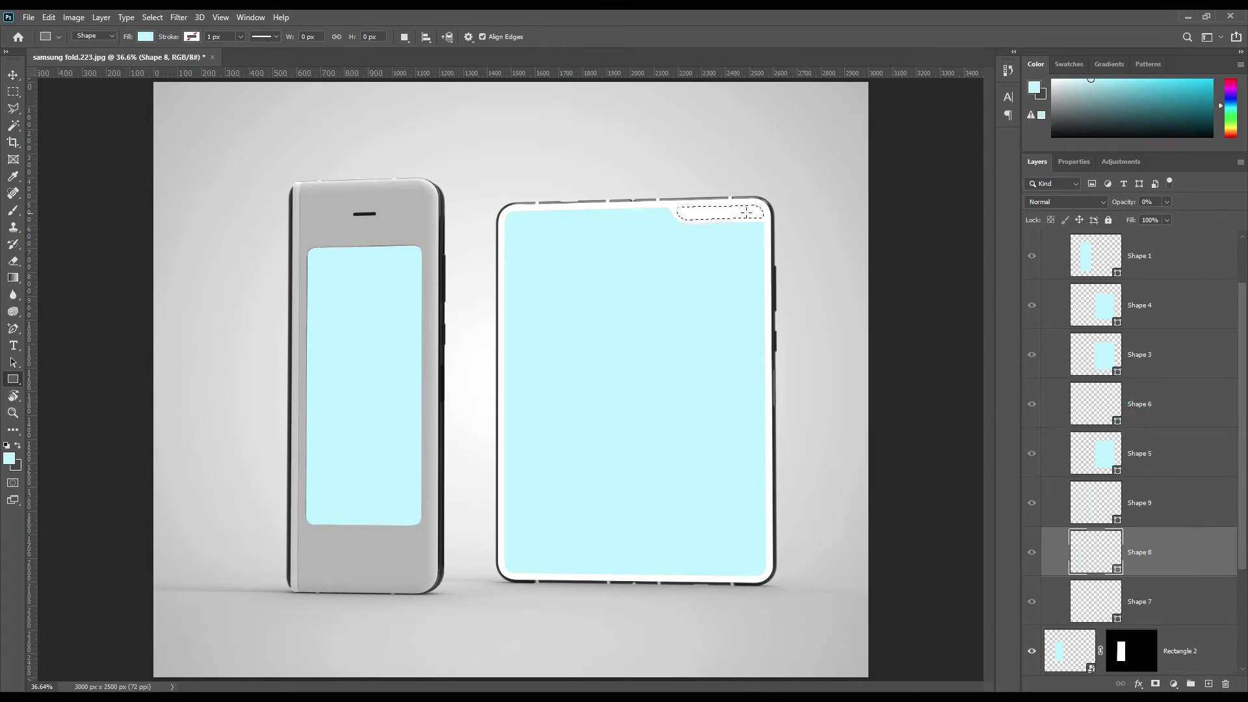
{"action": "scroll", "coordinate": [1040, 247], "scroll_direction": "up", "scroll_amount": 4}
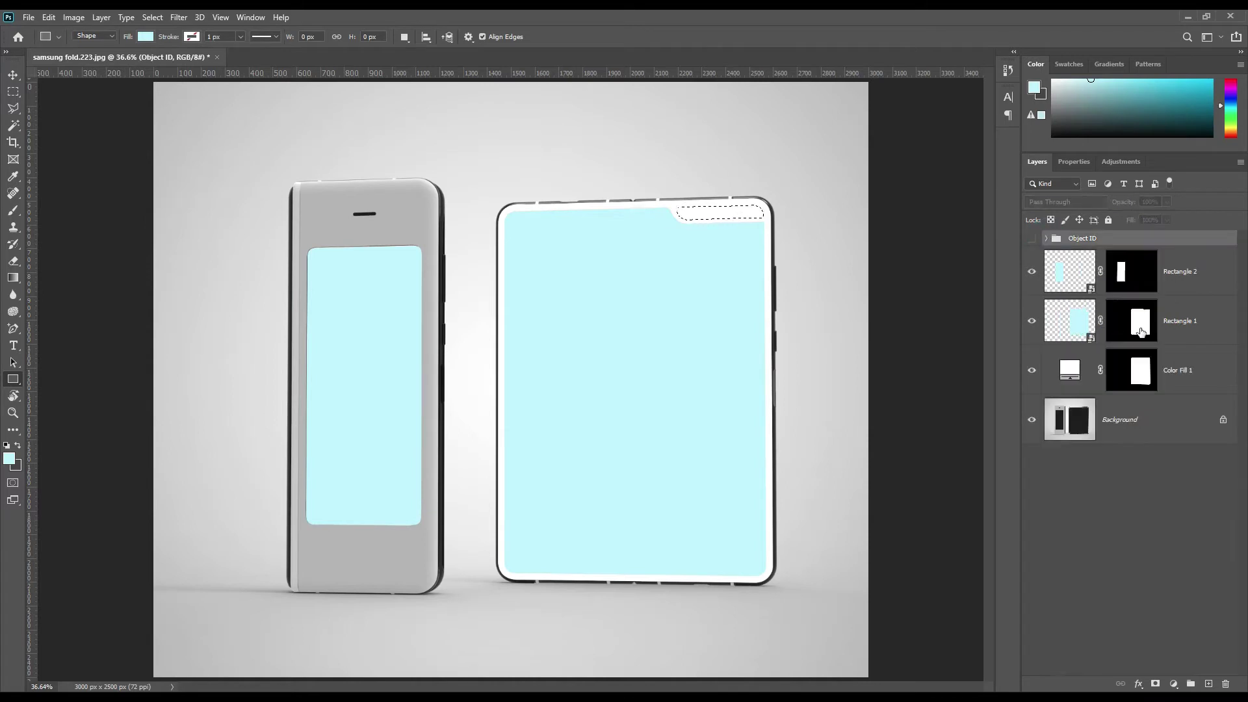
{"action": "left_click", "coordinate": [1142, 376]}
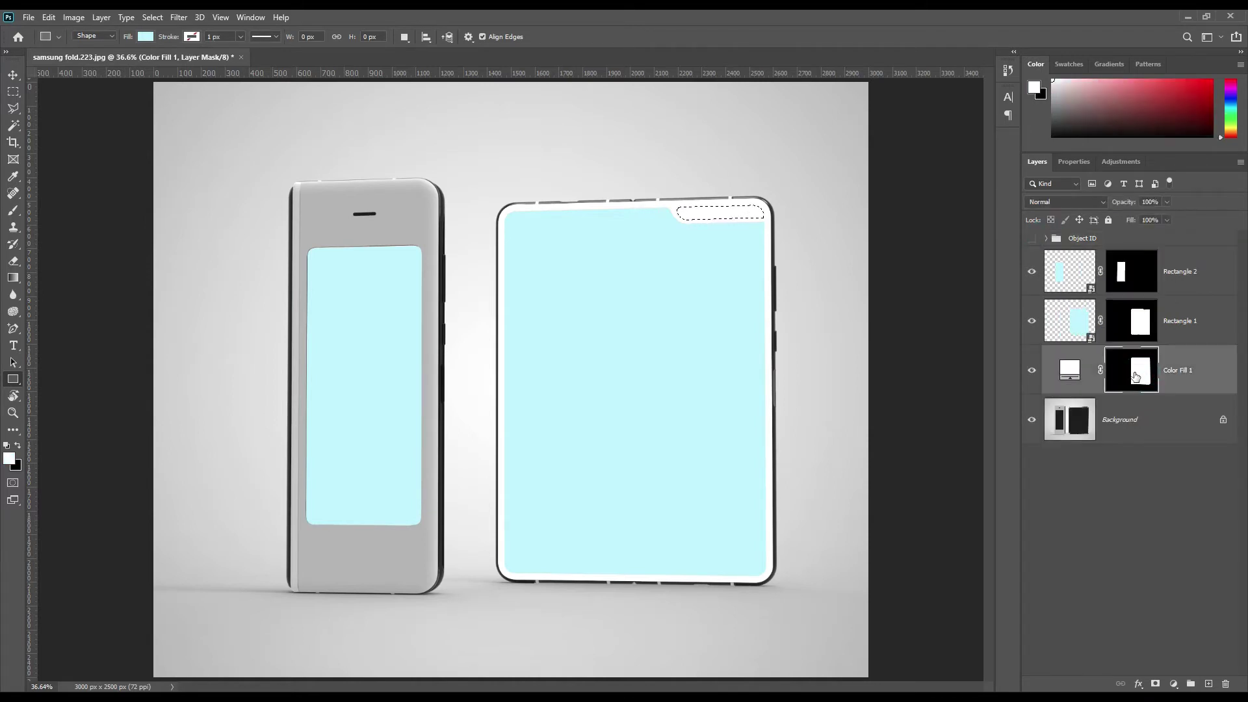
{"action": "left_click", "coordinate": [1140, 375]}
{"action": "key", "text": "ctrl+BackSpace"}
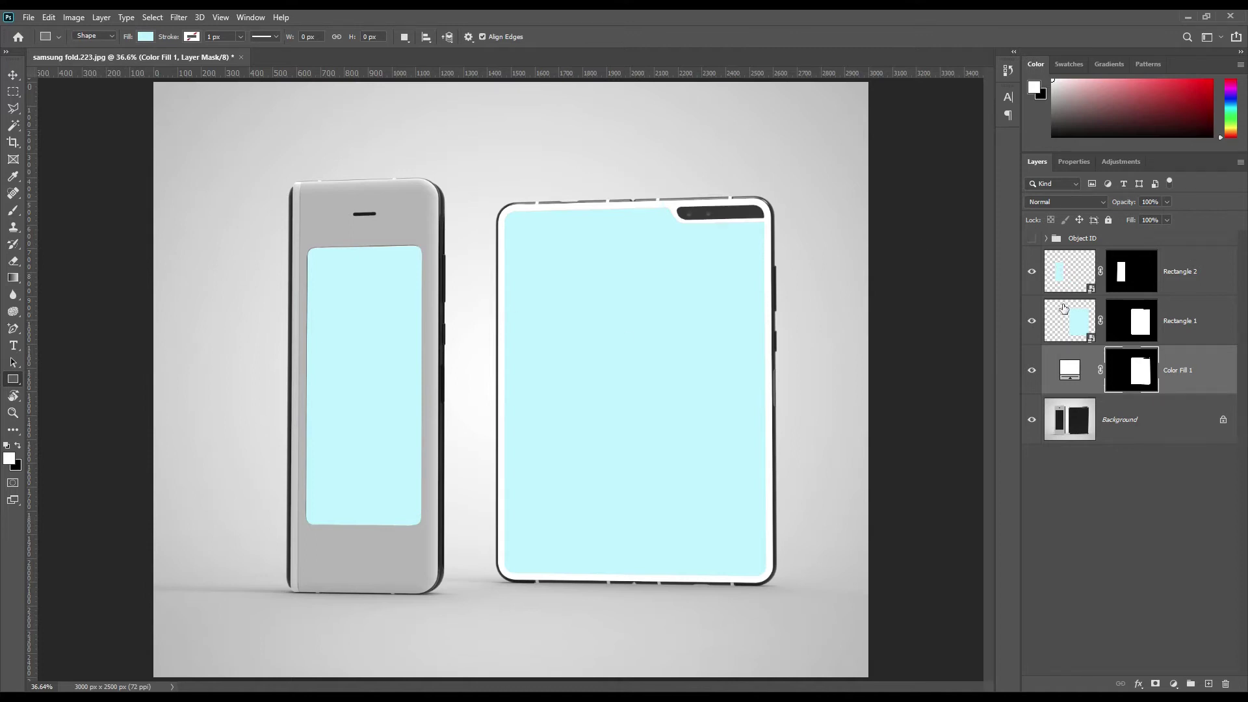
Load Shape 1 as a selection and add a white (ffffff) Solid Color fill layer above the Background for the folded phone's body
{"action": "left_click", "coordinate": [1045, 239]}
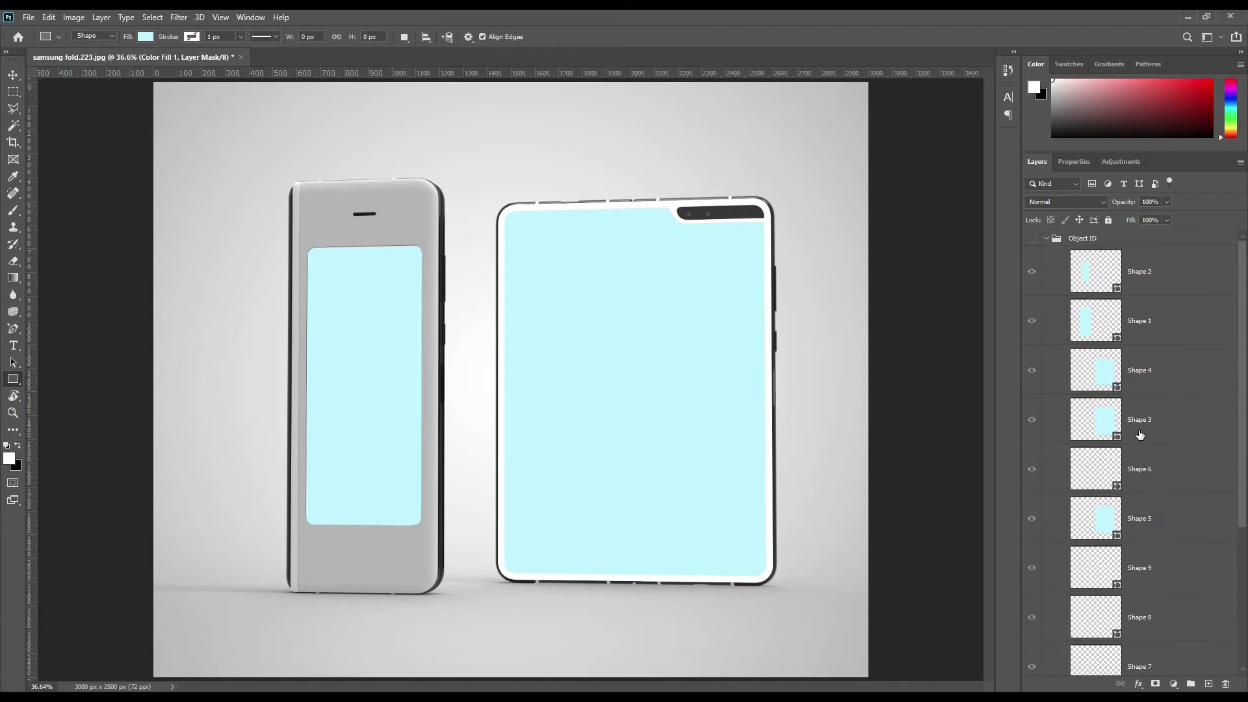
{"action": "left_click", "coordinate": [1114, 330], "text": "ctrl"}
{"action": "left_click", "coordinate": [1046, 238]}
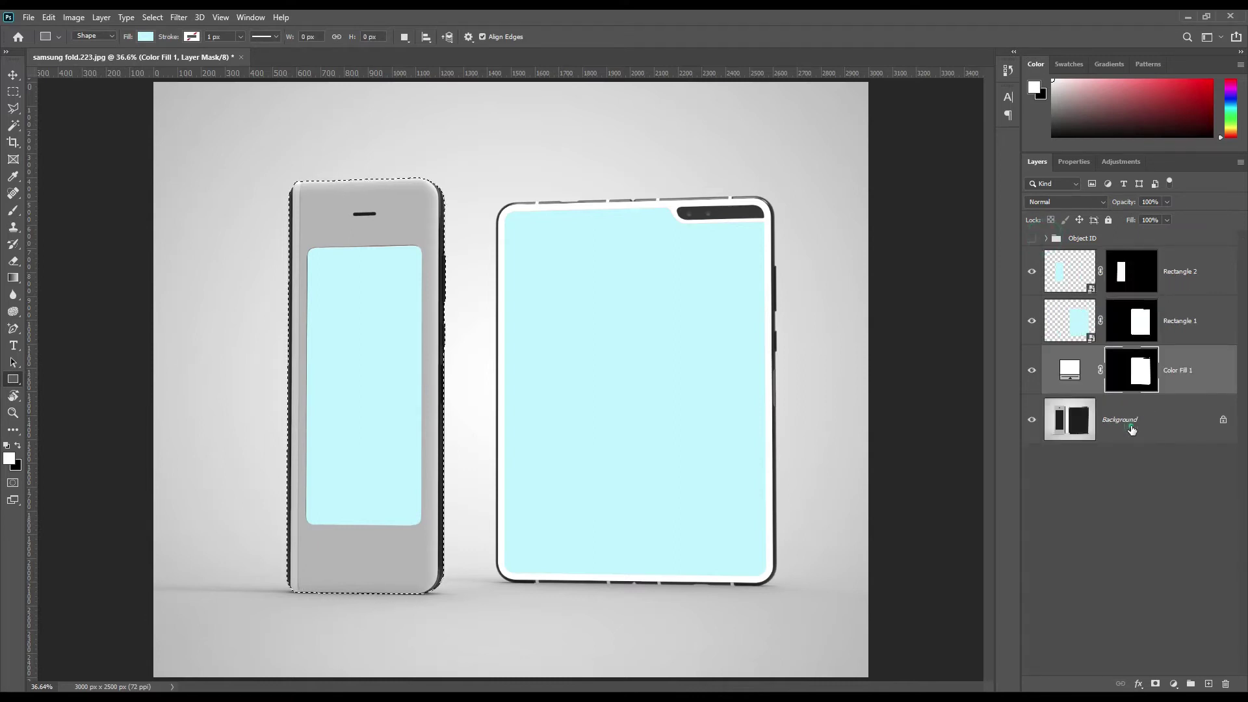
{"action": "left_click", "coordinate": [1128, 430]}
{"action": "left_click", "coordinate": [1173, 682]}
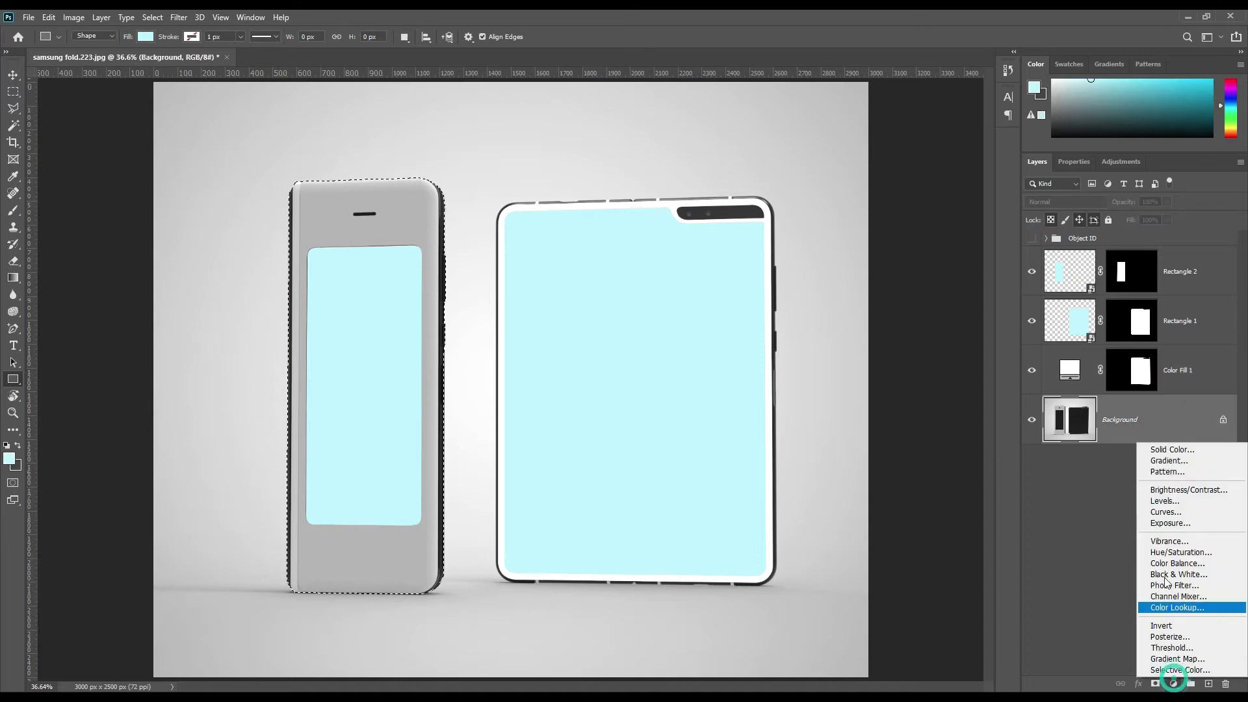
{"action": "left_click", "coordinate": [1172, 445]}
{"action": "mouse_move", "coordinate": [802, 366]}
{"action": "left_mouse_down"}
{"action": "mouse_move", "coordinate": [794, 374]}
{"action": "mouse_move", "coordinate": [786, 360]}
{"action": "left_mouse_up"}
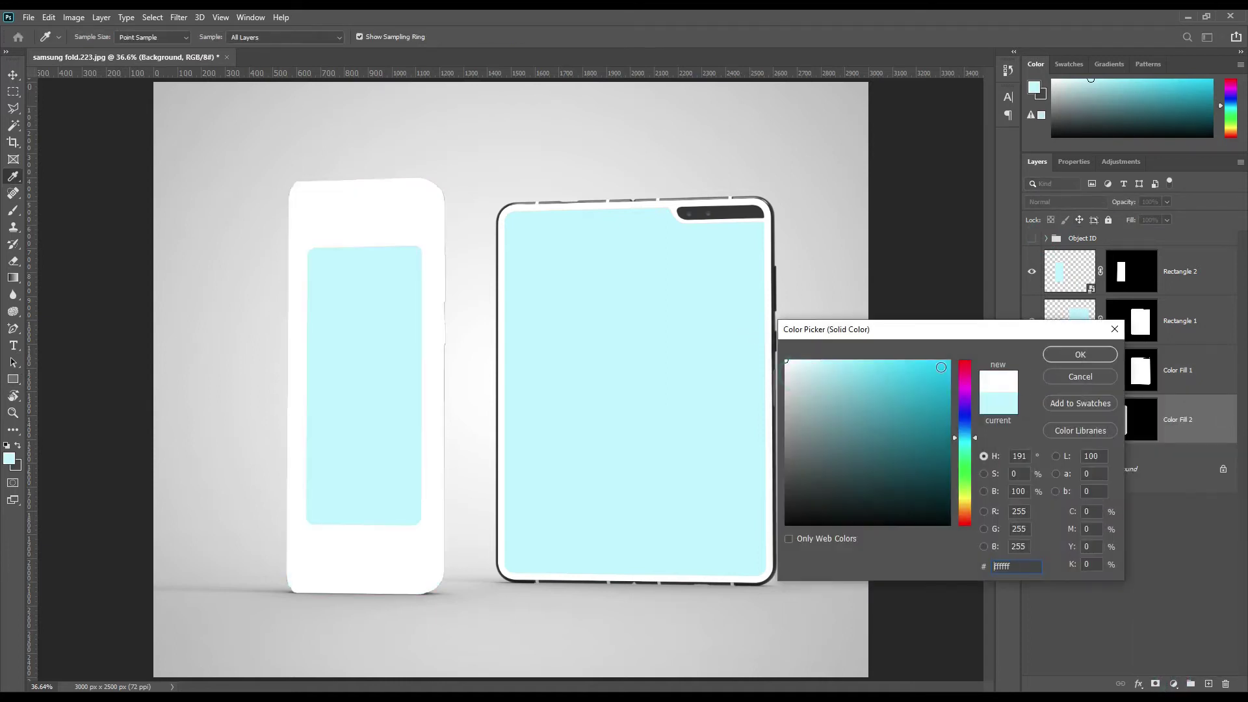
{"action": "left_click", "coordinate": [1080, 354]}
Combine Shapes 7, 8 and 9 into one selection, fill it with black on Color Fill 2's mask and deselect
{"action": "left_click", "coordinate": [1046, 237]}
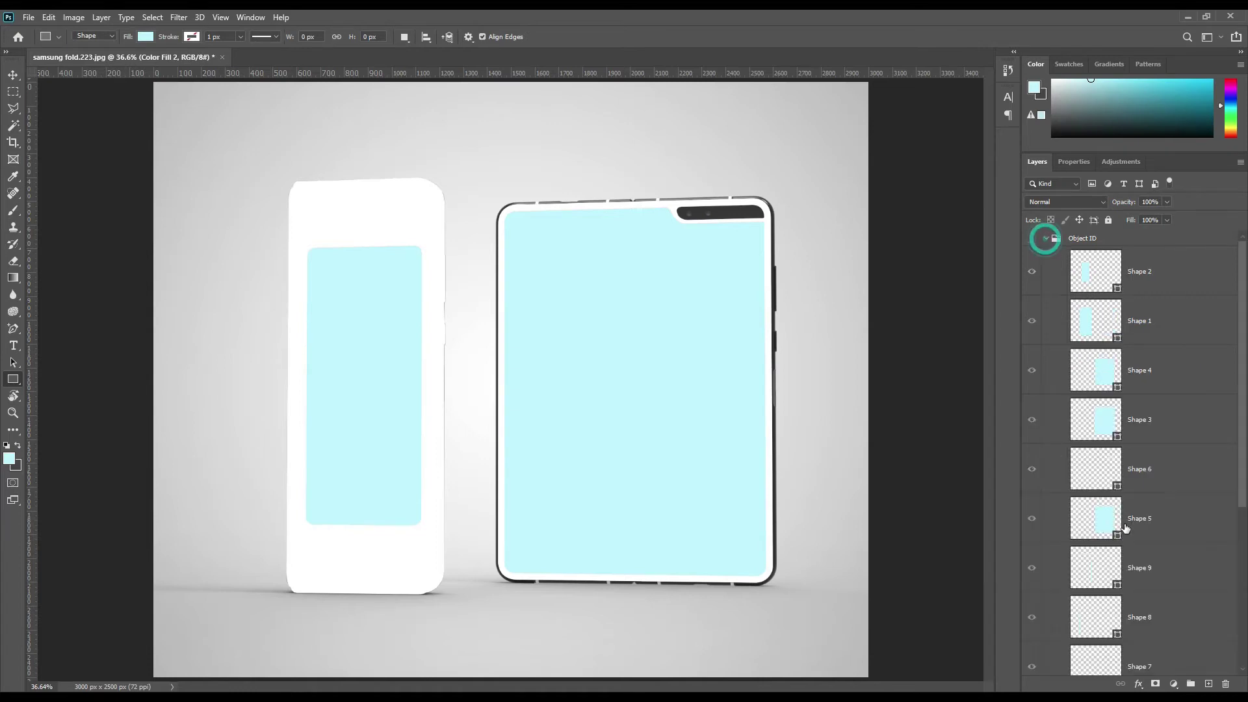
{"action": "scroll", "coordinate": [1154, 571], "scroll_direction": "down", "scroll_amount": 1}
{"action": "left_click", "coordinate": [1117, 618], "text": "ctrl"}
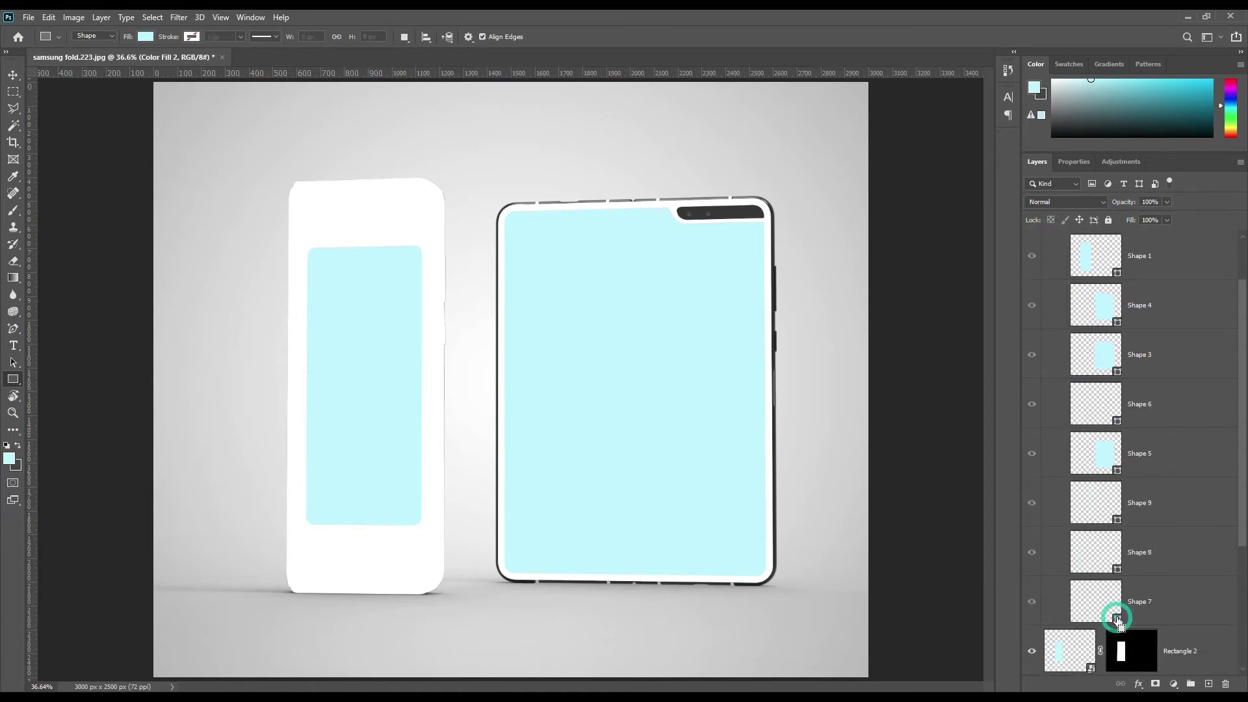
{"action": "left_click", "coordinate": [1117, 570], "text": "ctrl+shift"}
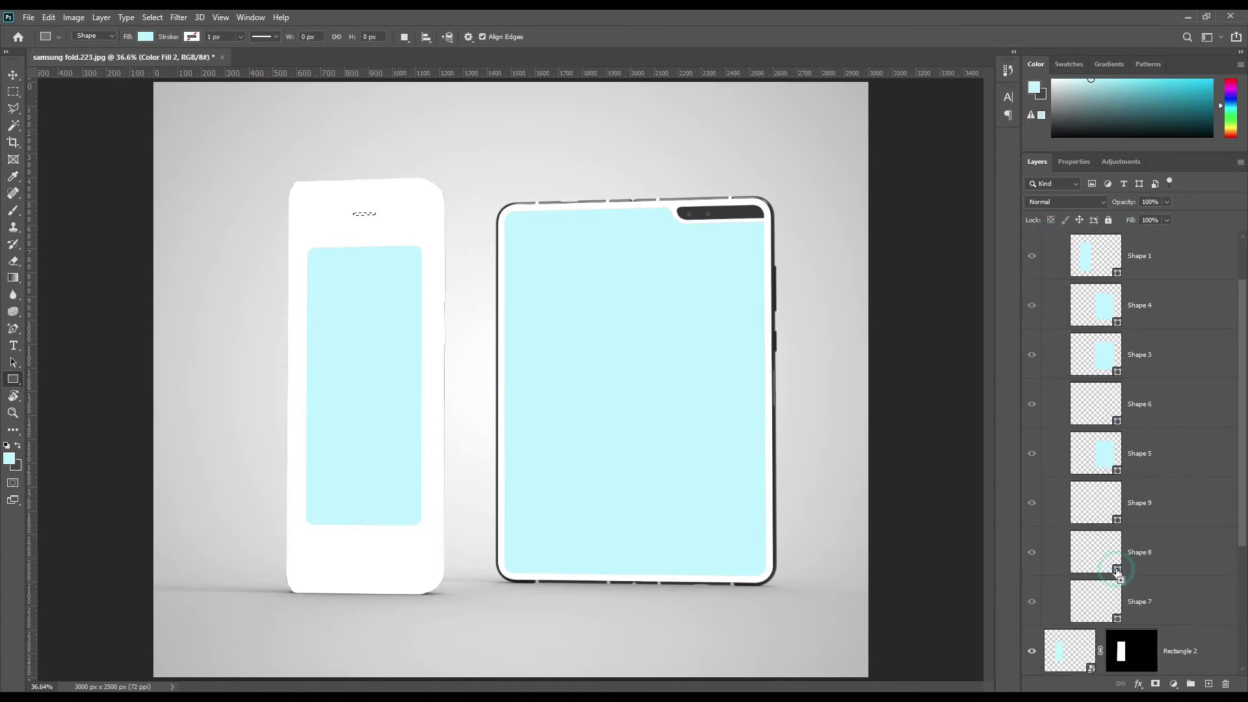
{"action": "left_click", "coordinate": [1115, 524], "text": "ctrl+shift"}
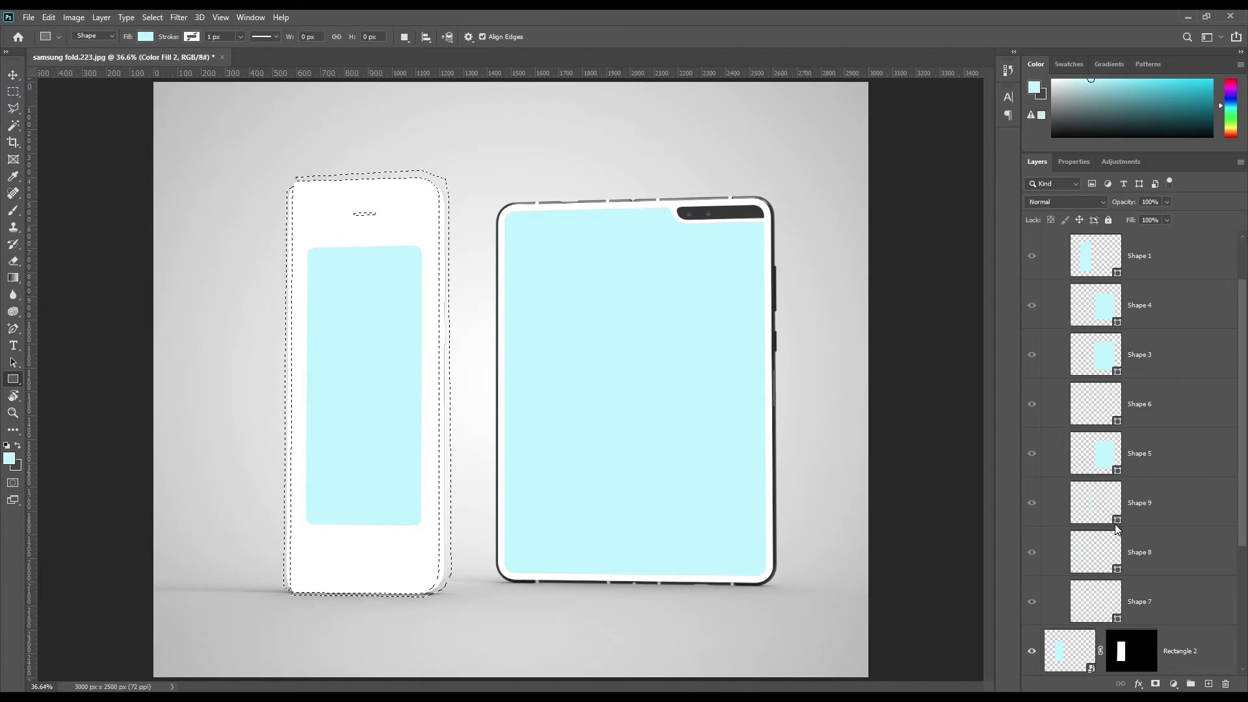
{"action": "scroll", "coordinate": [1070, 334], "scroll_direction": "up", "scroll_amount": 2}
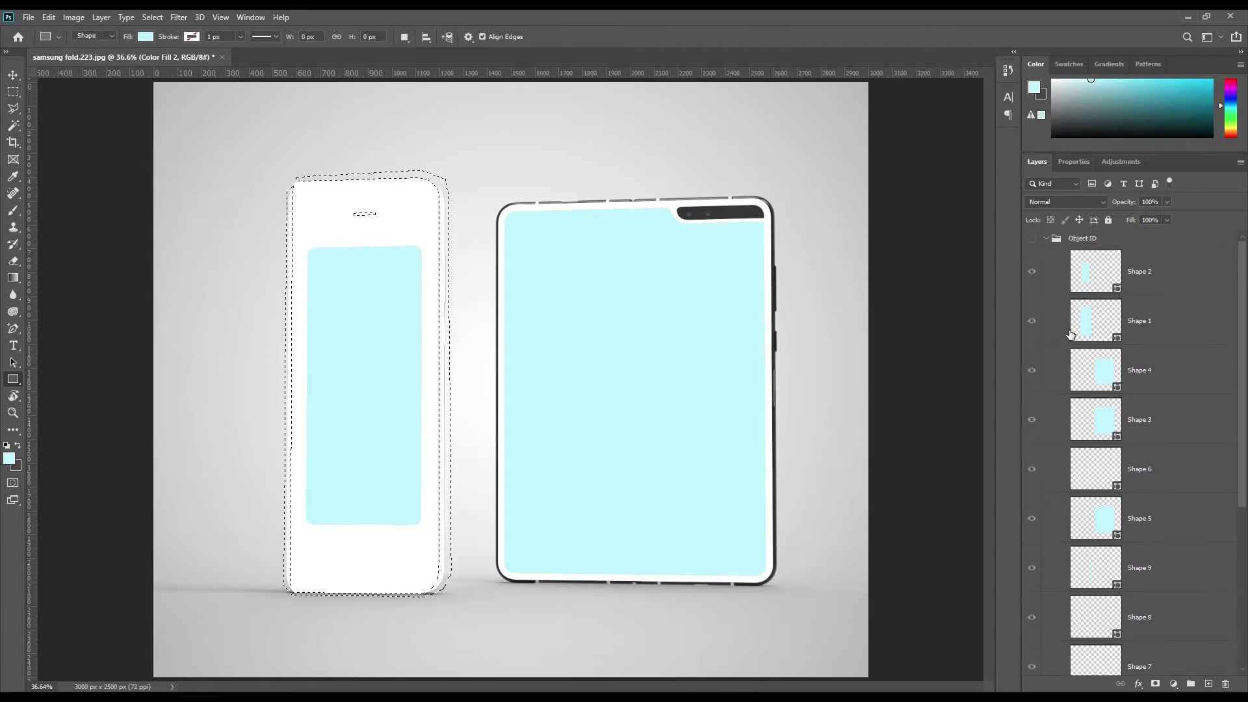
{"action": "left_click", "coordinate": [1046, 238]}
{"action": "left_click", "coordinate": [1123, 421]}
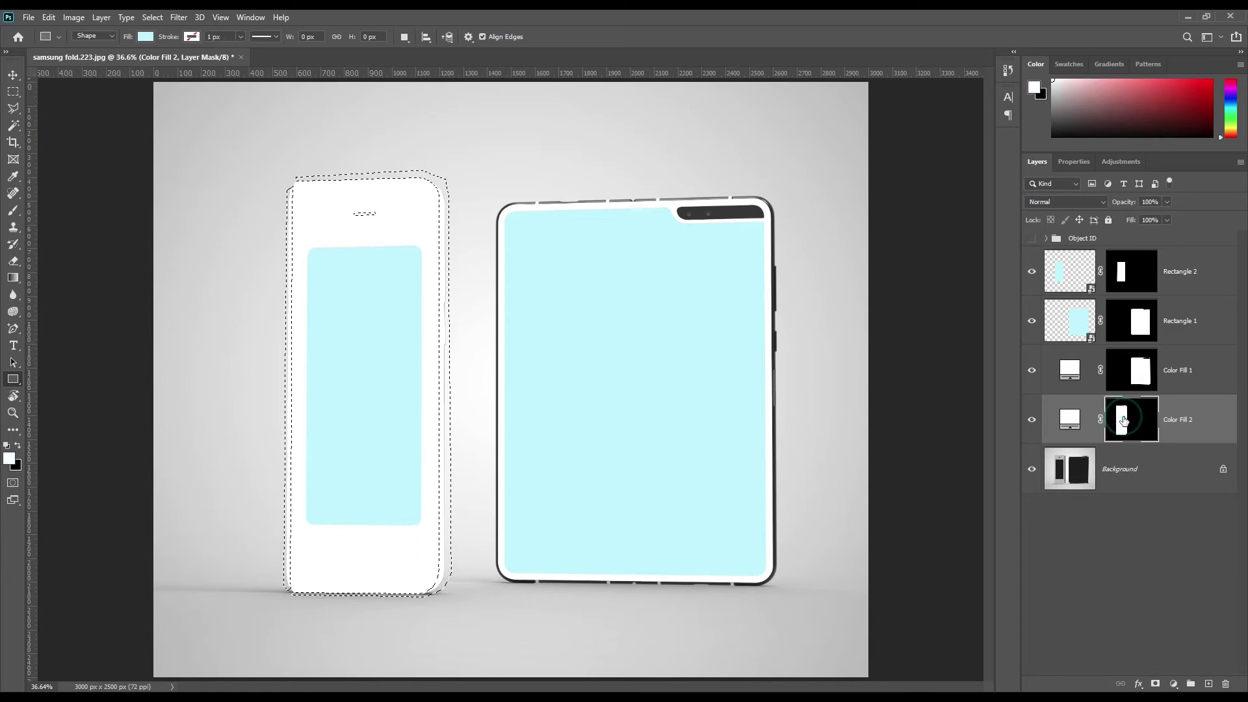
{"action": "key", "text": "ctrl+BackSpace"}
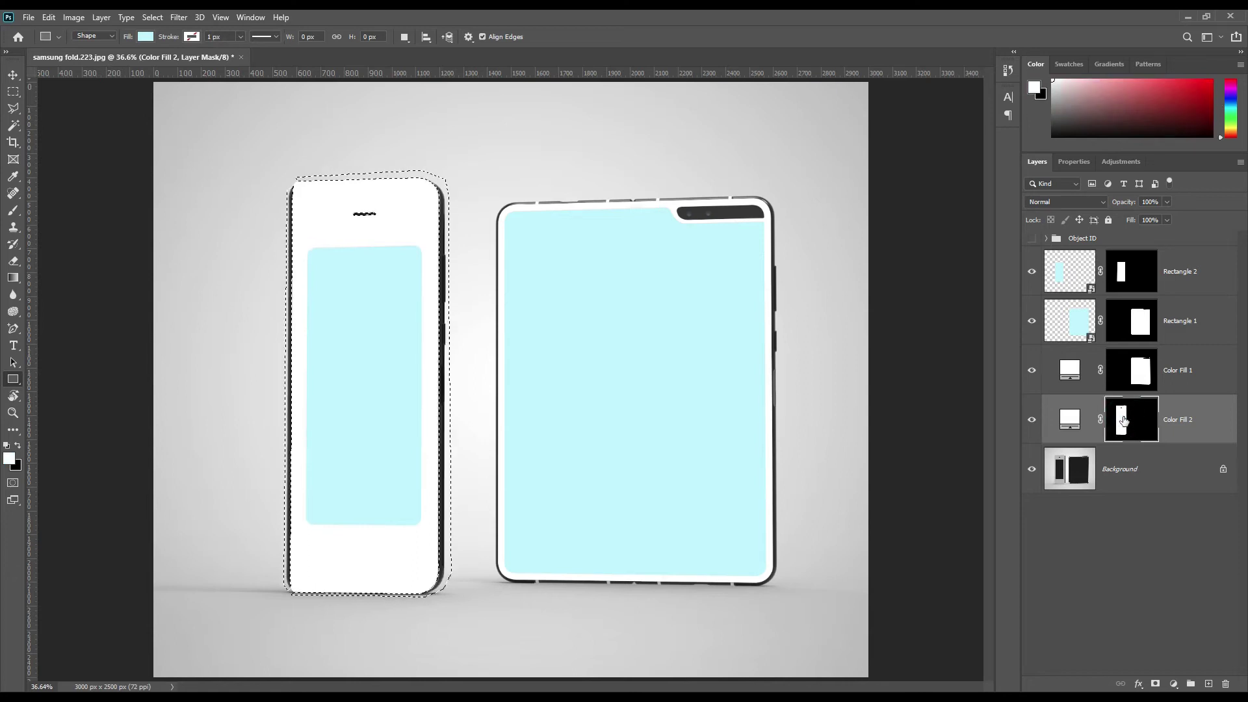
{"action": "key", "text": "ctrl+d"}
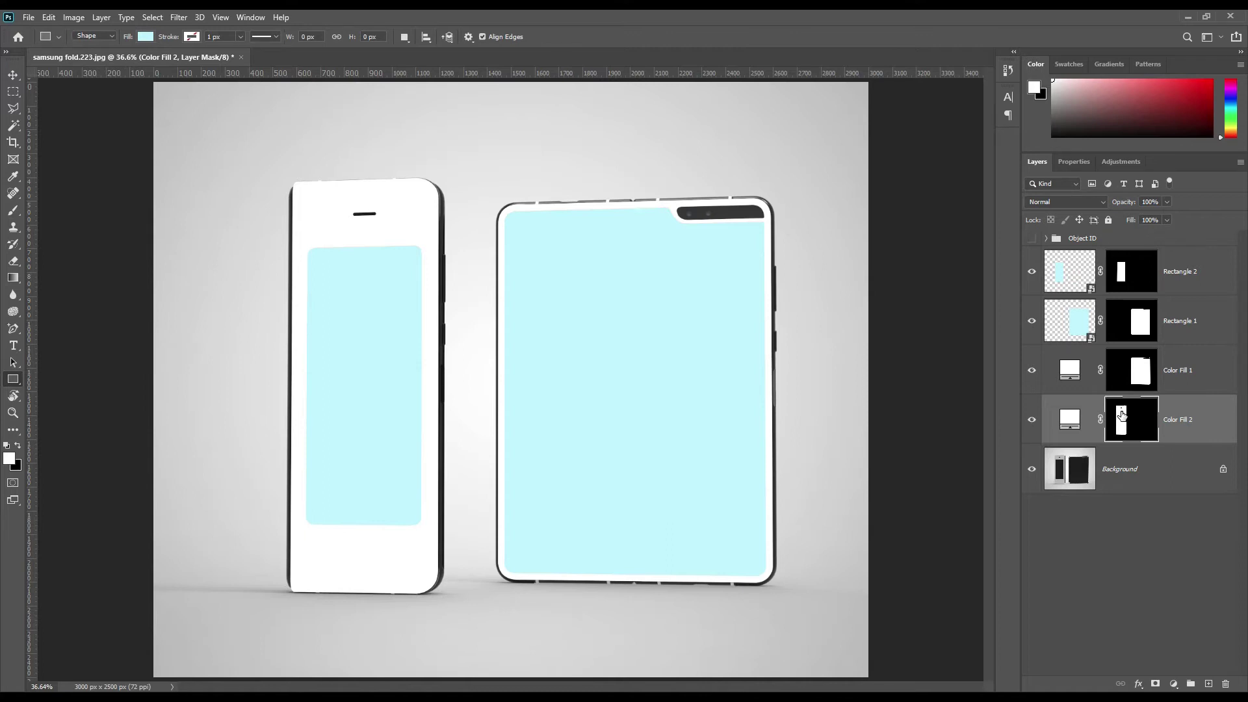
Label the Rectangle 2, Rectangle 1, Color Fill 1 and Color Fill 2 layers red
{"action": "right_click", "coordinate": [1175, 272]}
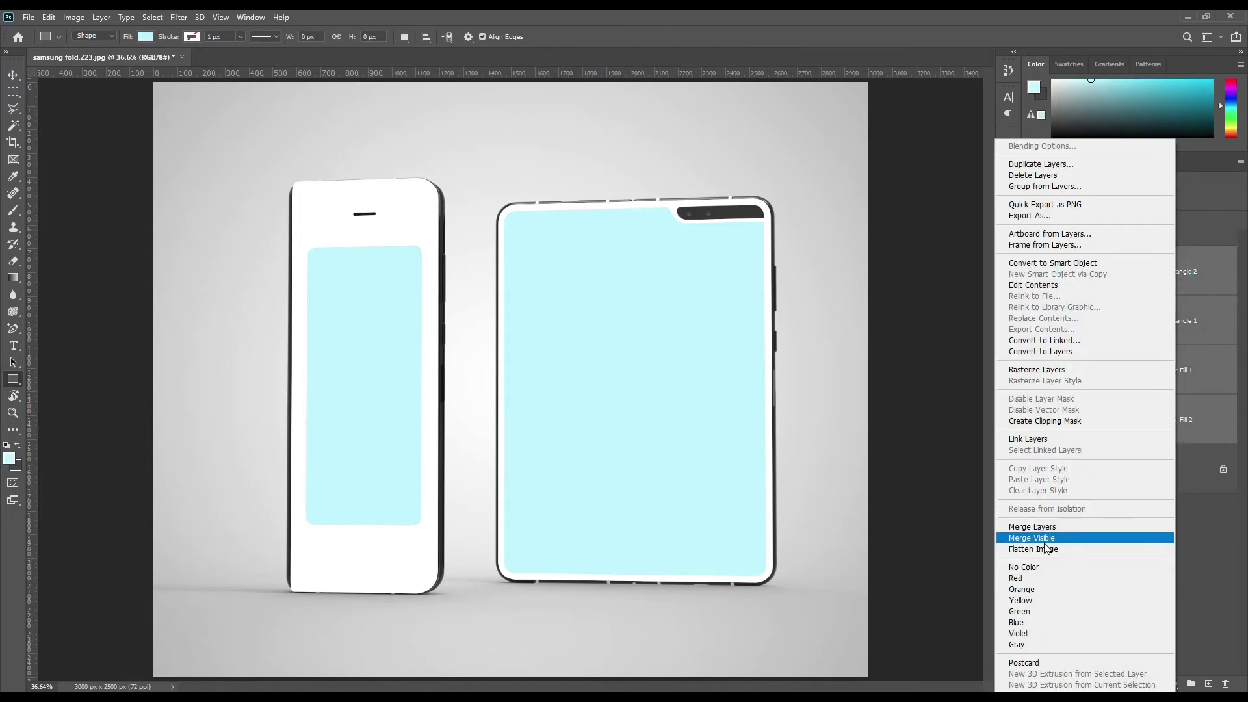
{"action": "left_click", "coordinate": [1043, 578]}
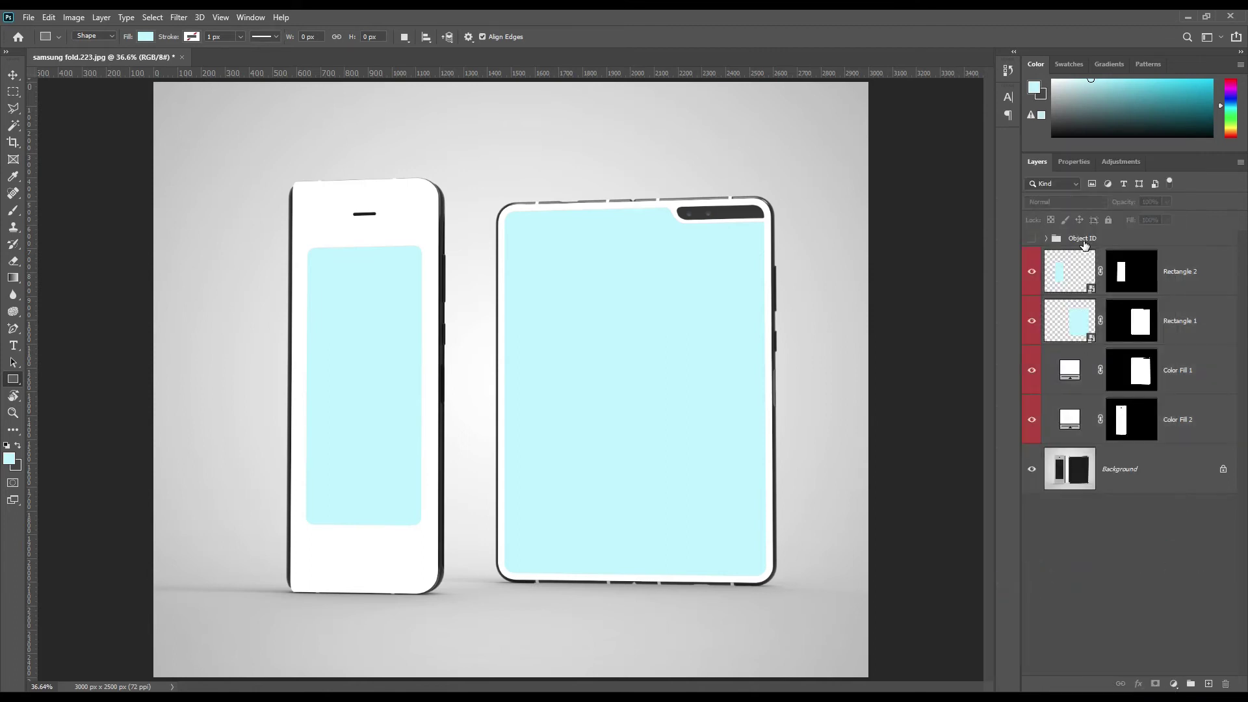
Open Rectangle 1's smart object, bring in the leaf photo and scale it to about 49% so it fills the canvas
{"action": "double_click", "coordinate": [1090, 338]}
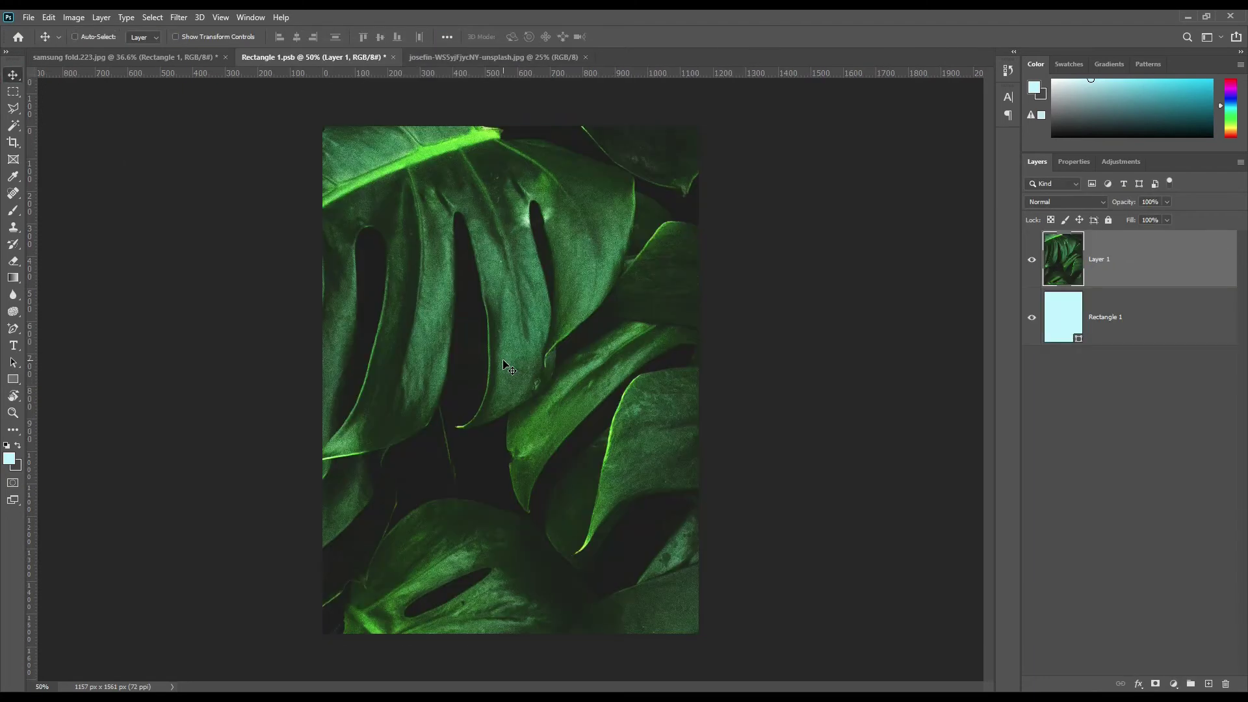
{"action": "key", "text": "ctrl+t"}
{"action": "key", "text": "ctrl+minus"}
{"action": "left_click_drag", "start_coordinate": [482, 509], "coordinate": [521, 510]}
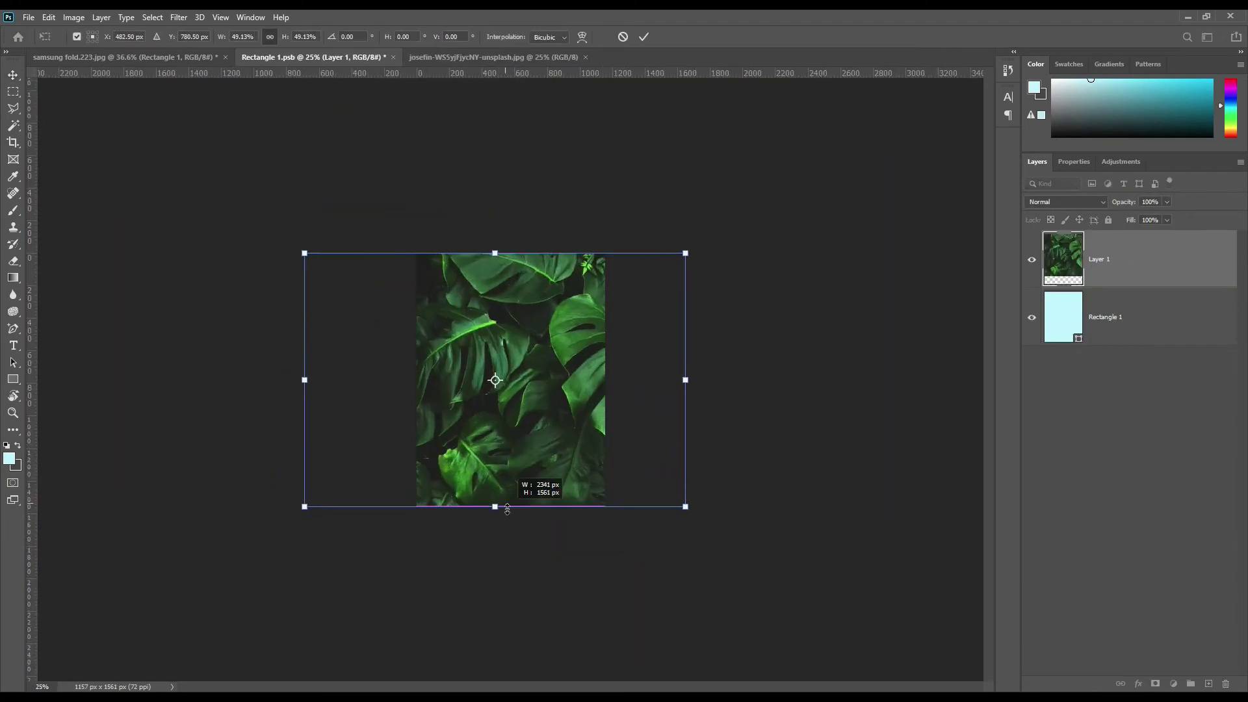
{"action": "key", "text": "ctrl+0"}
{"action": "key", "text": "Return"}
Add white text over the leaf photo in AvantGarde Md BT with Auto leading, reading SAMSUNG on one line and FOLD MOCKUP on the next
{"action": "left_click", "coordinate": [13, 345]}
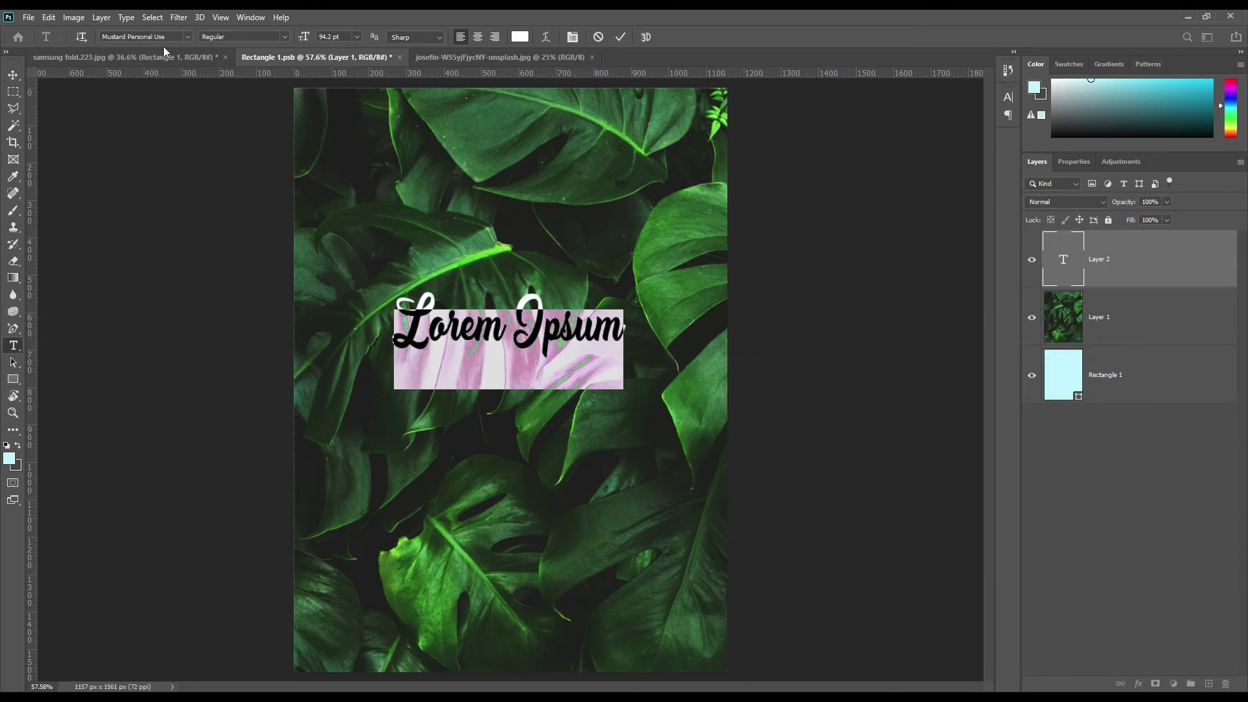
{"action": "left_click", "coordinate": [188, 37]}
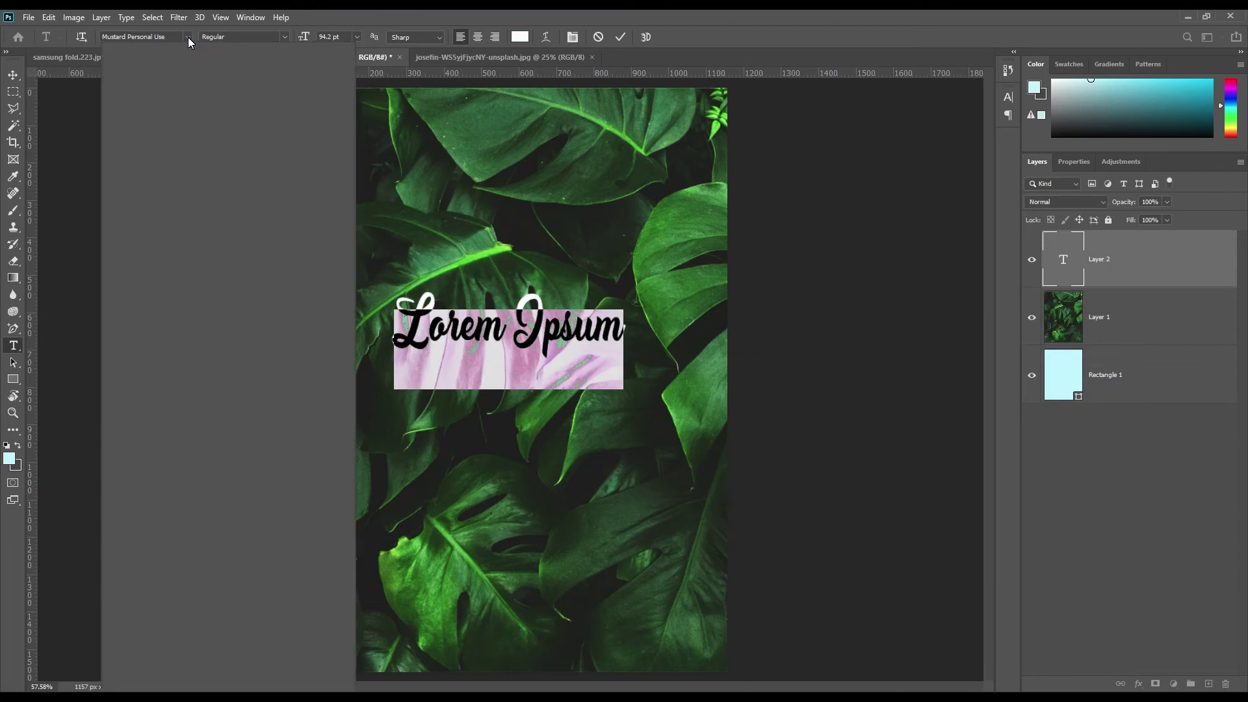
{"action": "type", "text": "AvantGarde Md BT"}
{"action": "key", "text": "Return"}
{"action": "type", "text": "SAMSUNG"}
{"action": "key", "text": "Return"}
{"action": "key", "text": "Return"}
{"action": "type", "text": "FOLD"}
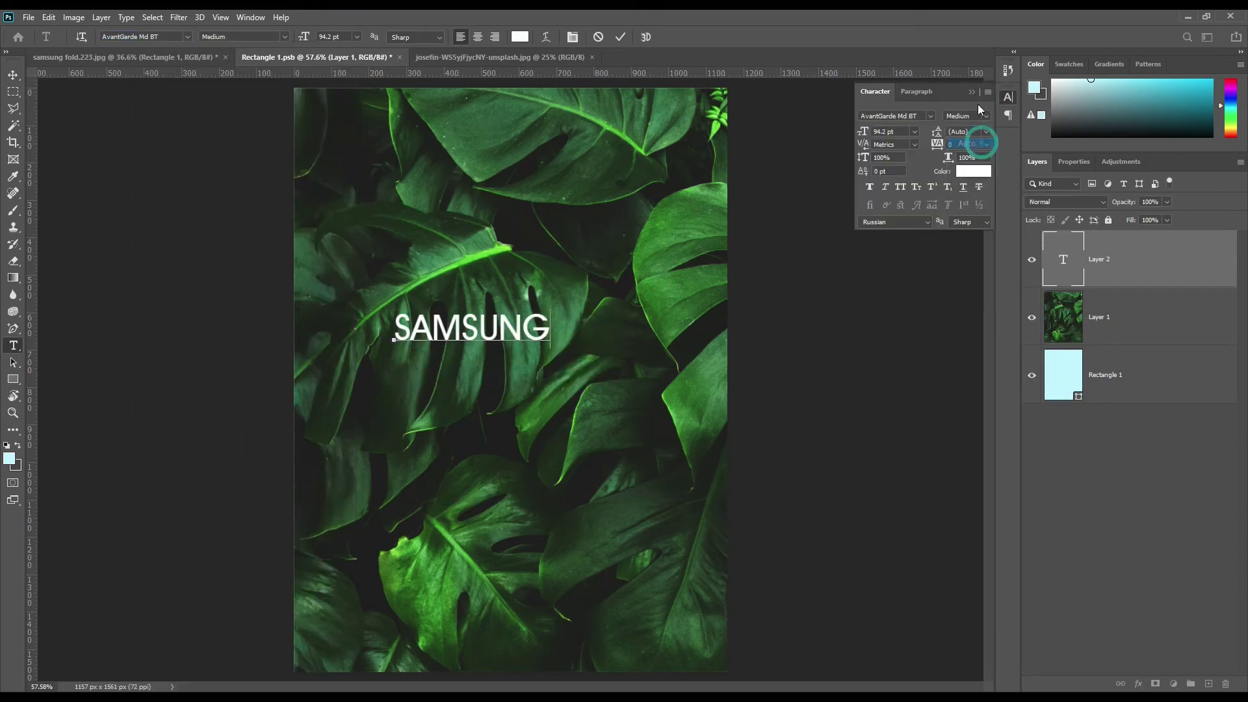
{"action": "type", "text": "FOL"}
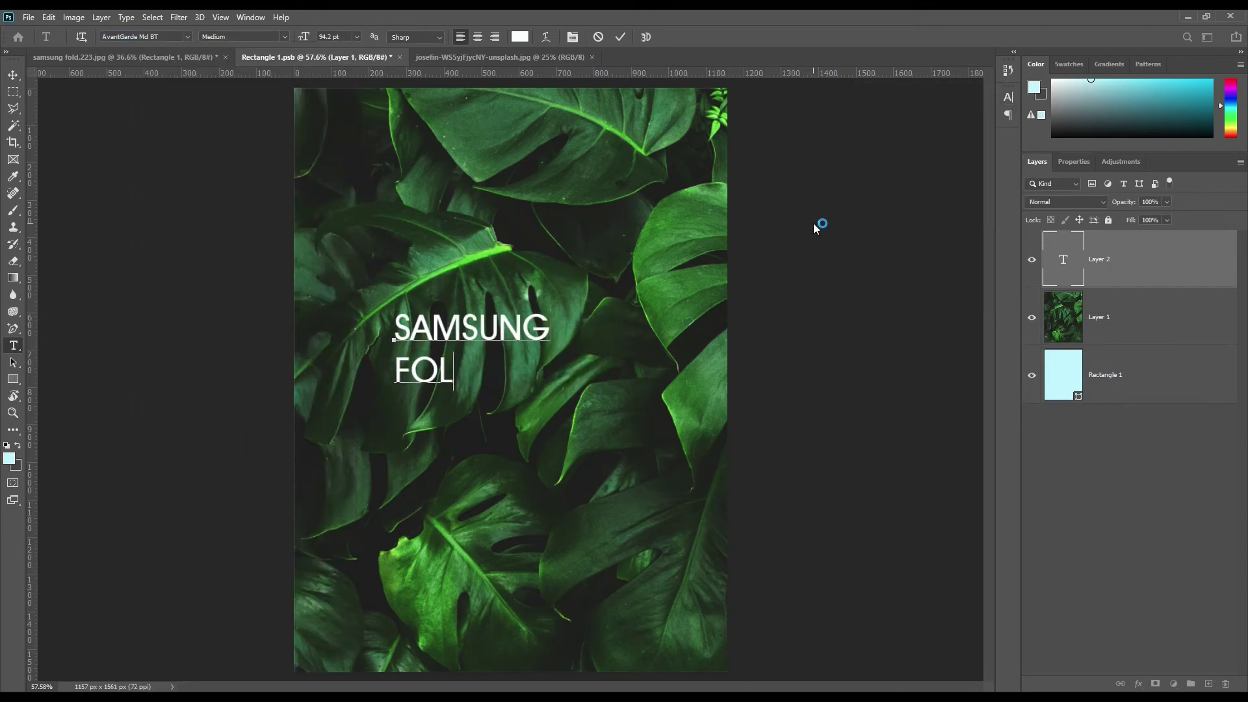
{"action": "type", "text": "D MOCKUP"}
{"action": "key", "text": "ctrl+Return"}
Put MOCKUP on its own line, make SAMSUNG FOLD larger, tighten the leading and place the title lower on the leaf photo
{"action": "left_click", "coordinate": [489, 372]}
{"action": "key", "text": "Return"}
{"action": "left_click_drag", "start_coordinate": [487, 371], "coordinate": [394, 327]}
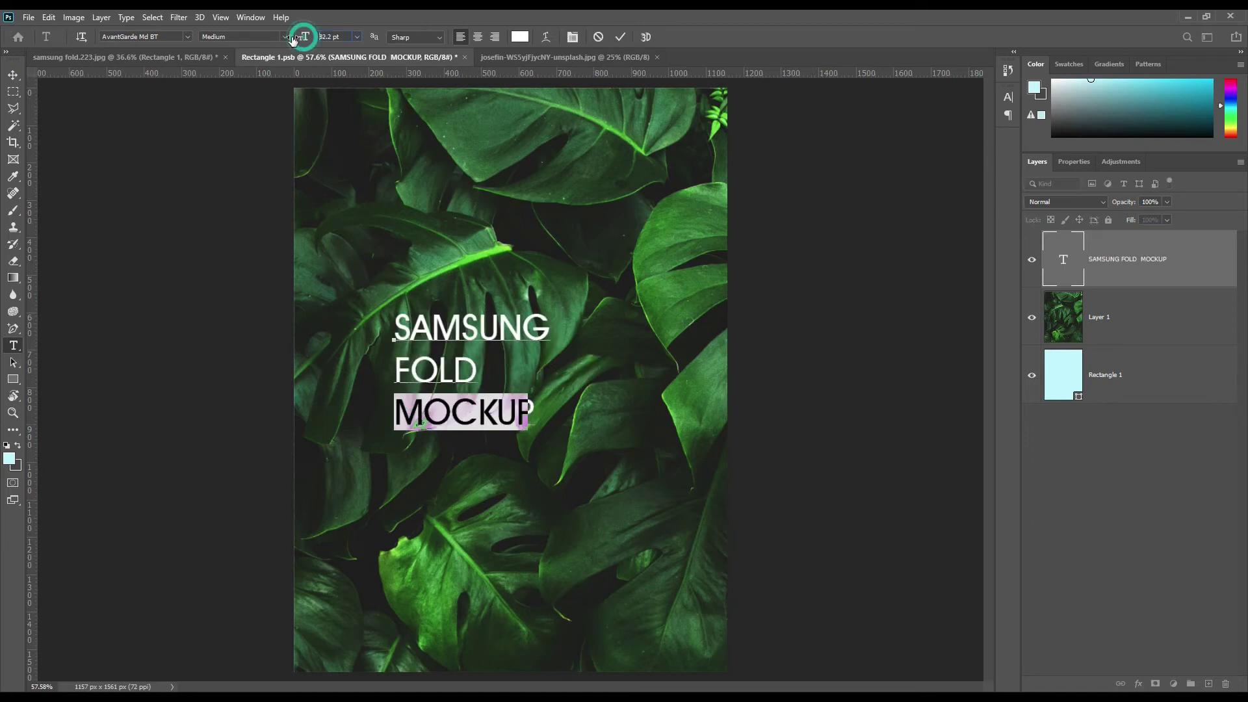
{"action": "left_click", "coordinate": [620, 37]}
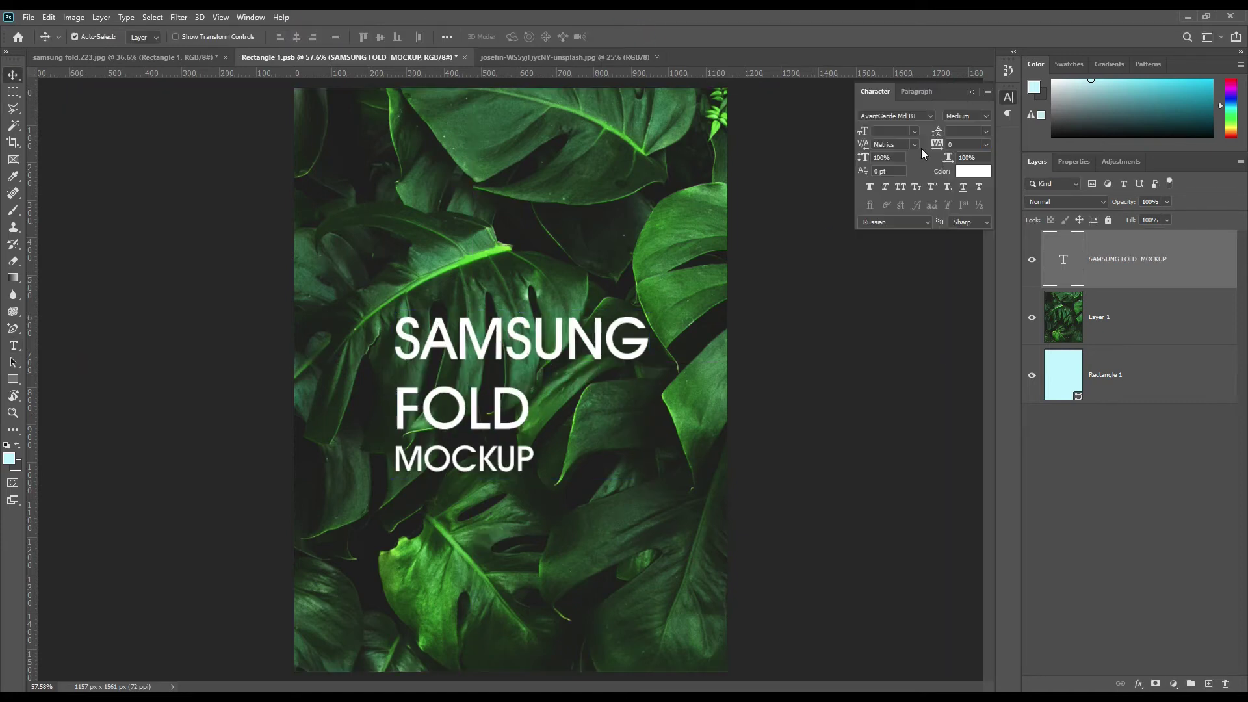
{"action": "scroll", "coordinate": [949, 135], "scroll_direction": "up", "scroll_amount": 3}
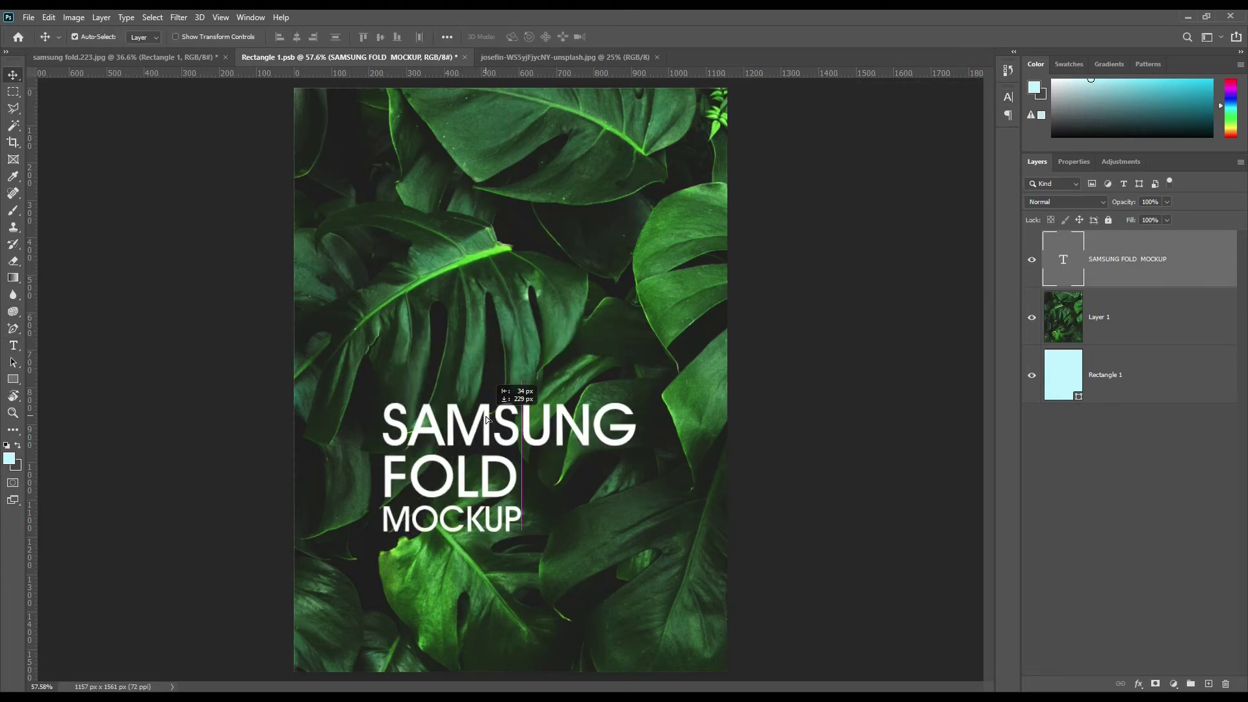
Add the white text 12:00am above the title, with the am smaller than the digits
{"action": "mouse_move", "coordinate": [301, 37]}
{"action": "left_mouse_down"}
{"action": "mouse_move", "coordinate": [342, 44]}
{"action": "mouse_move", "coordinate": [288, 37]}
{"action": "left_mouse_up"}
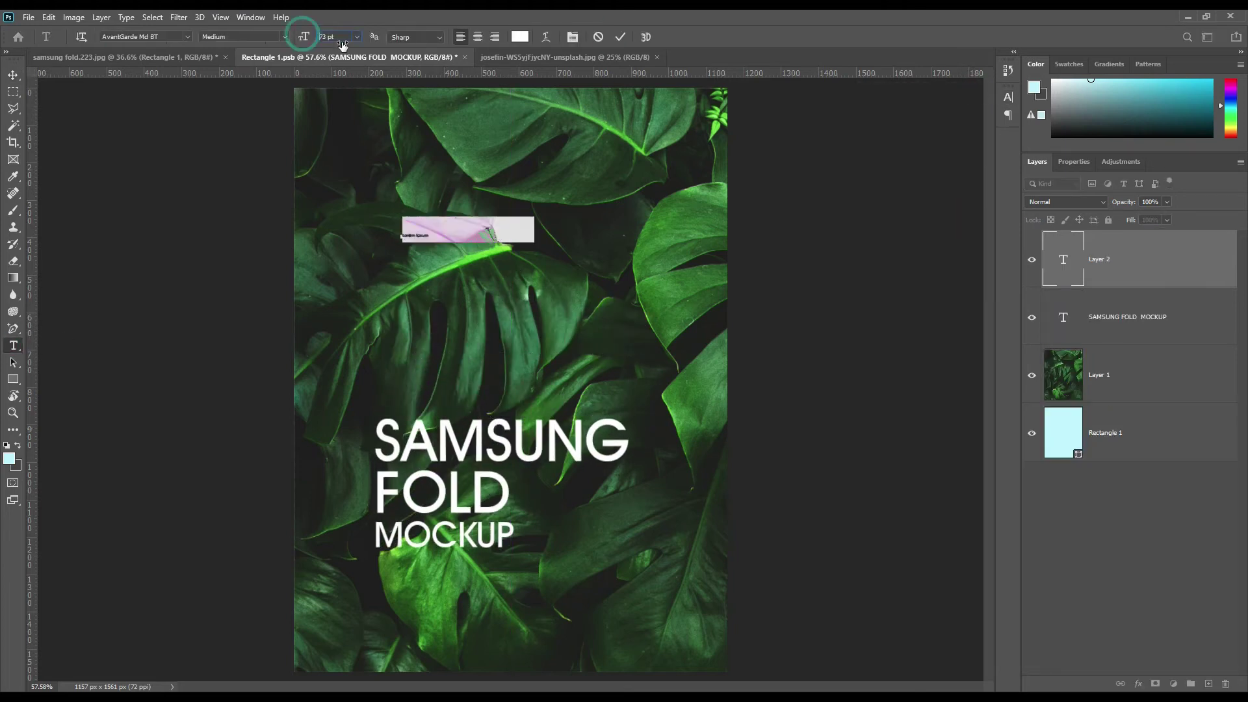
{"action": "type", "text": "12:00AM"}
{"action": "key", "text": "BackSpace"}
{"action": "key", "text": "BackSpace"}
{"action": "type", "text": "am"}
{"action": "key", "text": "shift+Left"}
{"action": "key", "text": "shift+Left"}
{"action": "left_click", "coordinate": [284, 36]}
Enlarge the 12:00am text and line up its left edge with the SAMSUNG FOLD MOCKUP title
{"action": "left_click", "coordinate": [13, 75]}
{"action": "key", "text": "ctrl+t"}
{"action": "left_click_drag", "start_coordinate": [501, 243], "coordinate": [610, 275]}
{"action": "key", "text": "Return"}
{"action": "left_click_drag", "start_coordinate": [540, 220], "coordinate": [511, 220]}
Add the text 20,monday,2020 directly below the time and scale it to about 162% so it matches the time's width
{"action": "key", "text": "t"}
{"action": "left_click", "coordinate": [400, 301]}
{"action": "left_click", "coordinate": [399, 301]}
{"action": "type", "text": "20,monday,2020"}
{"action": "key", "text": "ctrl+Return"}
{"action": "key", "text": "ctrl+t"}
{"action": "left_click_drag", "start_coordinate": [525, 303], "coordinate": [580, 305]}
{"action": "left_click_drag", "start_coordinate": [520, 301], "coordinate": [578, 298]}
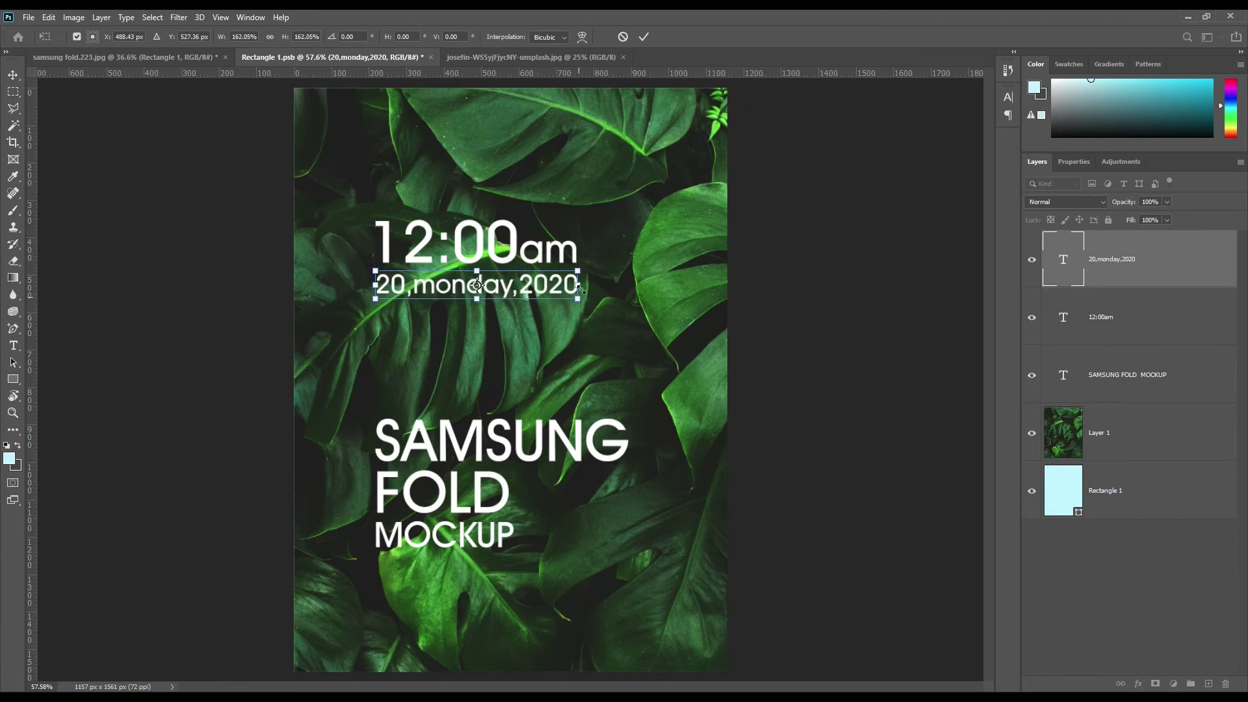
{"action": "left_click", "coordinate": [644, 36]}
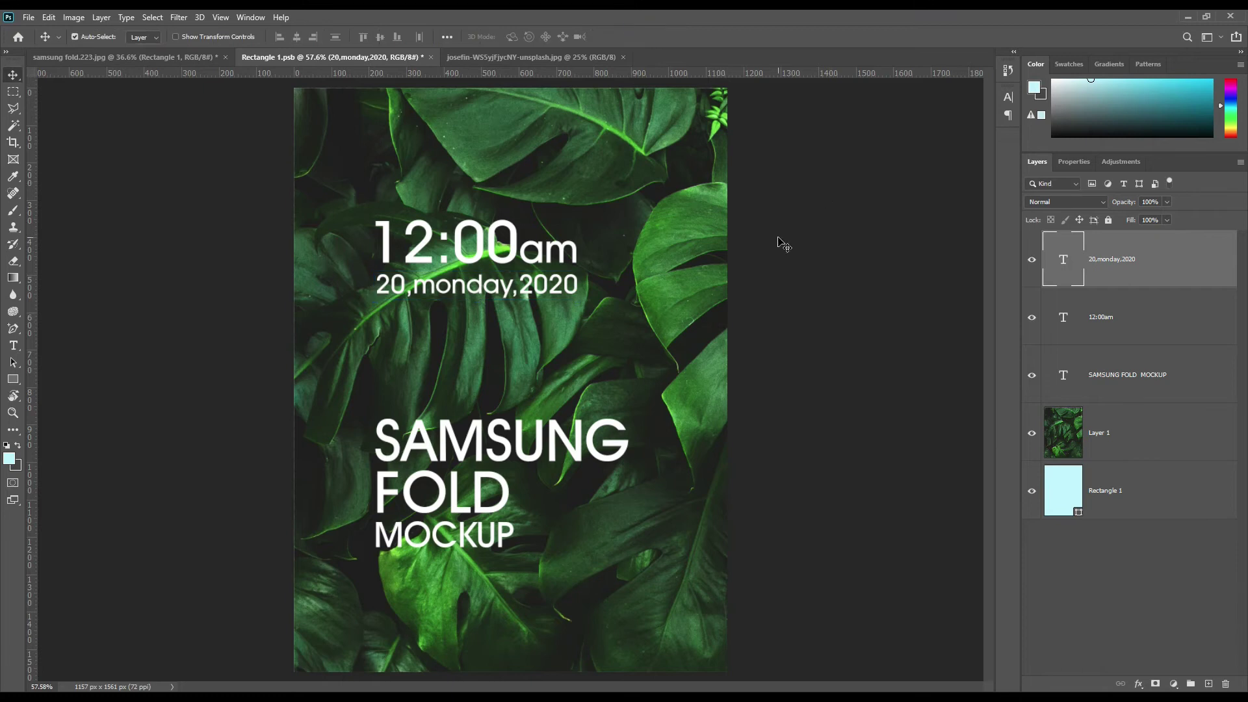
Save Rectangle 1's smart object and return to the mockup document
{"action": "key", "text": "ctrl+0"}
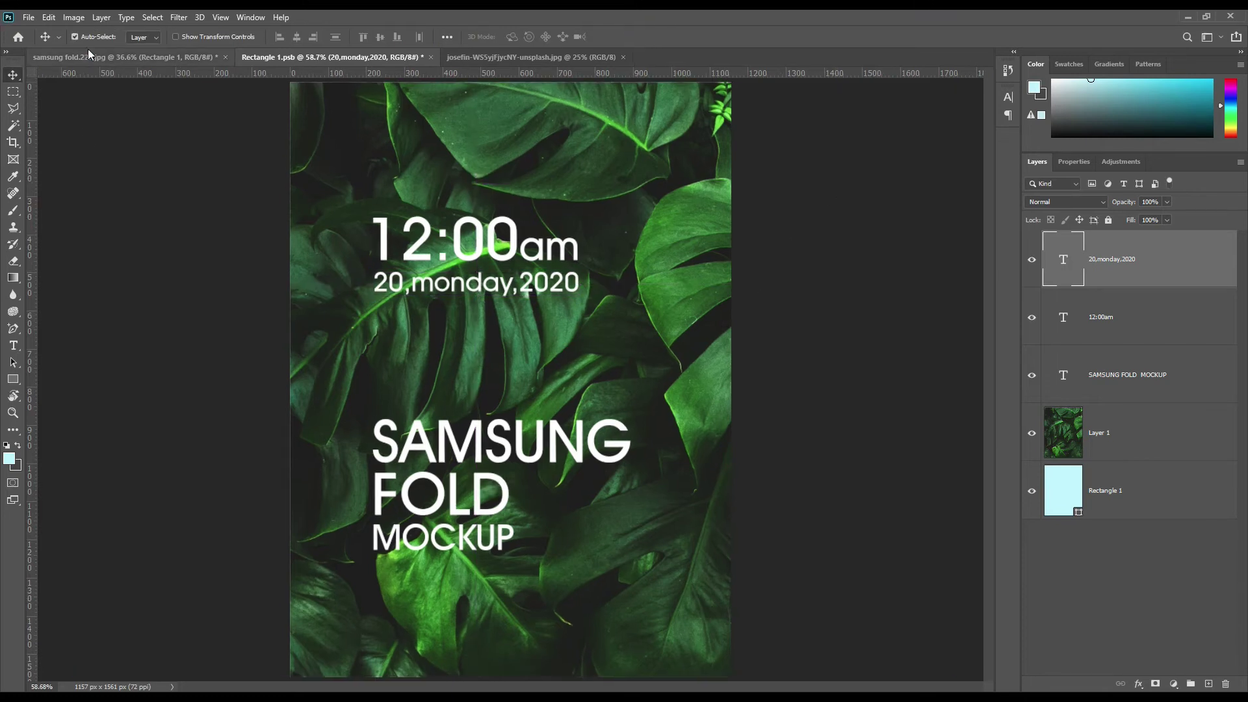
{"action": "left_click", "coordinate": [28, 18]}
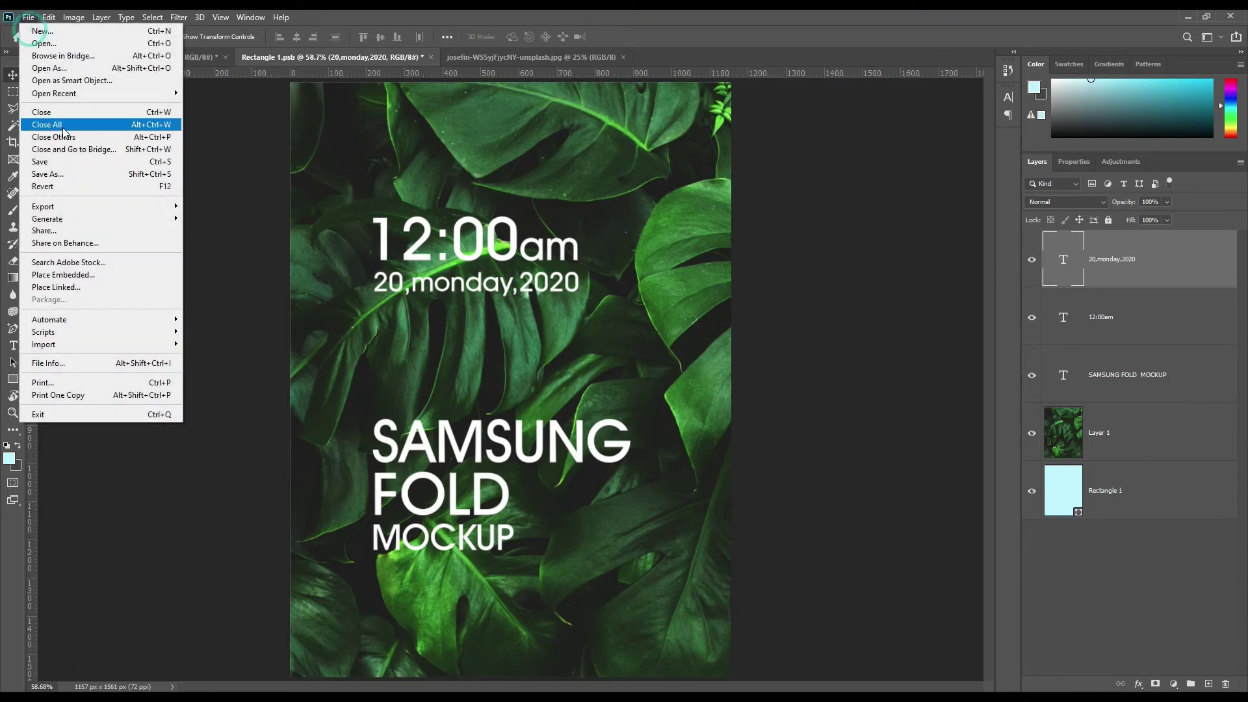
{"action": "left_click", "coordinate": [73, 165]}
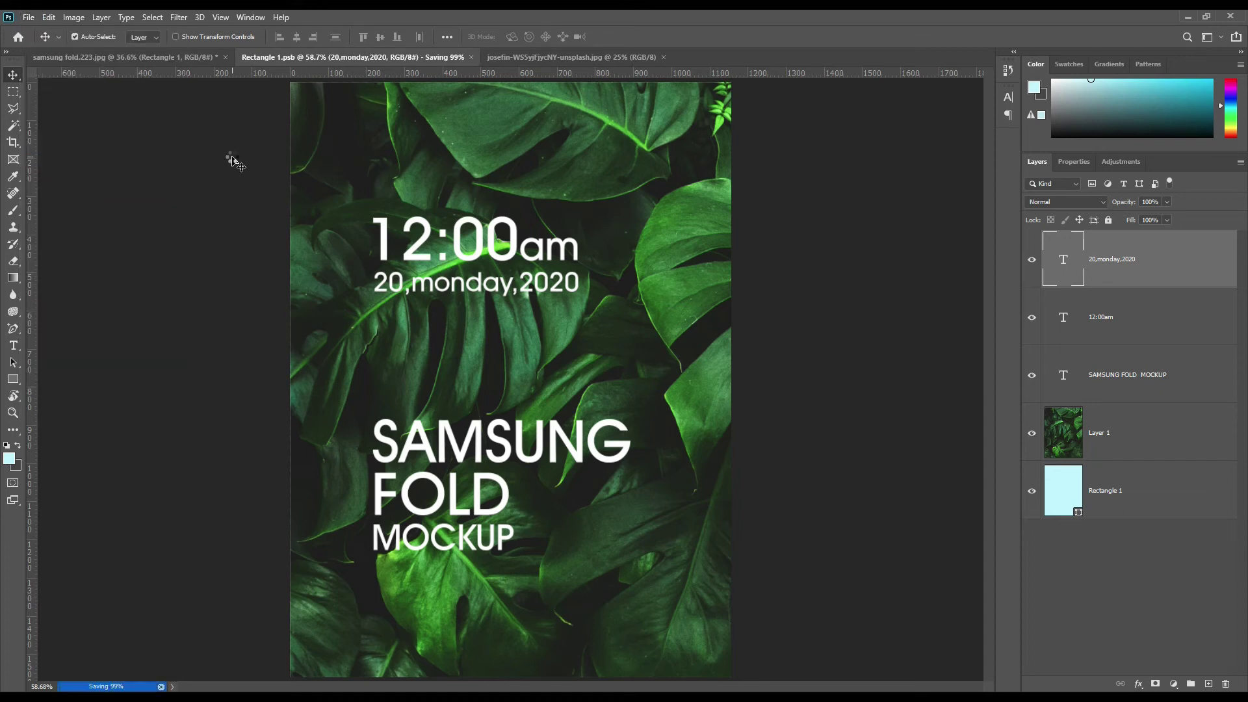
{"action": "left_click", "coordinate": [188, 57]}
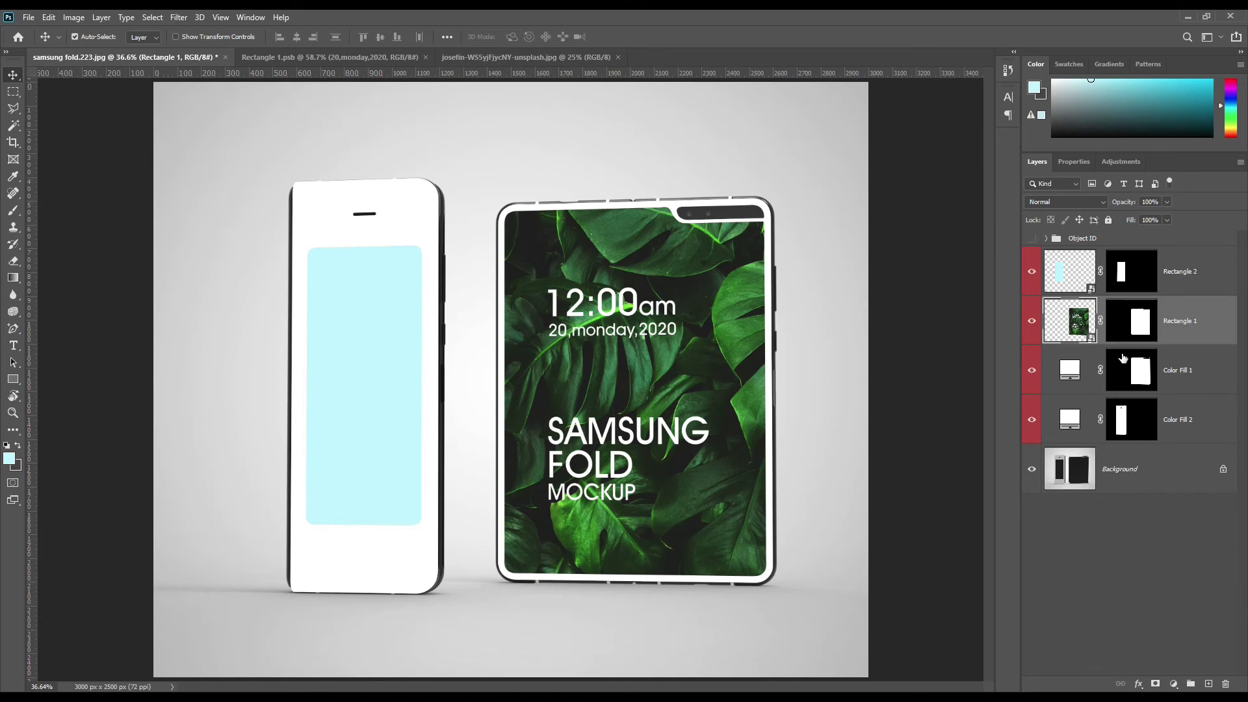
Open Rectangle 2's smart object and copy the leaf photo and all three text layers into it from Rectangle 1.psb
{"action": "double_click", "coordinate": [1089, 290]}
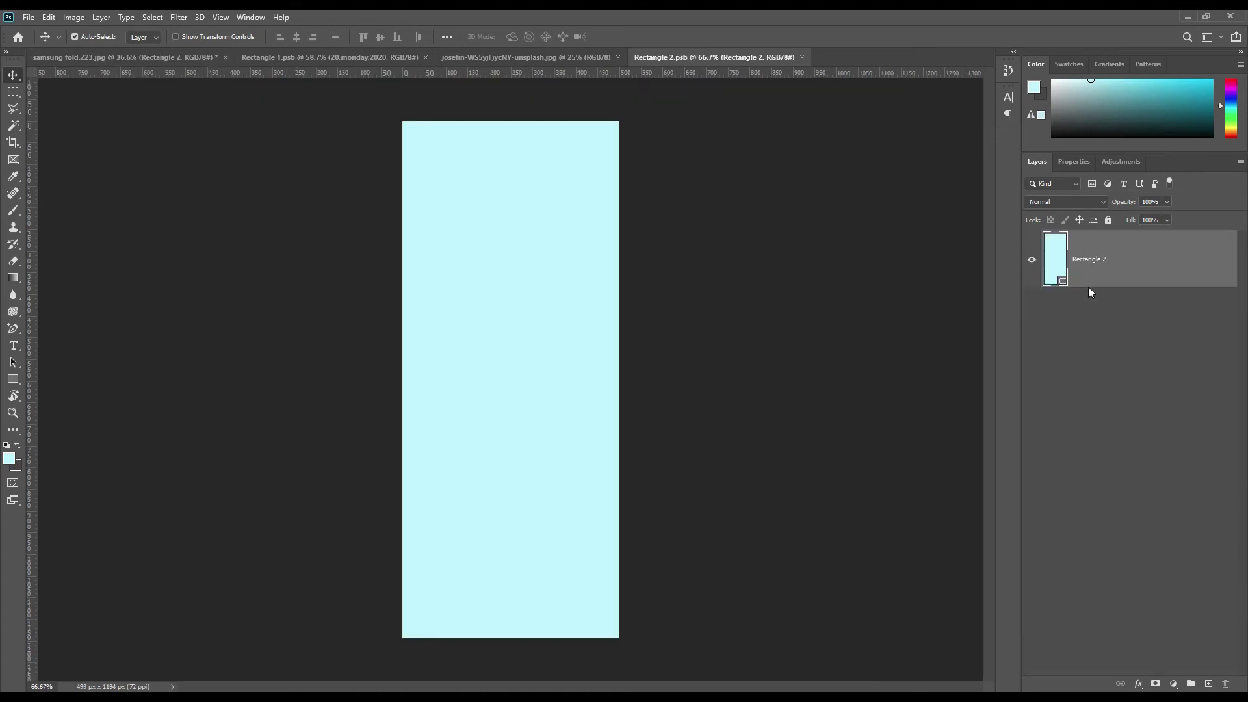
{"action": "left_click", "coordinate": [361, 58]}
{"action": "left_click", "coordinate": [1125, 432]}
{"action": "left_click", "coordinate": [1148, 256], "text": "shift"}
{"action": "left_click_drag", "start_coordinate": [1148, 256], "coordinate": [715, 309]}
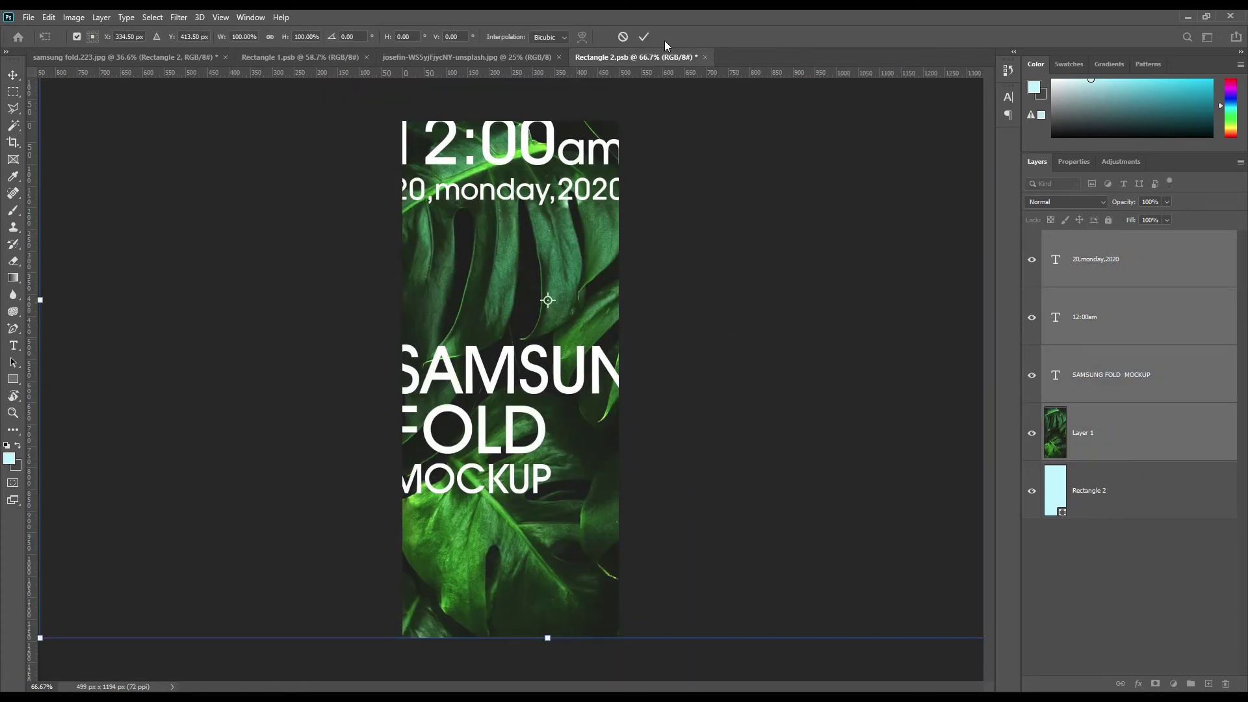
Scale and position the copied artwork to fit Rectangle 2's narrow canvas, and save the smart object
{"action": "key", "text": "ctrl+t"}
{"action": "left_click_drag", "start_coordinate": [689, 492], "coordinate": [565, 340]}
{"action": "left_click_drag", "start_coordinate": [502, 231], "coordinate": [535, 383]}
{"action": "key", "text": "Return"}
{"action": "left_click", "coordinate": [28, 17]}
{"action": "left_click", "coordinate": [41, 164]}
{"action": "left_click", "coordinate": [40, 163]}
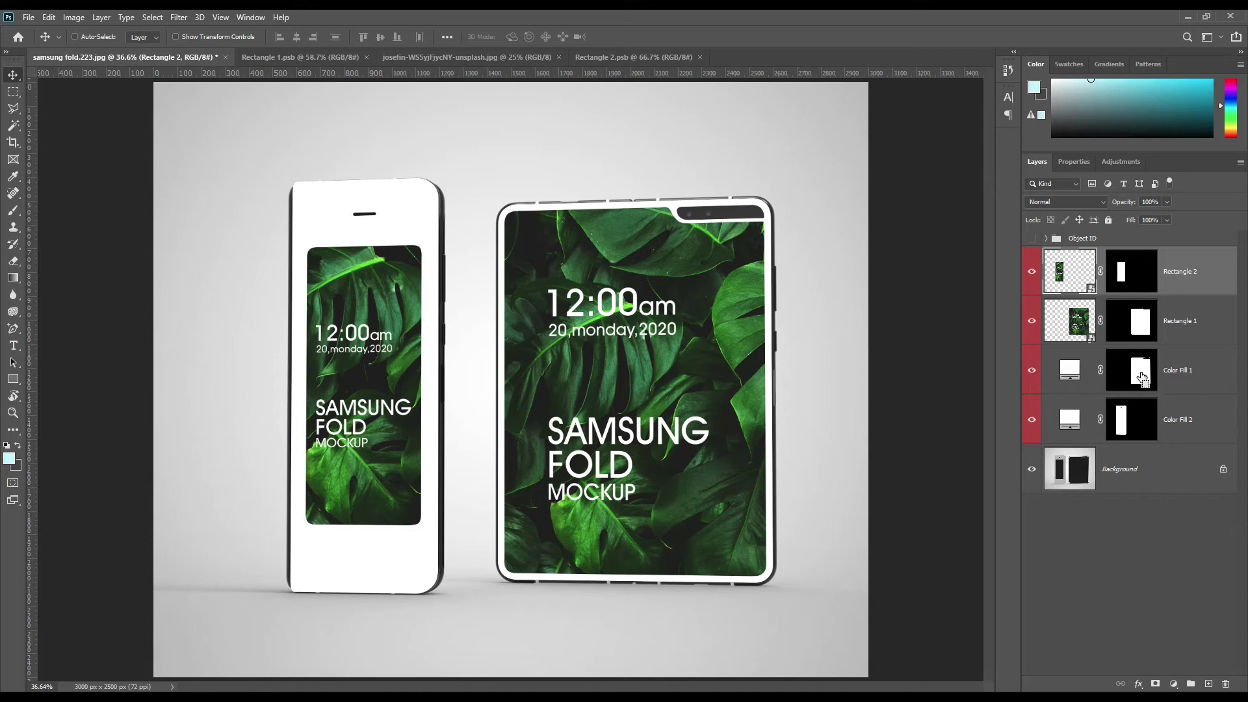
Copy the Background area covered by the combined Color Fill 1 and Color Fill 2 masks to a new layer above Rectangle 2
{"action": "left_click", "coordinate": [1142, 376], "text": "ctrl"}
{"action": "left_click", "coordinate": [1122, 427], "text": "ctrl+shift"}
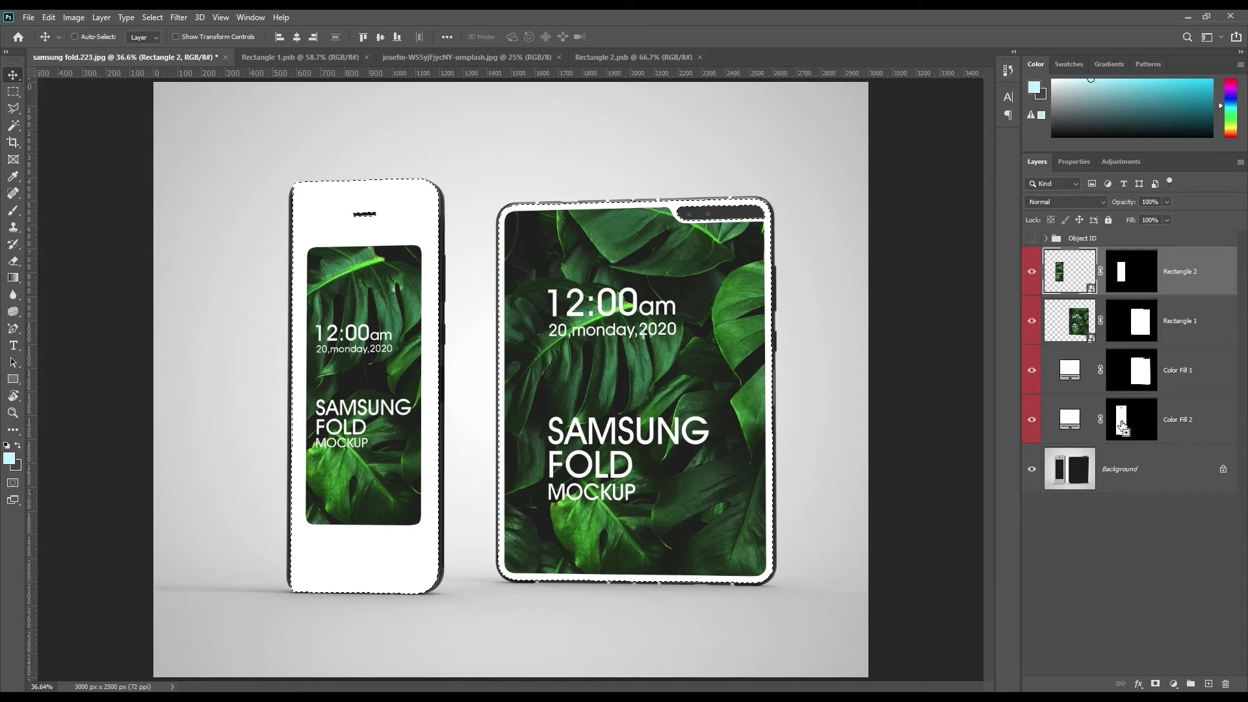
{"action": "left_click", "coordinate": [1137, 472]}
{"action": "key", "text": "ctrl+j"}
{"action": "left_click_drag", "start_coordinate": [1137, 471], "coordinate": [1155, 261]}
Delete the screen areas from Layer 1 using the combined Rectangle 1 and Rectangle 2 masks as the selection, and deselect
{"action": "left_click", "coordinate": [1134, 371], "text": "ctrl"}
{"action": "left_click", "coordinate": [1122, 327], "text": "ctrl+shift"}
{"action": "left_click", "coordinate": [1129, 280]}
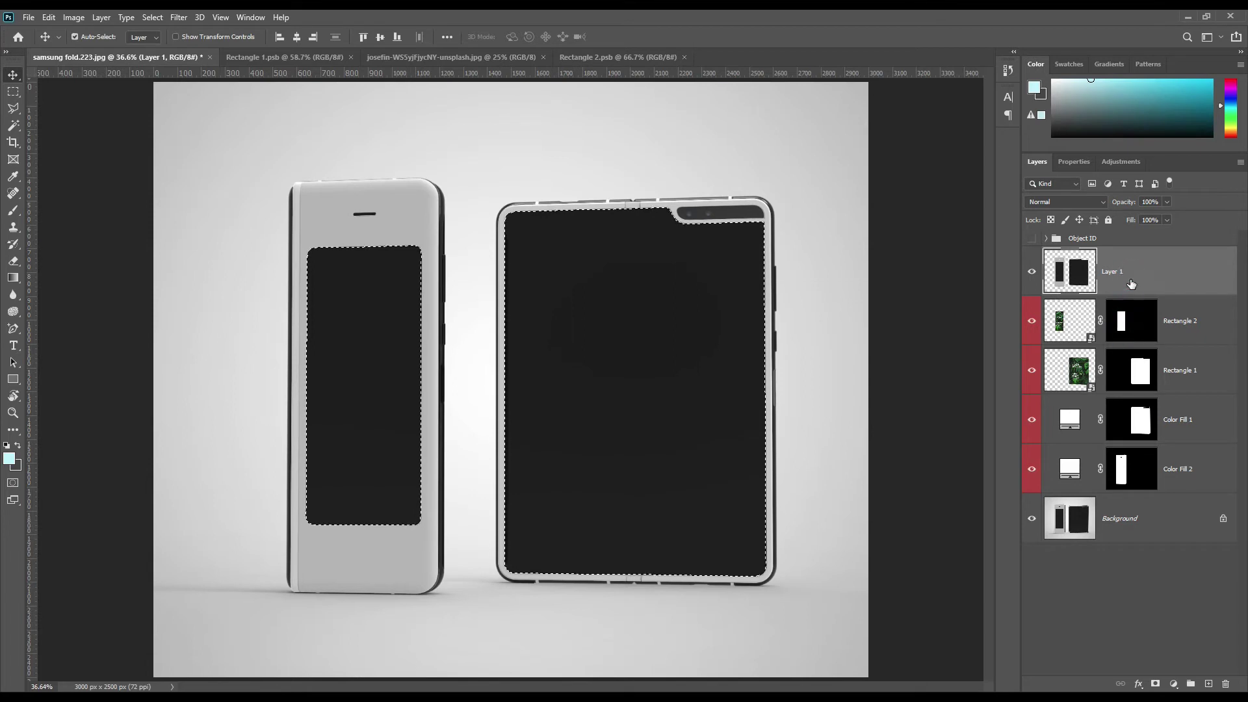
{"action": "key", "text": "Delete"}
{"action": "key", "text": "ctrl+d"}
Make two duplicates of Layer 1
{"action": "left_click", "coordinate": [1134, 282]}
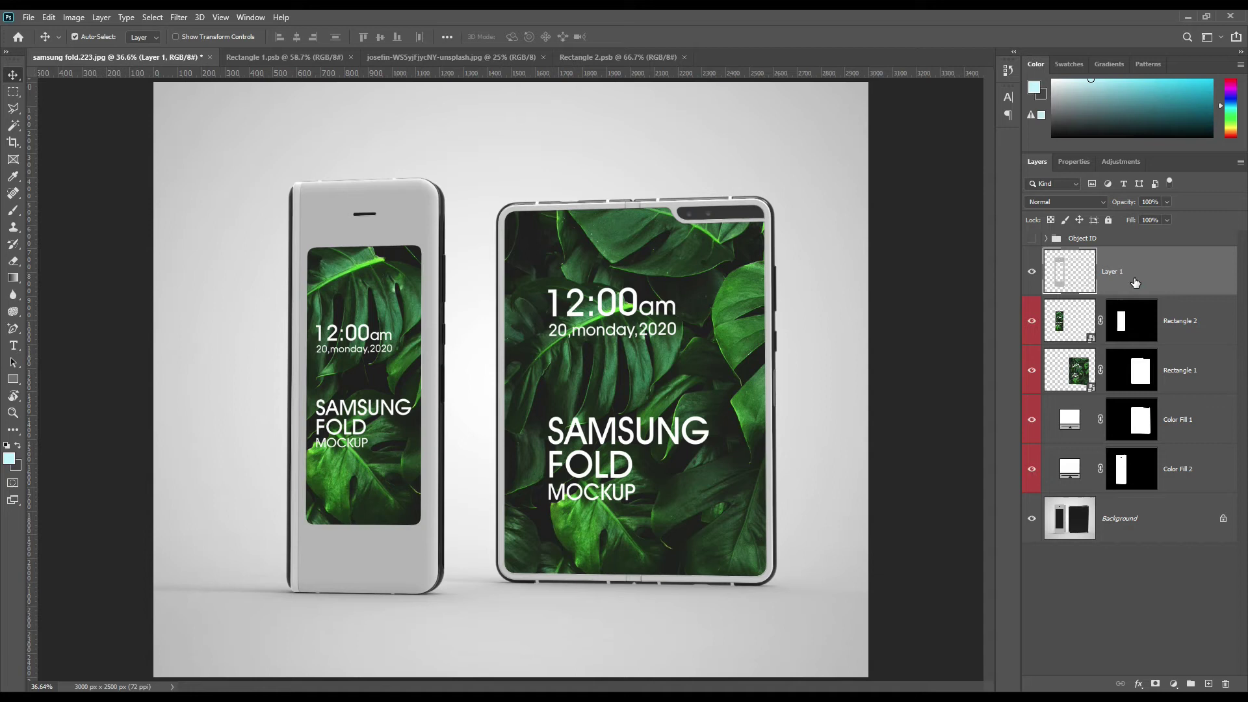
{"action": "key", "text": "ctrl+j"}
{"action": "key", "text": "ctrl+j"}
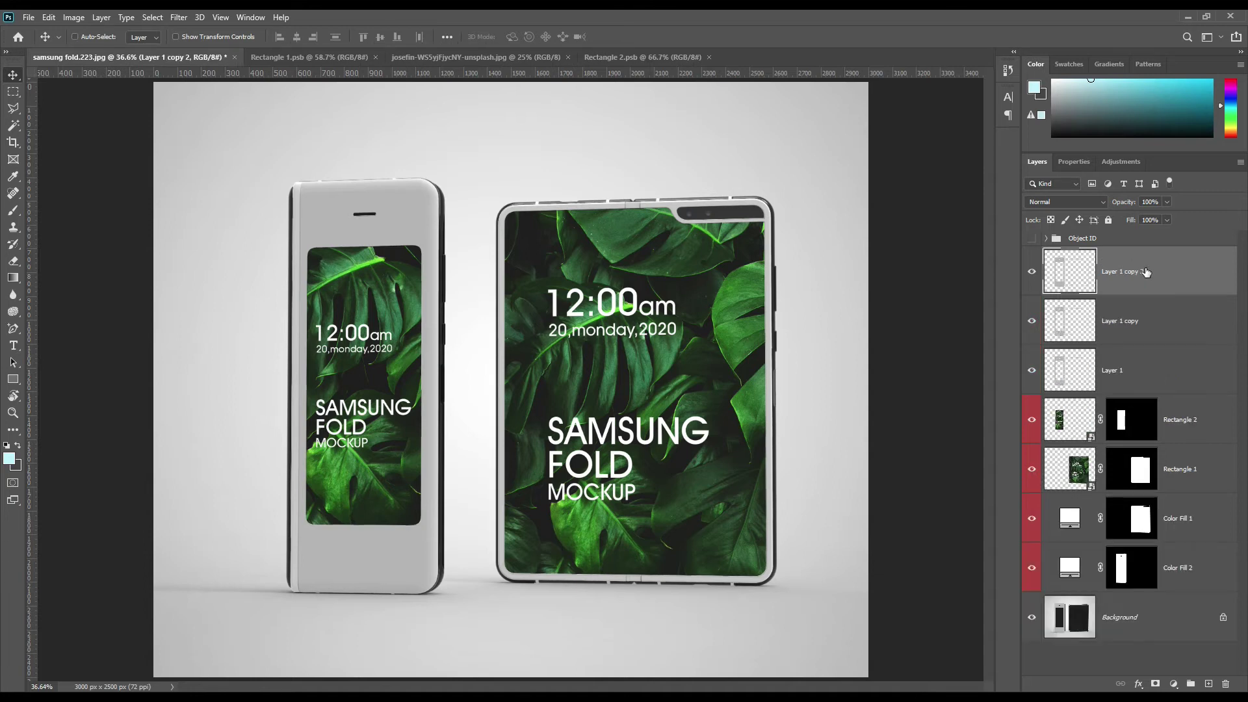
Rename Layer 1 as Shadow, its first copy as Midtone and its second copy as Light
{"action": "double_click", "coordinate": [1115, 369]}
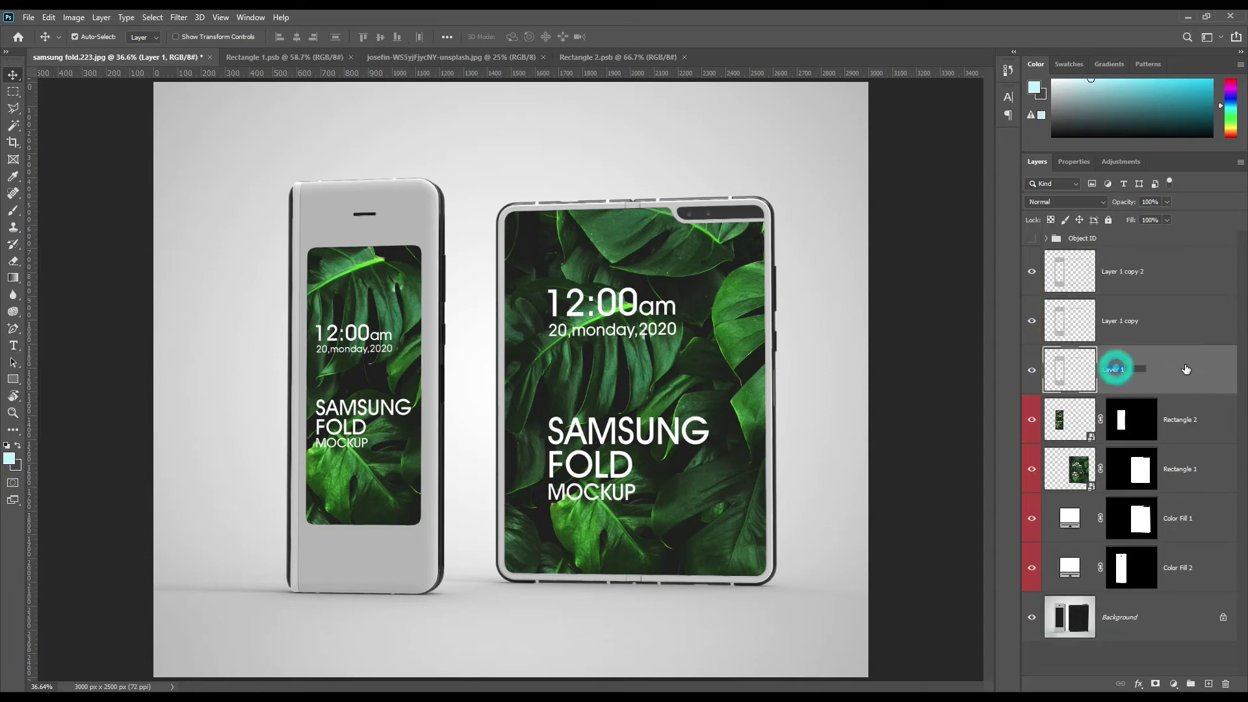
{"action": "type", "text": "Sha"}
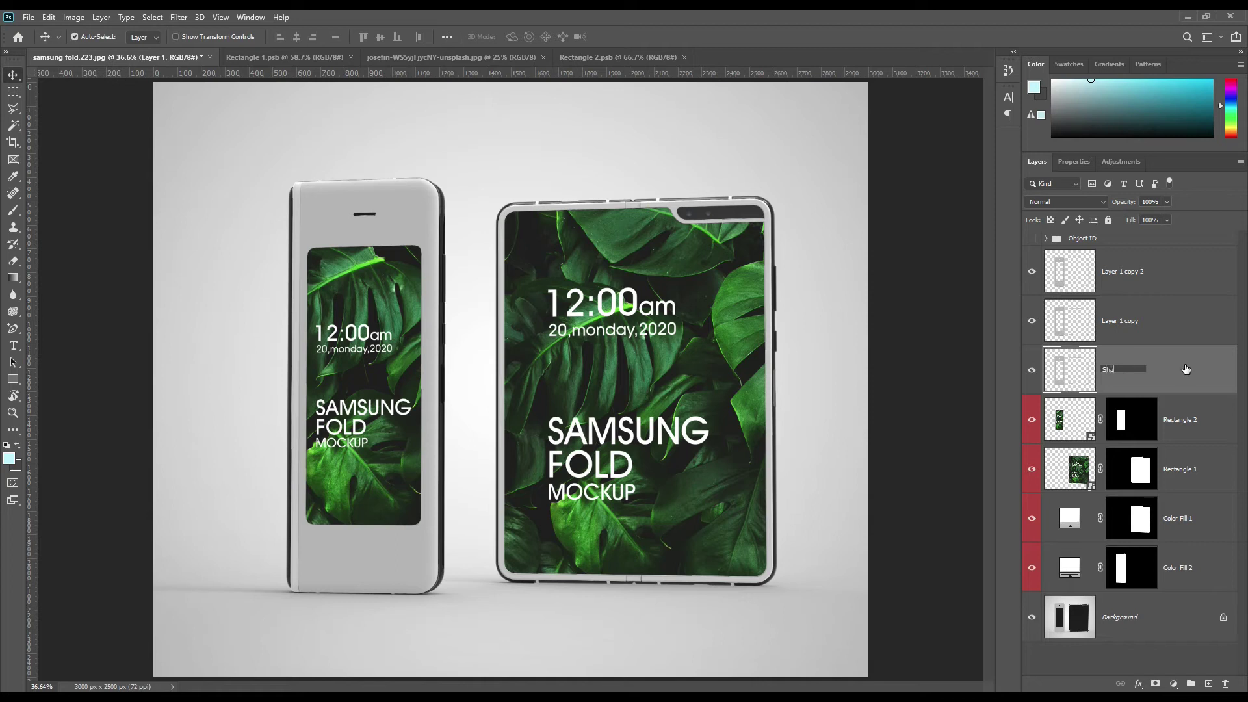
{"action": "type", "text": "dow"}
{"action": "key", "text": "Return"}
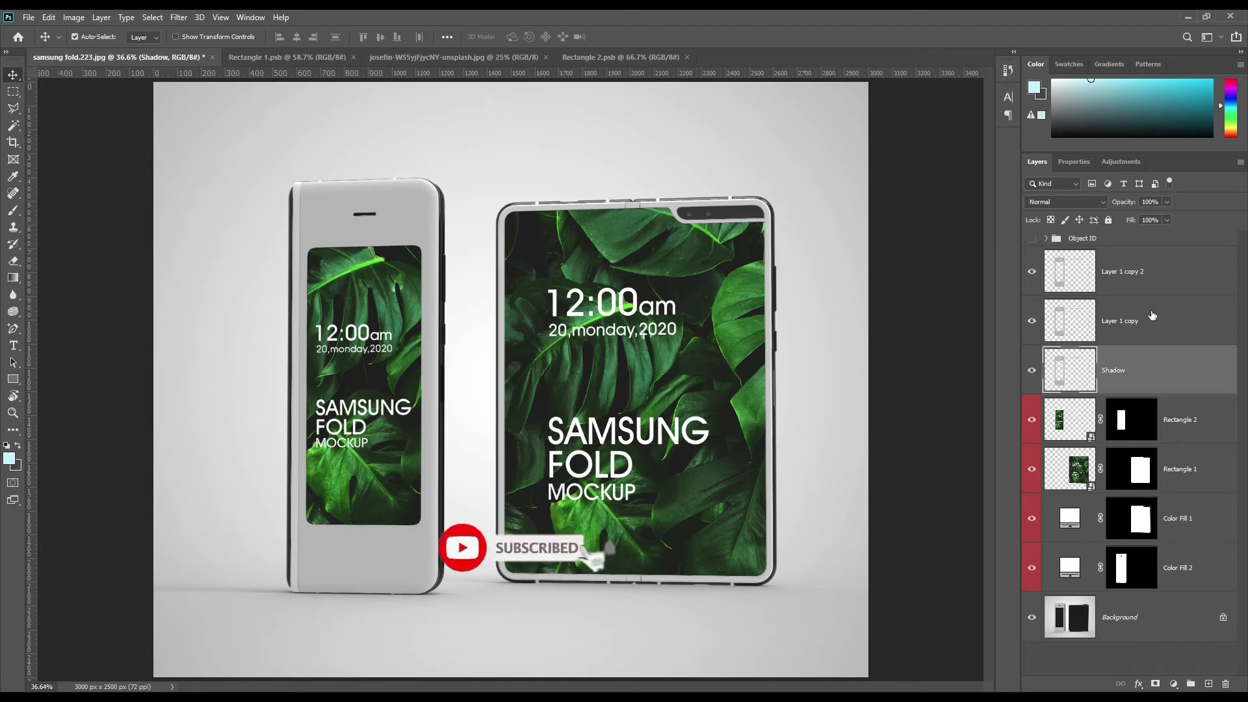
{"action": "double_click", "coordinate": [1134, 320]}
{"action": "type", "text": "Midton"}
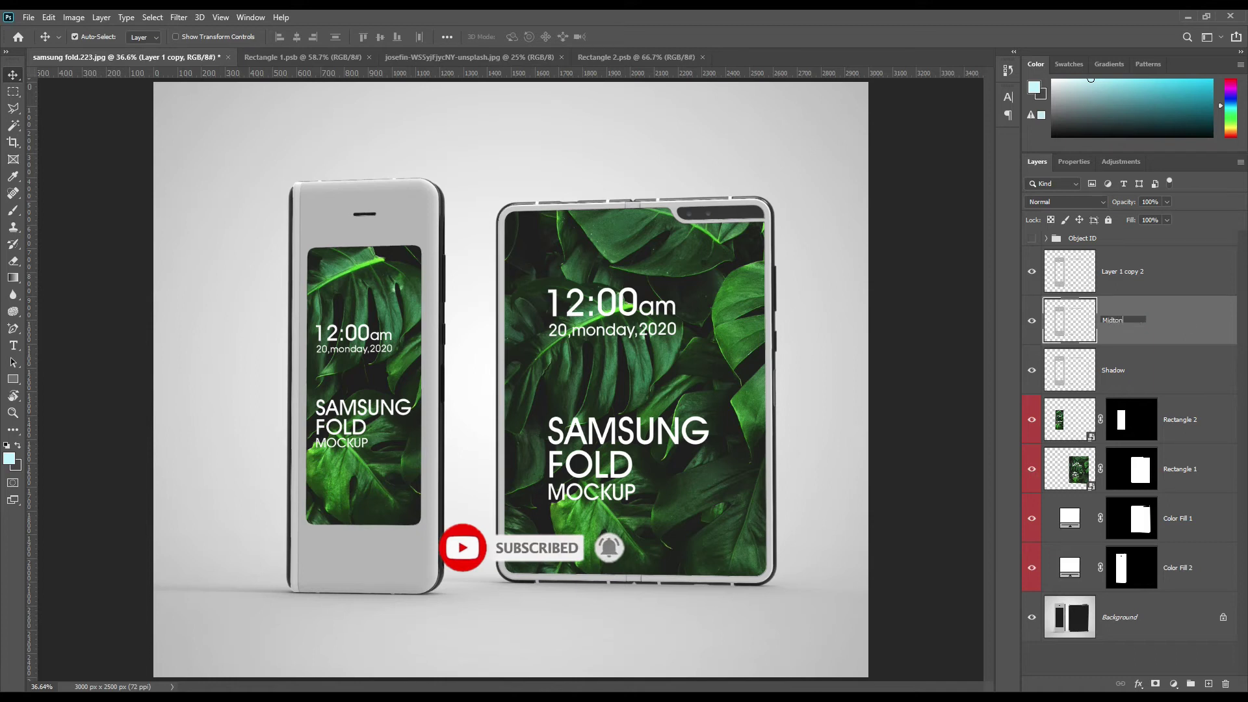
{"action": "type", "text": "e"}
{"action": "key", "text": "Return"}
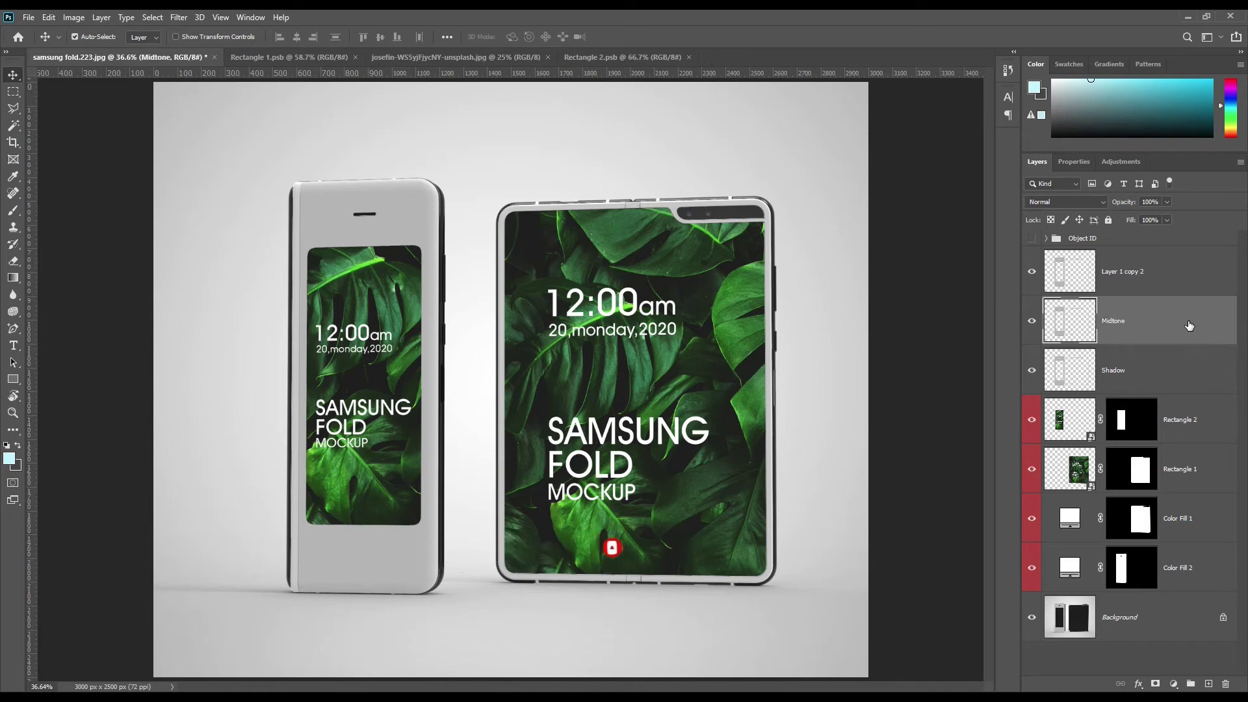
{"action": "double_click", "coordinate": [1131, 272]}
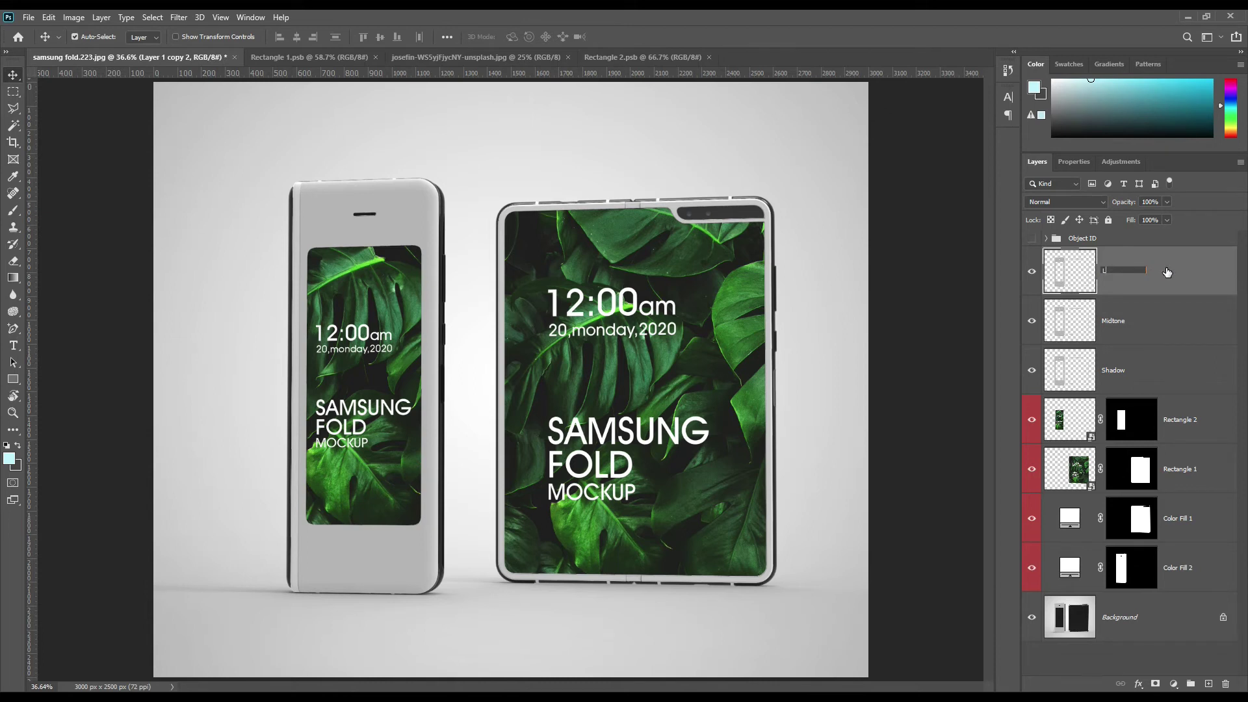
{"action": "type", "text": "Light"}
{"action": "key", "text": "Return"}
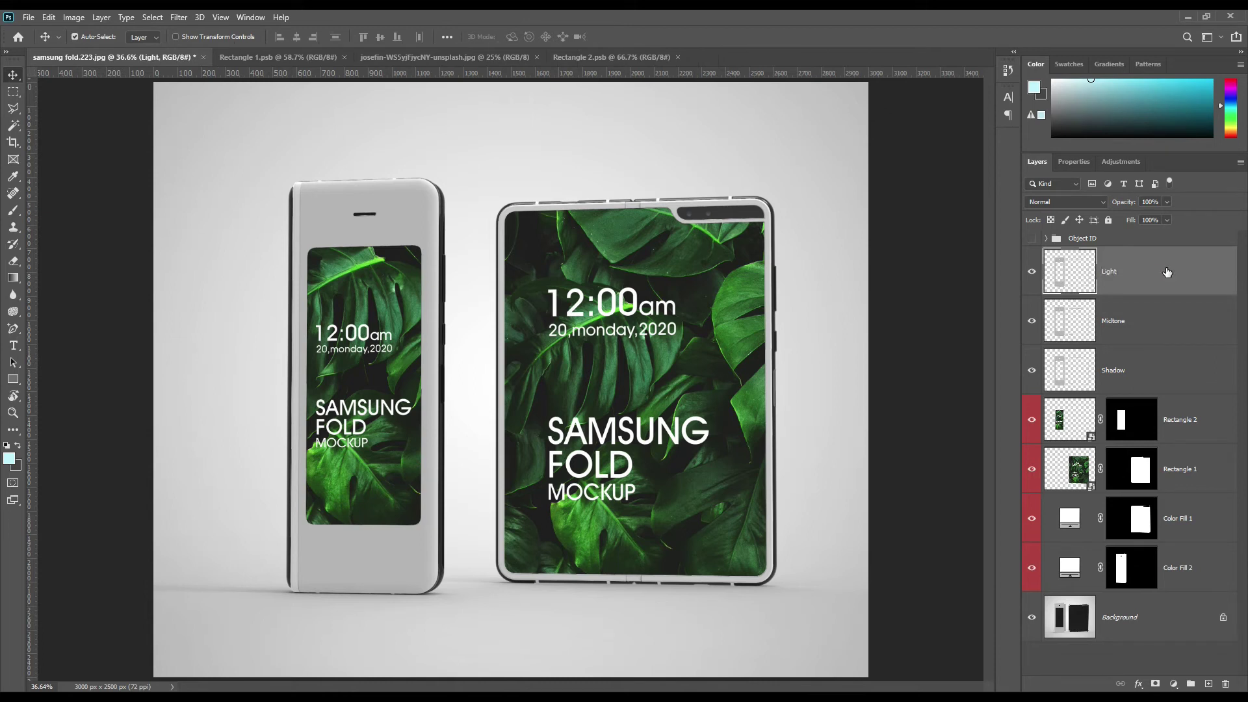
Hide the Midtone and Light layers and set the Shadow layer's blend mode to Linear Burn
{"action": "left_click", "coordinate": [1032, 321]}
{"action": "left_click", "coordinate": [1031, 271]}
{"action": "left_click", "coordinate": [1144, 370]}
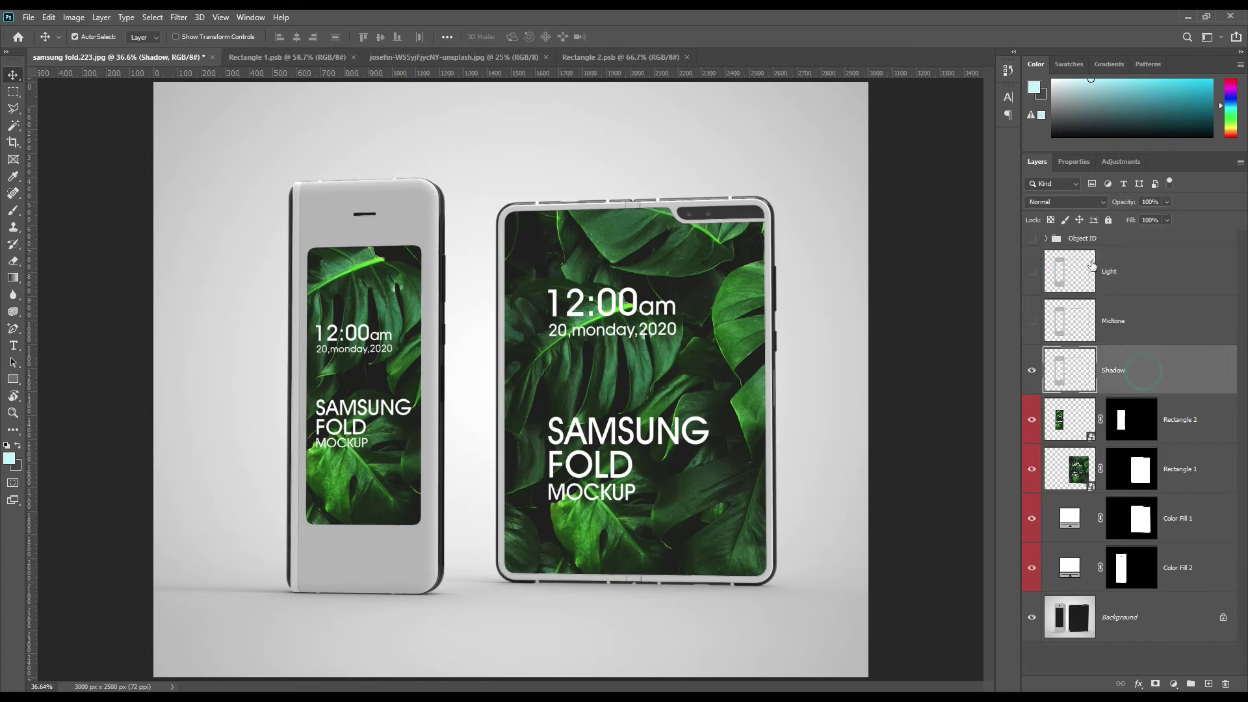
{"action": "left_click", "coordinate": [1084, 203]}
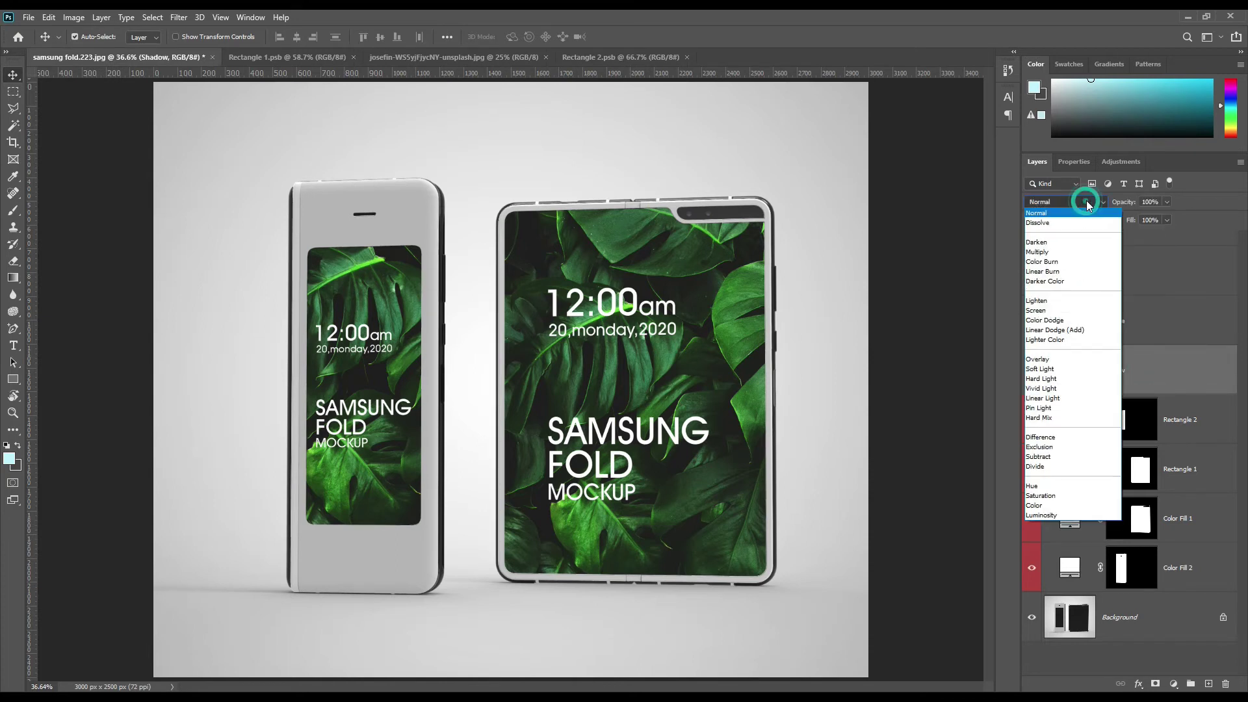
{"action": "left_click", "coordinate": [1064, 272]}
Show the Midtone layer and set its blend mode to Linear Dodge (Add)
{"action": "left_click", "coordinate": [1031, 321]}
{"action": "left_click", "coordinate": [1144, 329]}
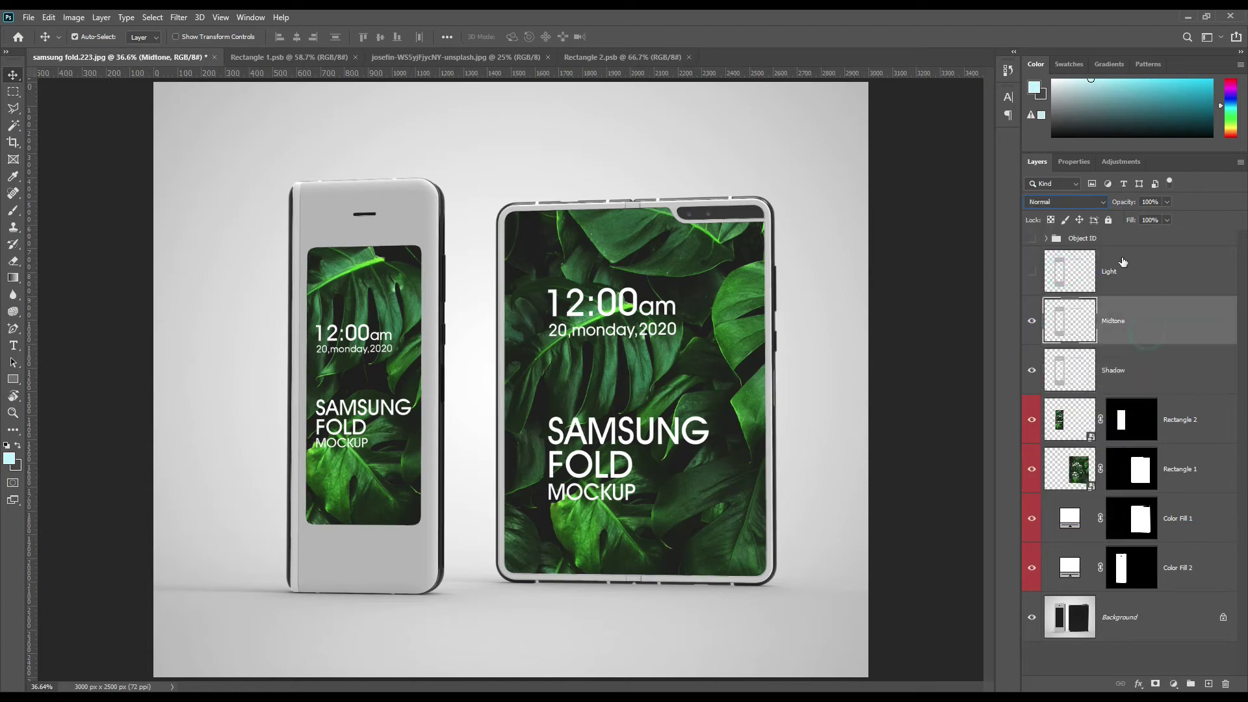
{"action": "left_click", "coordinate": [1085, 201]}
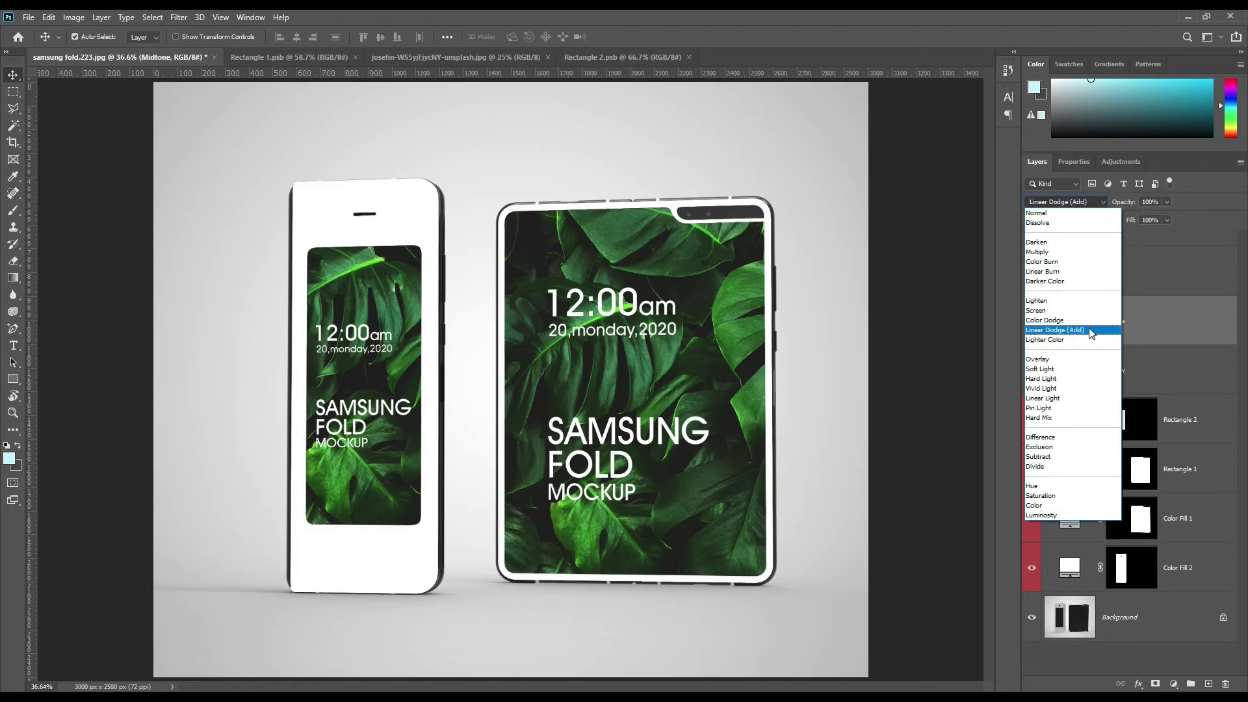
{"action": "left_click", "coordinate": [1091, 332]}
Apply Levels to the Midtone layer with a black input of 172 and a white output of 86
{"action": "left_click", "coordinate": [75, 17]}
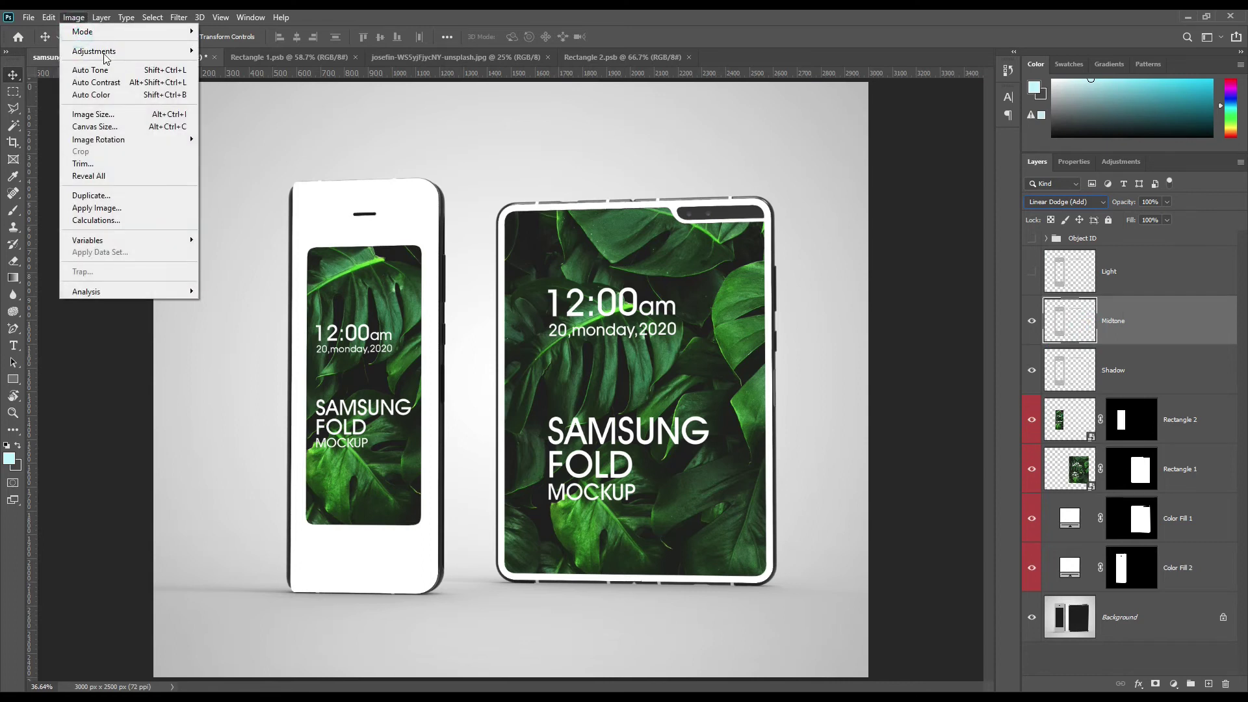
{"action": "mouse_move", "coordinate": [108, 52]}
{"action": "left_click", "coordinate": [238, 63]}
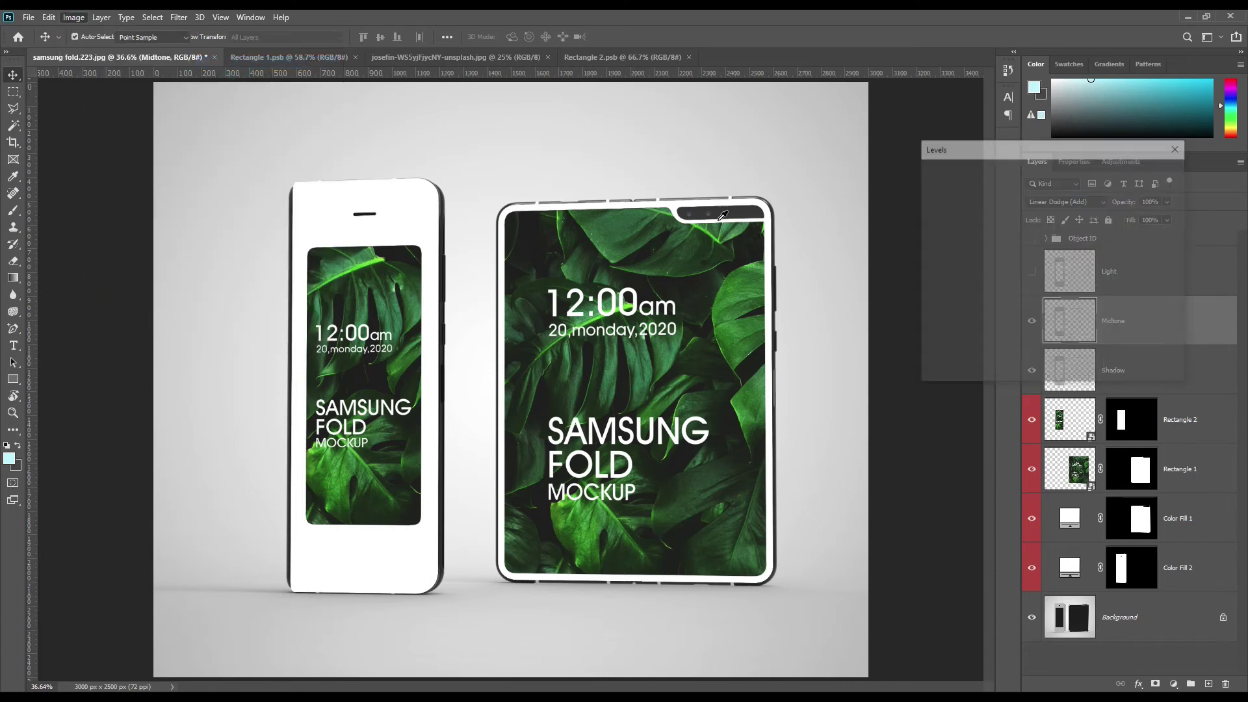
{"action": "left_click_drag", "start_coordinate": [936, 294], "coordinate": [1045, 291]}
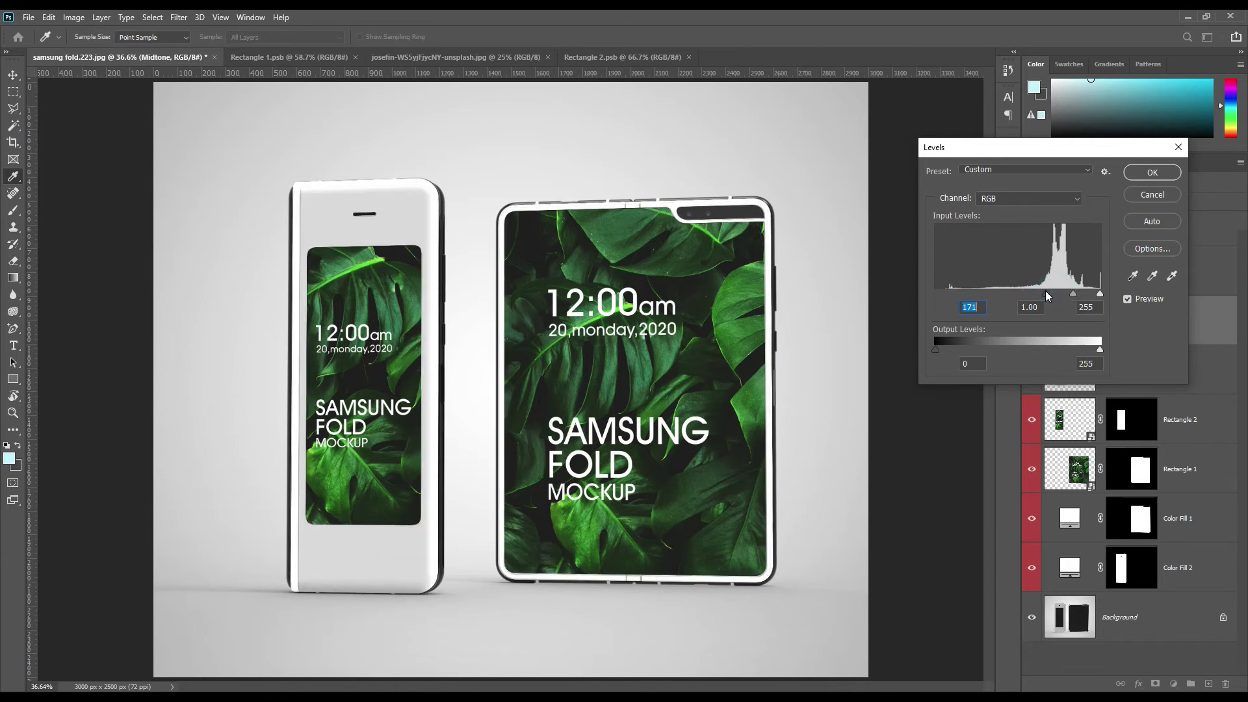
{"action": "left_click_drag", "start_coordinate": [1031, 345], "coordinate": [991, 349]}
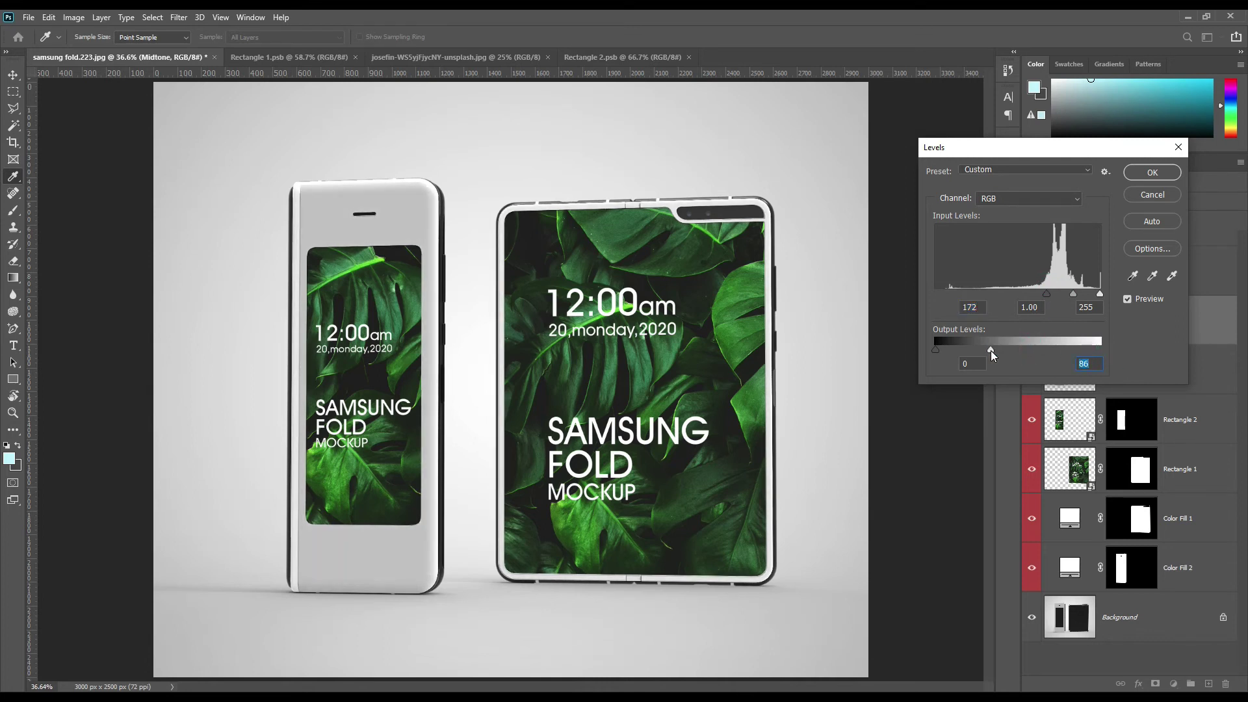
{"action": "left_click", "coordinate": [1151, 172]}
Show the Light layer and set its blend mode to Screen
{"action": "left_click", "coordinate": [1032, 271]}
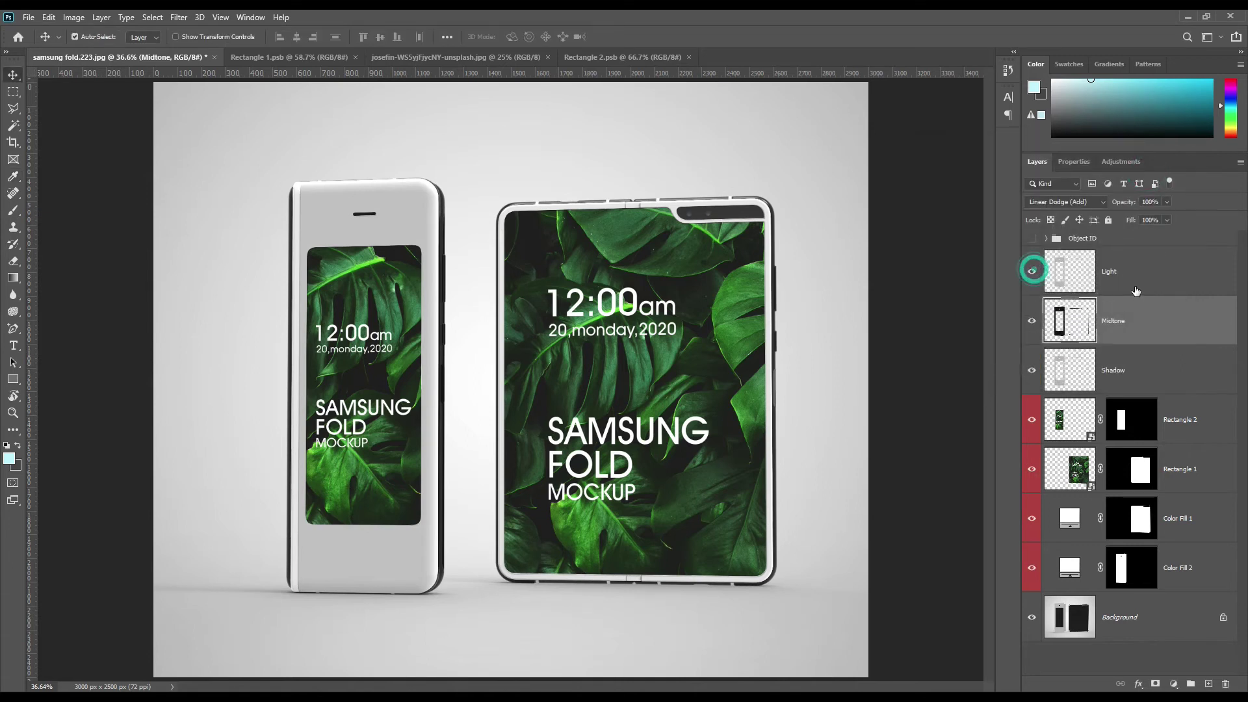
{"action": "left_click", "coordinate": [1139, 284]}
{"action": "left_click", "coordinate": [1093, 205]}
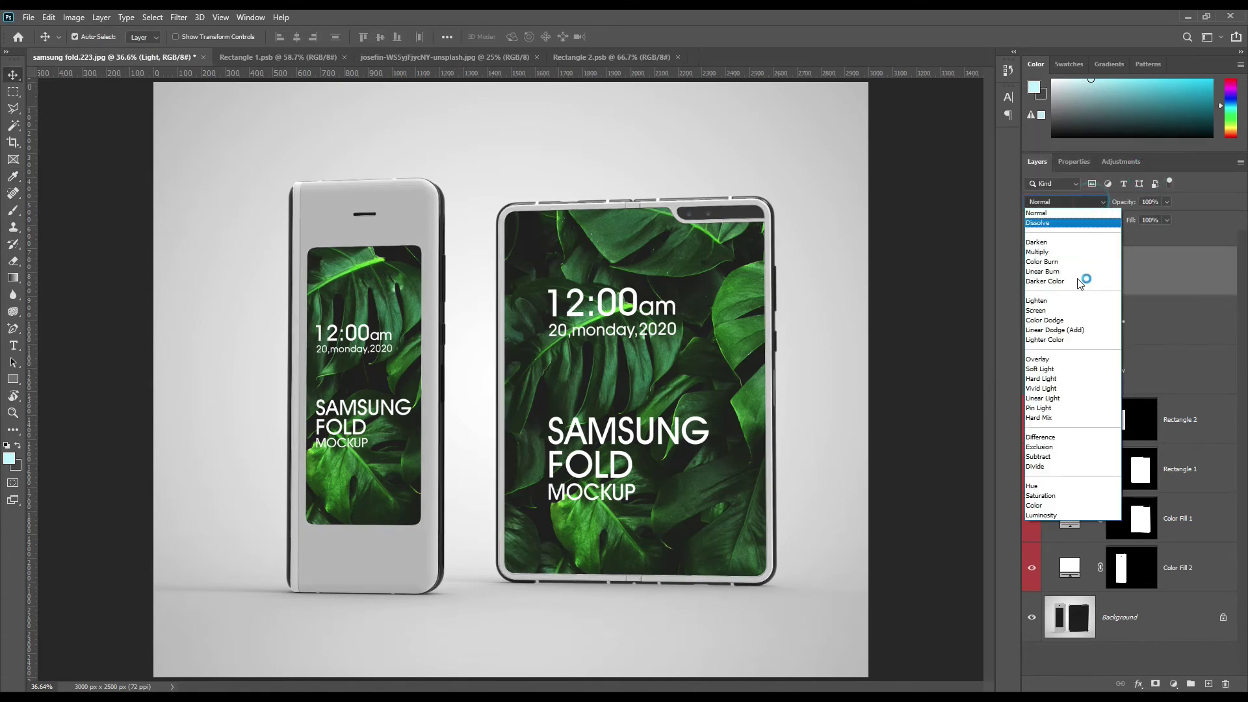
{"action": "left_click", "coordinate": [1060, 312]}
Apply Levels to the Light layer, raising the black input to the start of the histogram's main peak
{"action": "left_click", "coordinate": [73, 17]}
{"action": "mouse_move", "coordinate": [111, 48]}
{"action": "left_click", "coordinate": [242, 61]}
{"action": "left_click_drag", "start_coordinate": [935, 295], "coordinate": [1047, 295]}
{"action": "left_click", "coordinate": [1152, 171]}
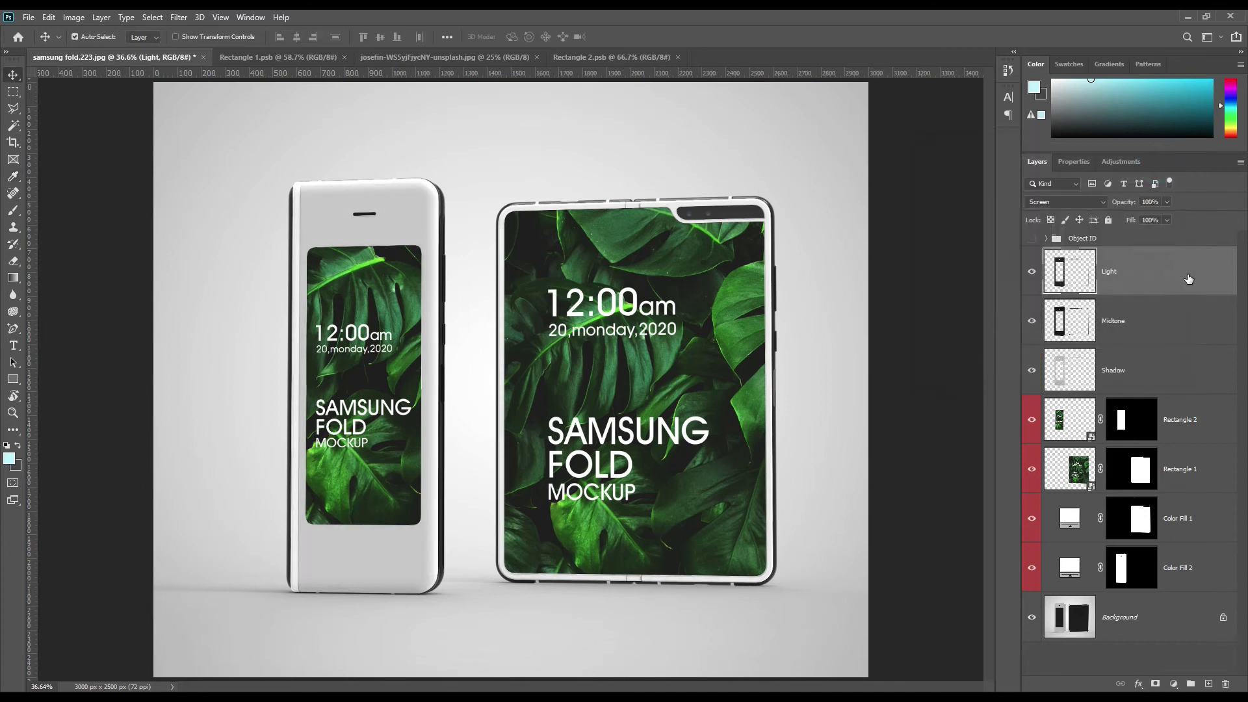
Group the Light, Midtone and Shadow layers together and name the group FX
{"action": "left_click", "coordinate": [1140, 384], "text": "shift"}
{"action": "key", "text": "ctrl+g"}
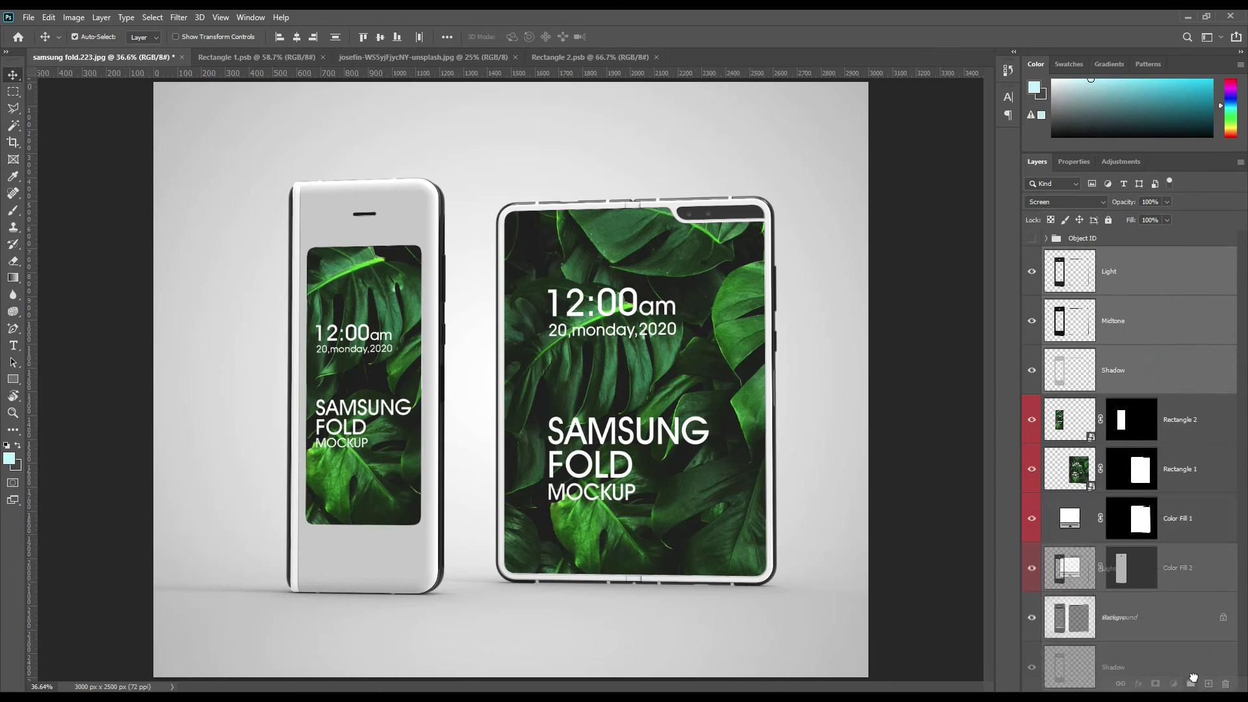
{"action": "double_click", "coordinate": [1081, 255]}
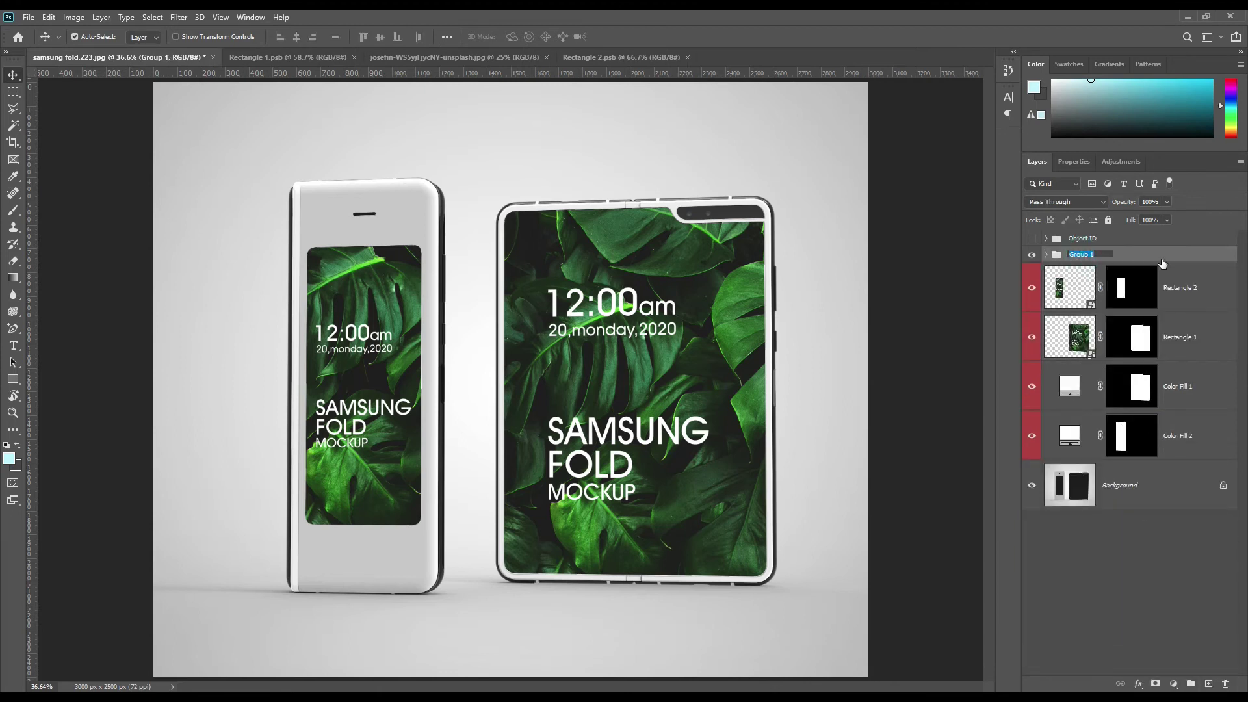
{"action": "type", "text": "FX"}
{"action": "key", "text": "Return"}
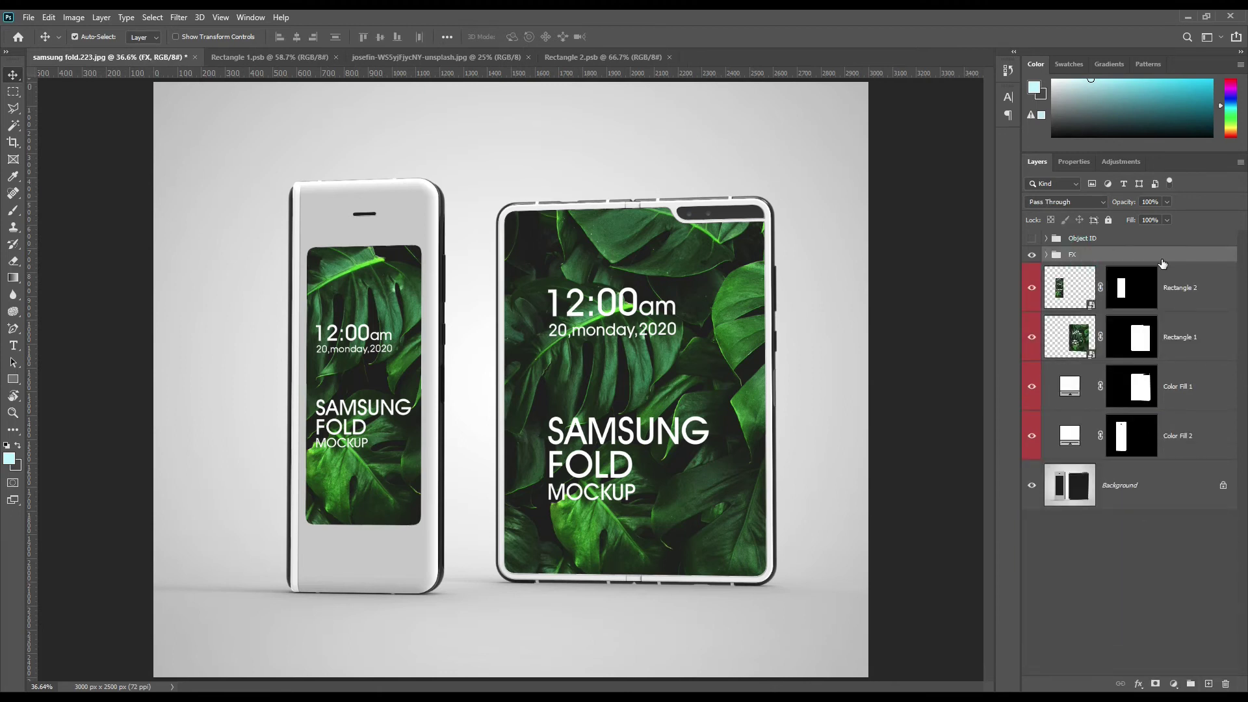
Recolour the open phone's body fill, Color Fill 1, to the light salmon pink ffc9b1
{"action": "double_click", "coordinate": [1069, 388]}
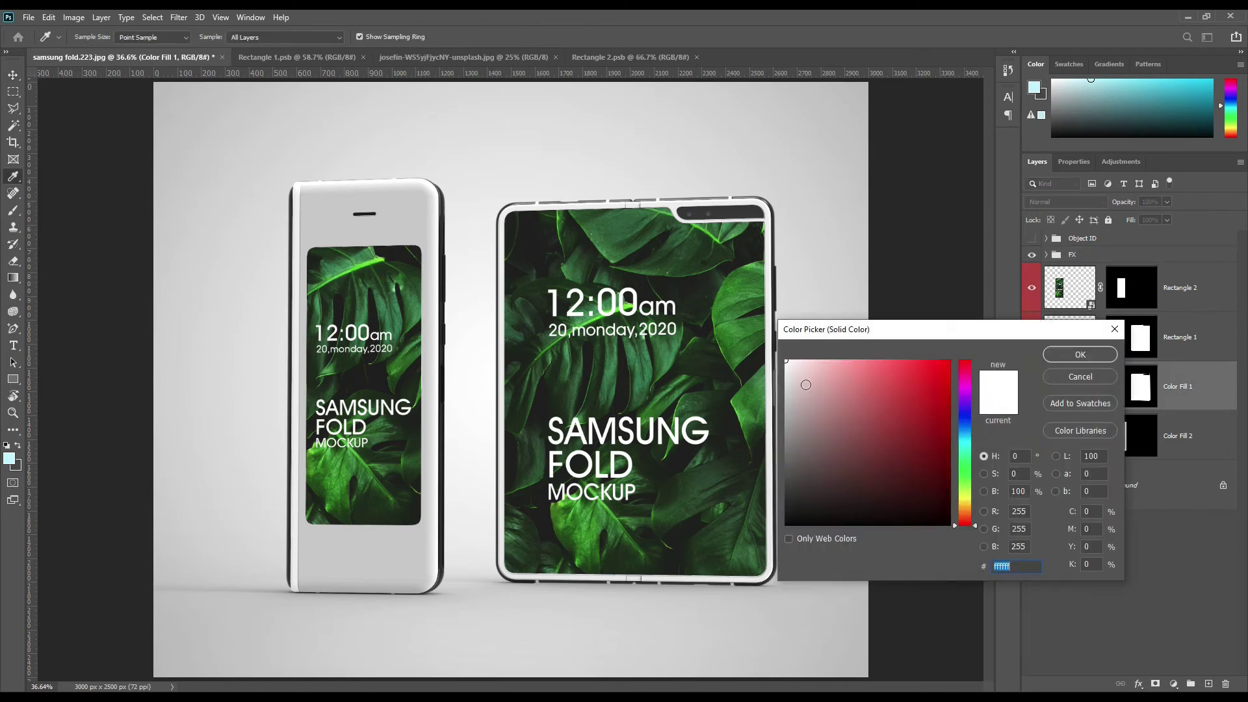
{"action": "left_click", "coordinate": [720, 236]}
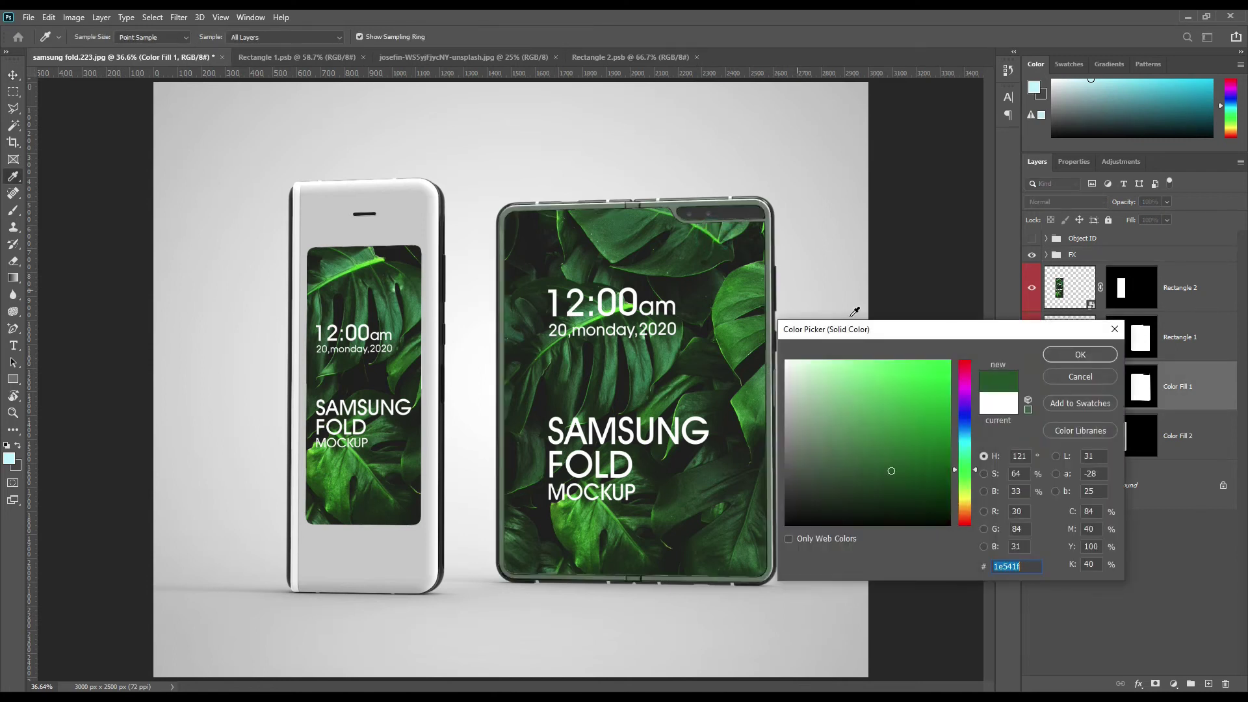
{"action": "mouse_move", "coordinate": [897, 475]}
{"action": "left_mouse_down"}
{"action": "mouse_move", "coordinate": [895, 424]}
{"action": "mouse_move", "coordinate": [850, 357]}
{"action": "left_mouse_up"}
{"action": "left_click_drag", "start_coordinate": [962, 473], "coordinate": [964, 519]}
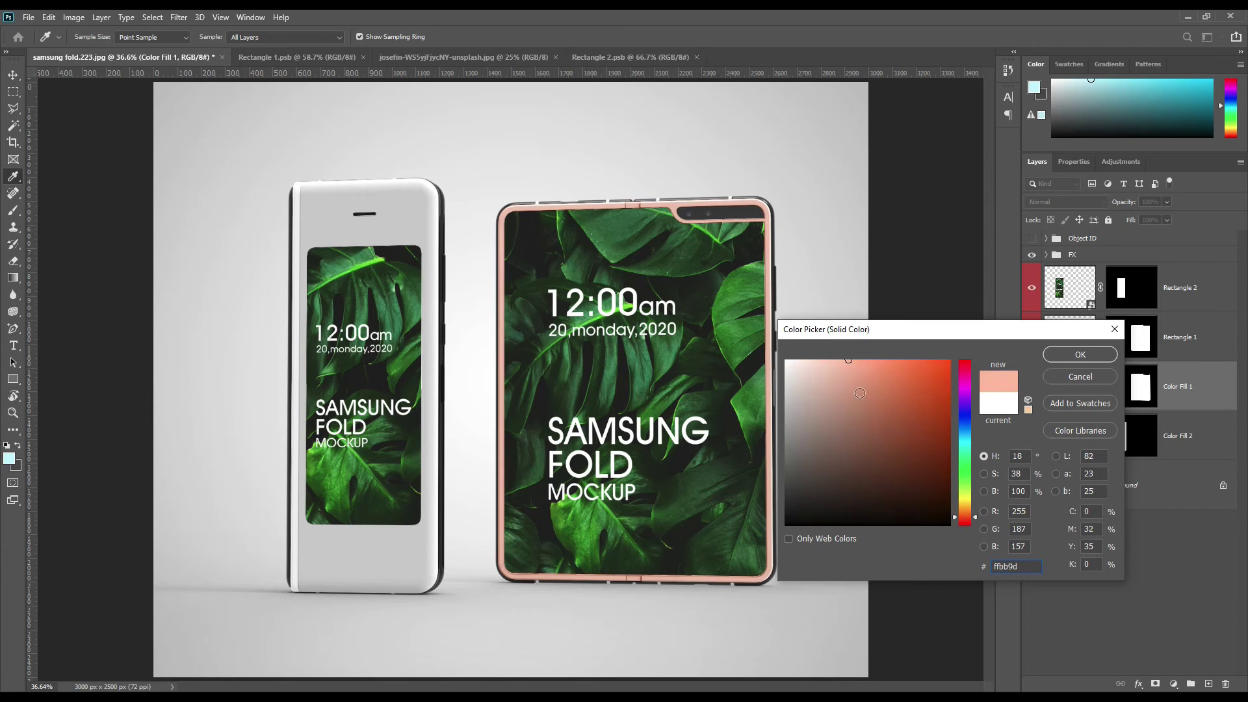
{"action": "left_click_drag", "start_coordinate": [849, 359], "coordinate": [837, 358]}
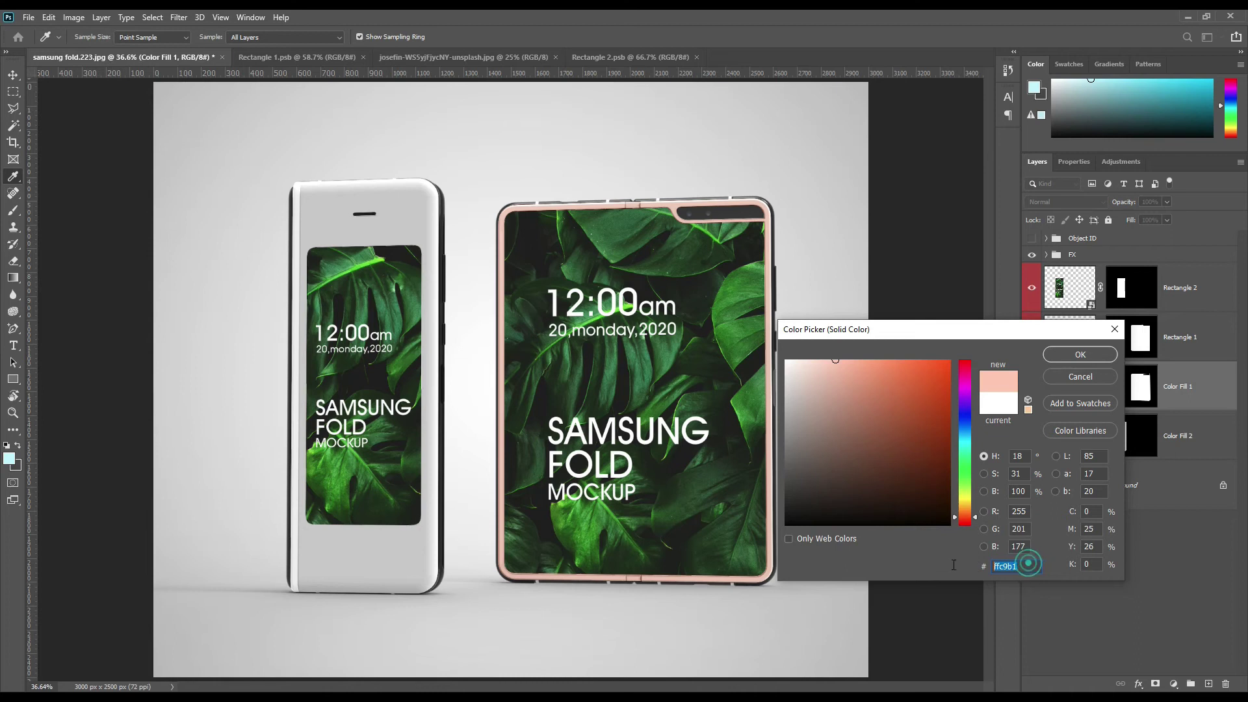
{"action": "left_click", "coordinate": [1077, 354]}
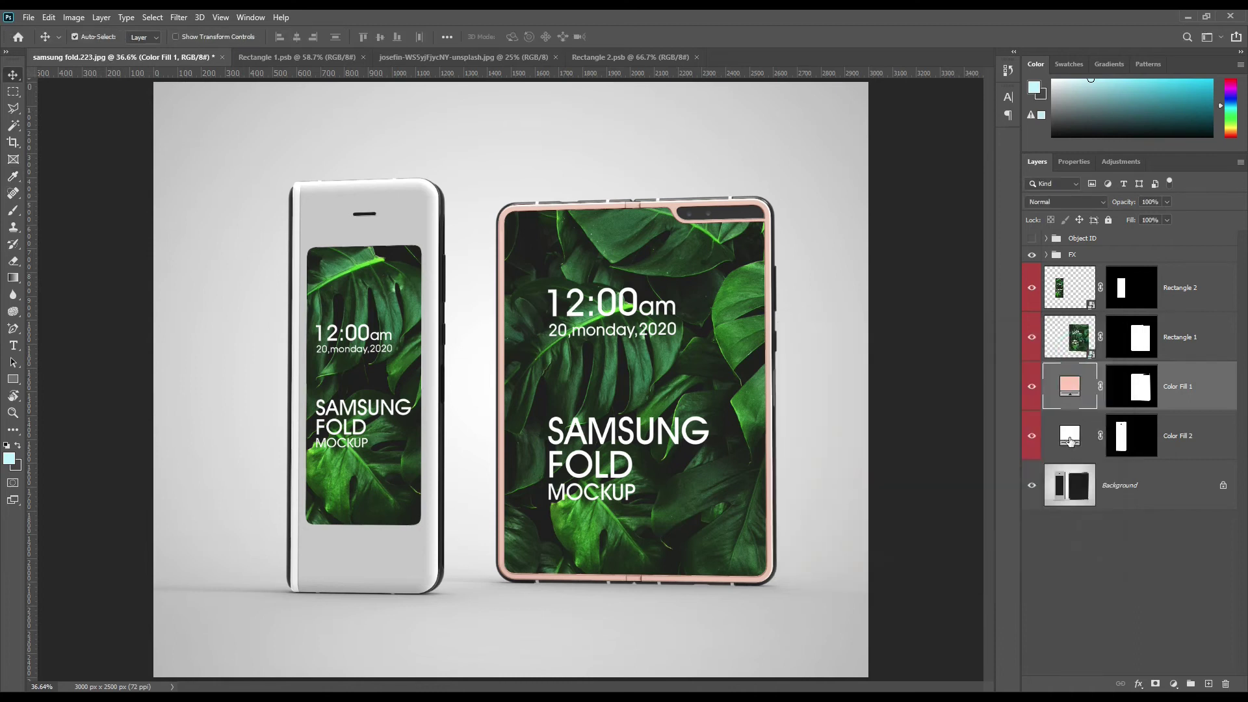
Set the folded phone's body fill, Color Fill 2, to ffc9b1
{"action": "double_click", "coordinate": [1071, 436]}
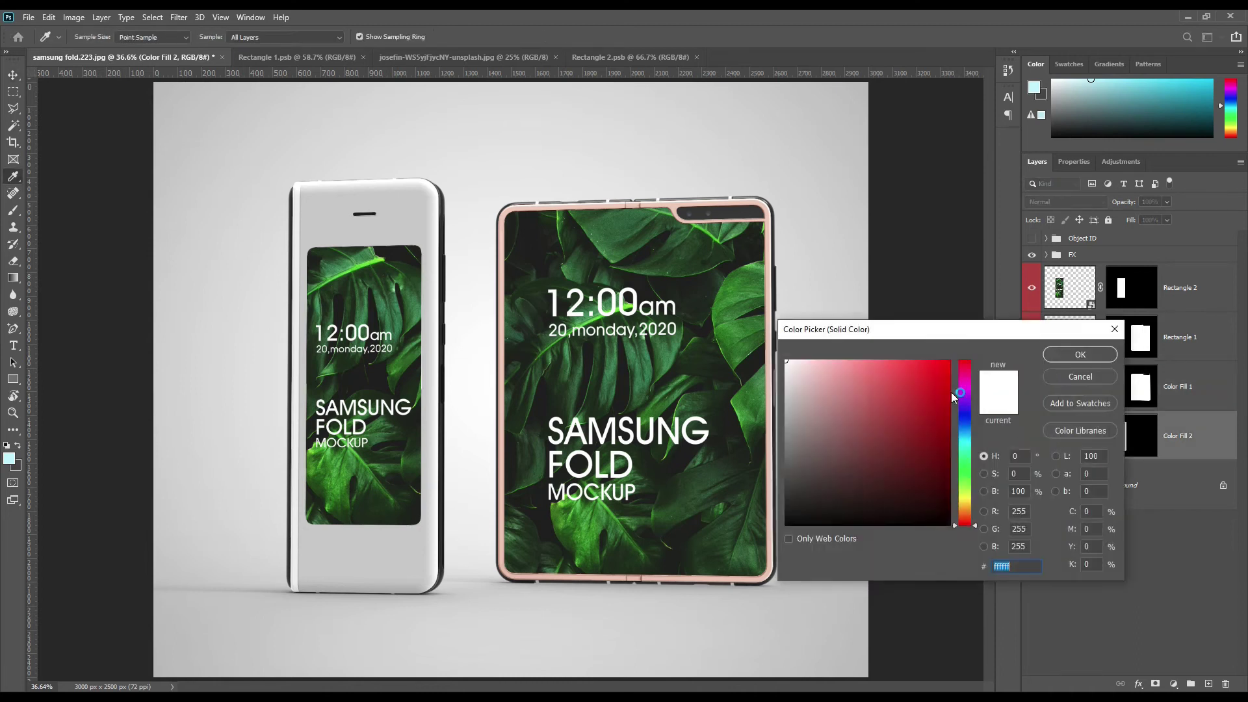
{"action": "type", "text": "ffc9b1"}
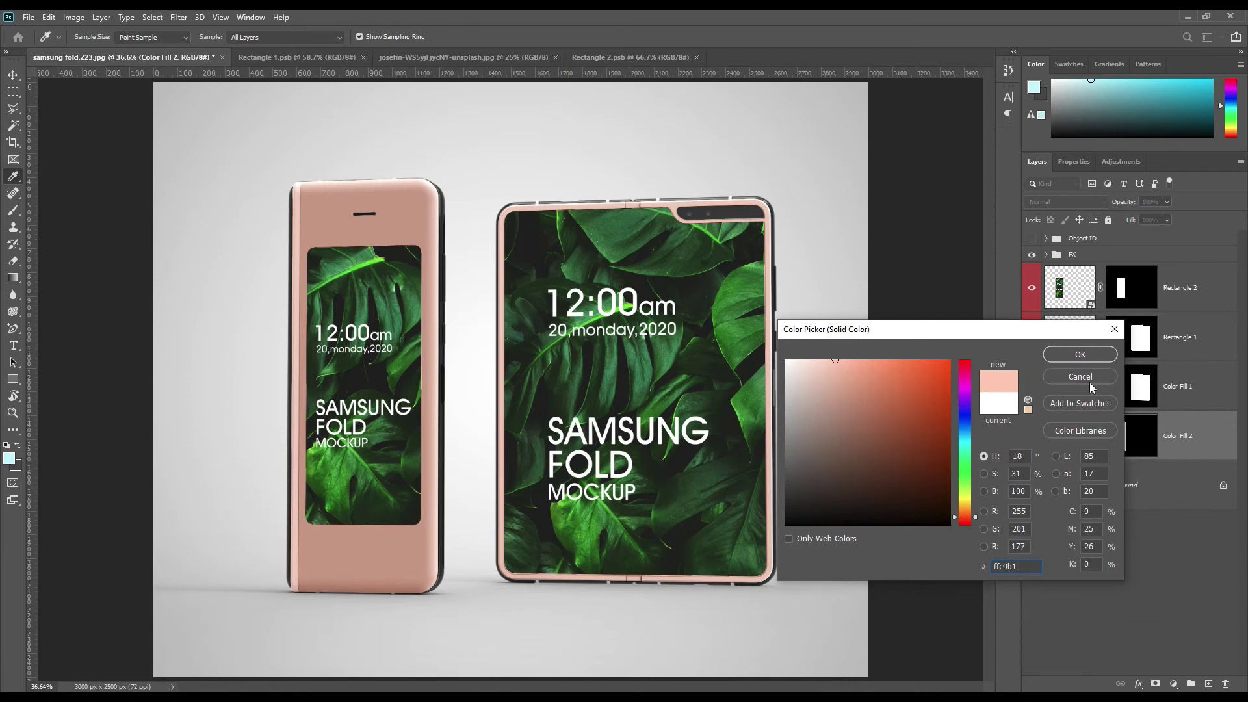
{"action": "left_click", "coordinate": [1081, 355]}
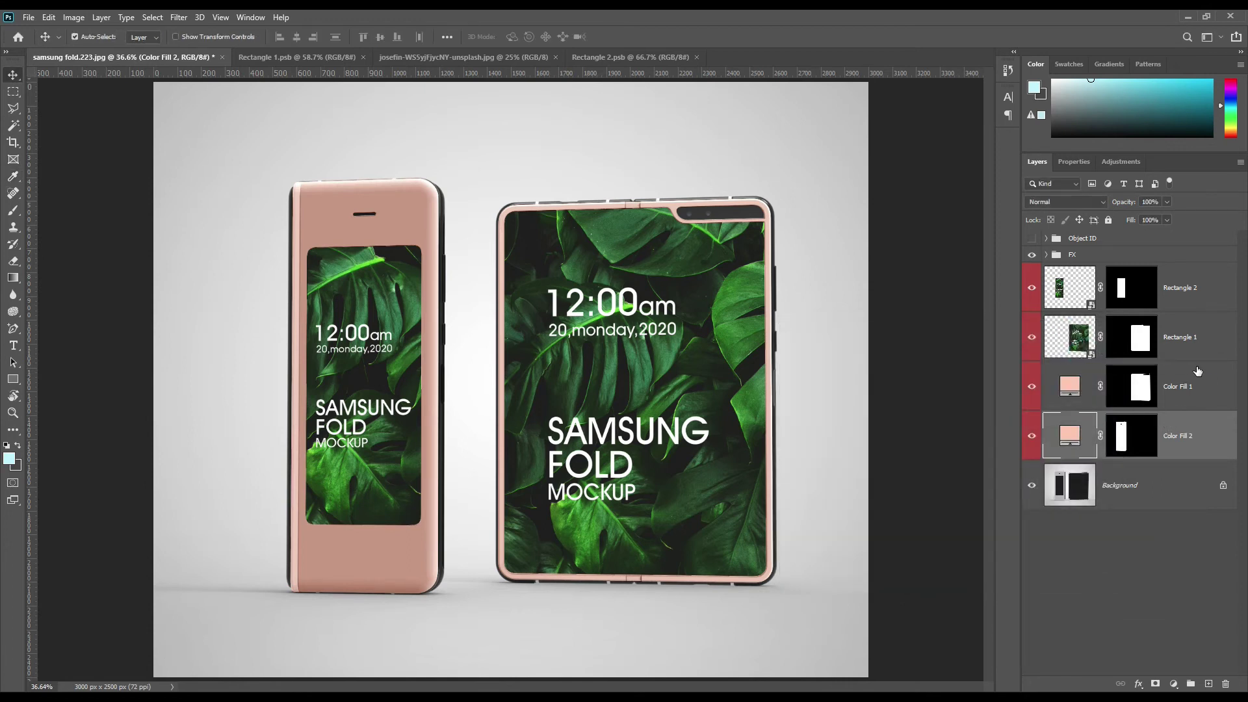
{"action": "left_click", "coordinate": [1124, 254]}
{"action": "left_click", "coordinate": [1046, 255]}
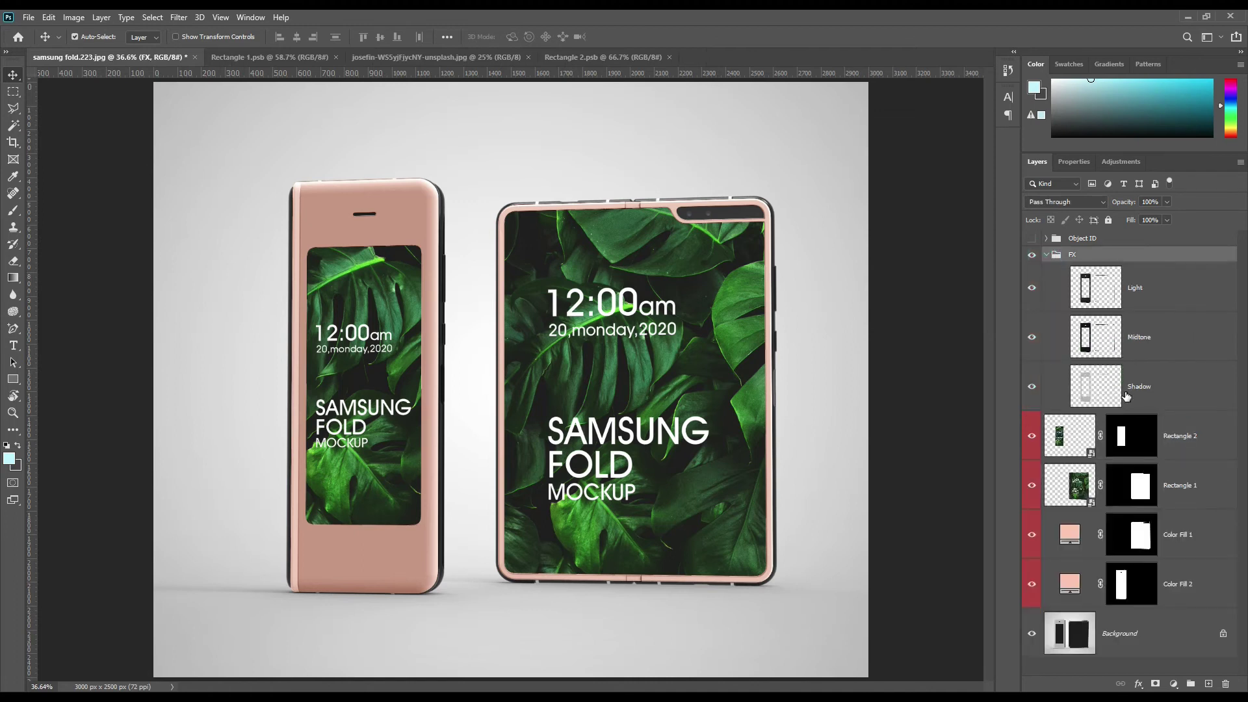
{"action": "left_click", "coordinate": [1045, 255]}
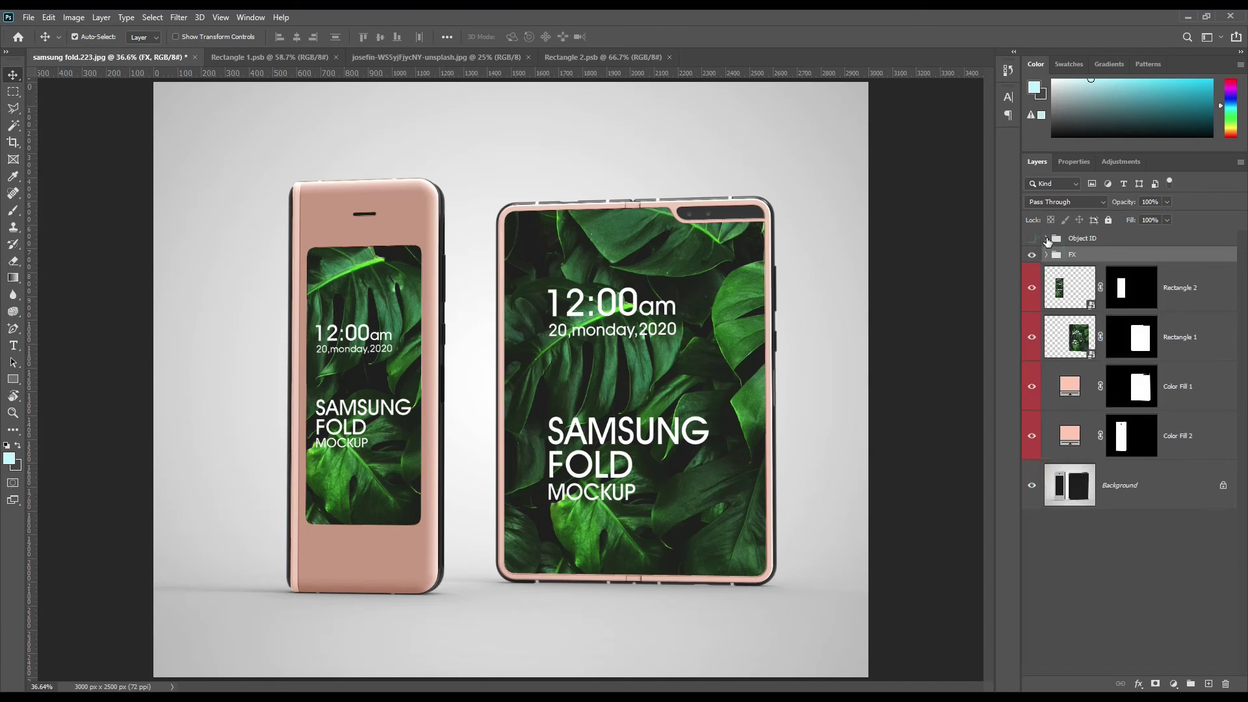
Load both phone outlines from Shape 3 and Shape 1 as one selection, make the Background layer active and invert the selection
{"action": "left_click", "coordinate": [1046, 238]}
{"action": "left_click", "coordinate": [1108, 387], "text": "ctrl"}
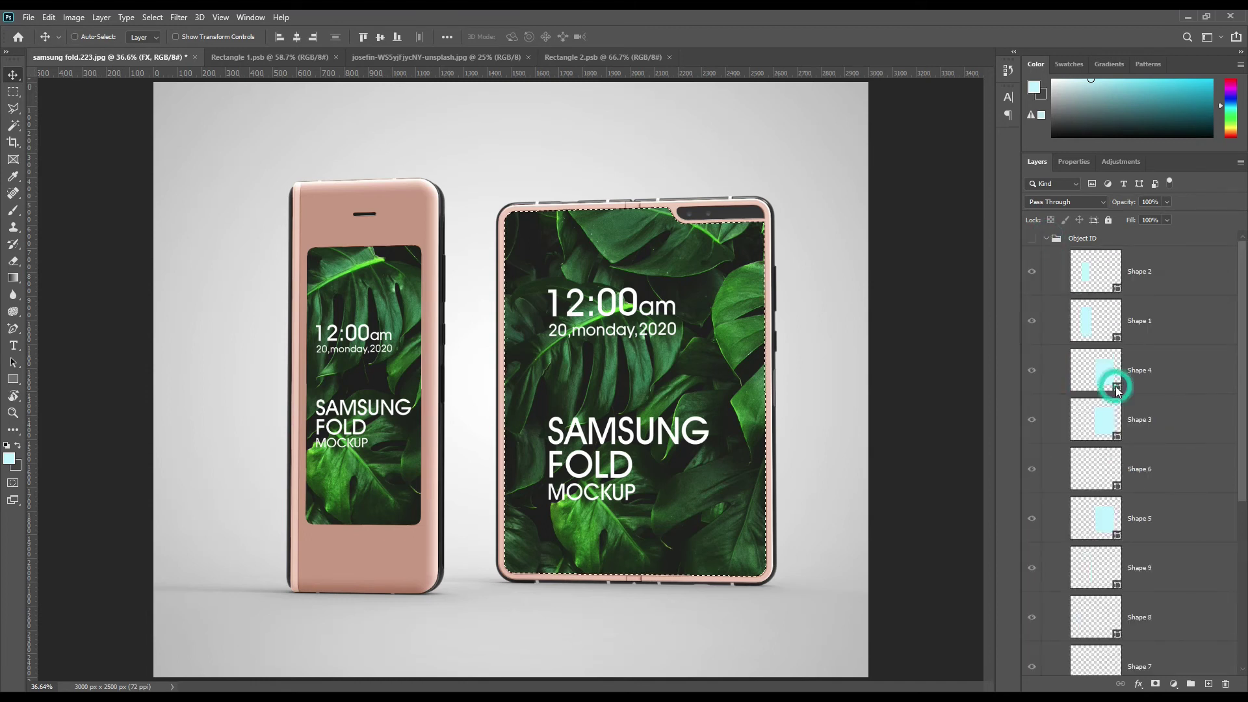
{"action": "left_click", "coordinate": [1112, 423], "text": "ctrl"}
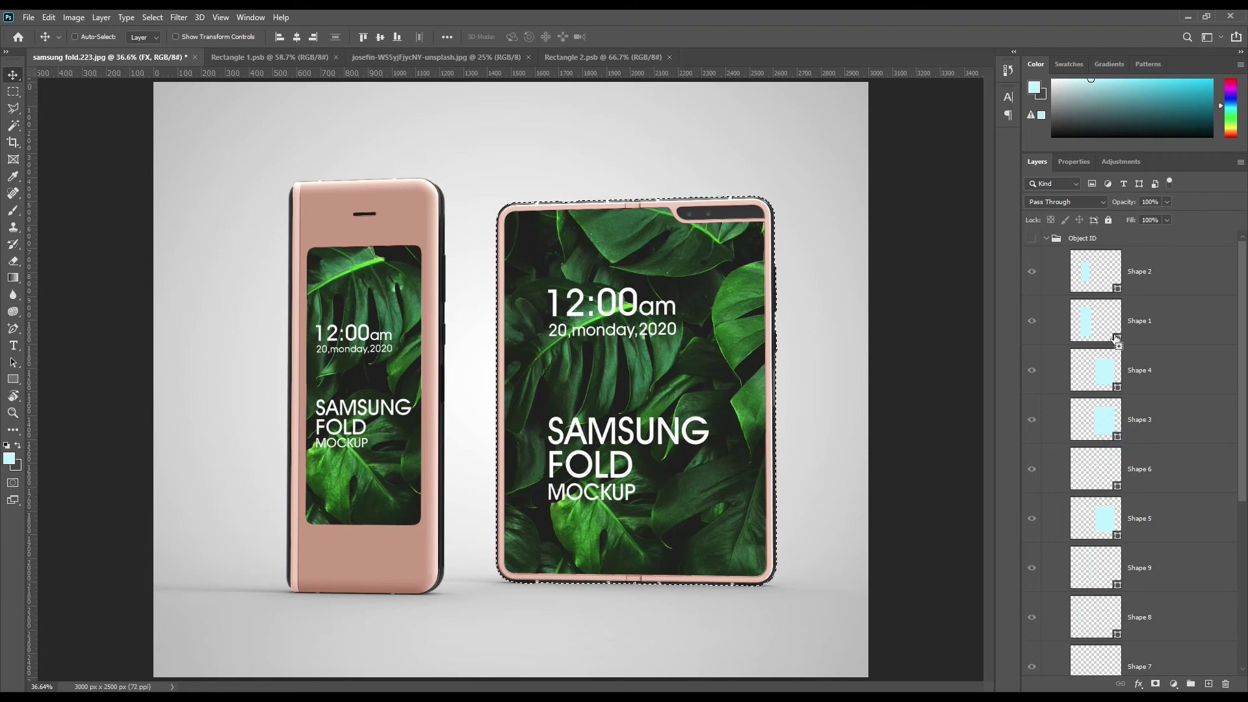
{"action": "left_click", "coordinate": [1094, 322], "text": "ctrl+shift"}
{"action": "left_click", "coordinate": [1047, 238]}
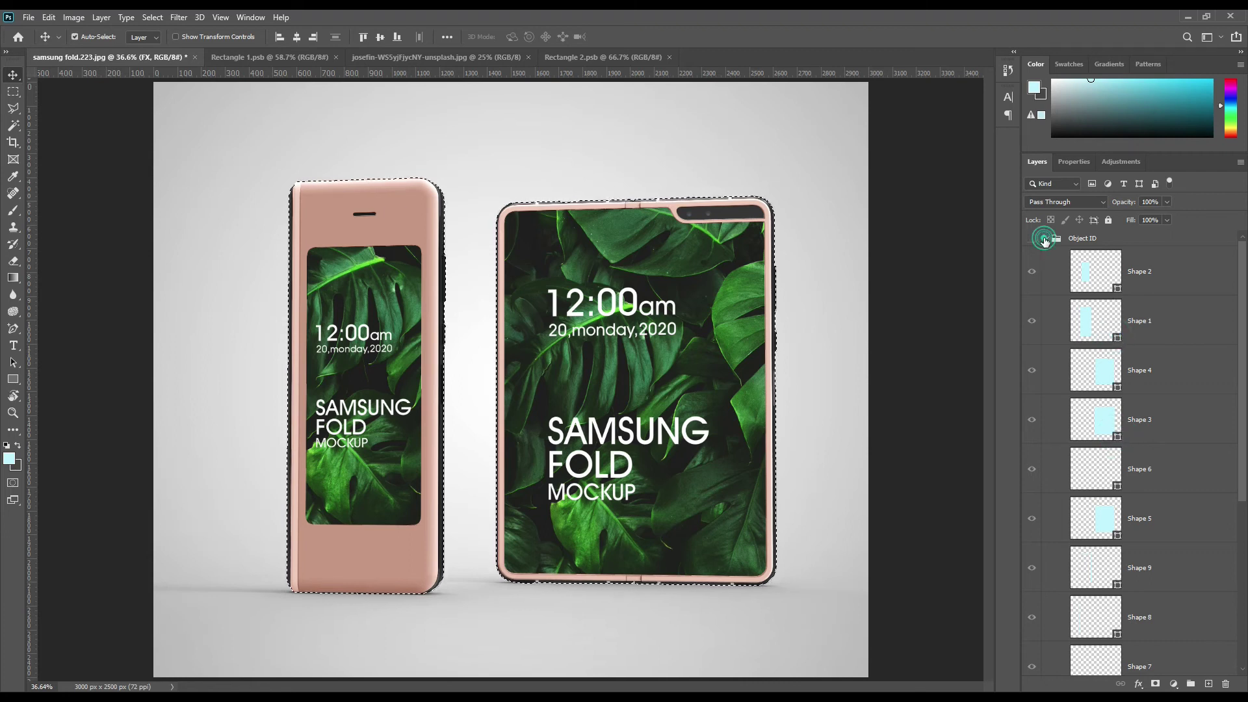
{"action": "left_click", "coordinate": [1046, 254]}
{"action": "left_click", "coordinate": [1132, 499]}
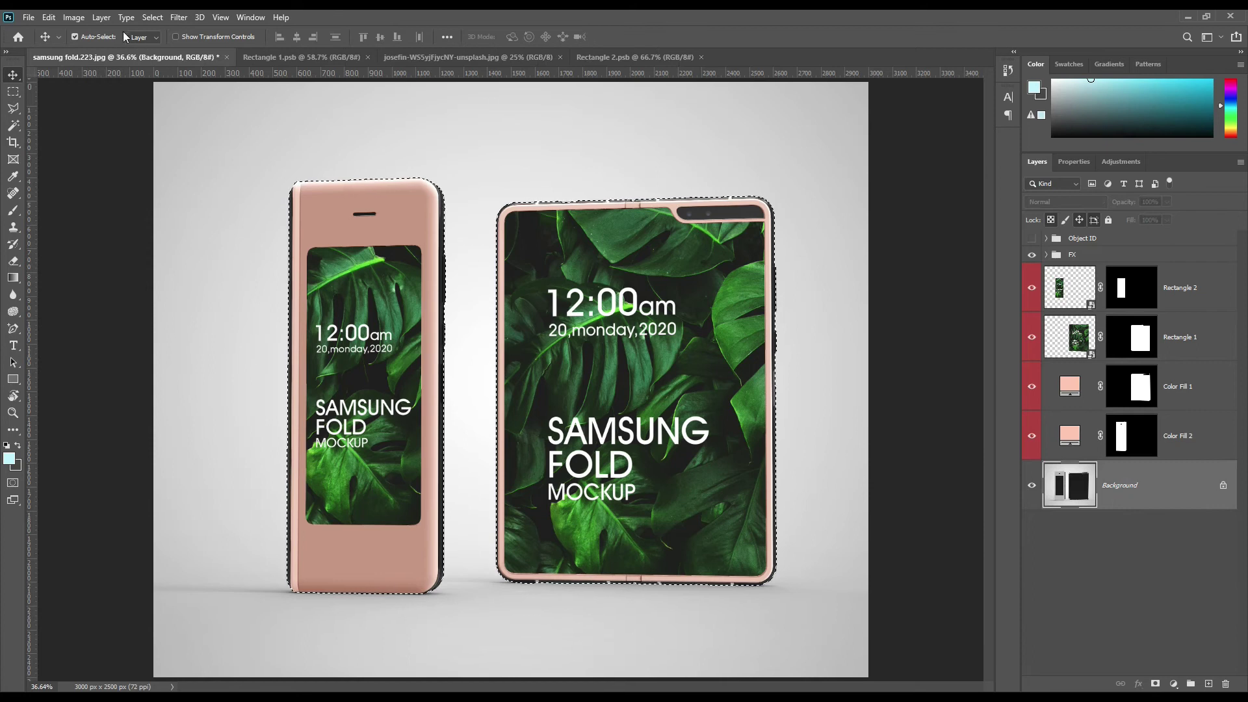
{"action": "left_click", "coordinate": [159, 20]}
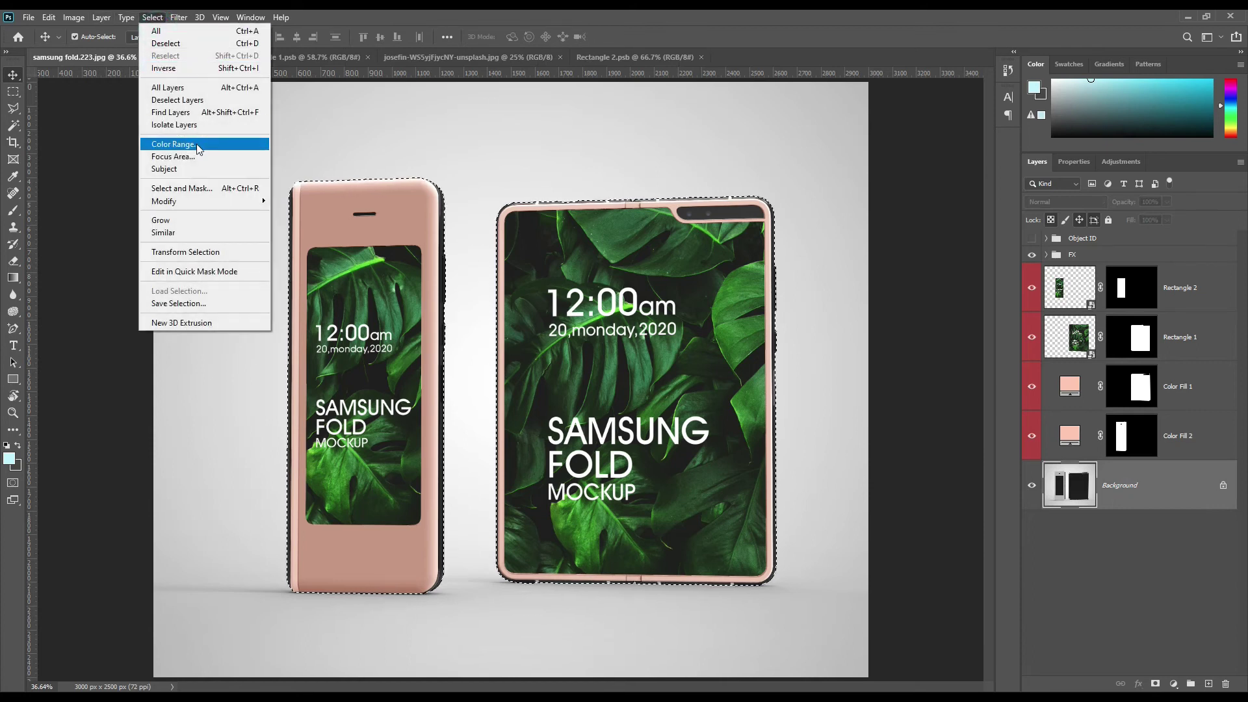
{"action": "left_click", "coordinate": [185, 67]}
Add a Solid Color fill layer of ffc9b1 above the Background for the selected area and set its blend mode to Linear Burn
{"action": "left_click", "coordinate": [1174, 684]}
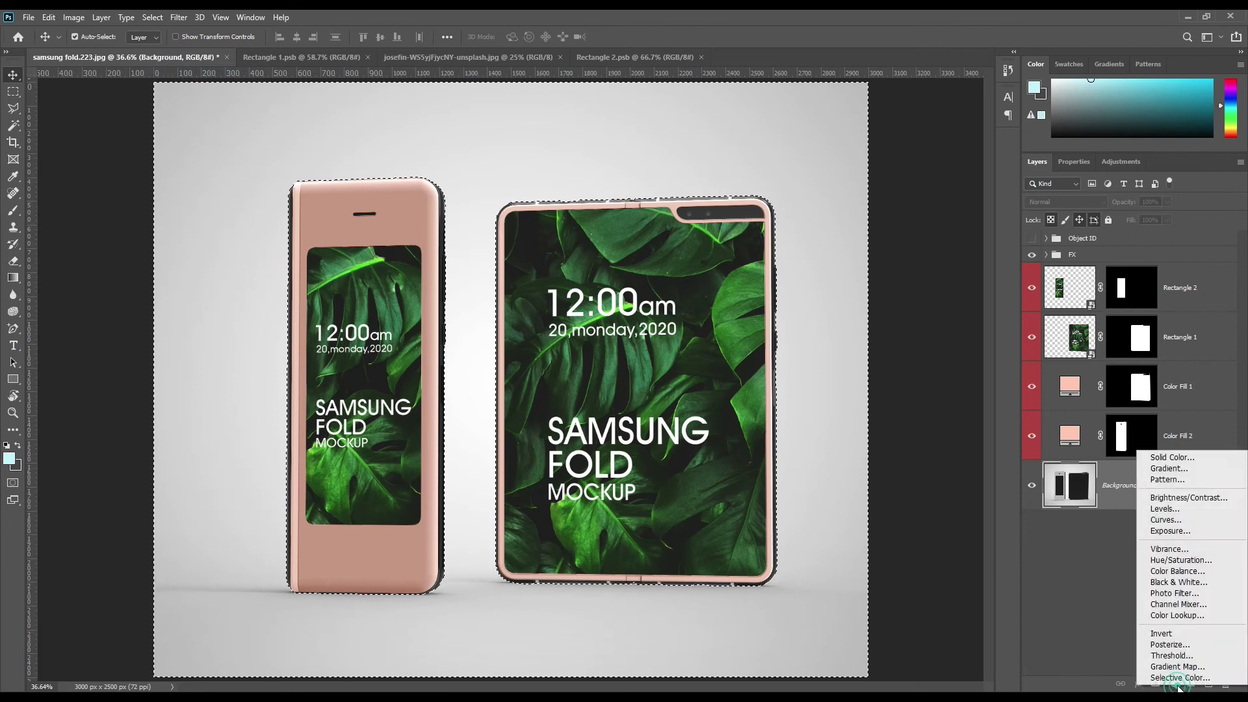
{"action": "left_click", "coordinate": [1173, 457]}
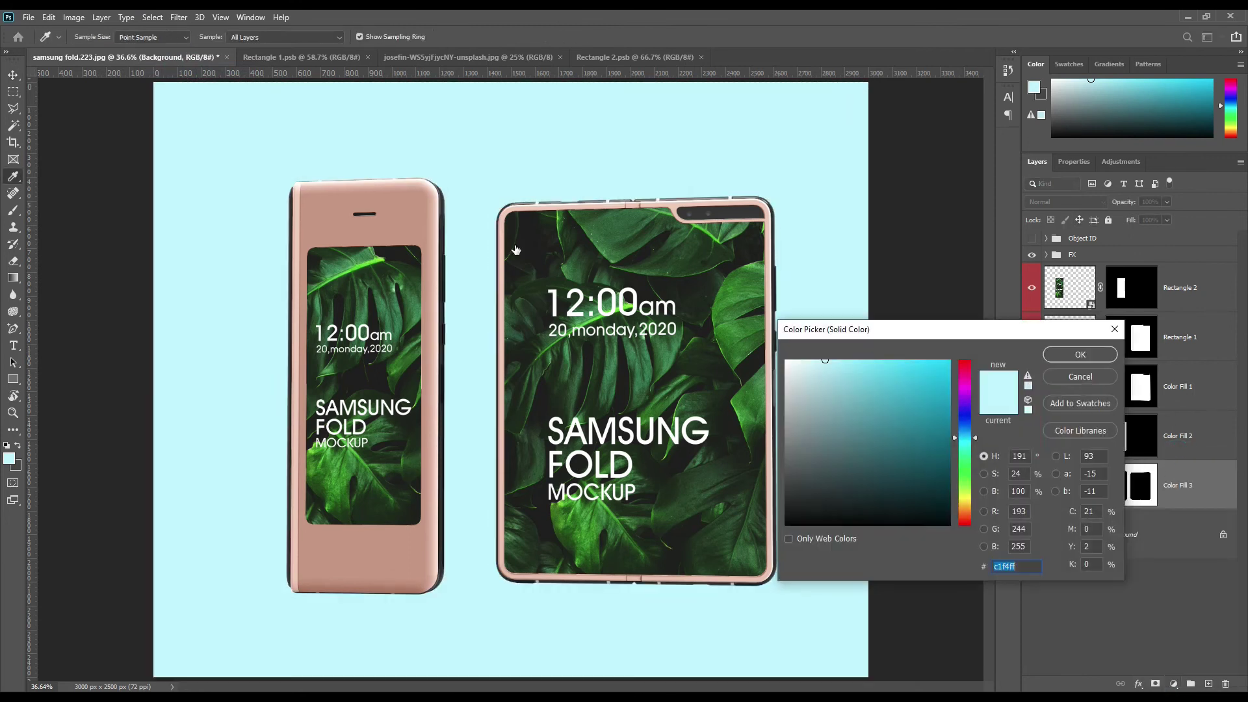
{"action": "type", "text": "ffc9b1"}
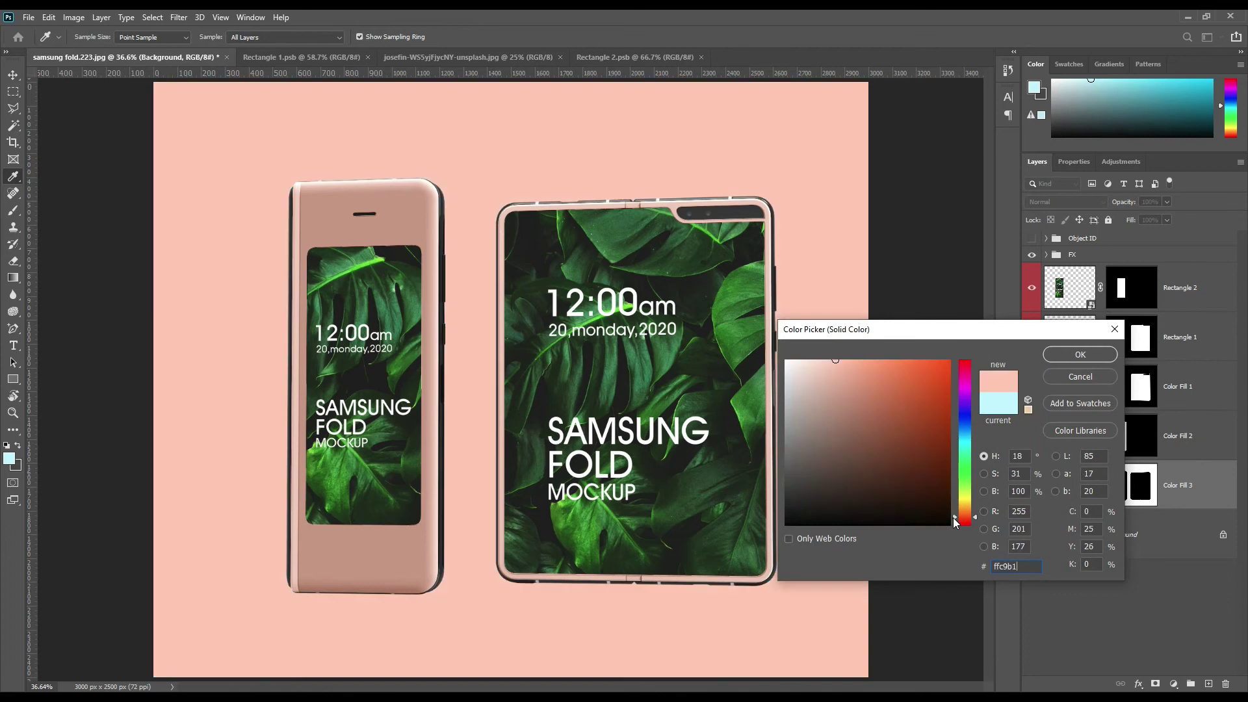
{"action": "left_click", "coordinate": [1080, 355]}
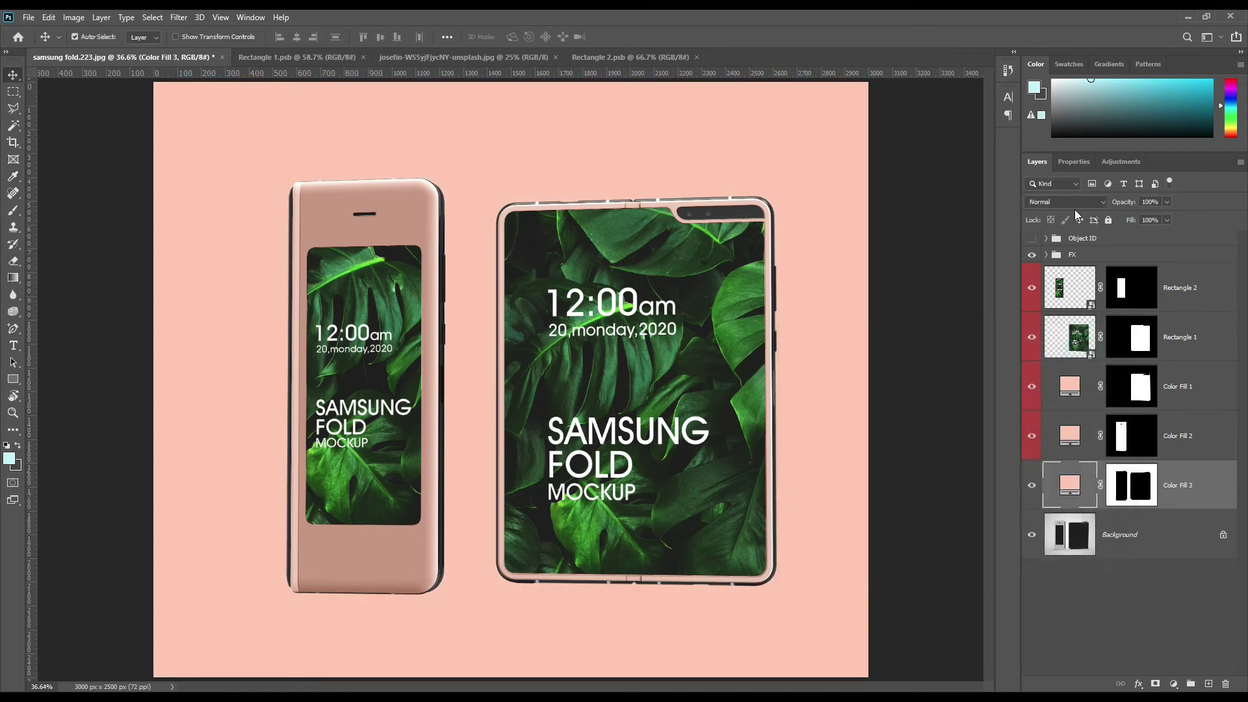
{"action": "left_click", "coordinate": [1076, 205]}
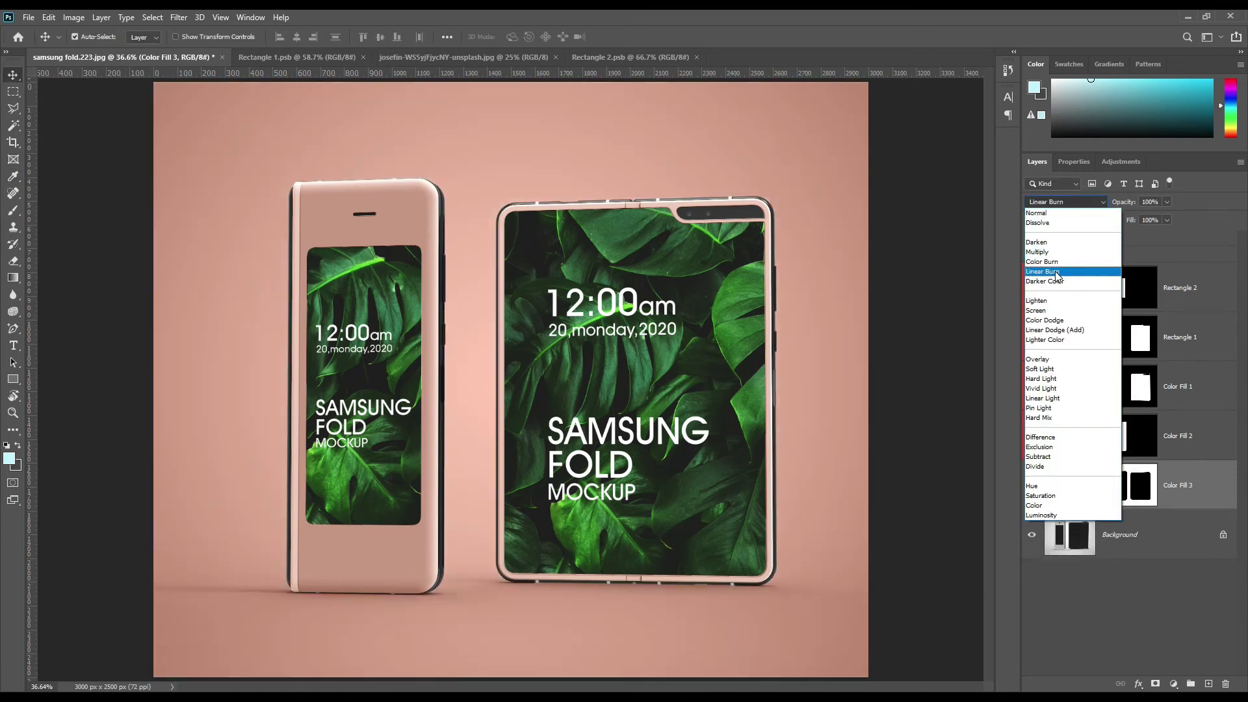
{"action": "left_click", "coordinate": [1056, 273]}
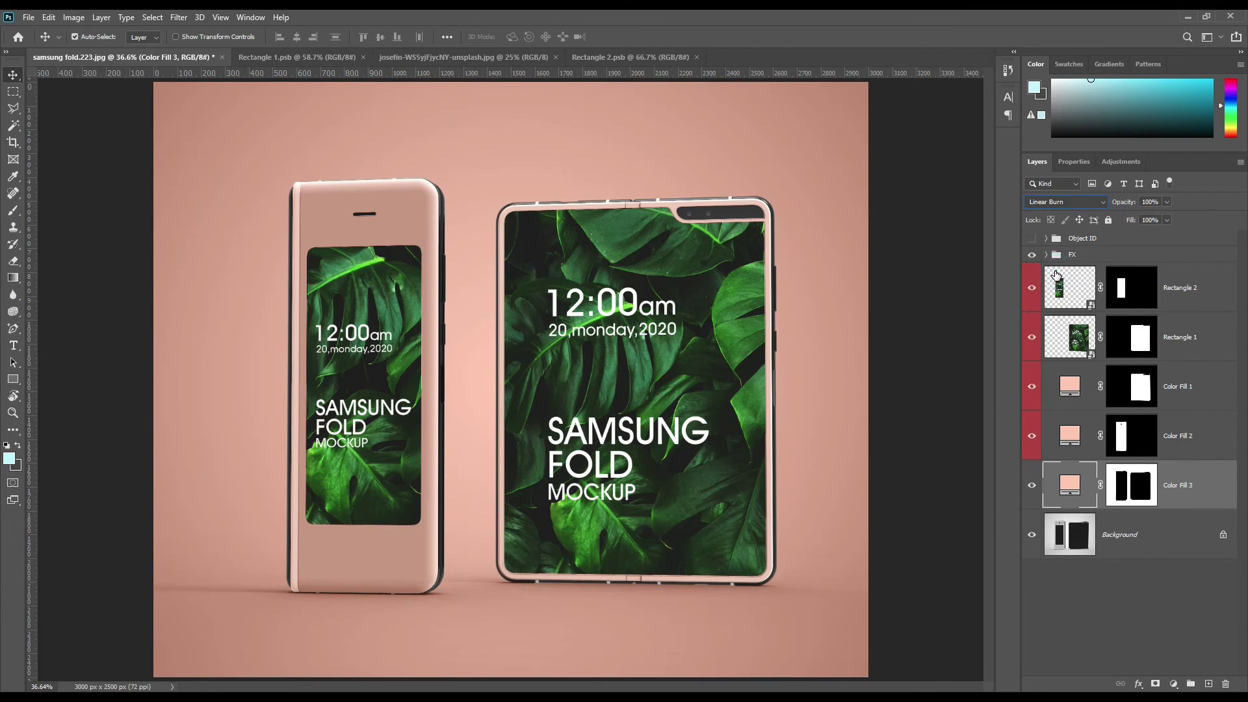
Copy the hex code of Color Fill 3 and try a neutral mid-grey, bababa, as the backdrop colour
{"action": "double_click", "coordinate": [1069, 484]}
{"action": "key", "text": "ctrl+c"}
{"action": "mouse_move", "coordinate": [828, 389]}
{"action": "left_mouse_down"}
{"action": "mouse_move", "coordinate": [795, 414]}
{"action": "mouse_move", "coordinate": [781, 404]}
{"action": "left_mouse_up"}
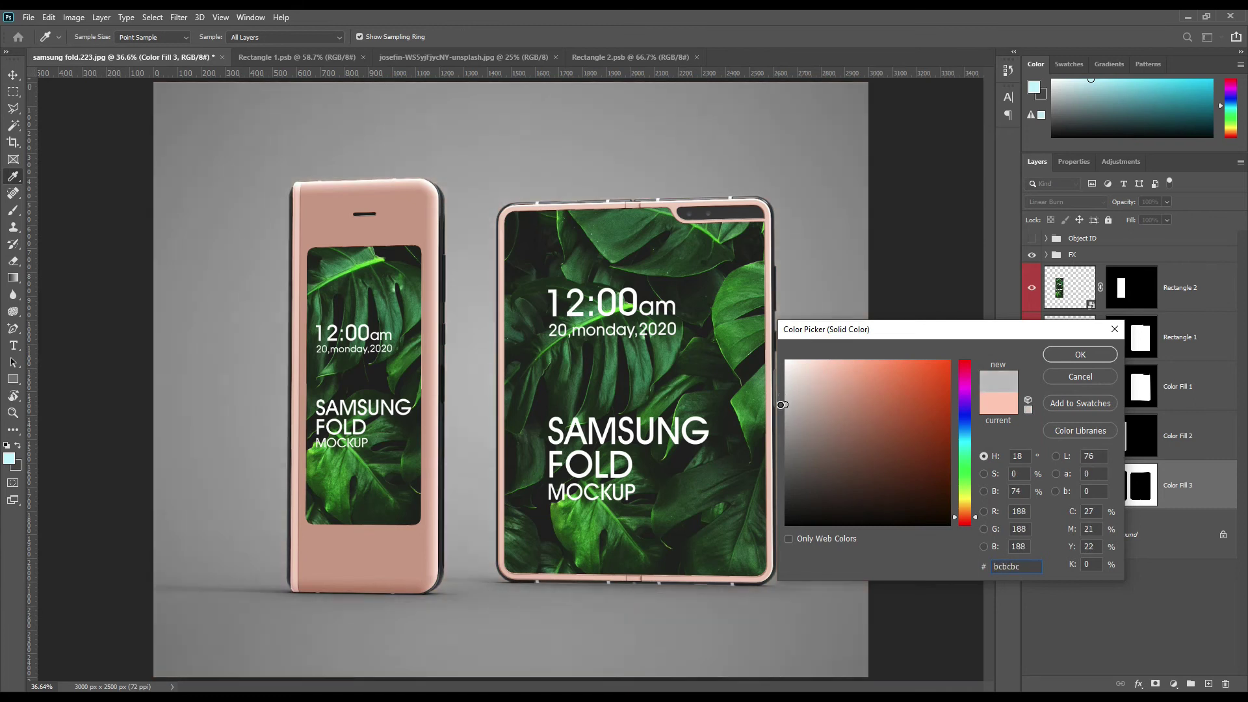
{"action": "left_click", "coordinate": [1079, 354]}
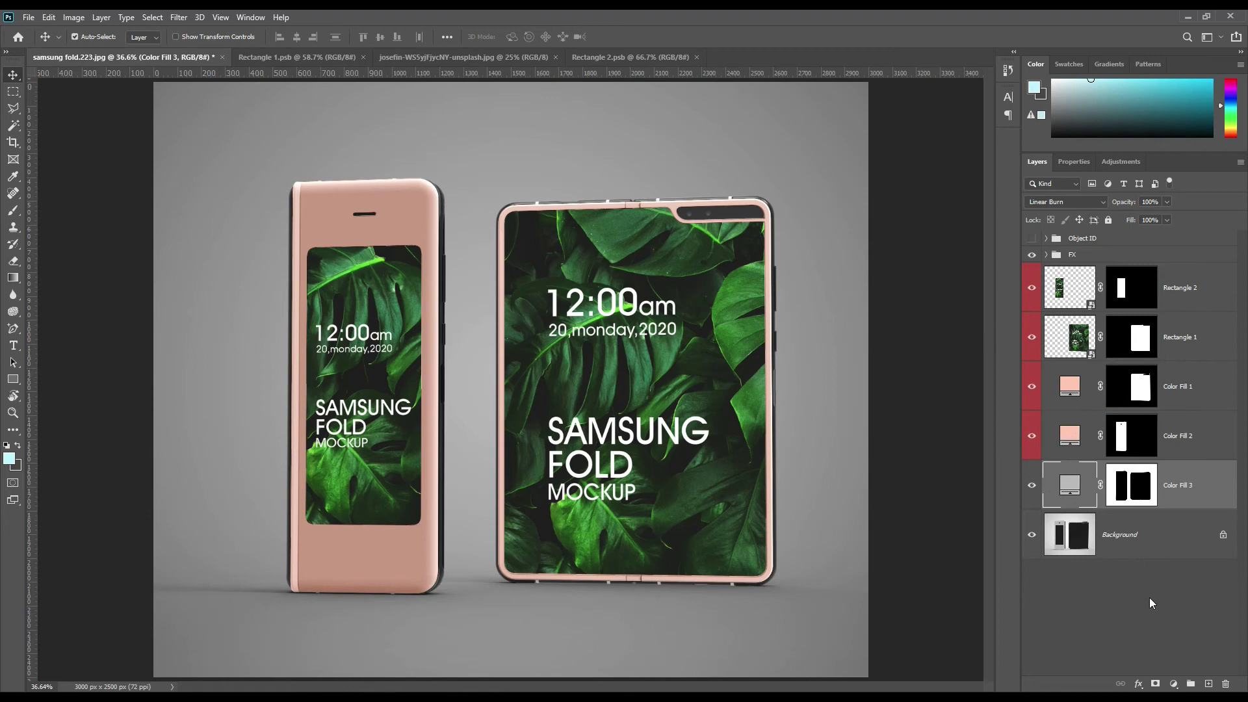
{"action": "right_click", "coordinate": [1182, 492]}
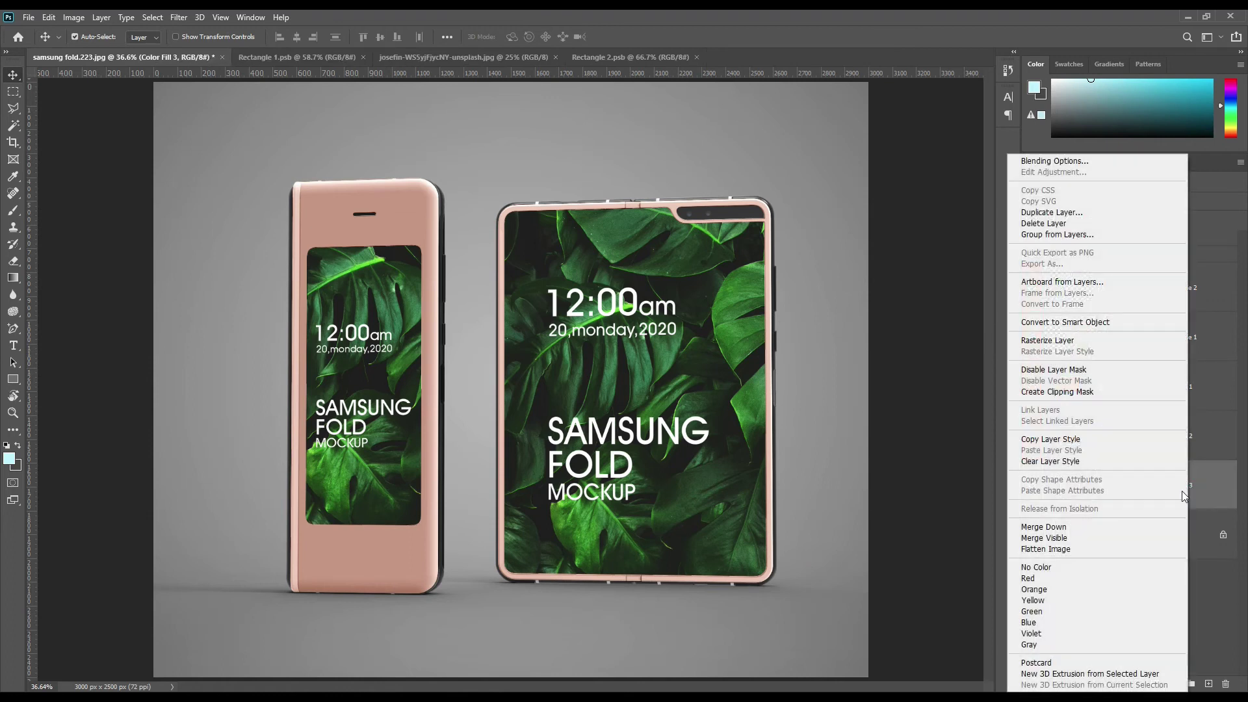
{"action": "left_click", "coordinate": [1211, 547]}
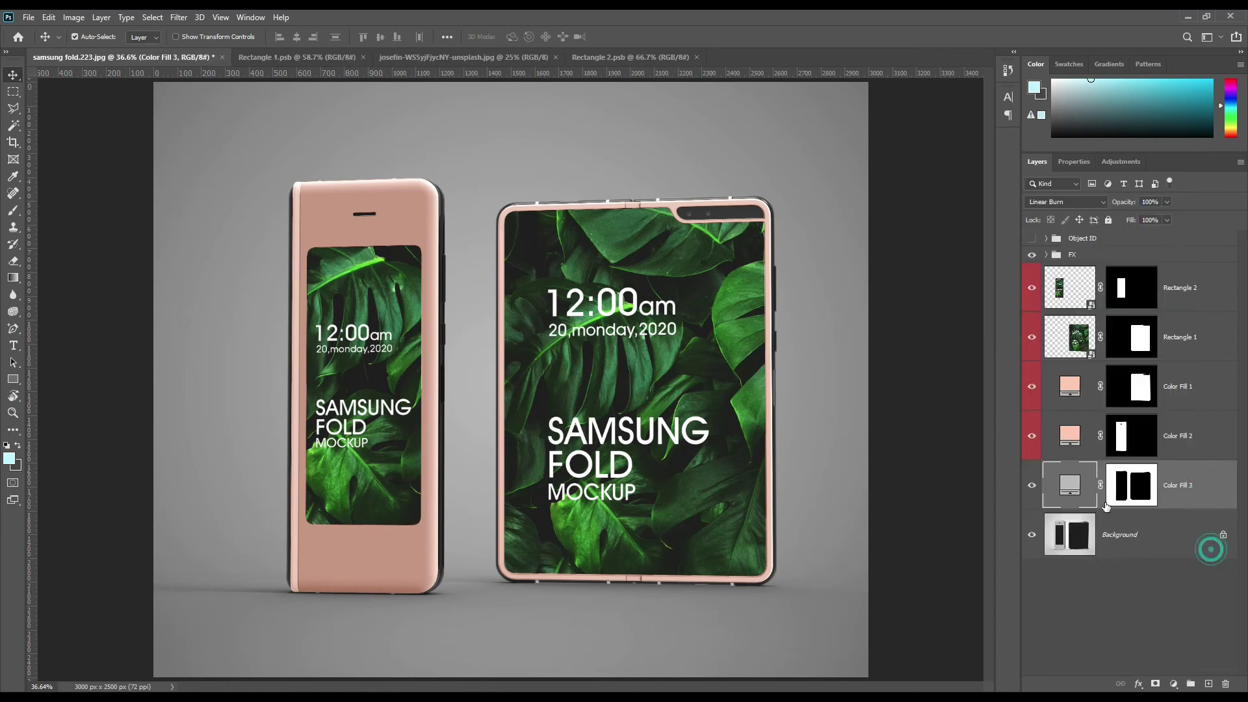
Restore the backdrop fill, Color Fill 3, to the copied colour ffc9b1
{"action": "double_click", "coordinate": [1066, 485]}
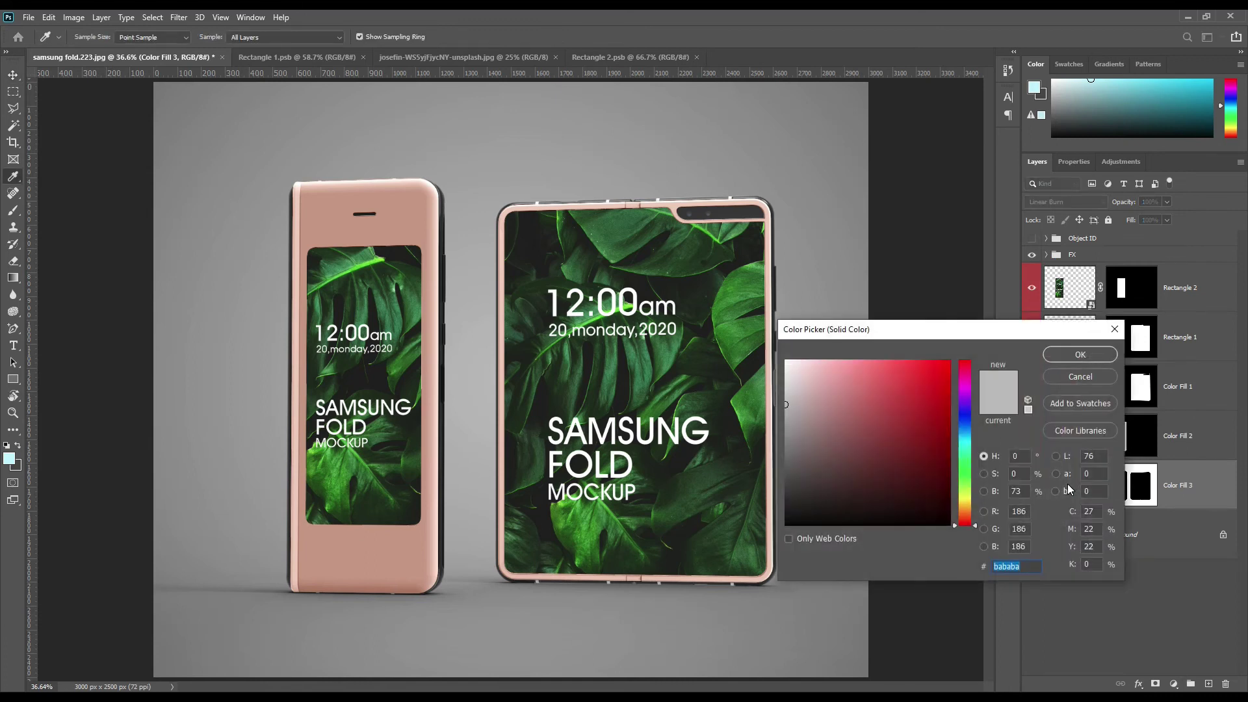
{"action": "key", "text": "ctrl+v"}
{"action": "left_click", "coordinate": [1080, 355]}
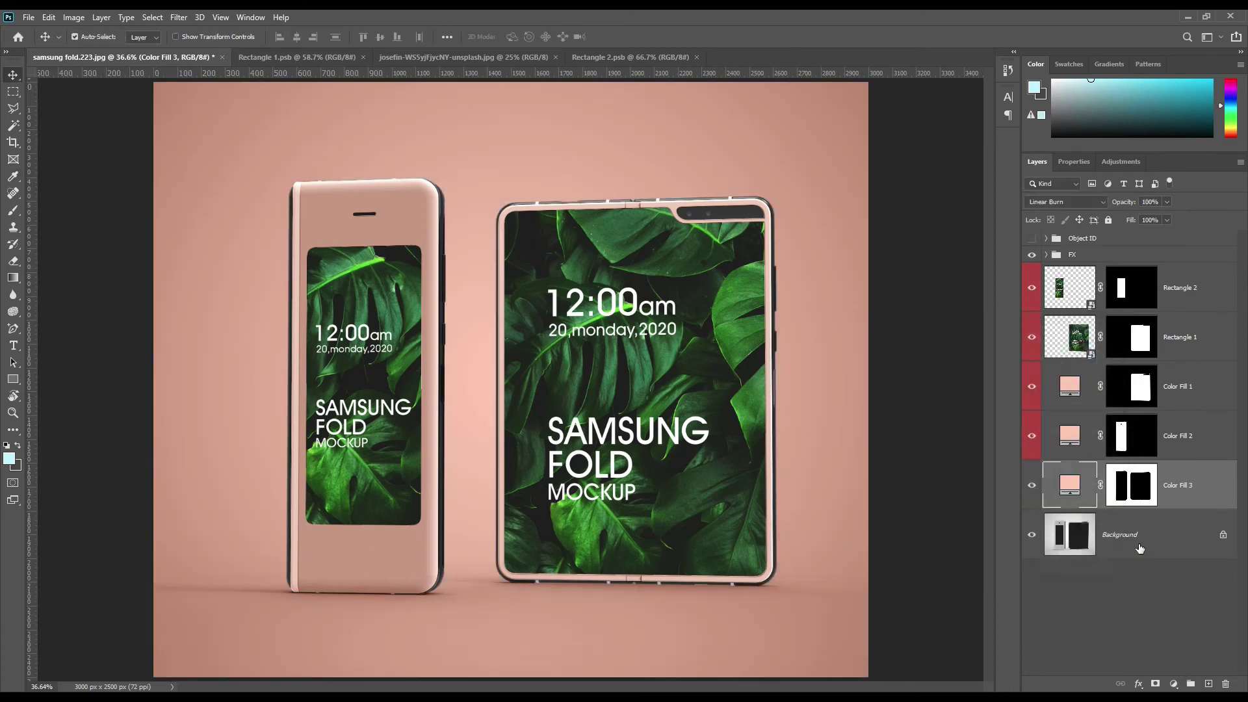
Lighten the backdrop fill, Color Fill 3, to ffe3d6 and give the layer a red colour label
{"action": "double_click", "coordinate": [1078, 489]}
{"action": "left_click_drag", "start_coordinate": [835, 364], "coordinate": [812, 359]}
{"action": "left_click", "coordinate": [1101, 353]}
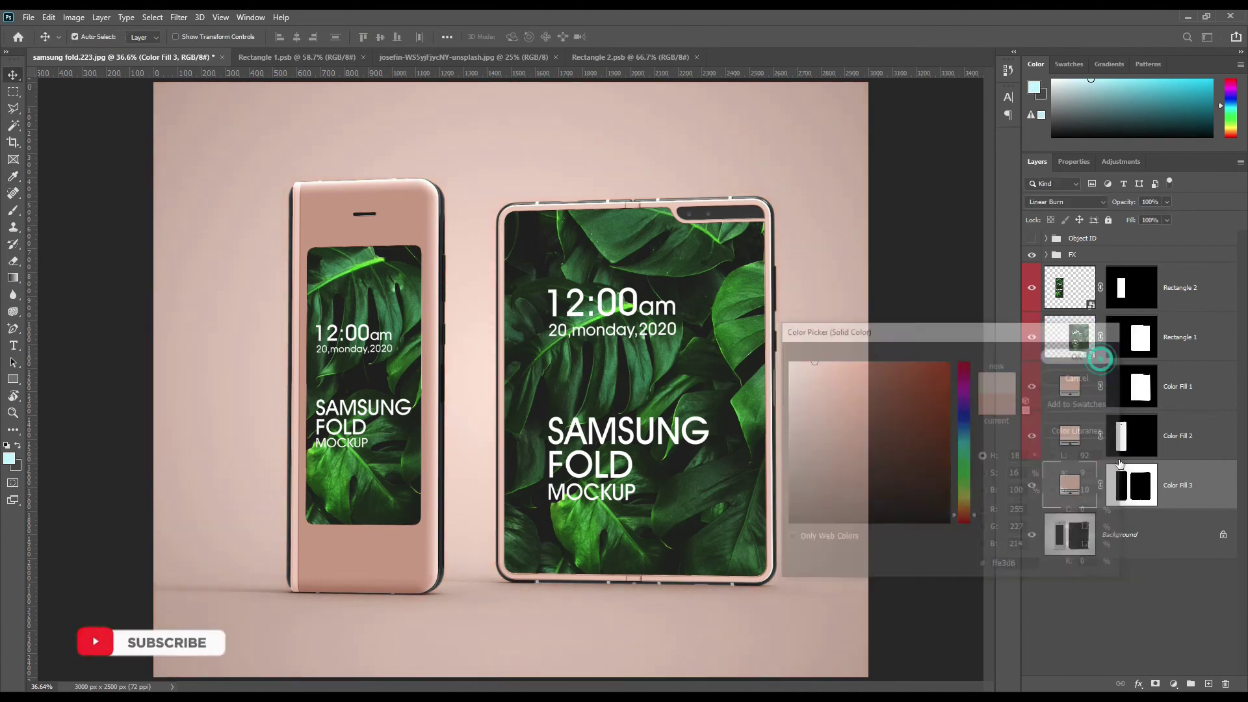
{"action": "right_click", "coordinate": [1194, 509]}
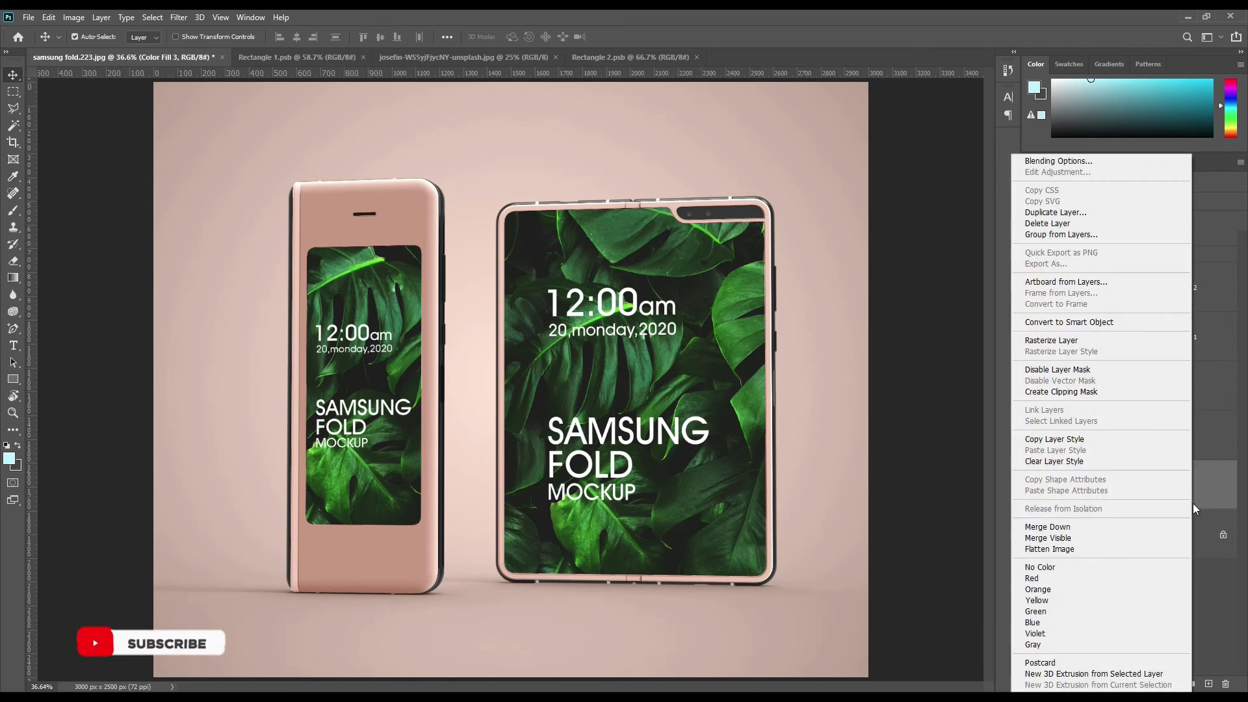
{"action": "left_click", "coordinate": [1054, 578]}
{"action": "left_click", "coordinate": [1131, 610]}
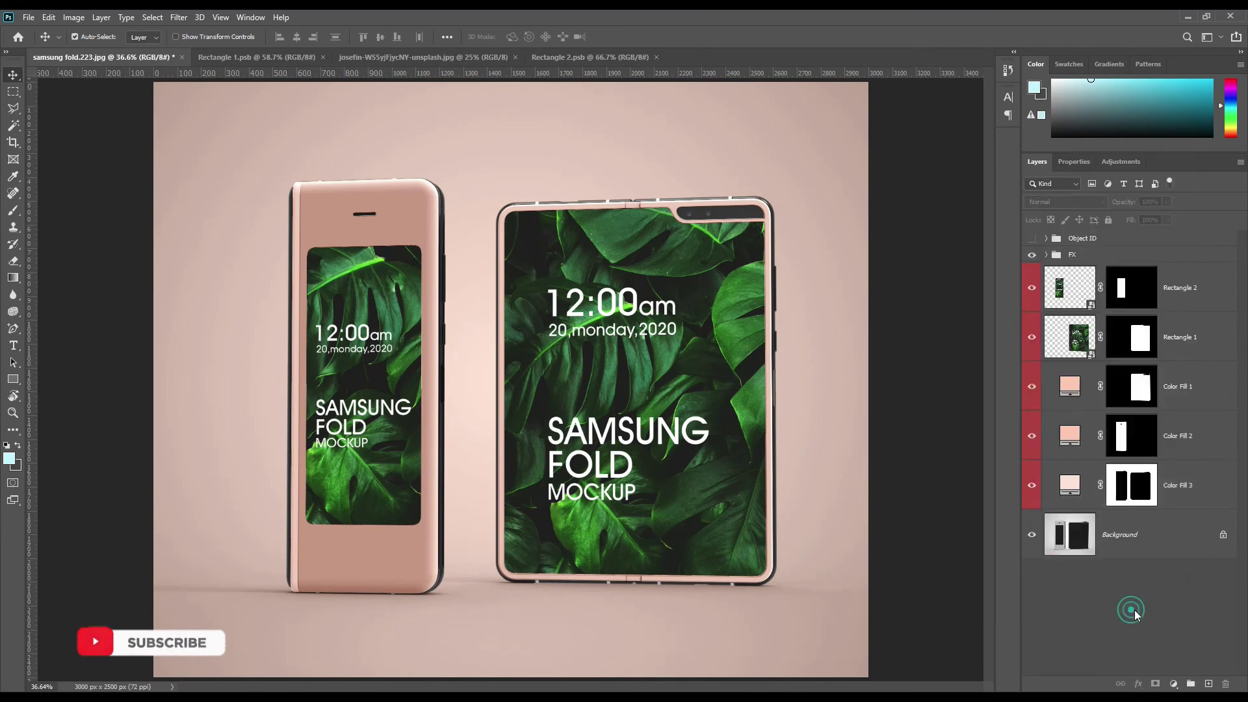
Toggle the visibility of each red-labelled layer, from Color Fill 3 up to Rectangle 2, to check what each one controls
{"action": "left_click", "coordinate": [1031, 486]}
{"action": "left_click", "coordinate": [1030, 488]}
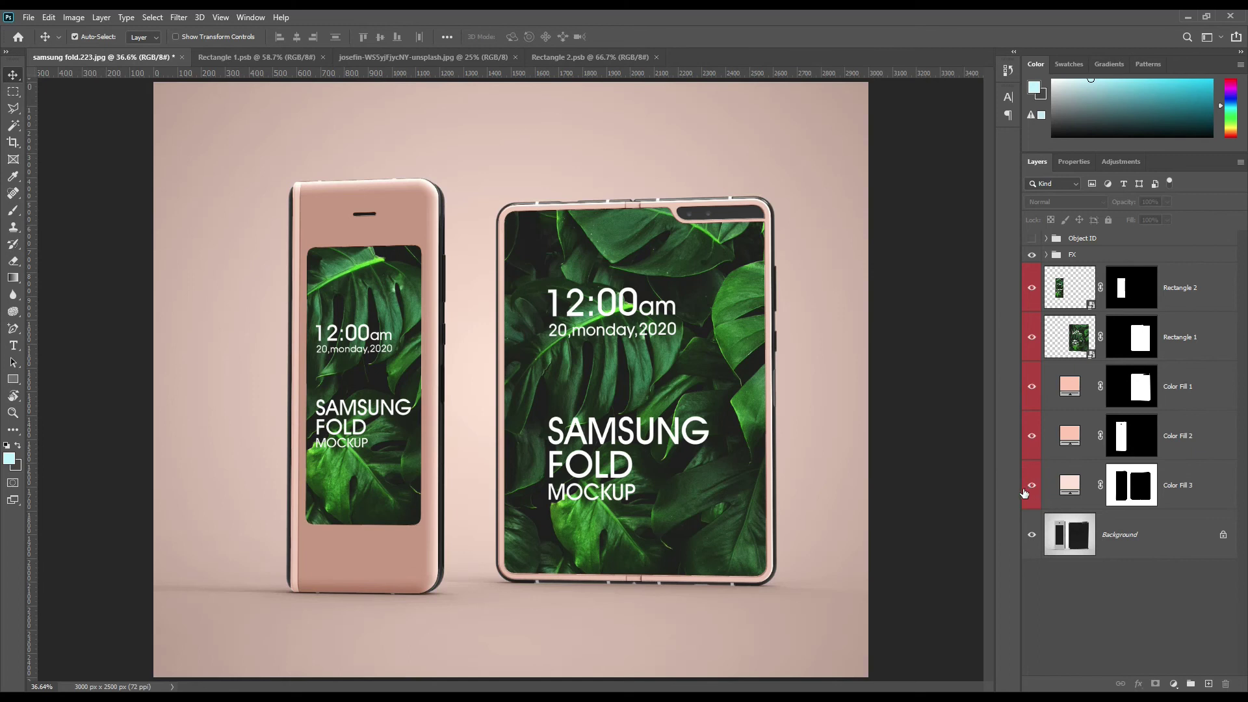
{"action": "left_click", "coordinate": [1031, 437]}
{"action": "left_click", "coordinate": [1031, 437]}
{"action": "left_click", "coordinate": [1032, 387]}
{"action": "left_click", "coordinate": [1032, 387]}
{"action": "left_click", "coordinate": [1032, 337]}
{"action": "left_click", "coordinate": [1032, 337]}
{"action": "left_click", "coordinate": [1032, 289]}
{"action": "left_click", "coordinate": [1032, 289]}
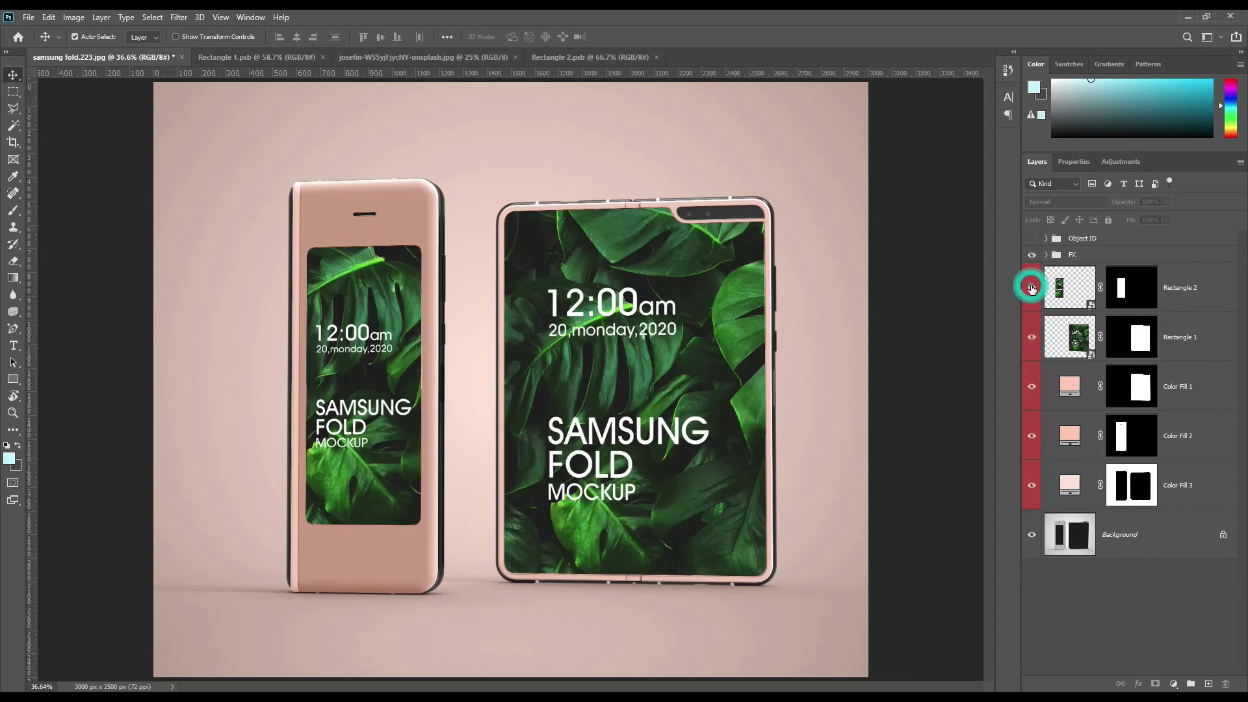
Add Bevel & Emboss to the Rectangle 1 layer, with the light at angle 121° and altitude 32° and shadow opacity 66%
{"action": "left_click", "coordinate": [1207, 342]}
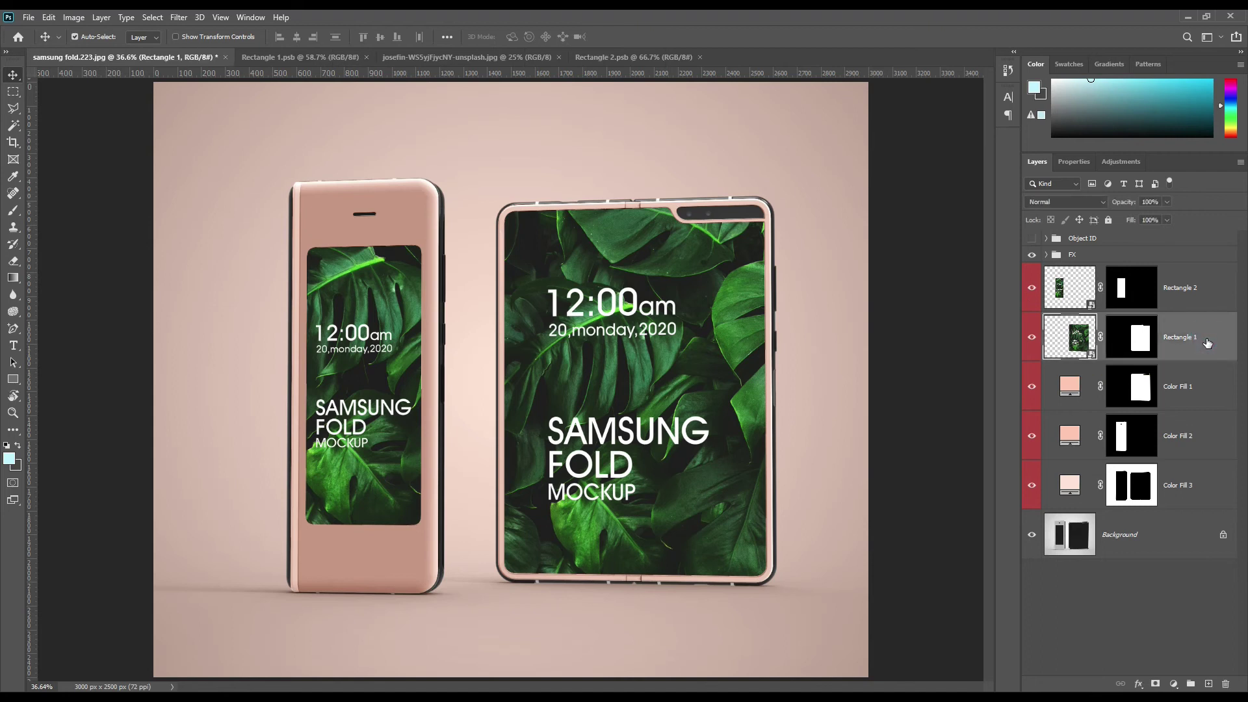
{"action": "left_click", "coordinate": [1139, 684]}
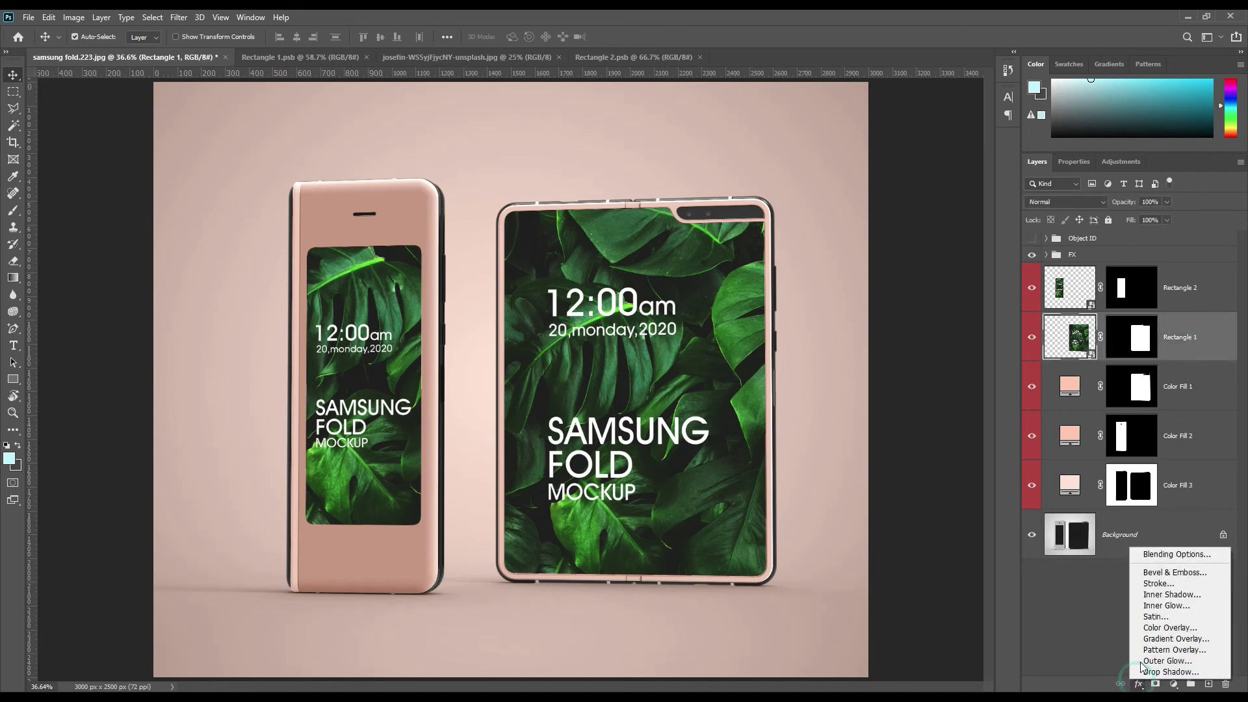
{"action": "left_click", "coordinate": [1165, 572]}
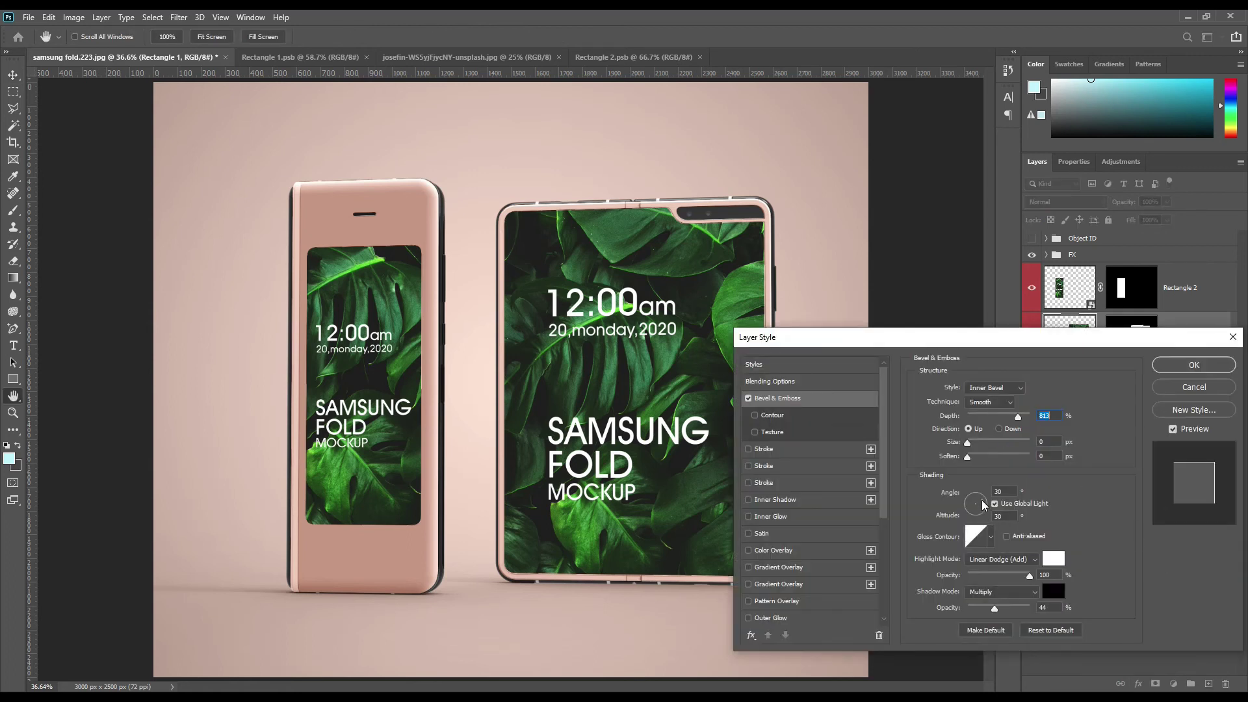
{"action": "left_click", "coordinate": [980, 503]}
{"action": "left_click", "coordinate": [974, 502]}
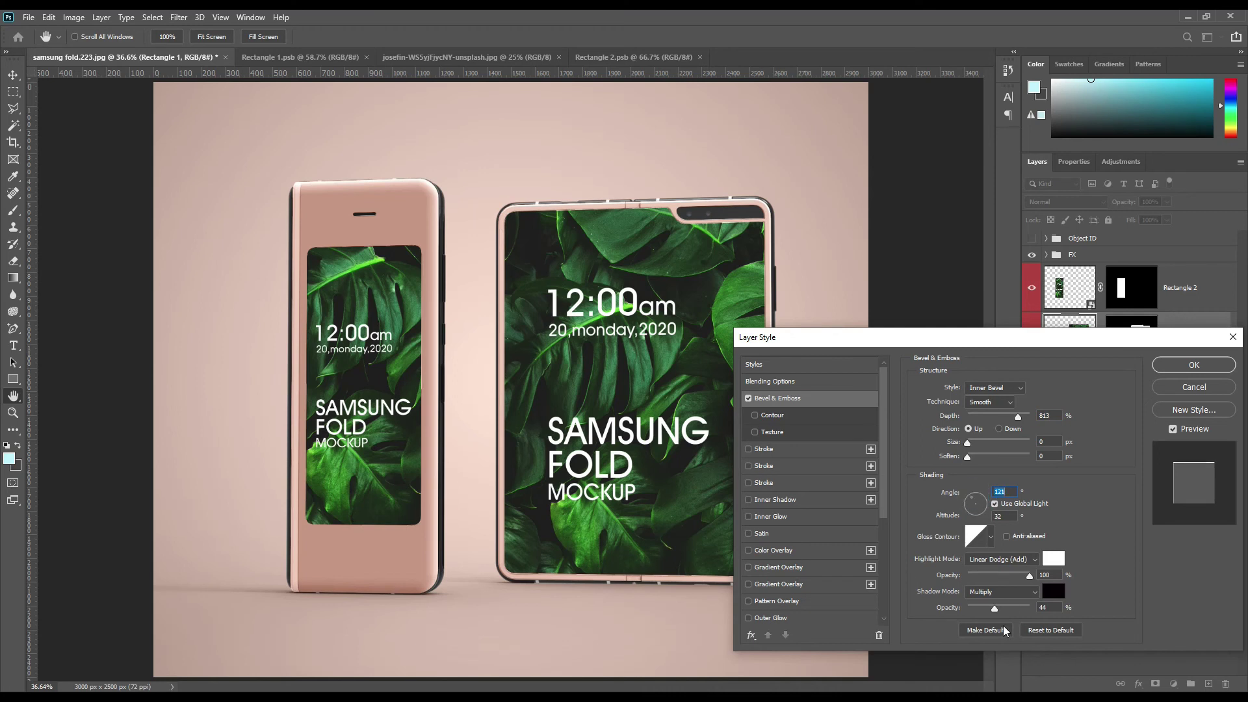
{"action": "left_click_drag", "start_coordinate": [995, 610], "coordinate": [1008, 608]}
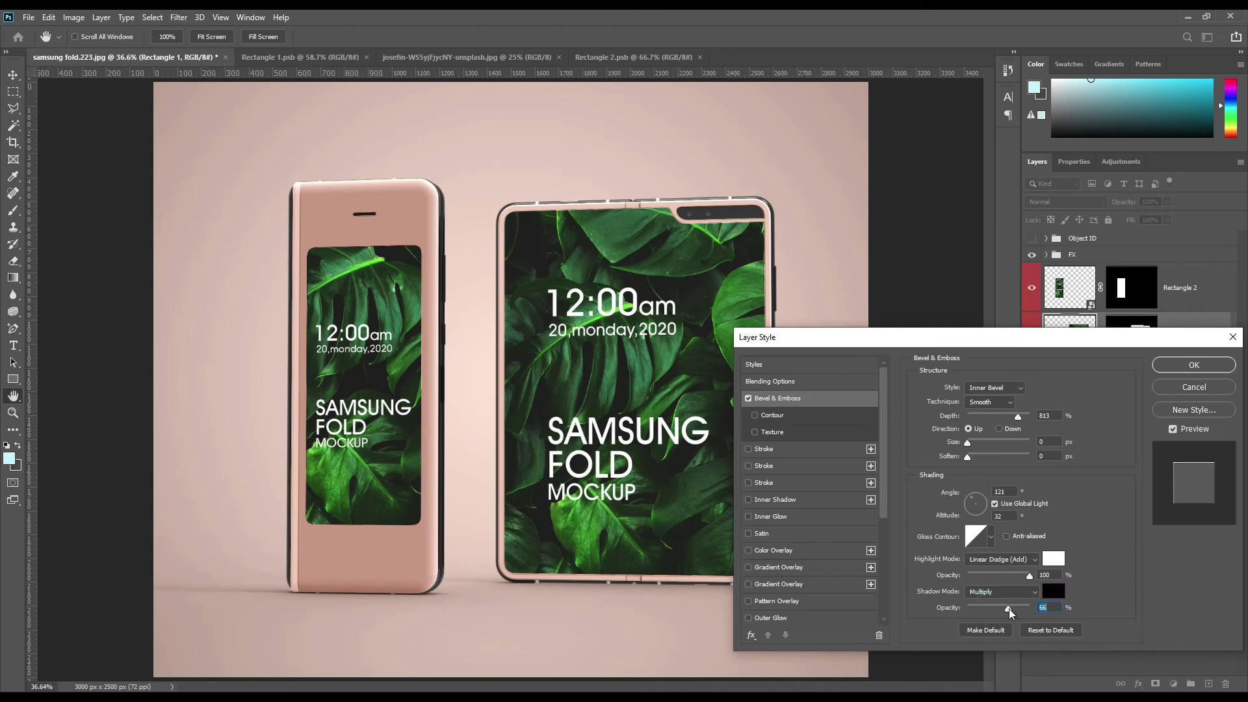
Set the bevel's highlight mode to Screen, its size to 4 px and soften to 5 px, and apply the style
{"action": "left_click", "coordinate": [1000, 560]}
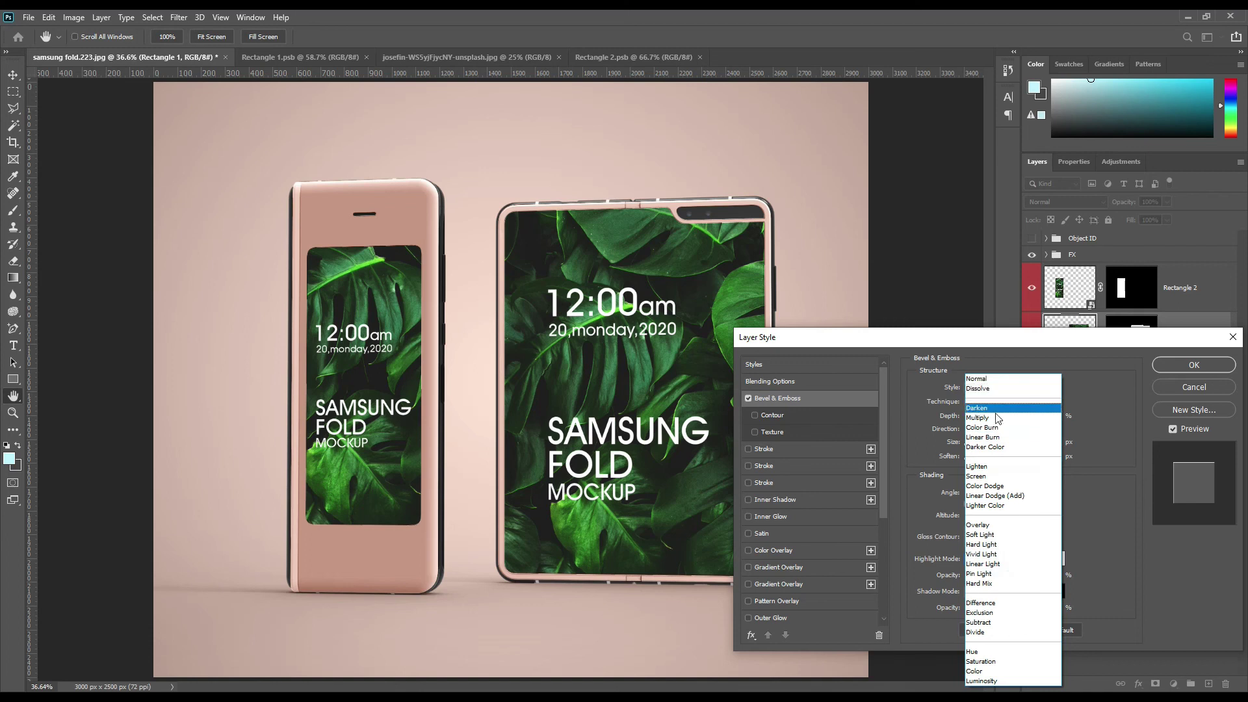
{"action": "left_click", "coordinate": [992, 477]}
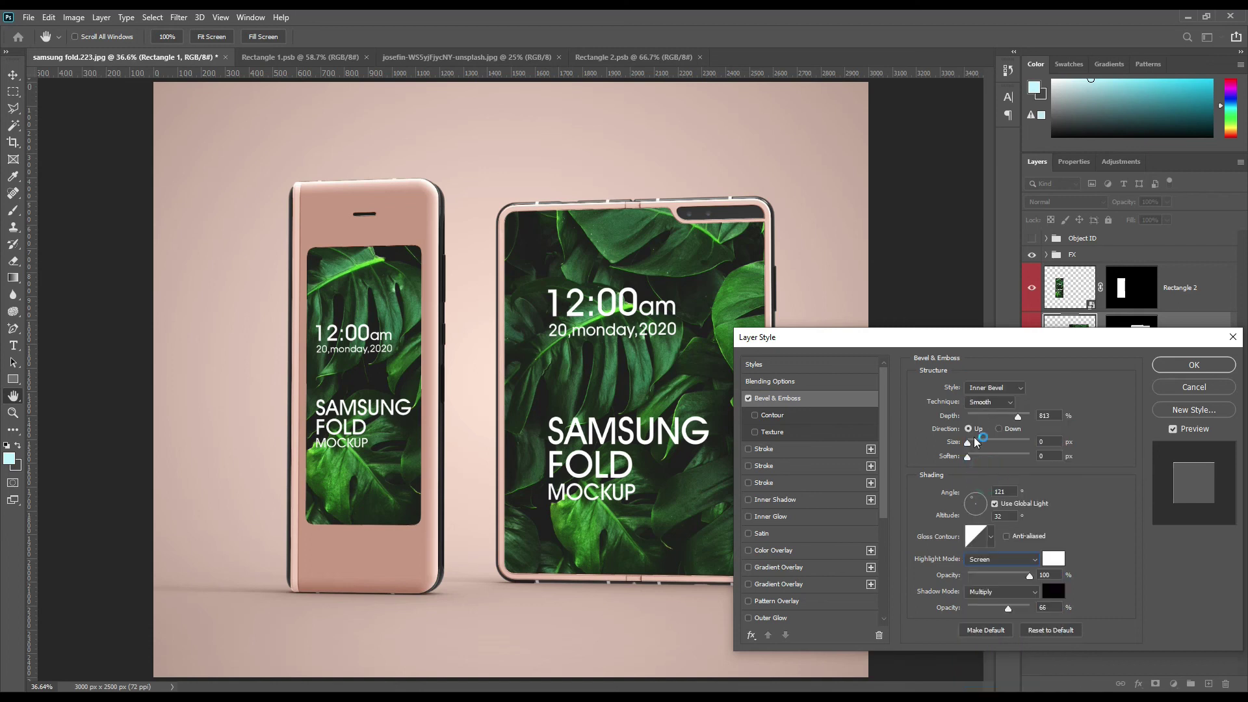
{"action": "left_click_drag", "start_coordinate": [969, 449], "coordinate": [984, 457]}
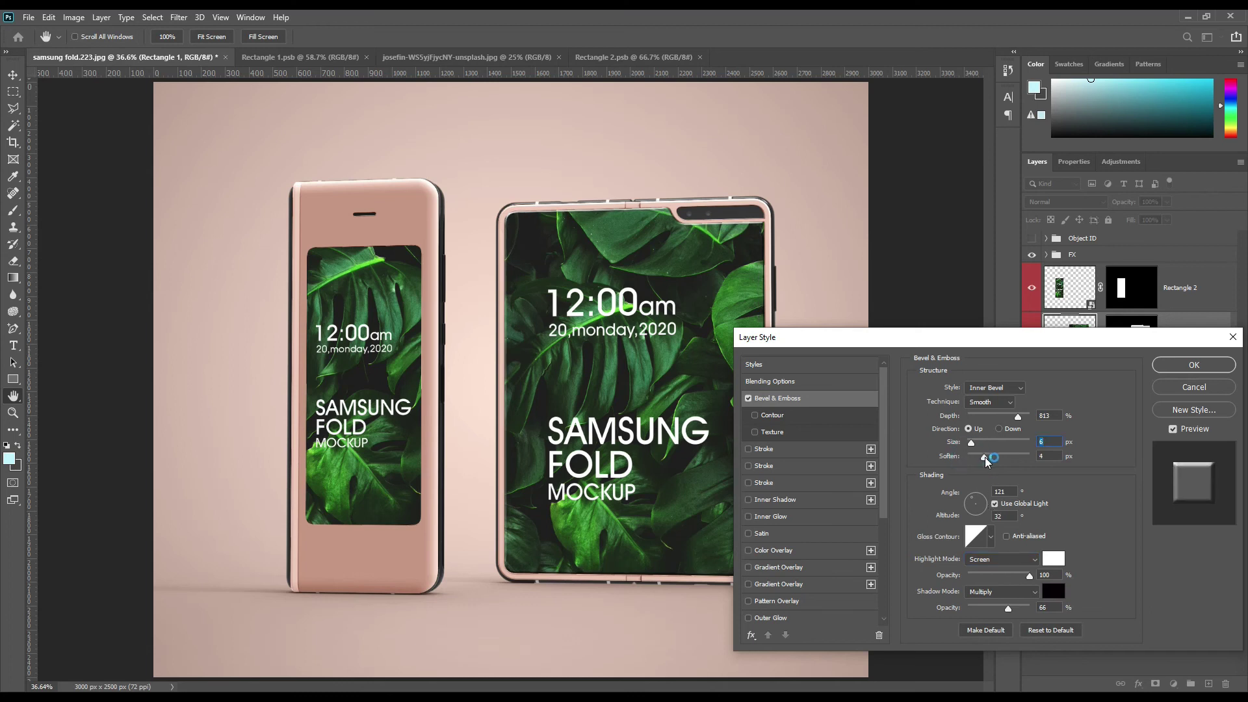
{"action": "left_click", "coordinate": [971, 441]}
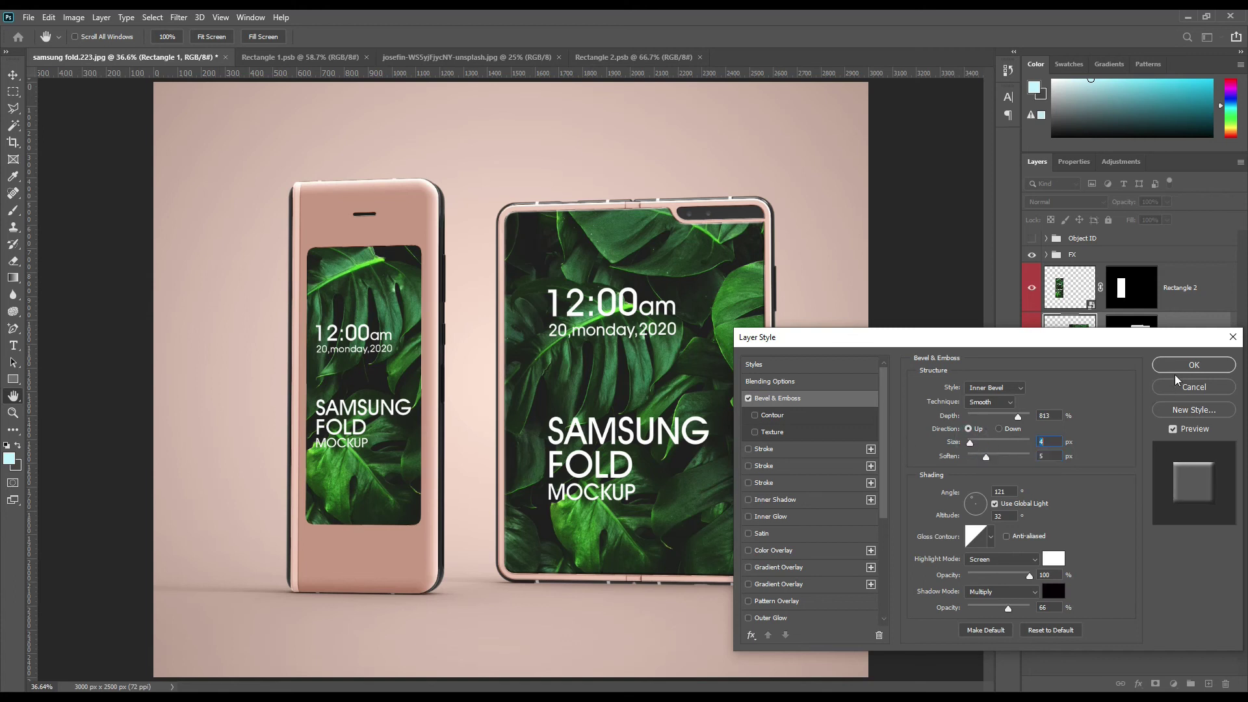
{"action": "left_click", "coordinate": [1187, 366]}
Copy the layer style of Rectangle 1 onto Rectangle 2
{"action": "right_click", "coordinate": [1187, 337]}
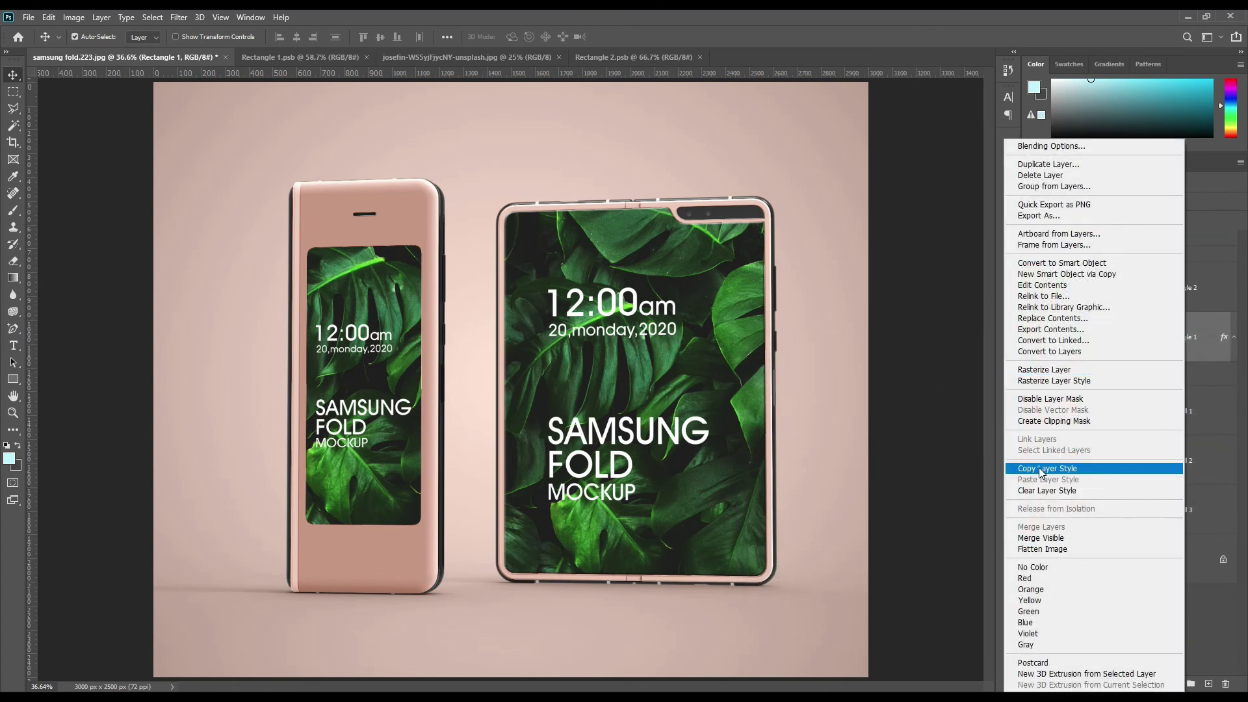
{"action": "left_click", "coordinate": [1041, 469]}
{"action": "right_click", "coordinate": [1201, 295]}
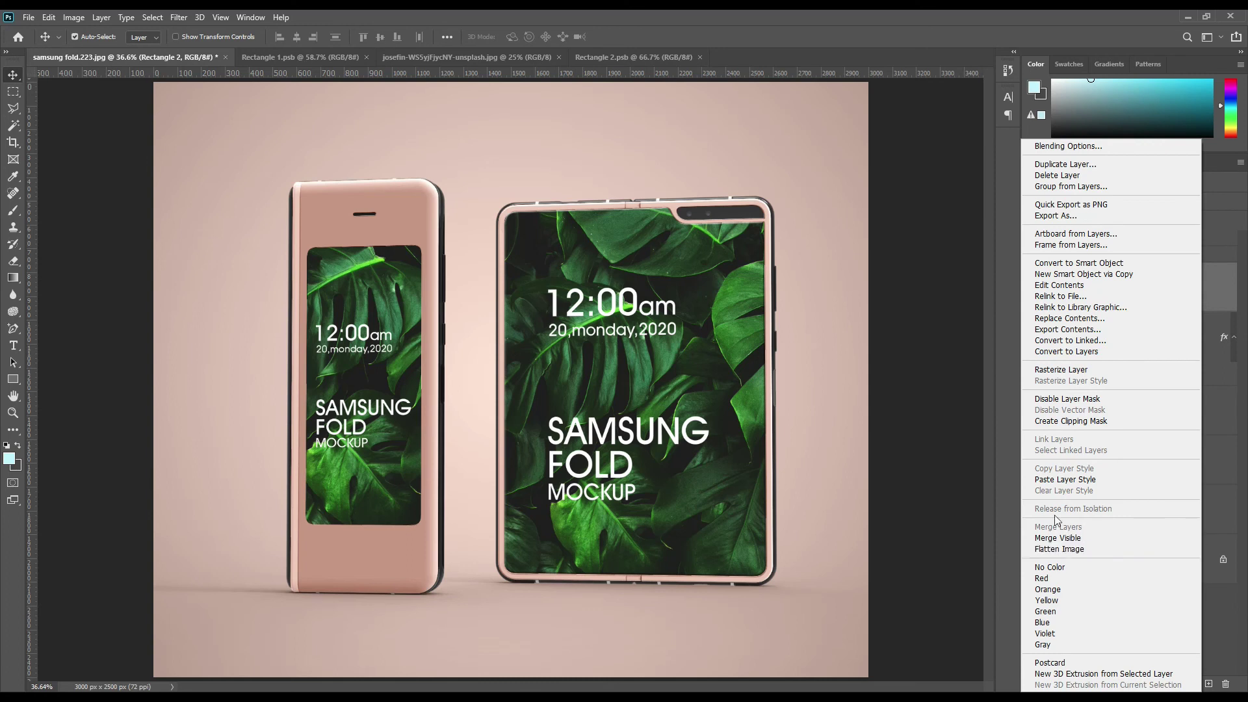
{"action": "left_click", "coordinate": [1063, 479]}
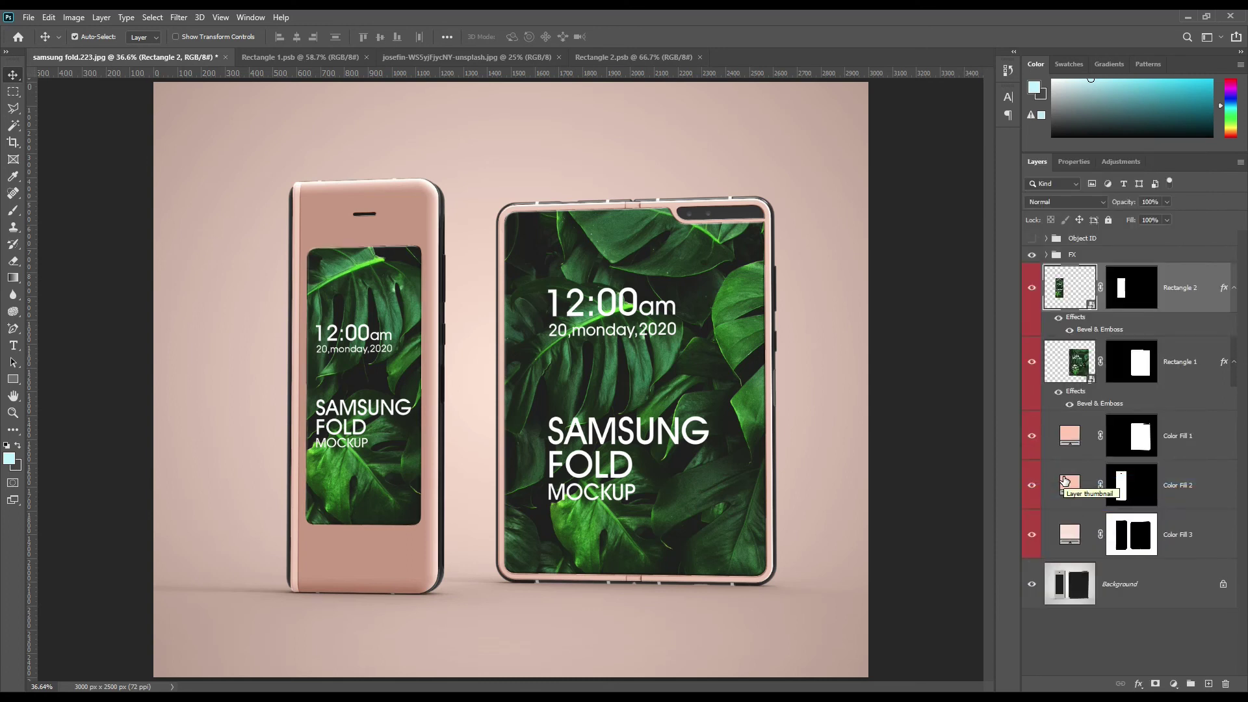
Change the Bevel & Emboss direction on Rectangle 2 to Down
{"action": "left_click", "coordinate": [1099, 330]}
{"action": "double_click", "coordinate": [1099, 330]}
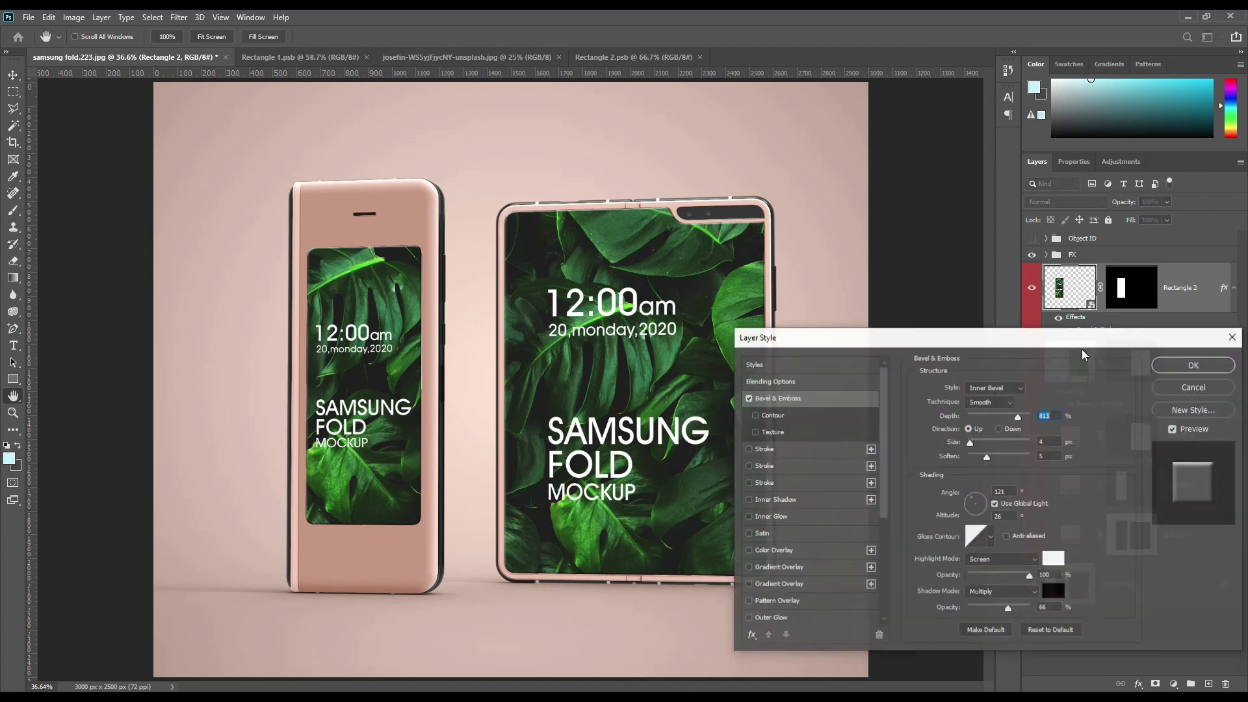
{"action": "left_click", "coordinate": [999, 429]}
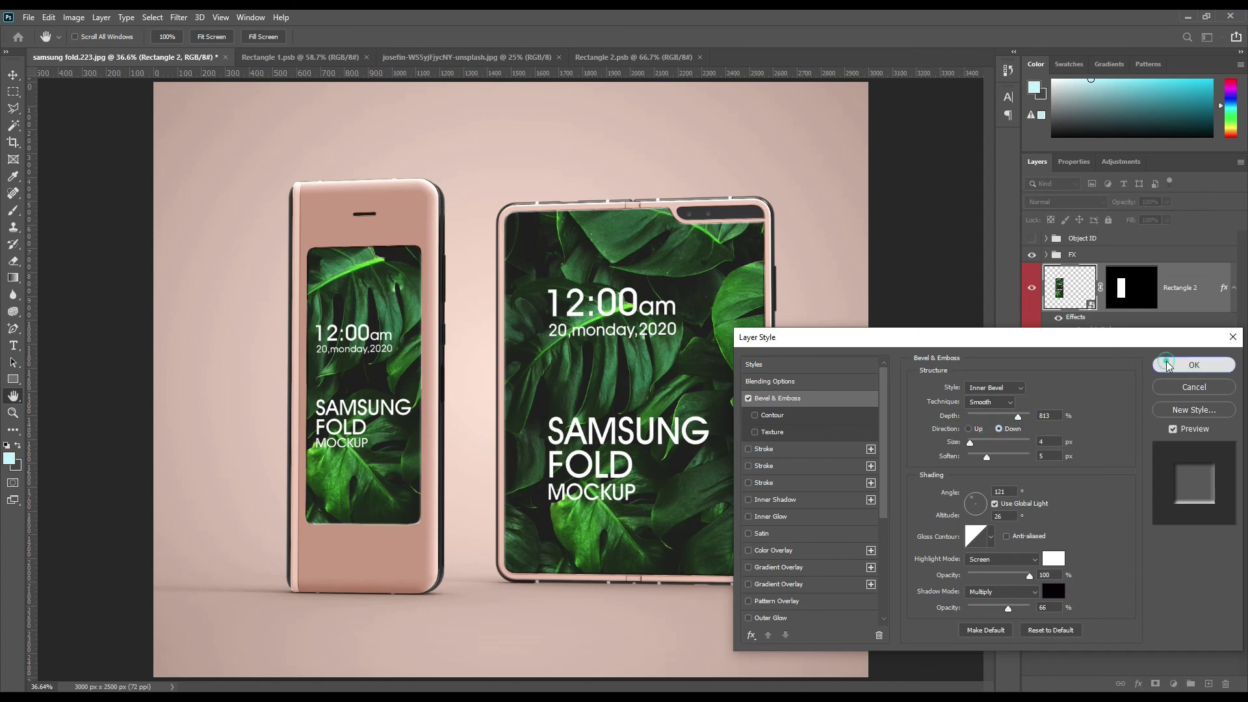
{"action": "left_click", "coordinate": [1194, 364]}
Change the Bevel & Emboss direction on Rectangle 1 to Down and collapse the effects lists of both rectangle layers
{"action": "left_click", "coordinate": [1098, 405]}
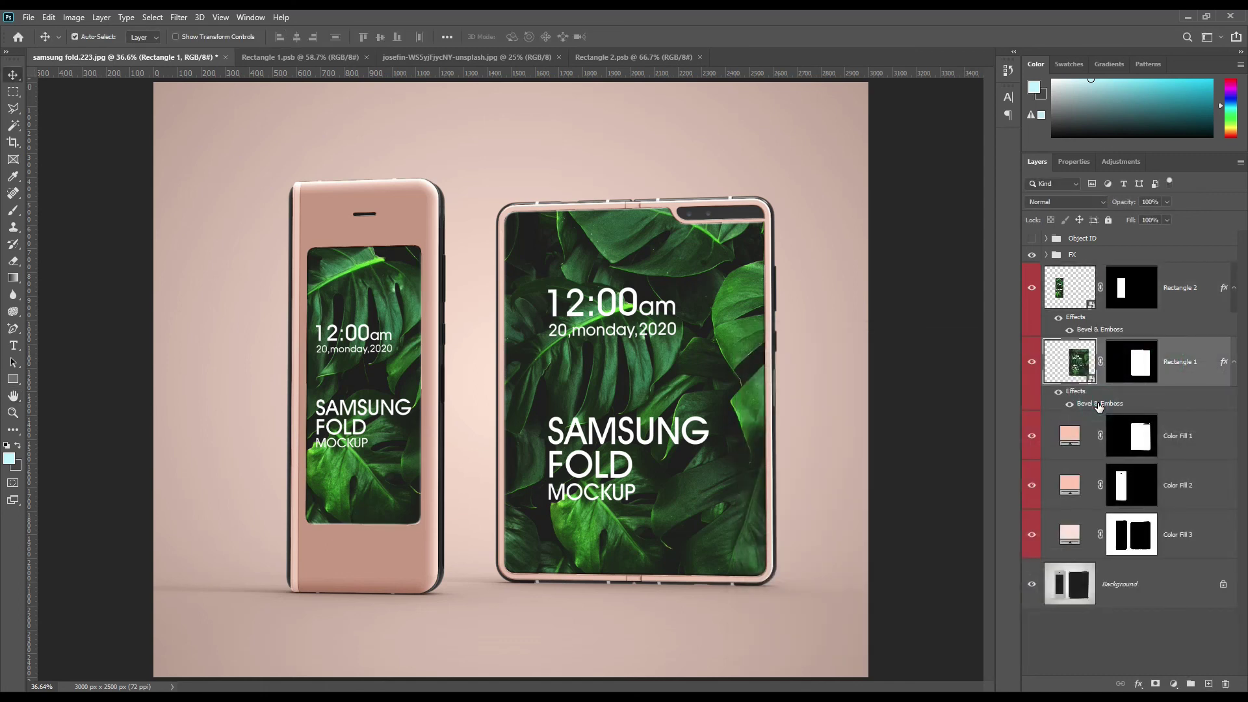
{"action": "double_click", "coordinate": [1098, 406]}
{"action": "left_click", "coordinate": [1003, 431]}
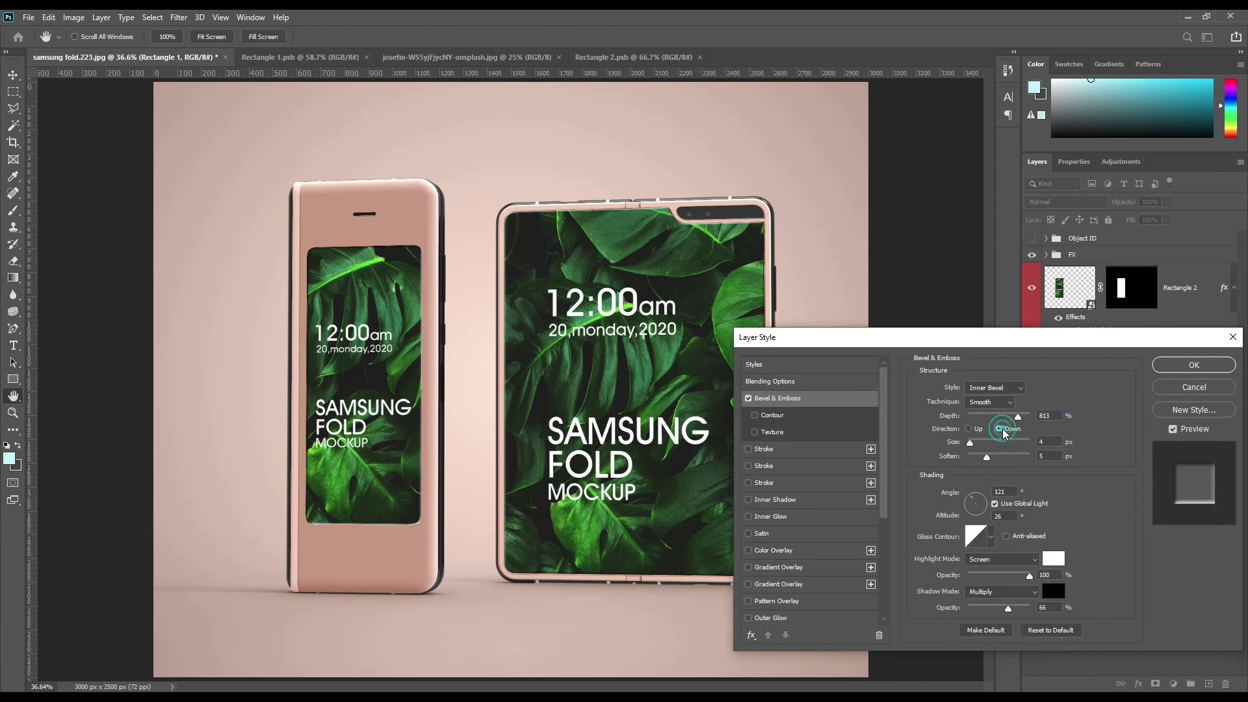
{"action": "left_click", "coordinate": [1184, 365]}
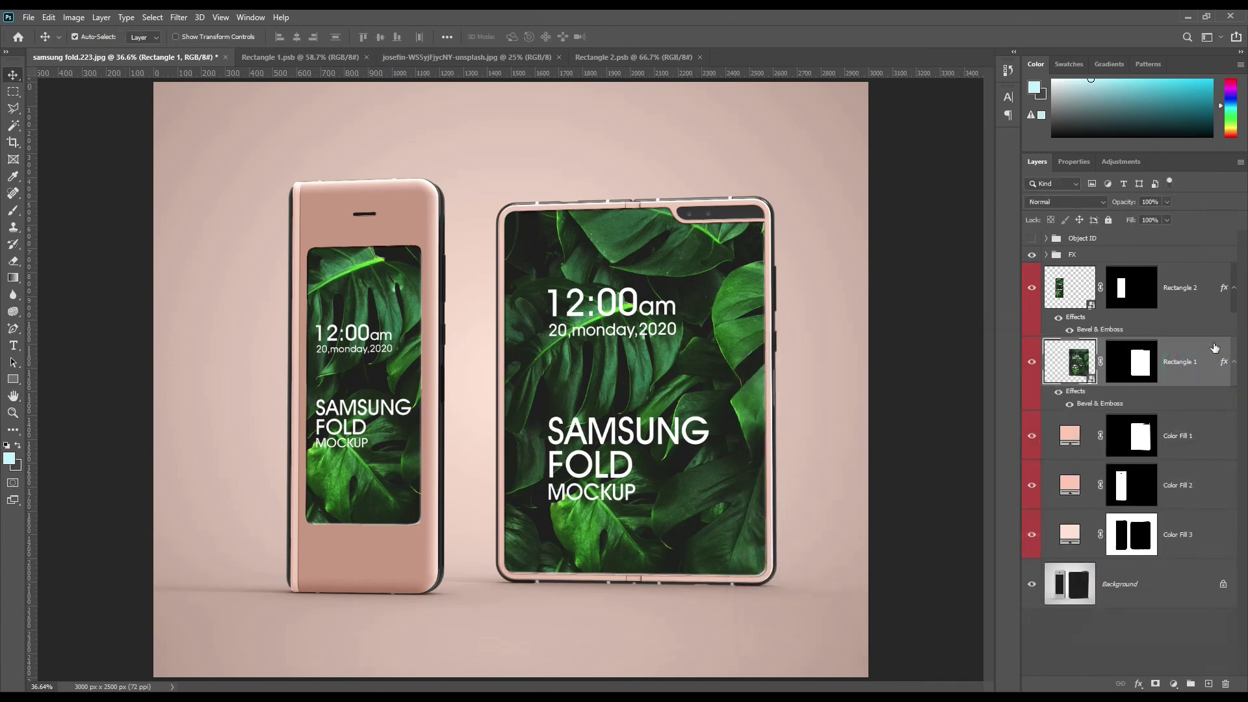
{"action": "left_click", "coordinate": [1234, 359]}
{"action": "left_click", "coordinate": [1234, 291]}
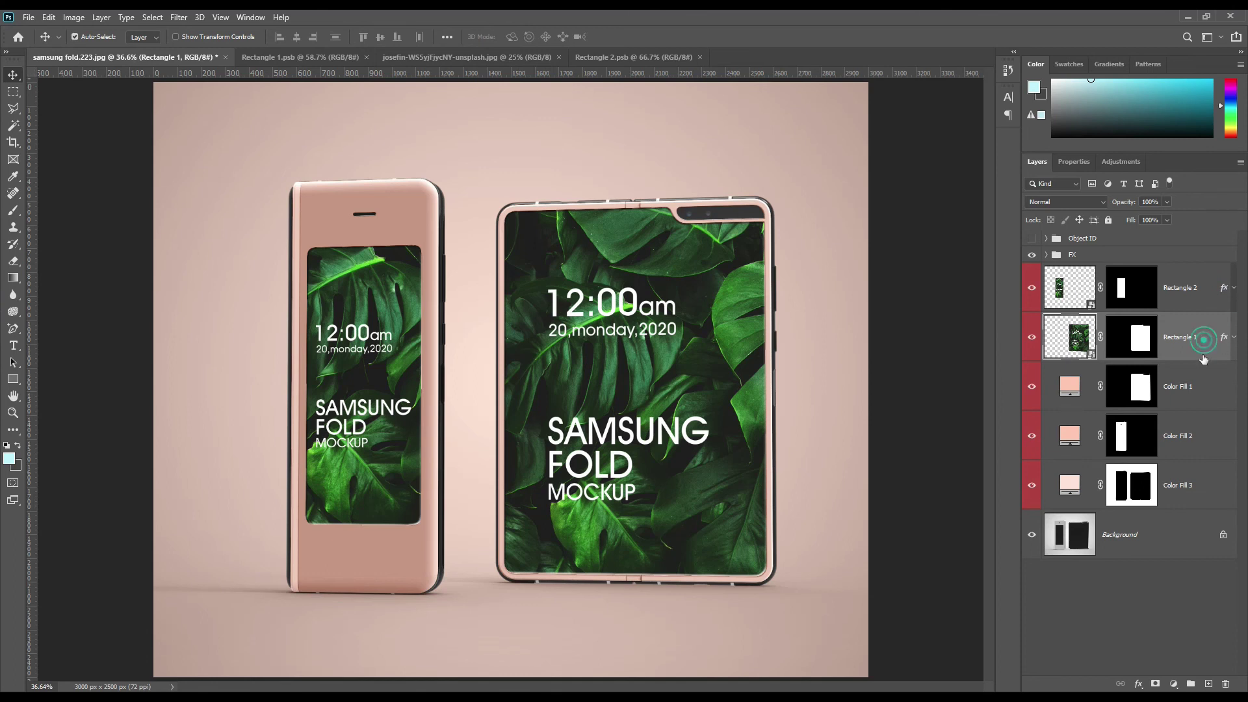
Add a new empty layer above Rectangle 1 and clip it to that layer
{"action": "left_click", "coordinate": [1210, 685]}
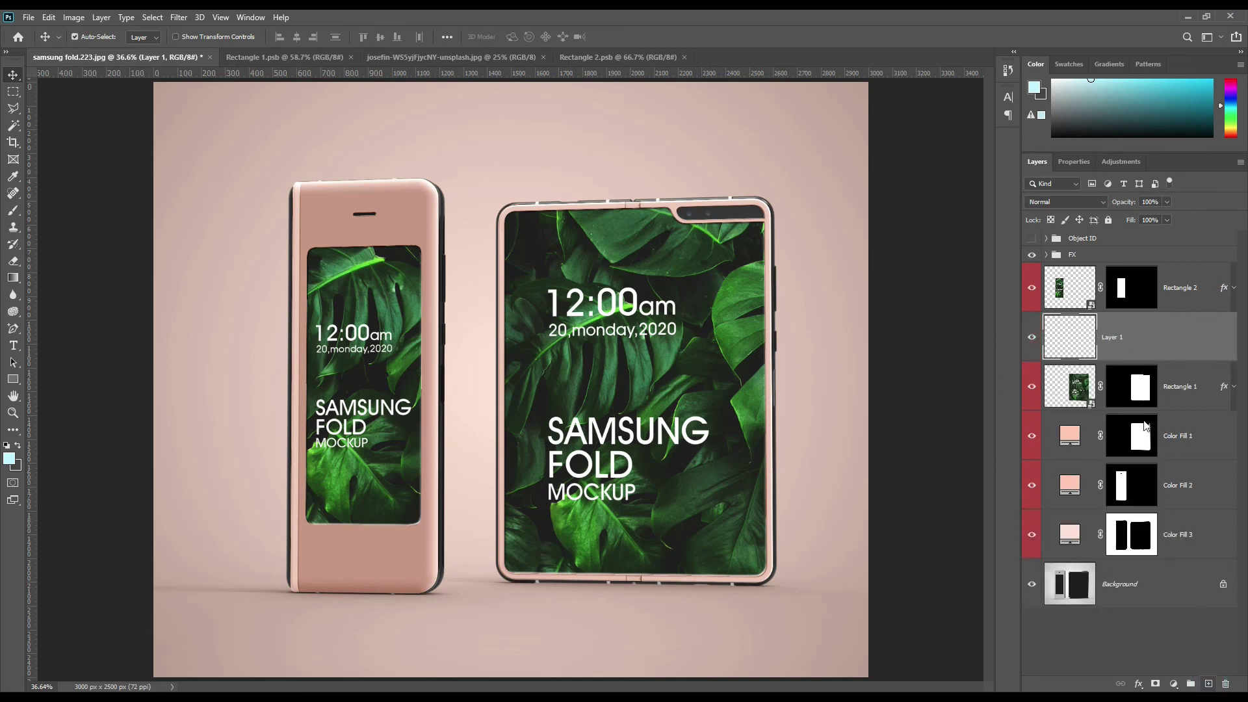
{"action": "right_click", "coordinate": [1160, 336]}
{"action": "left_click", "coordinate": [1027, 391]}
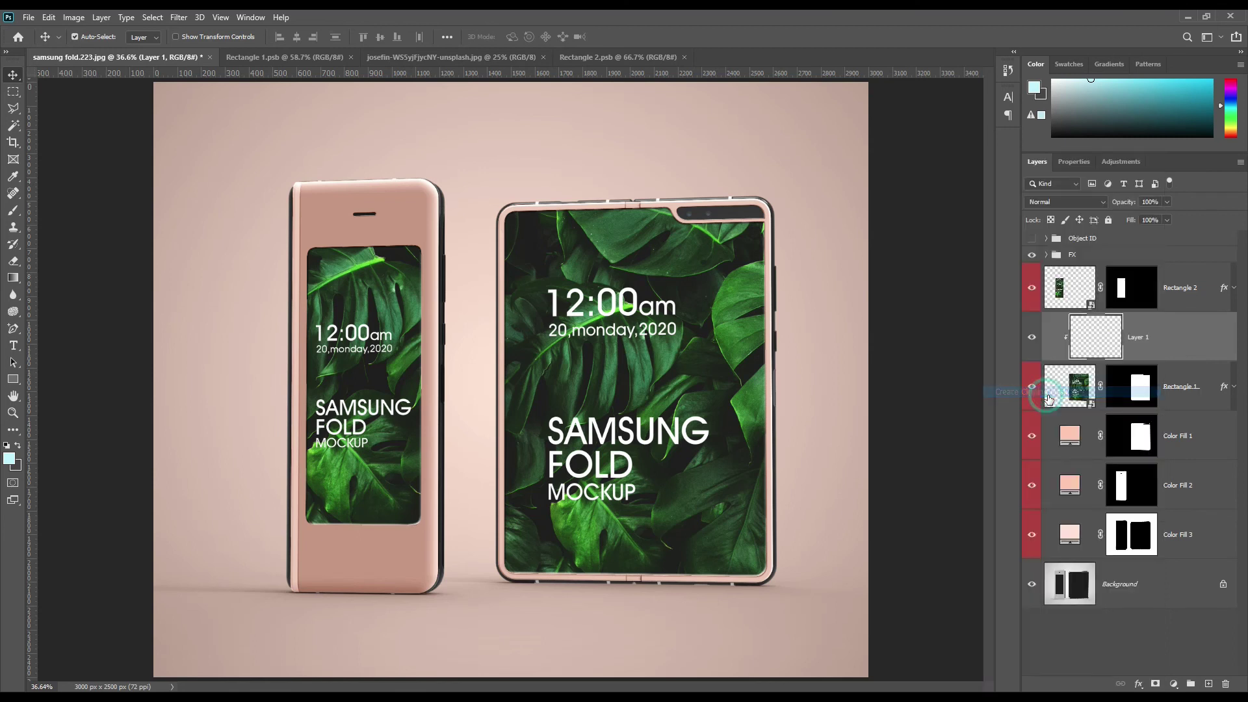
Dab a white (ffffff) glow with a 2000 px brush near the unfolded screen's upper-right corner and set the layer's opacity to 40%
{"action": "left_click", "coordinate": [10, 458]}
{"action": "type", "text": "ffffff"}
{"action": "left_click", "coordinate": [1066, 355]}
{"action": "key", "text": "v"}
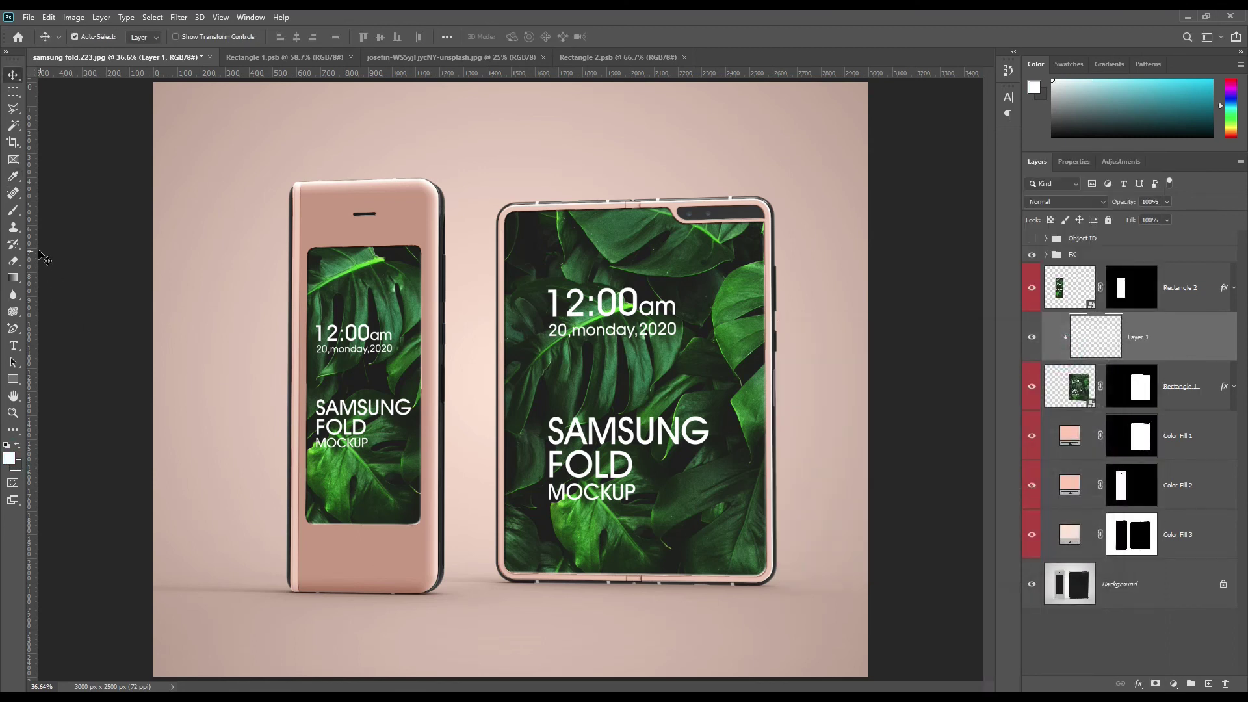
{"action": "left_click", "coordinate": [13, 210]}
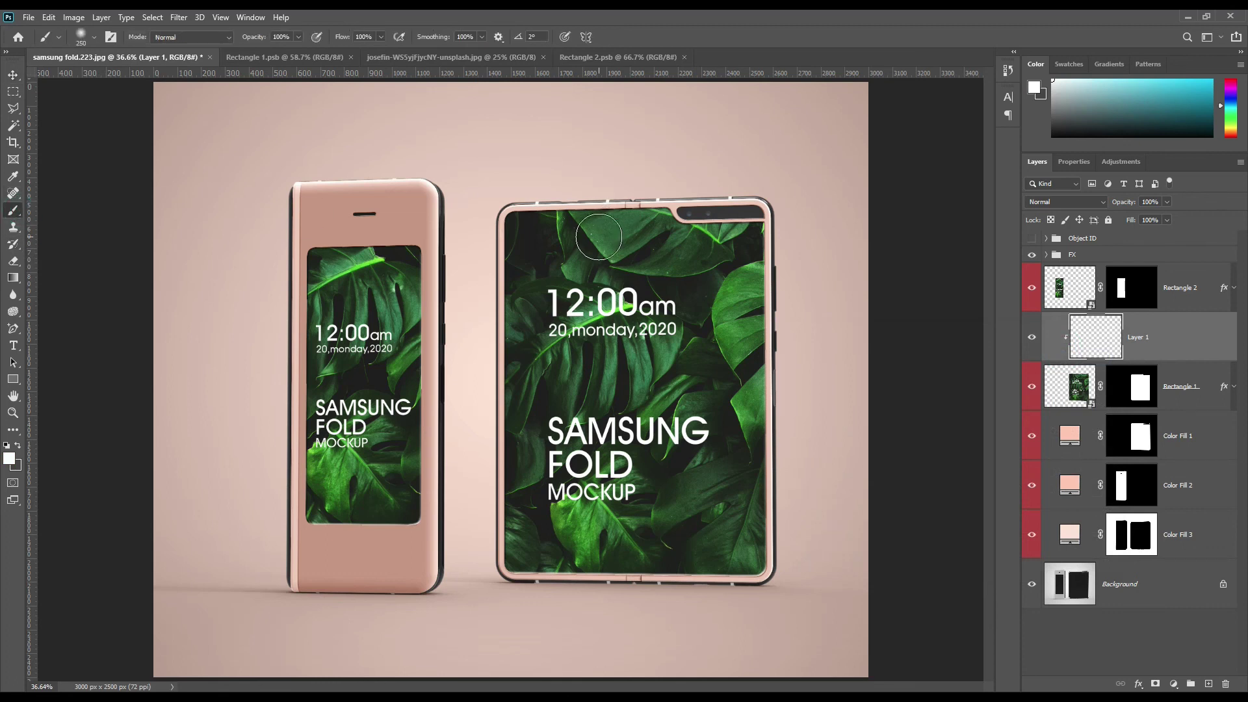
{"action": "key", "text": "bracketright"}
{"action": "key", "text": "bracketright"}
{"action": "key", "text": "bracketright"}
{"action": "key", "text": "bracketright"}
{"action": "key", "text": "bracketright"}
{"action": "key", "text": "bracketright"}
{"action": "key", "text": "bracketright"}
{"action": "key", "text": "bracketright"}
{"action": "key", "text": "bracketright"}
{"action": "key", "text": "bracketright"}
{"action": "key", "text": "bracketright"}
{"action": "key", "text": "bracketright"}
{"action": "key", "text": "bracketright"}
{"action": "key", "text": "bracketright"}
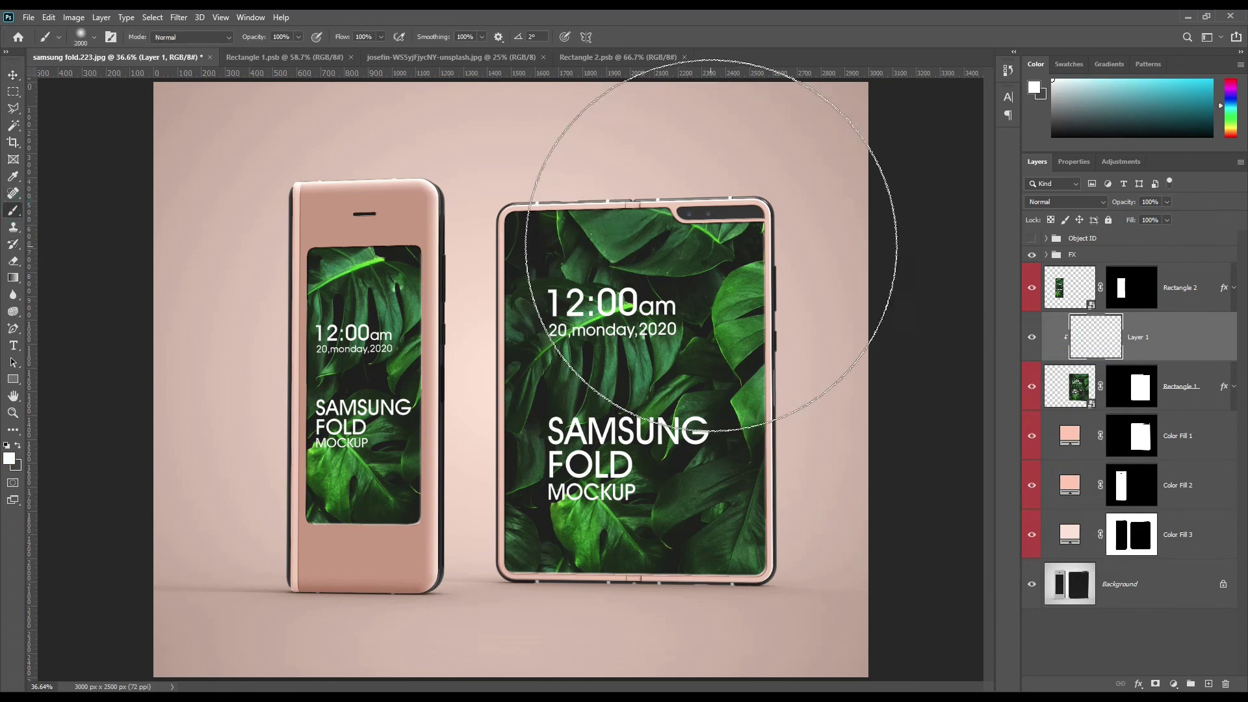
{"action": "left_click", "coordinate": [710, 232]}
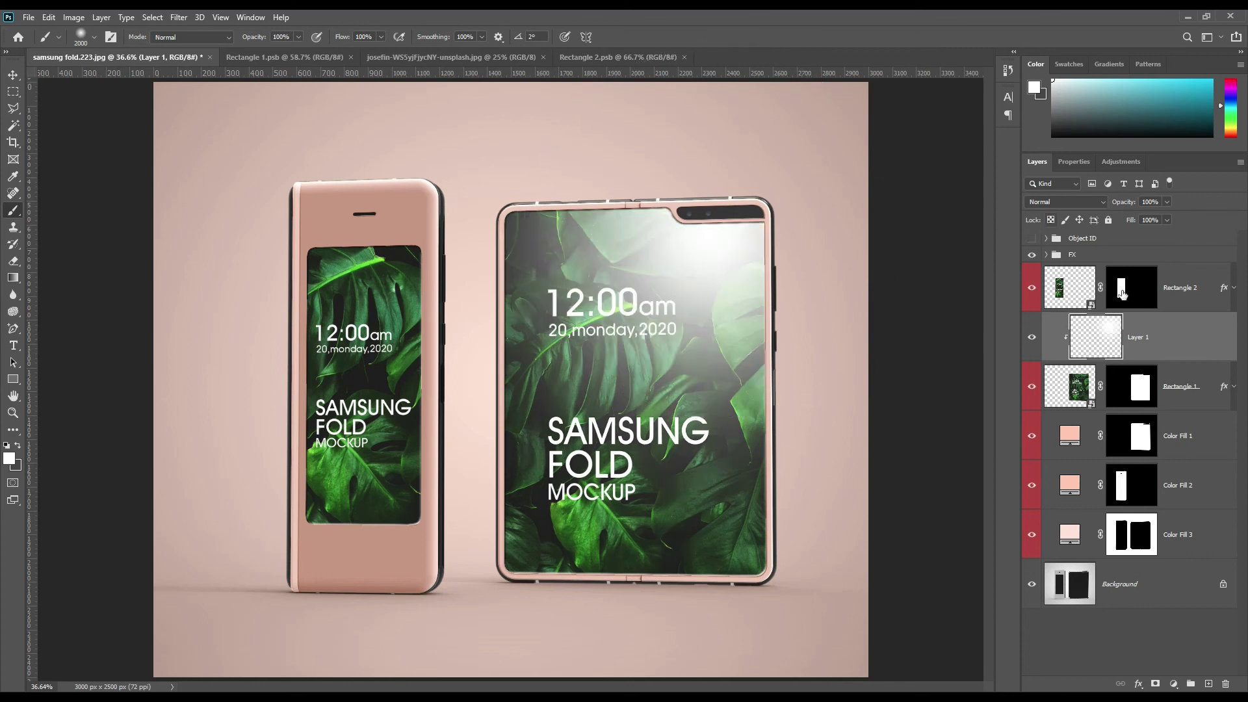
{"action": "left_click_drag", "start_coordinate": [1128, 207], "coordinate": [1112, 203]}
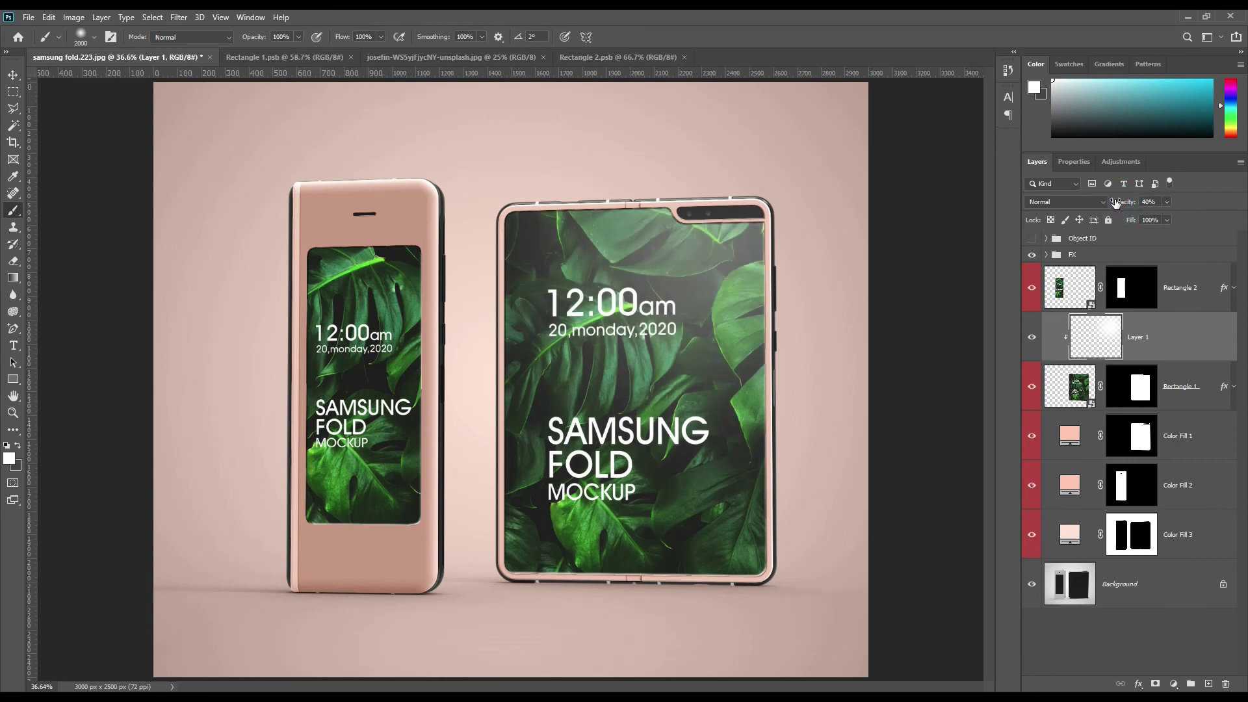
Add a new empty layer above Rectangle 2 and clip it to that layer
{"action": "left_click", "coordinate": [1203, 297]}
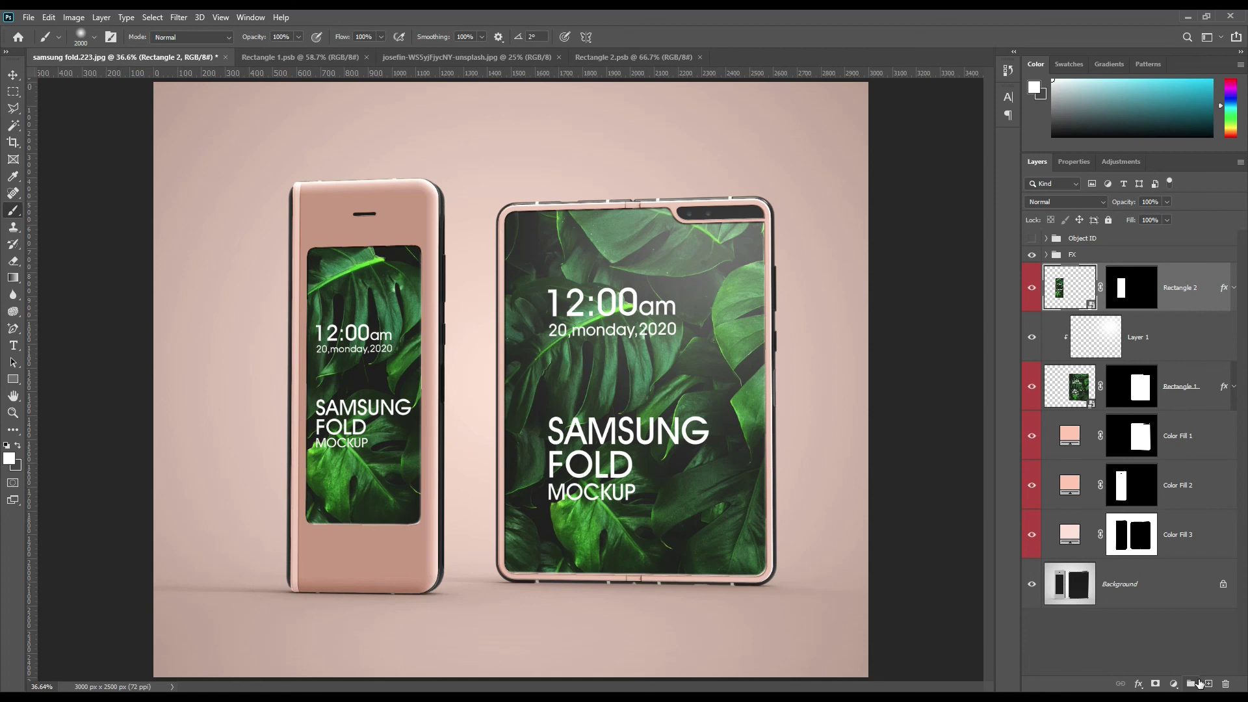
{"action": "left_click", "coordinate": [1208, 684]}
{"action": "right_click", "coordinate": [1157, 269]}
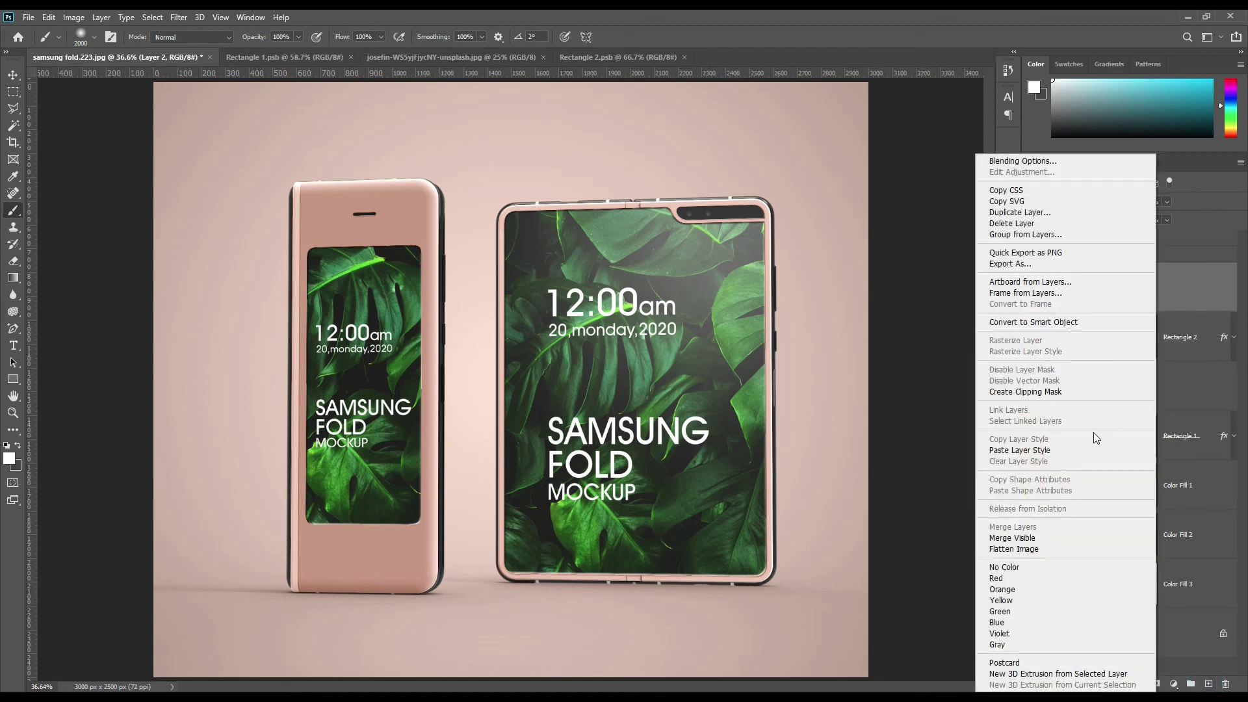
{"action": "left_click", "coordinate": [1025, 391]}
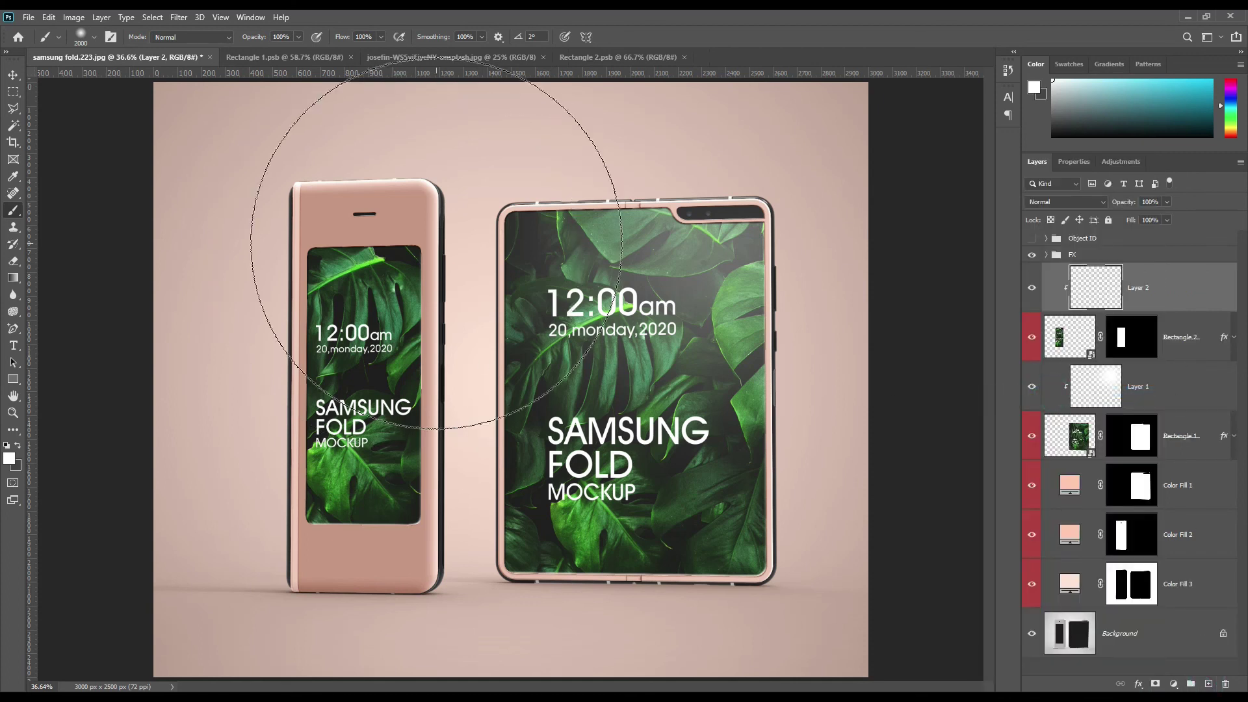
Dab a white glow near the folded phone screen's upper-right corner and set the layer's opacity to 41%
{"action": "left_click", "coordinate": [449, 235]}
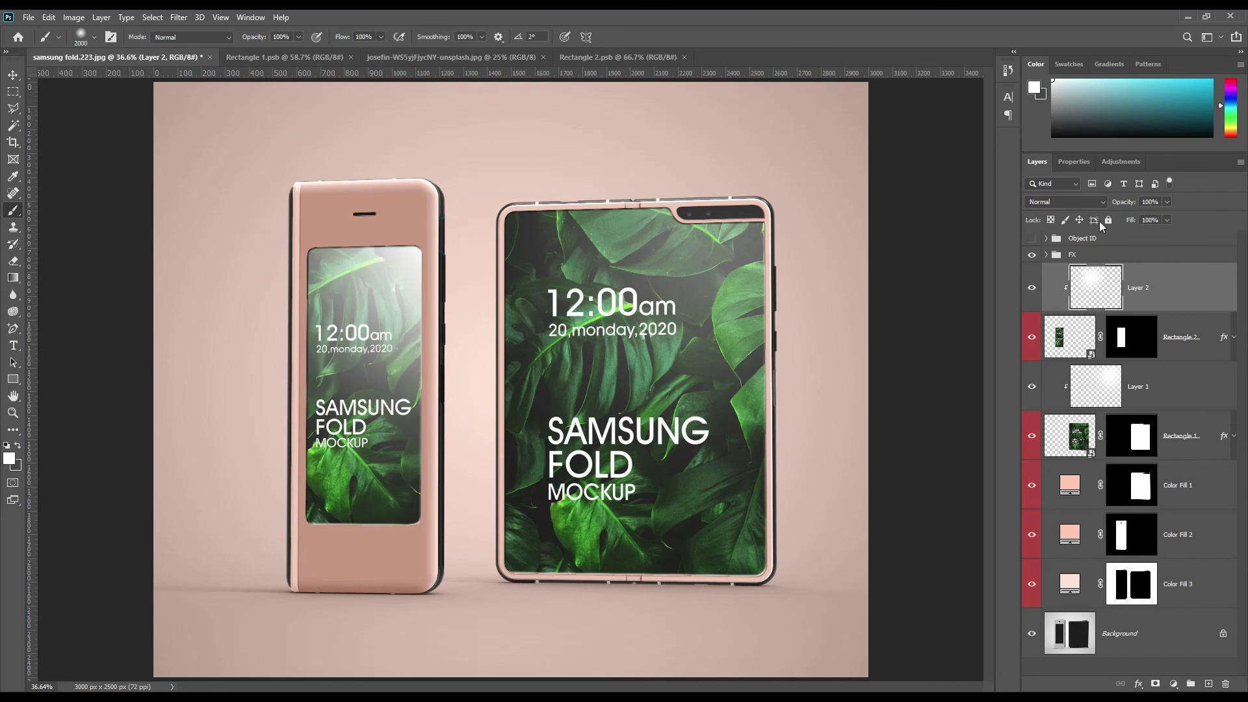
{"action": "left_click_drag", "start_coordinate": [1128, 206], "coordinate": [1111, 205]}
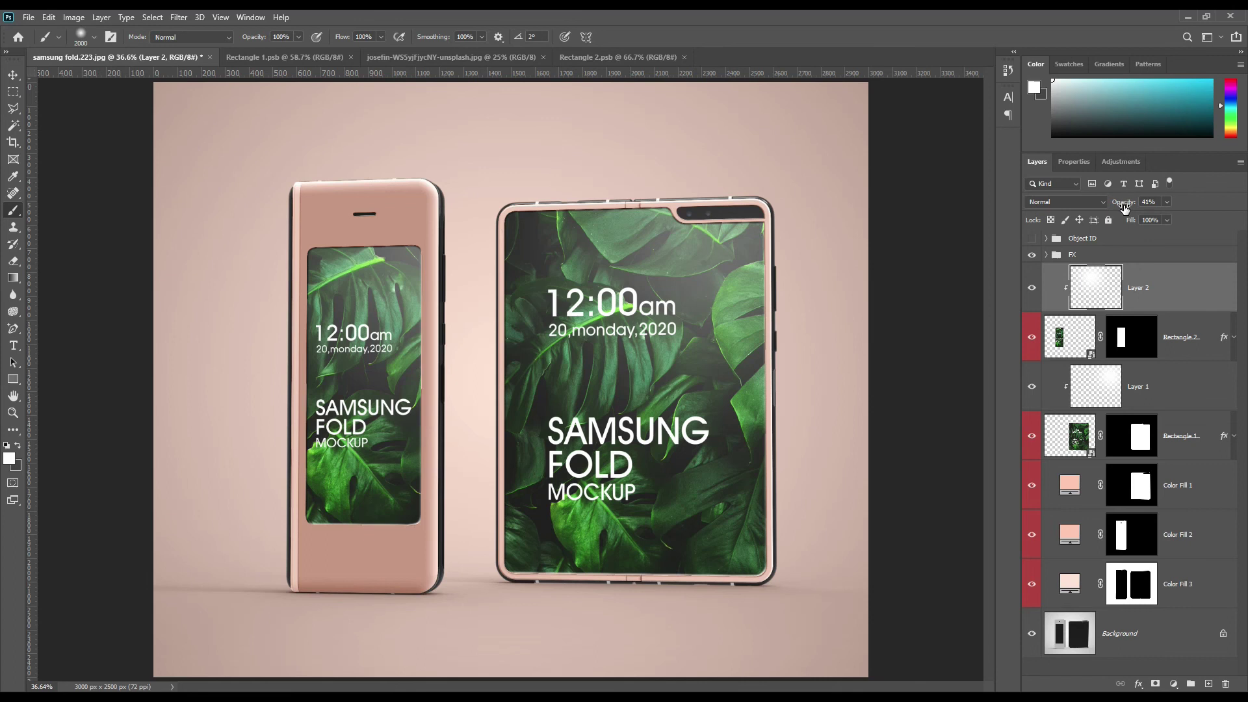
{"action": "left_click", "coordinate": [13, 75]}
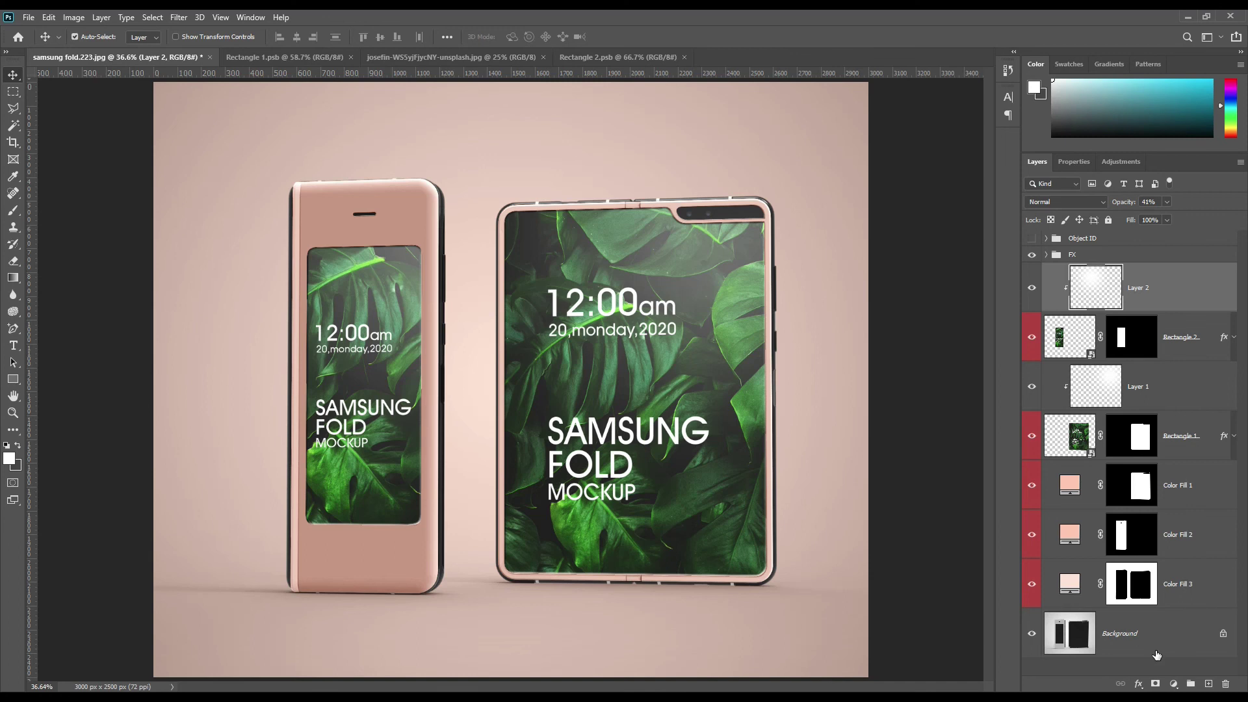
Toggle the visibility of Color Fill 3, Color Fill 2, Color Fill 1 and Rectangle 1 in turn to review what each controls
{"action": "left_click", "coordinate": [1032, 584]}
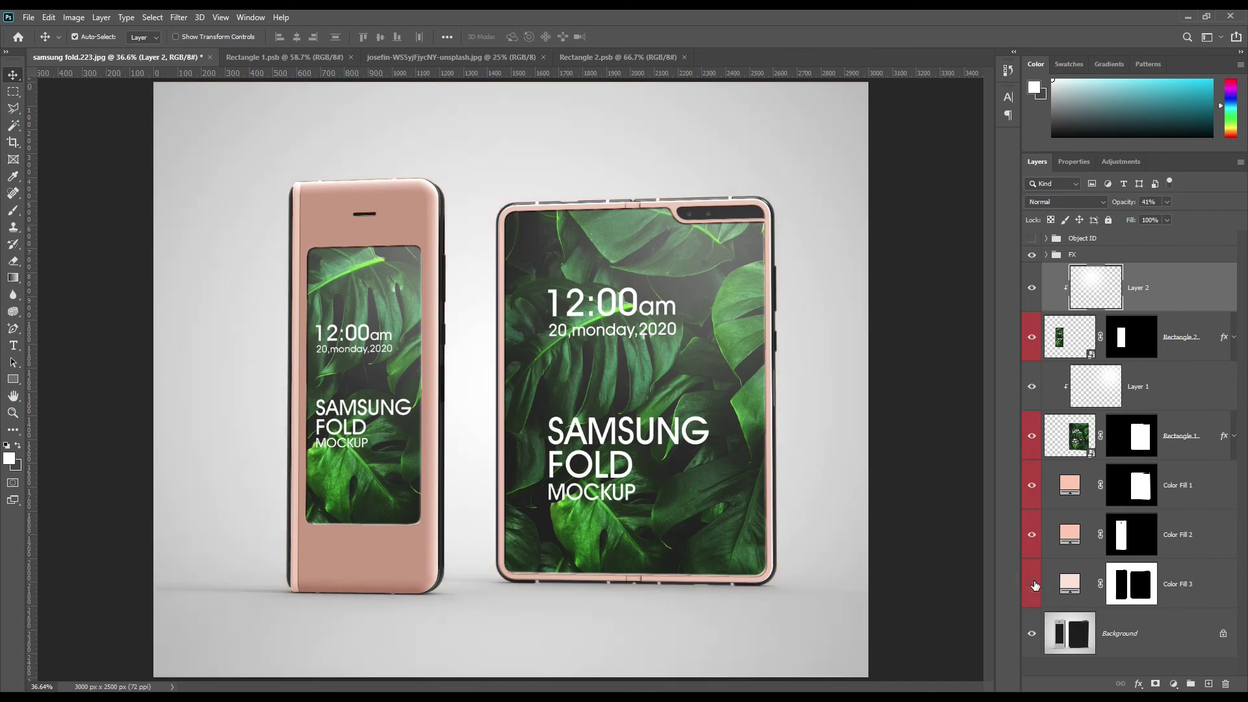
{"action": "left_click", "coordinate": [1032, 583]}
{"action": "left_click", "coordinate": [1032, 534]}
{"action": "left_click", "coordinate": [1032, 535]}
{"action": "left_click", "coordinate": [1027, 482]}
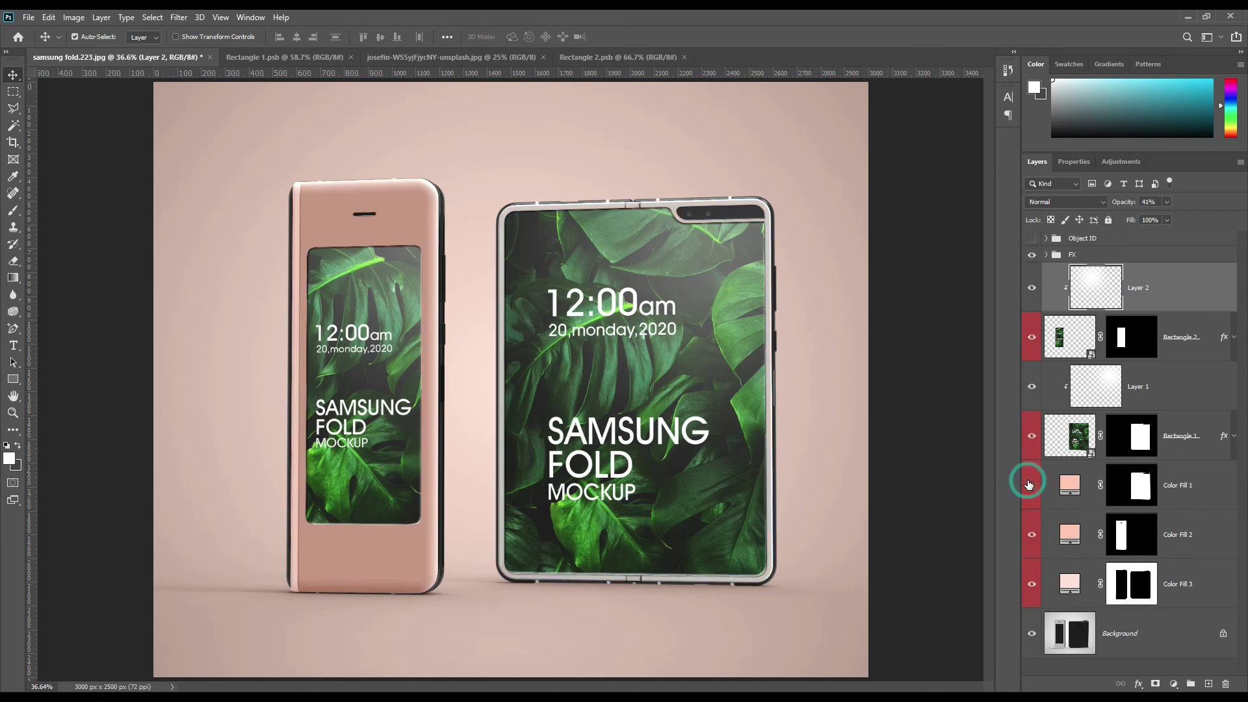
{"action": "left_click", "coordinate": [1028, 482]}
{"action": "left_click", "coordinate": [1032, 438]}
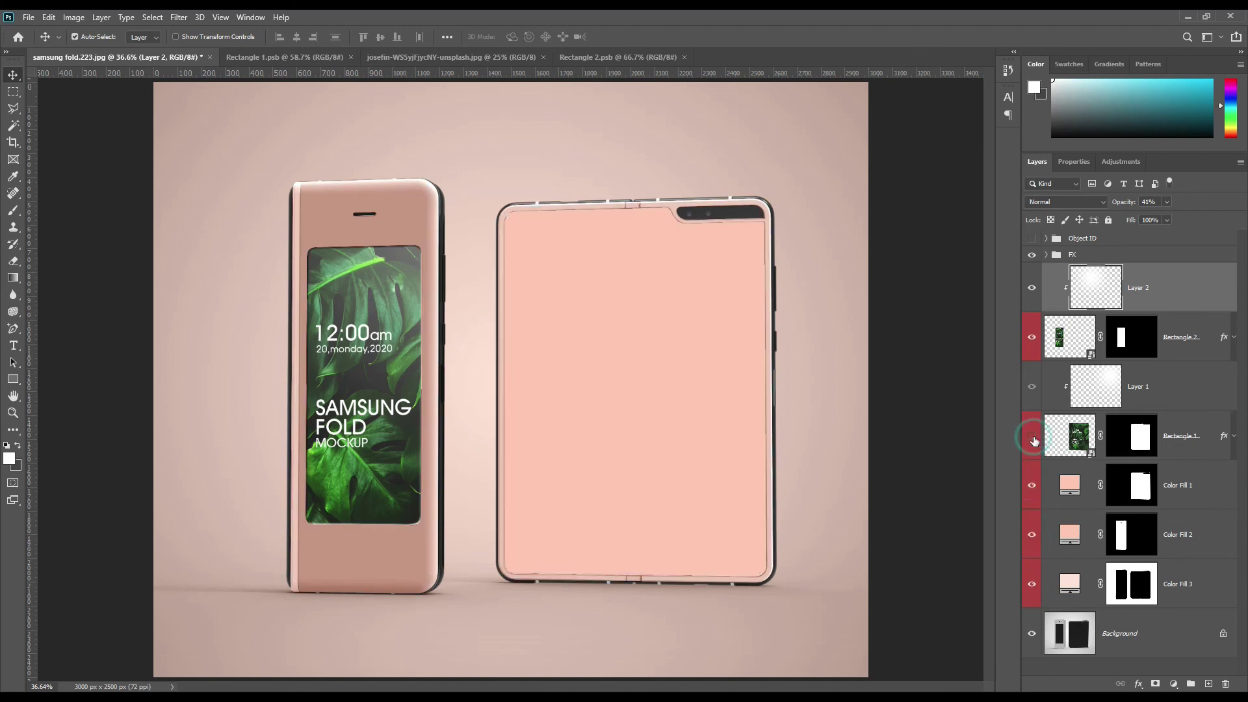
{"action": "left_click", "coordinate": [1032, 438]}
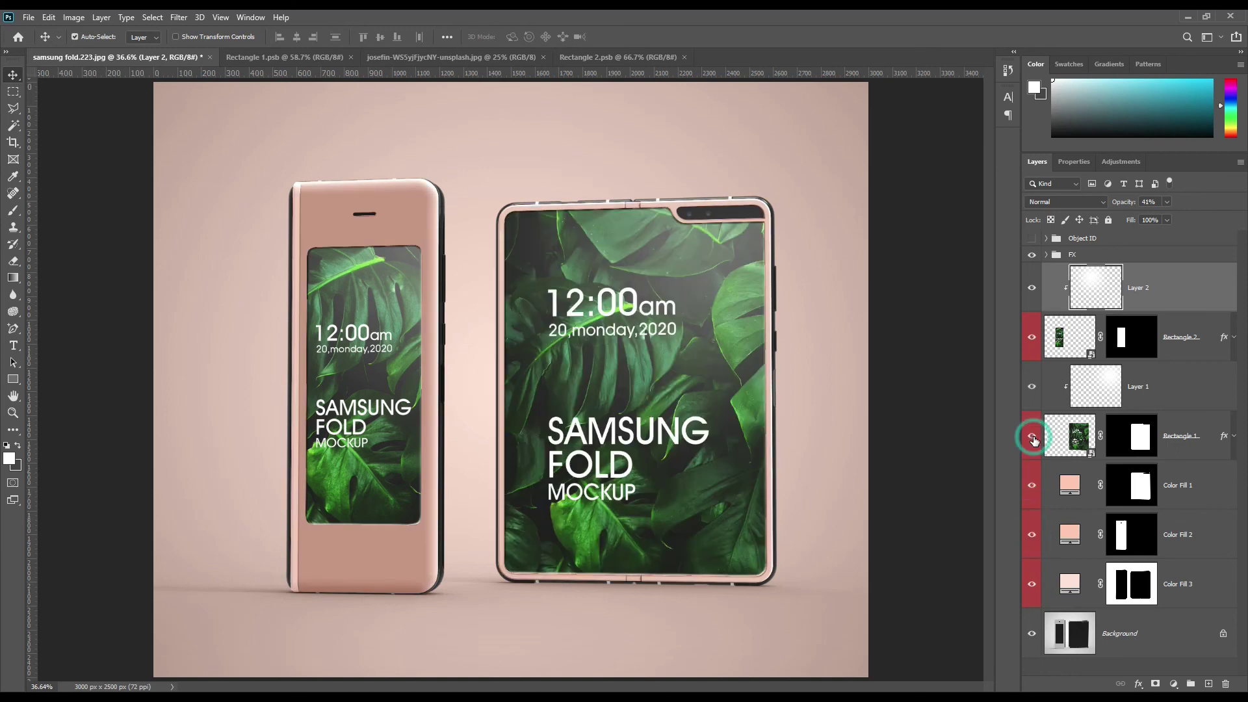
Load Rectangle 2's mask as a selection and fill it with black on Color Fill 2's mask, cutting out the folded phone's screen area
{"action": "left_click", "coordinate": [1032, 337]}
{"action": "left_click", "coordinate": [1033, 338]}
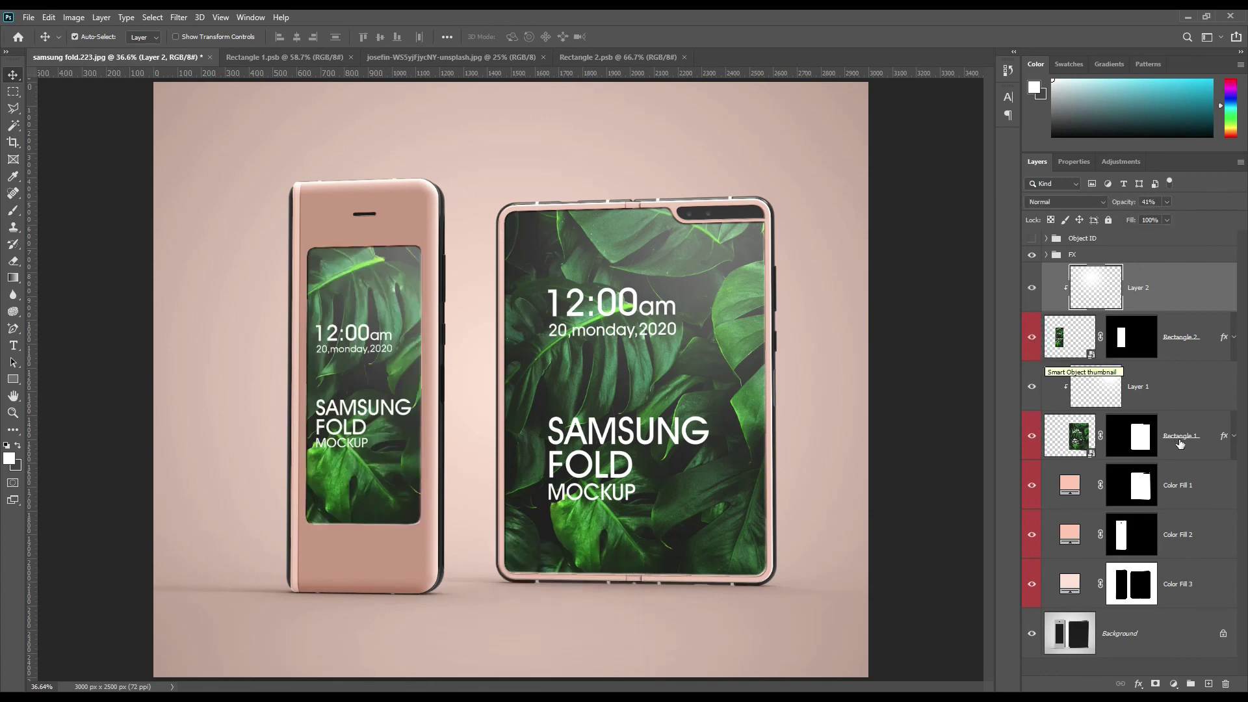
{"action": "left_click", "coordinate": [1142, 442], "text": "ctrl"}
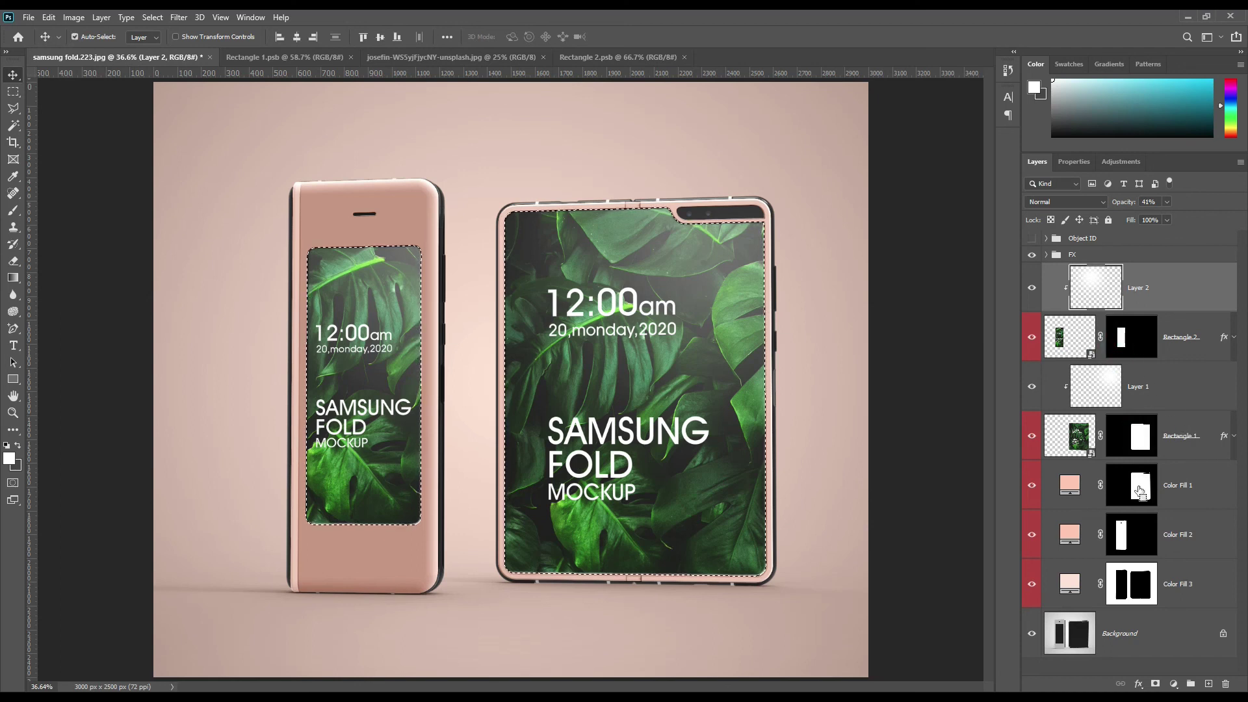
{"action": "left_click", "coordinate": [1120, 337], "text": "ctrl"}
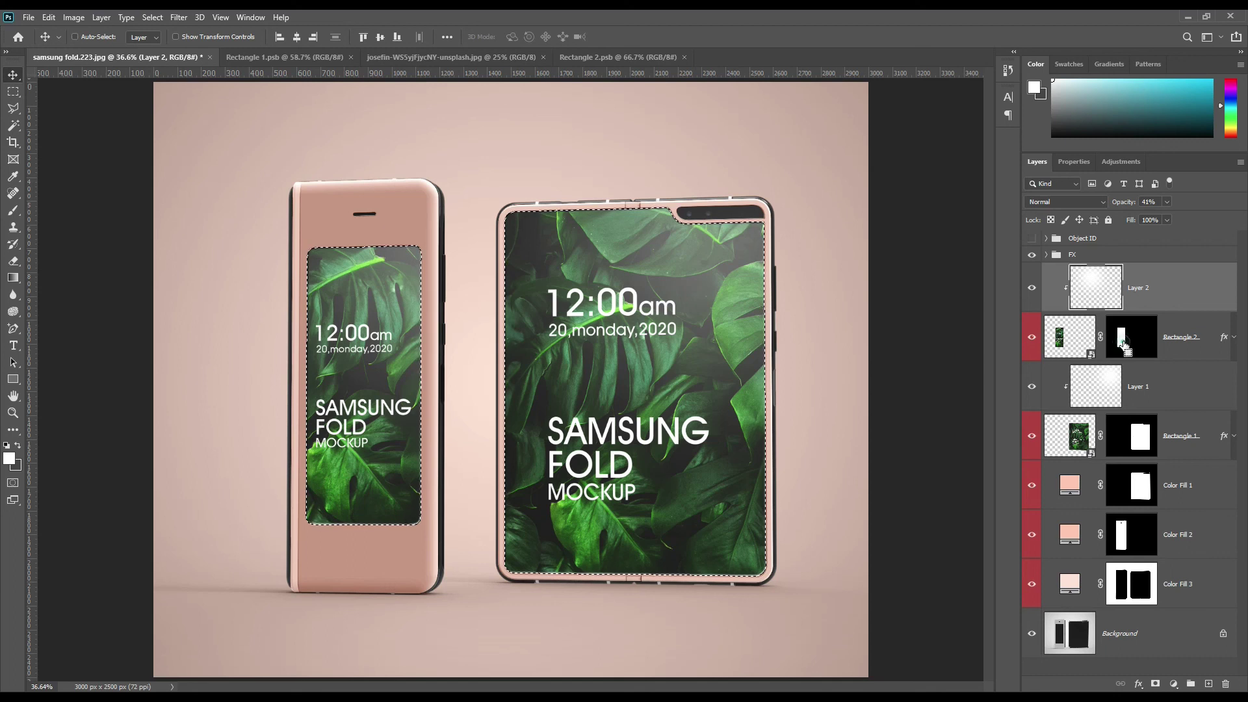
{"action": "left_click", "coordinate": [1138, 539]}
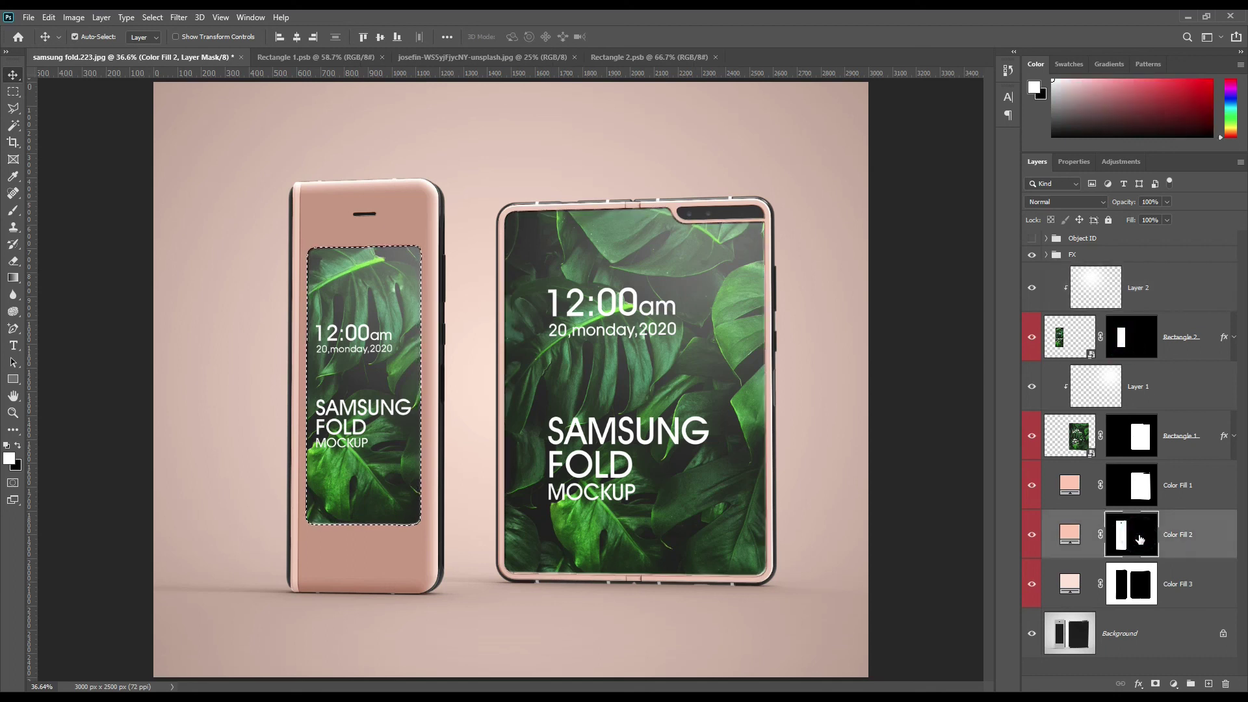
{"action": "key", "text": "ctrl+BackSpace"}
{"action": "key", "text": "ctrl+d"}
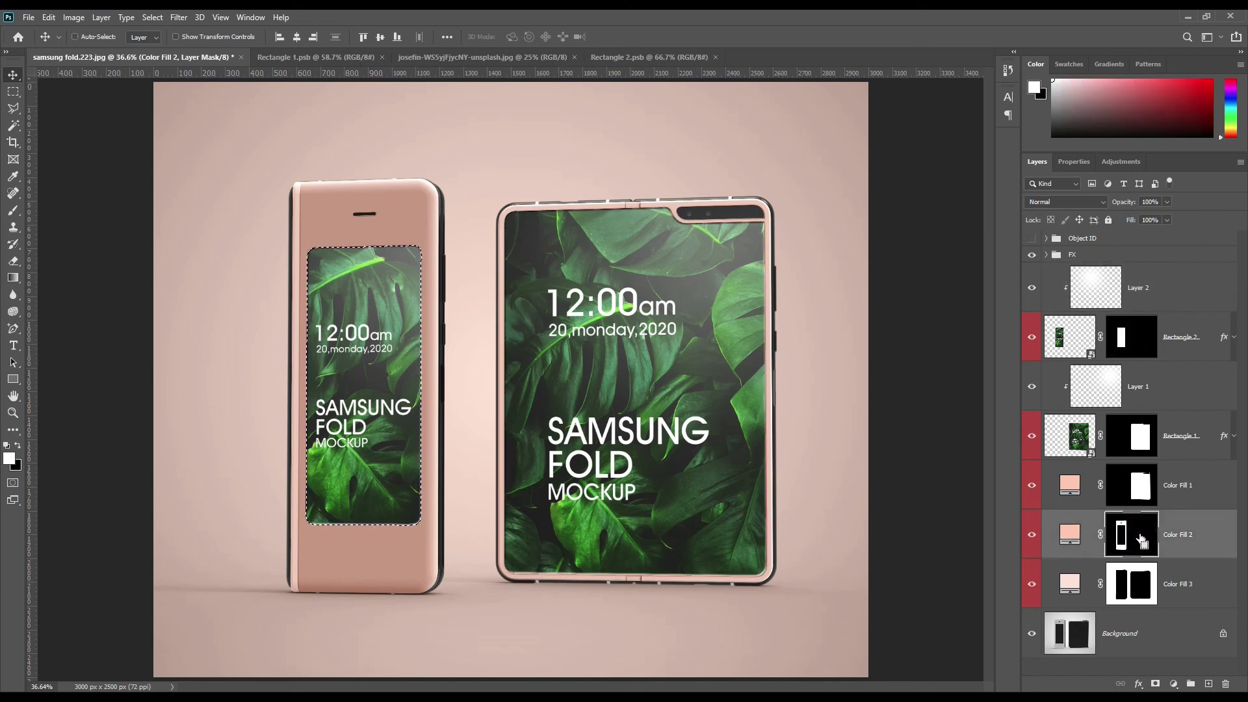
Cut the unfolded screen area out of Color Fill 1's mask by filling Rectangle 1's mask selection with black
{"action": "left_click", "coordinate": [1141, 440], "text": "ctrl"}
{"action": "left_click", "coordinate": [1141, 488]}
{"action": "key", "text": "ctrl+BackSpace"}
{"action": "key", "text": "ctrl+d"}
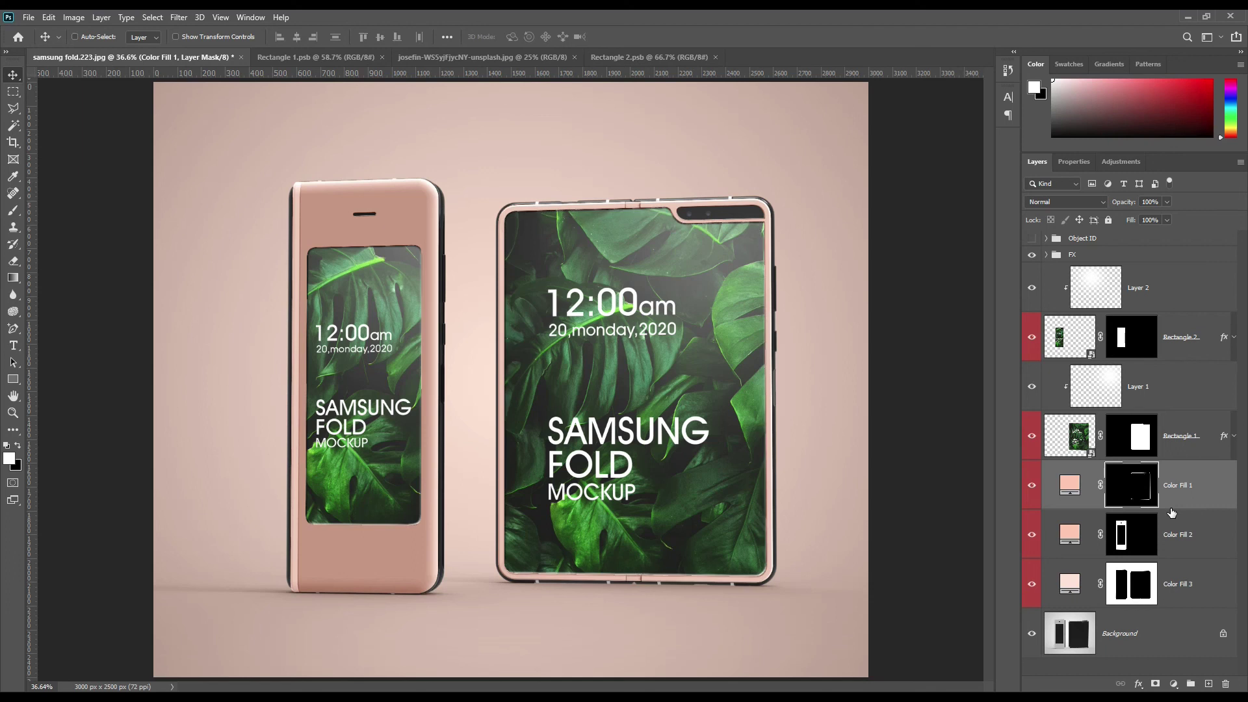
Toggle Rectangle 1 and Rectangle 2 off and on to check the areas beneath both screens, and select the Background layer
{"action": "left_click", "coordinate": [1031, 440]}
{"action": "left_click", "coordinate": [1031, 440]}
{"action": "left_click", "coordinate": [1031, 338]}
{"action": "left_click", "coordinate": [1031, 338]}
{"action": "left_click", "coordinate": [1164, 648]}
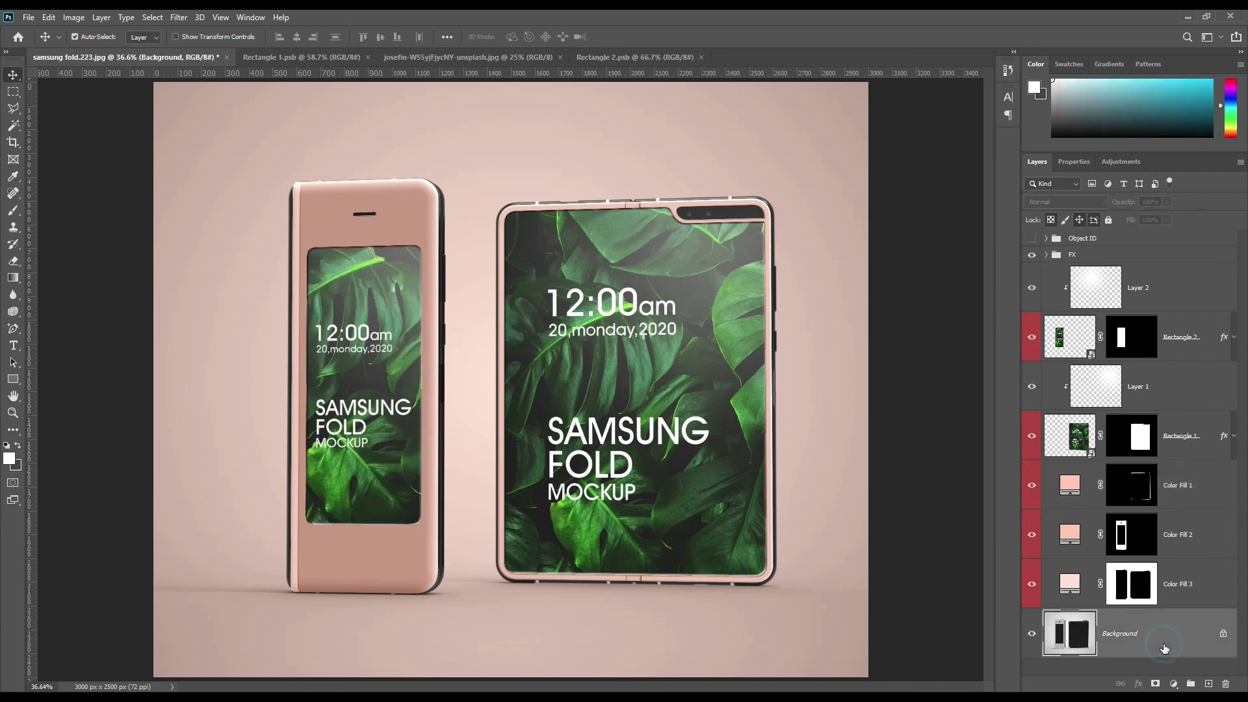